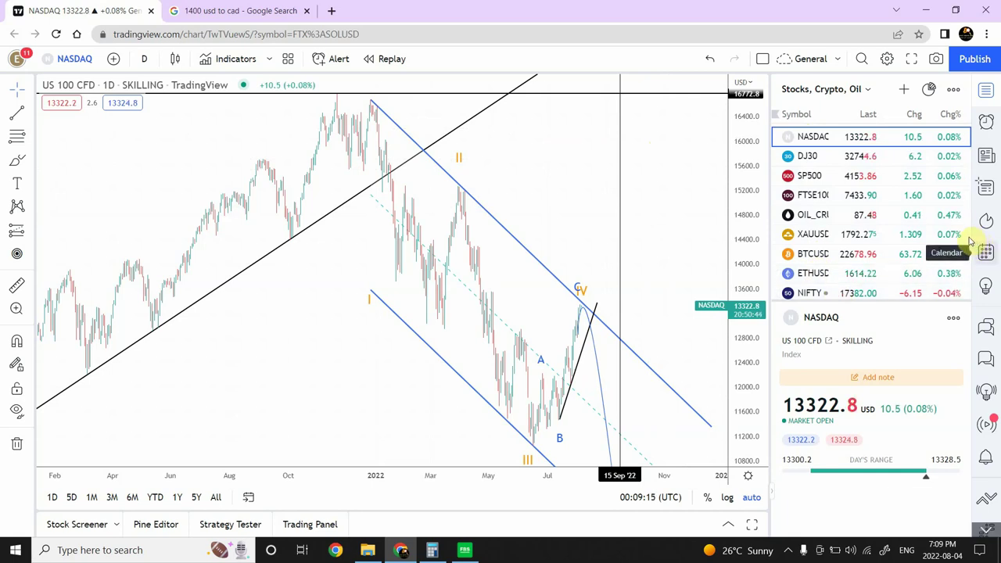
- Look through the symbols in the Stocks, Crypto, Oil watchlist down to XAGUSD
left_click_drag(970, 240, 975, 286)
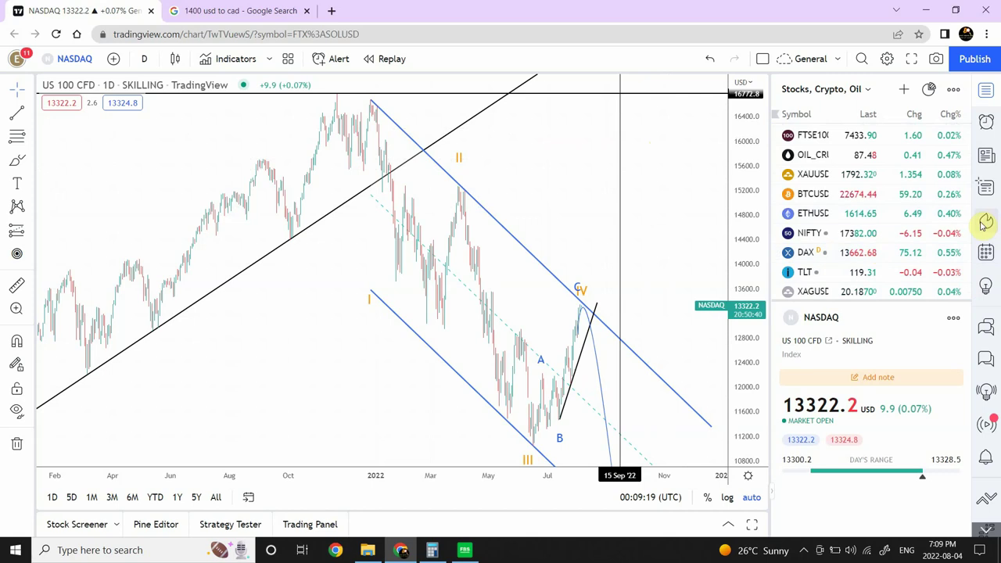
left_click_drag(976, 233, 971, 197)
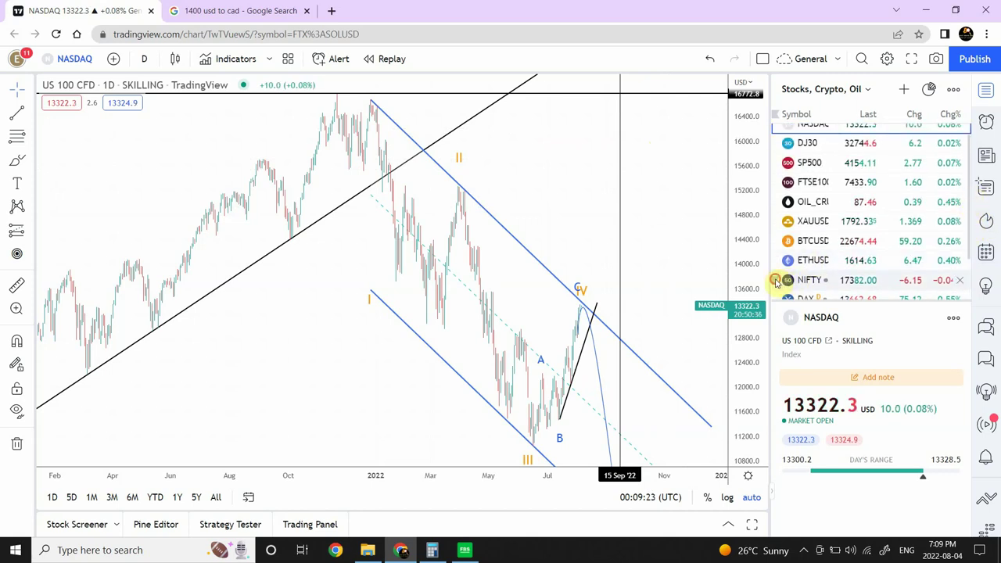
left_click_drag(776, 283, 772, 192)
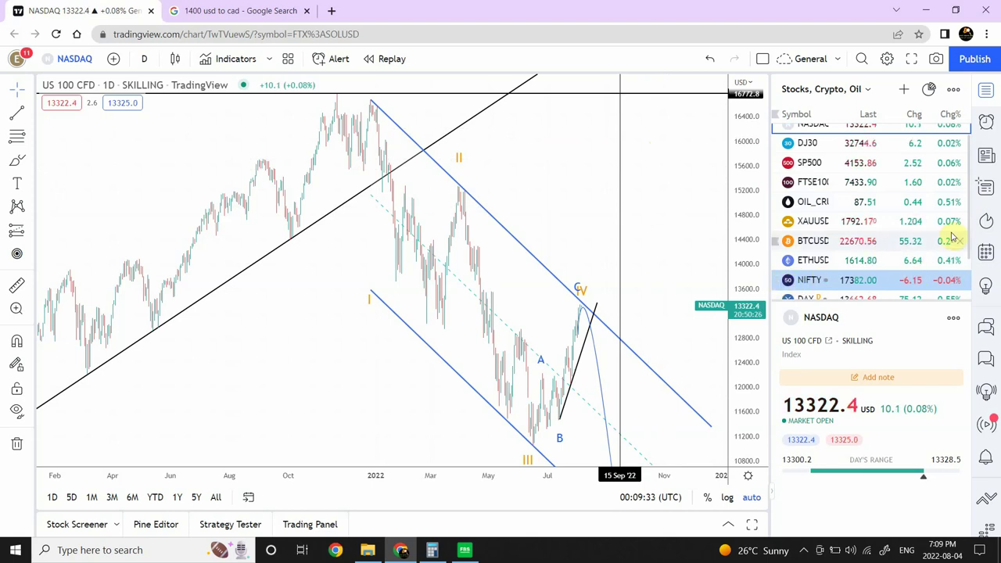
scroll(970, 231, "down", 1)
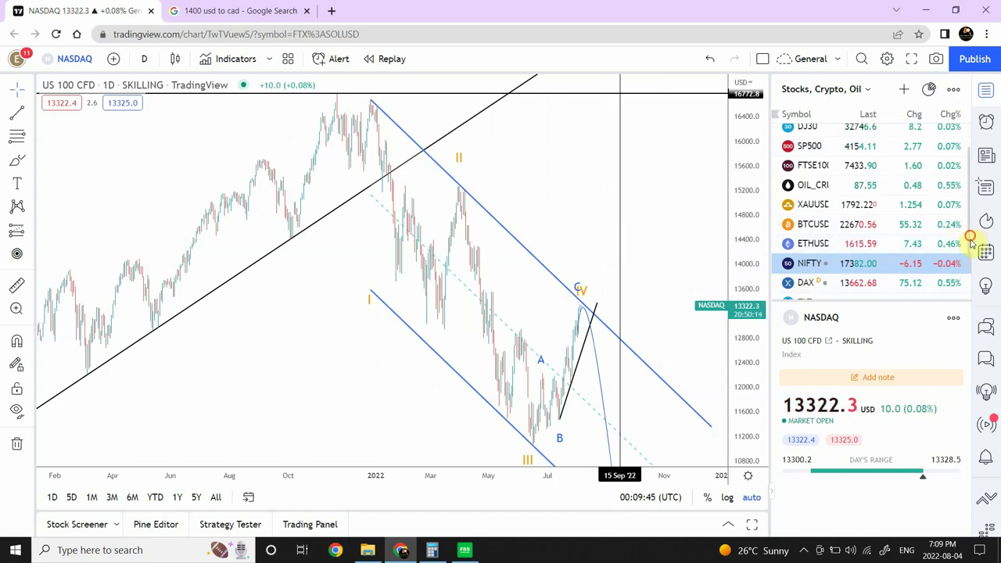
scroll(967, 281, "down", 2)
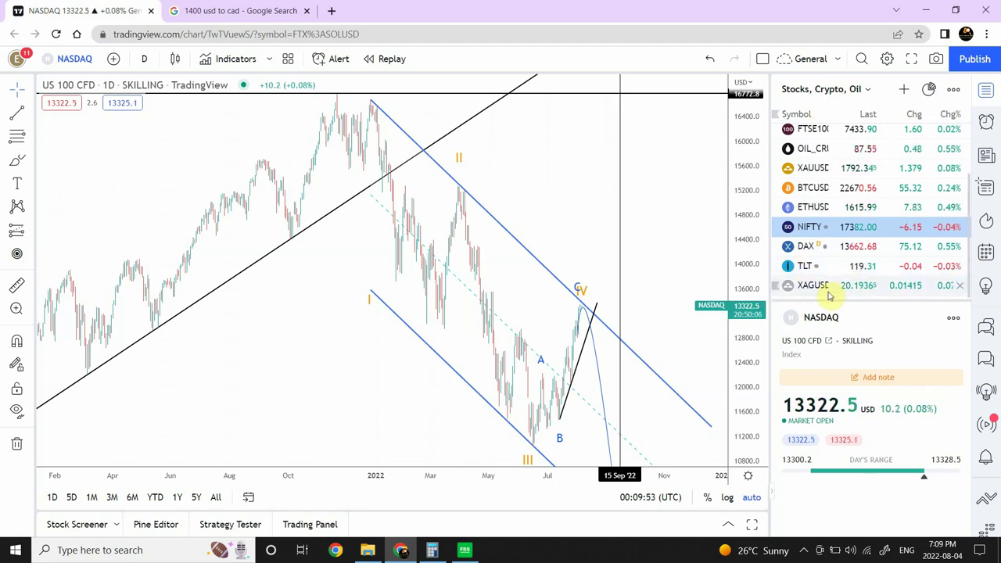
- View the Forex, Gold, Silver watchlist and return to the Stocks, Crypto, Oil watchlist
left_click(867, 92)
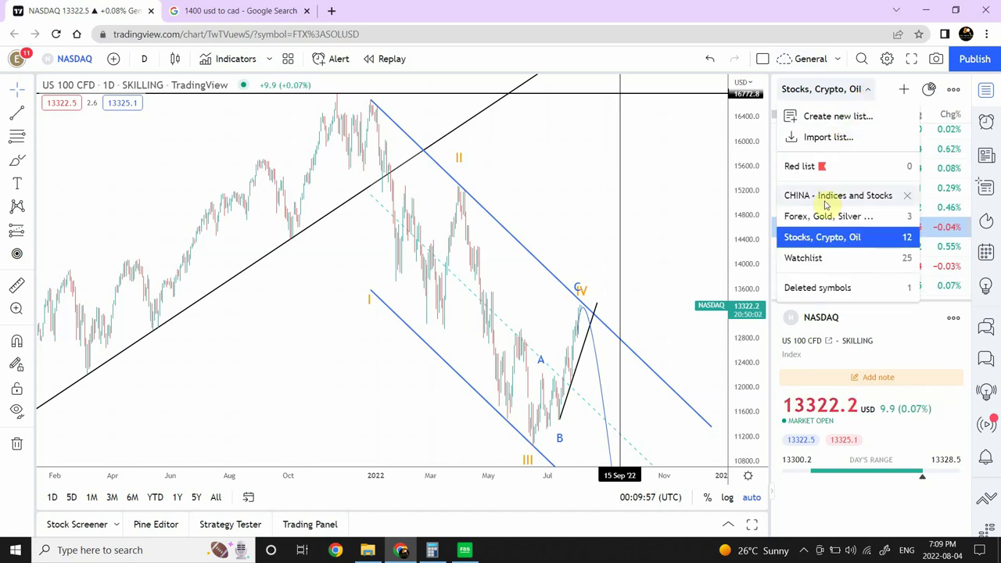
left_click(822, 218)
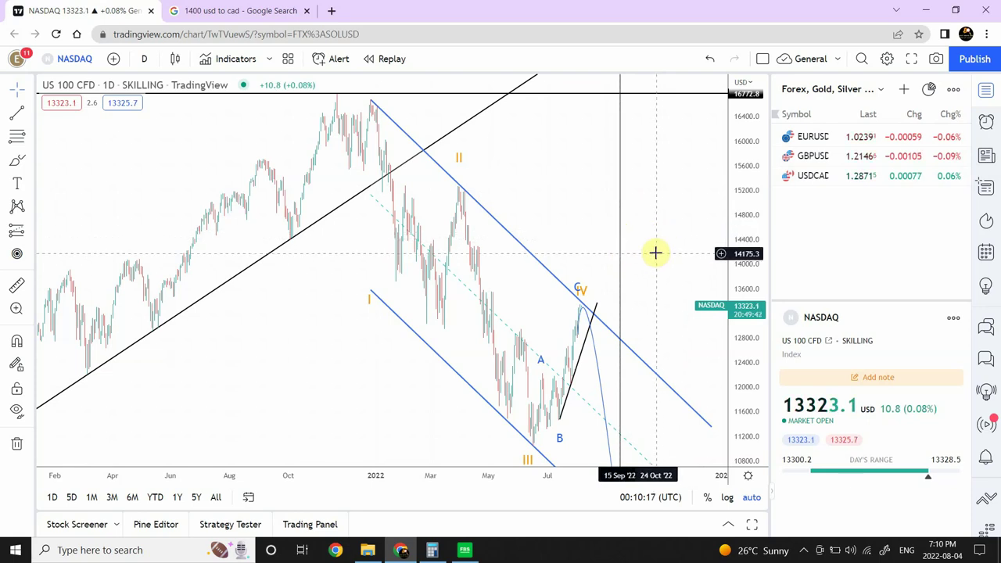
left_click(879, 89)
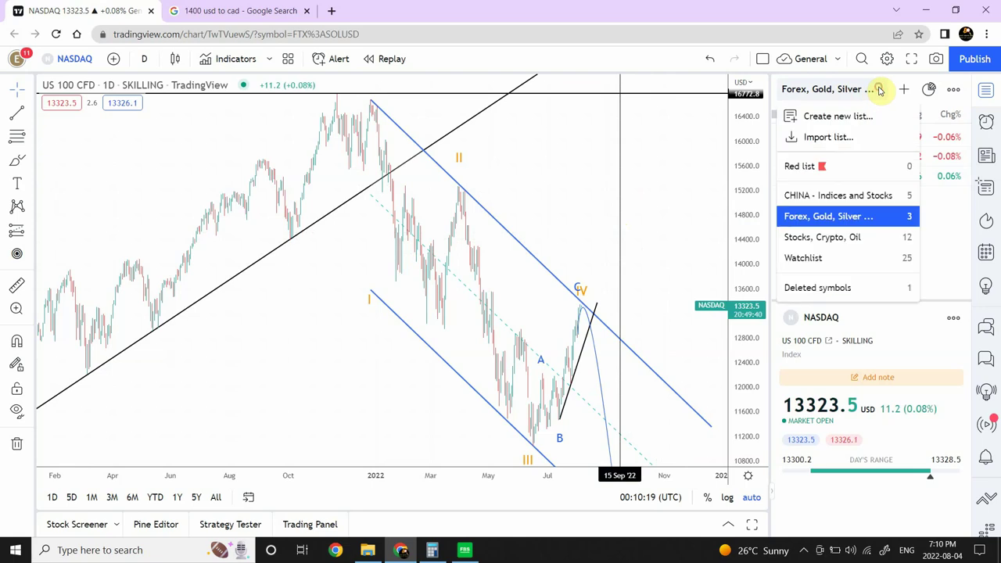
left_click(806, 238)
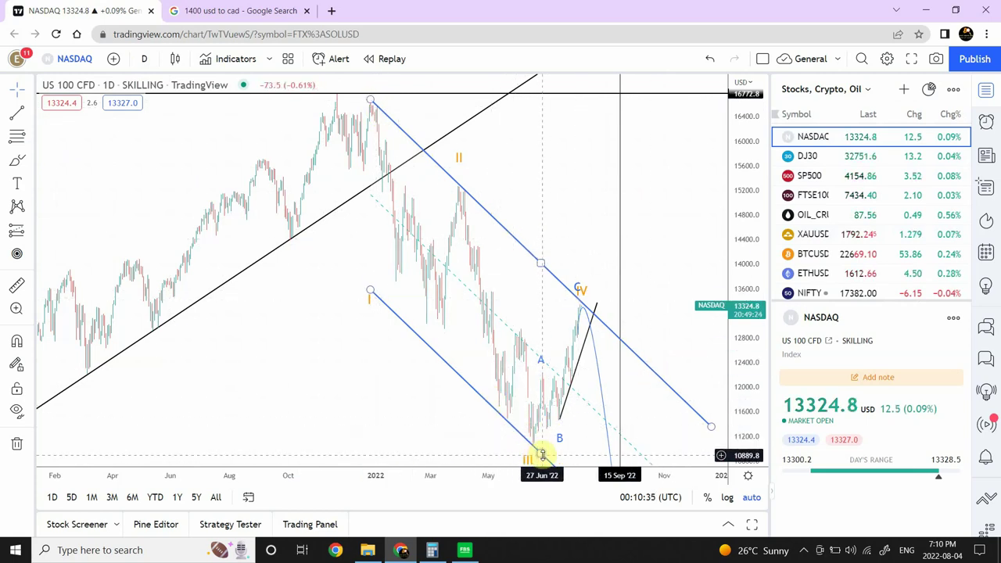
- Switch the NASDAQ chart from daily candles to the 1-hour interval with automatic price scaling
left_click_drag(749, 232, 744, 372)
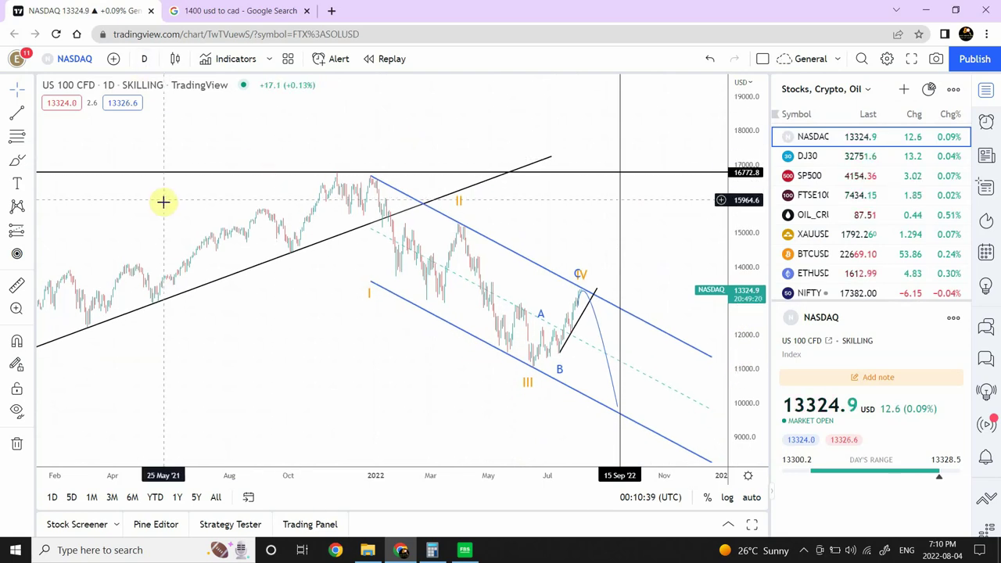
left_click(369, 440)
left_click(370, 440)
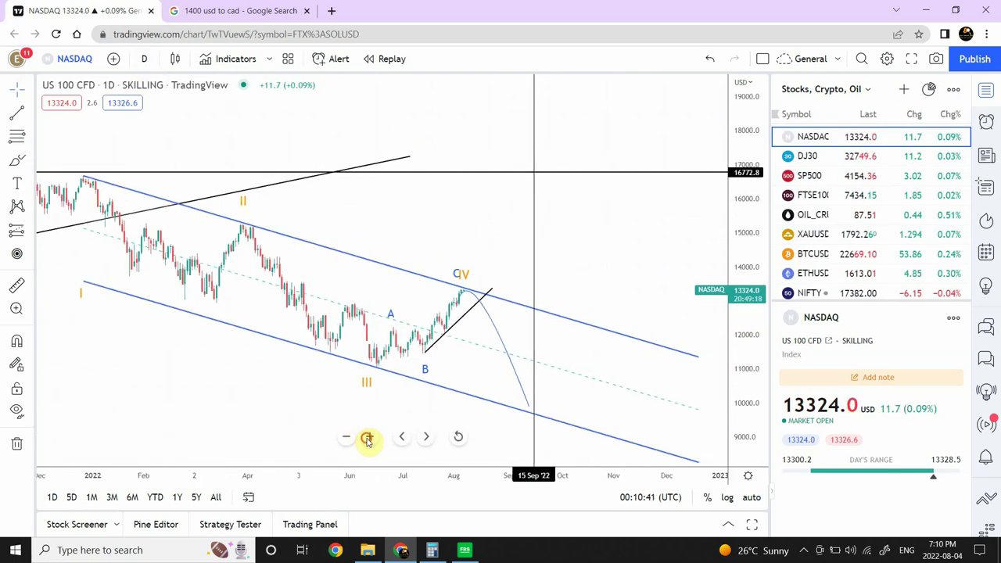
left_click(370, 441)
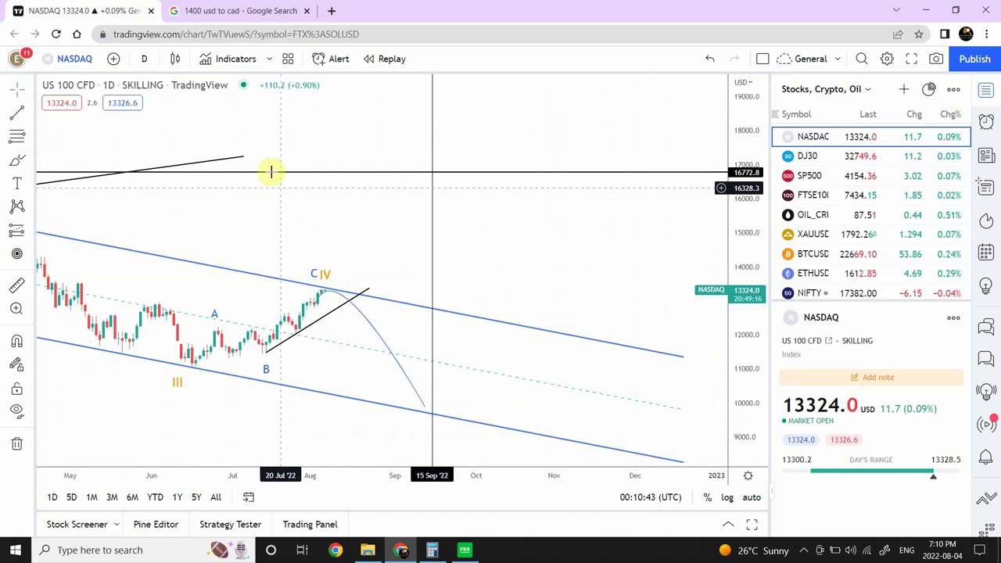
left_click(145, 60)
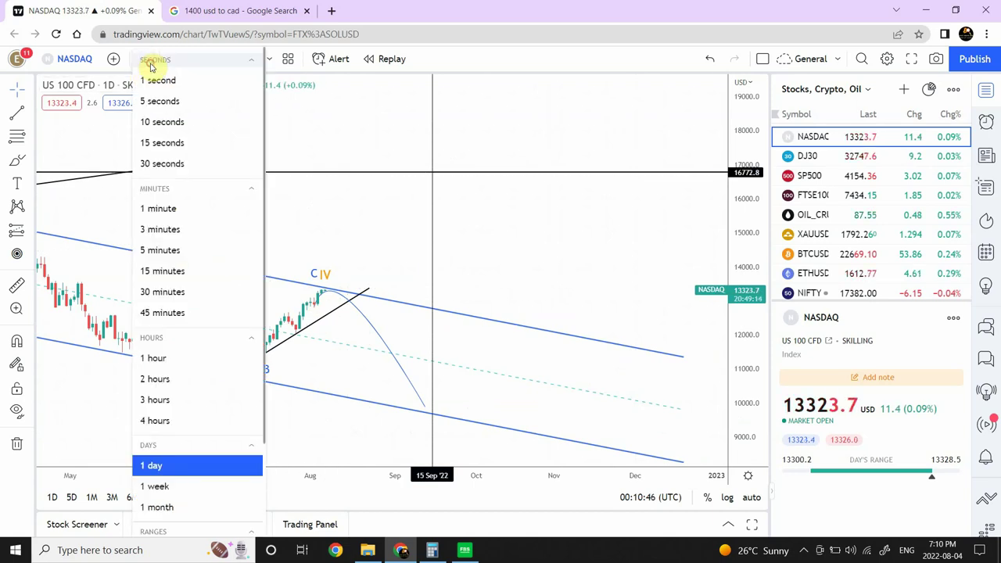
left_click(157, 358)
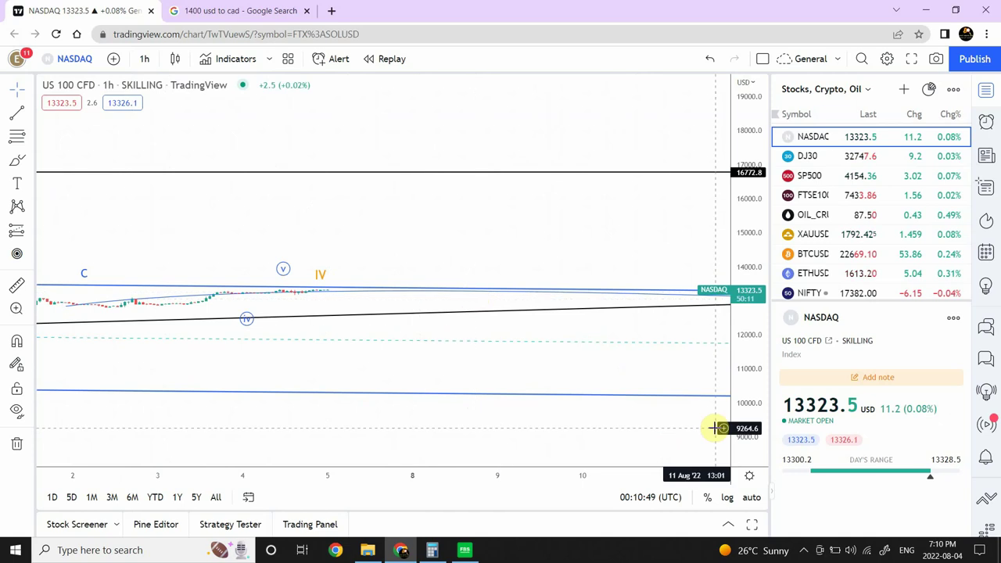
left_click(754, 498)
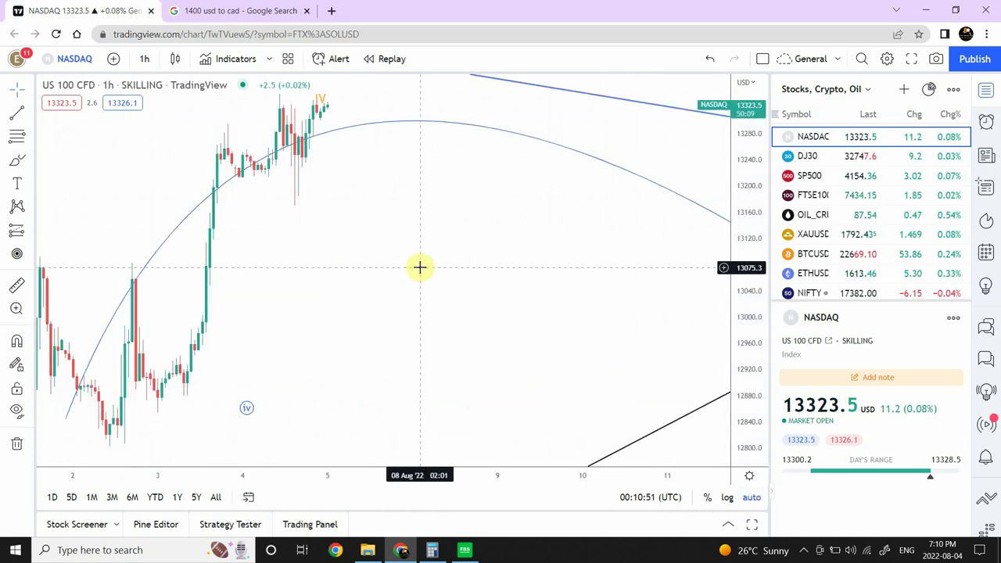
left_click(348, 439)
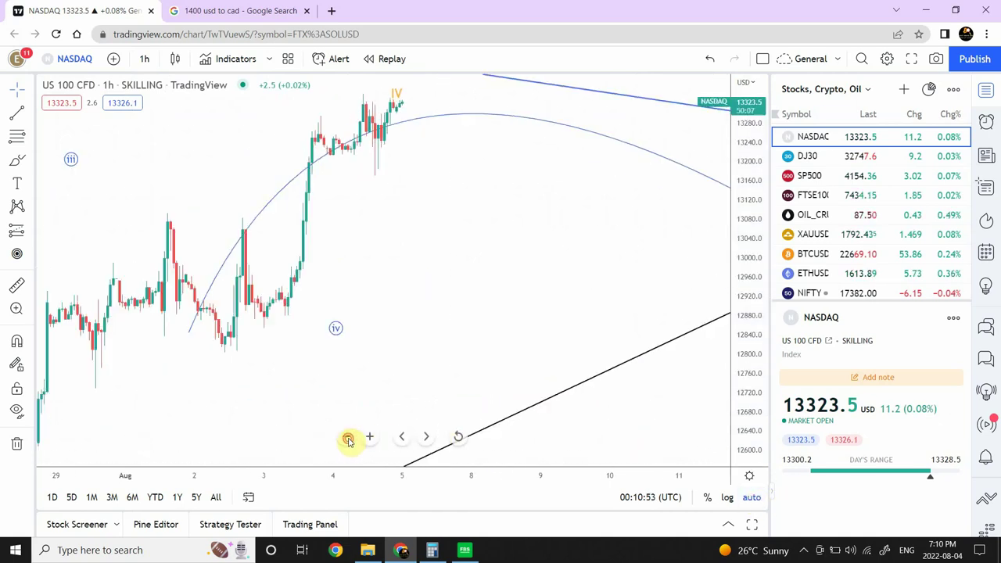
left_click(348, 440)
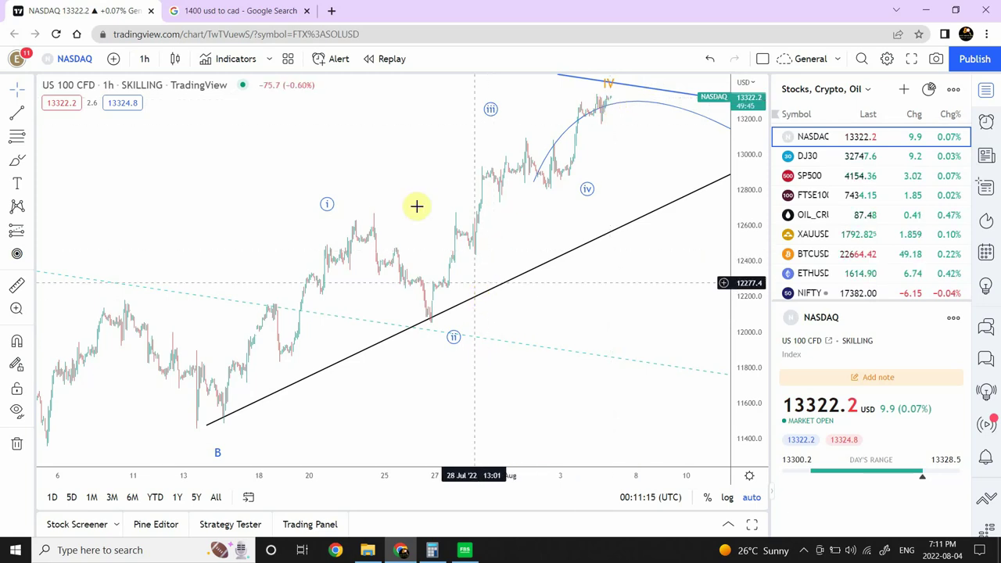
- Draw a steep trend line from the wave ii low, along the wave iv lows, to just above the current price
left_click(18, 115)
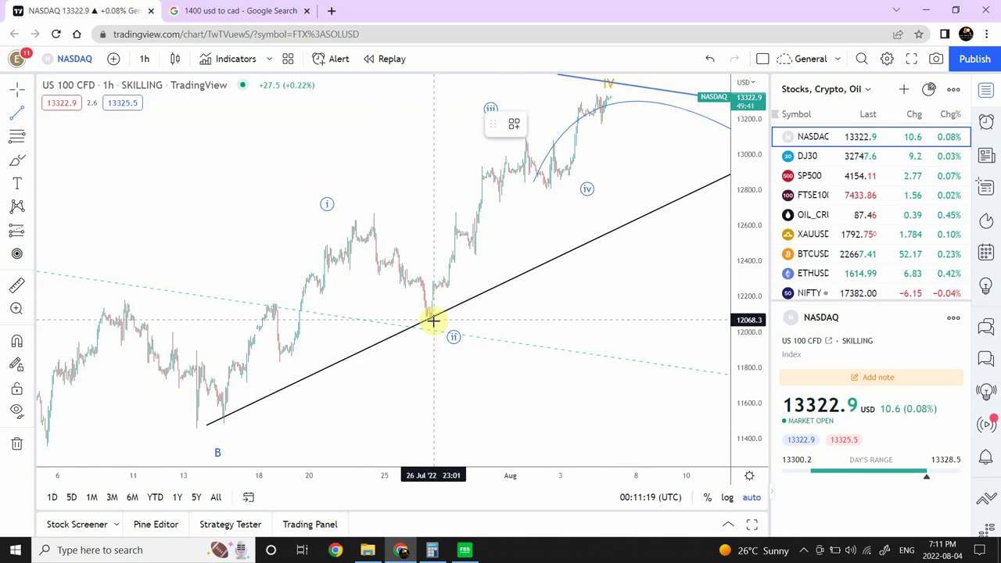
mouse_move(431, 322)
left_mouse_down()
mouse_move(539, 219)
mouse_move(657, 82)
left_mouse_up()
left_click(626, 177)
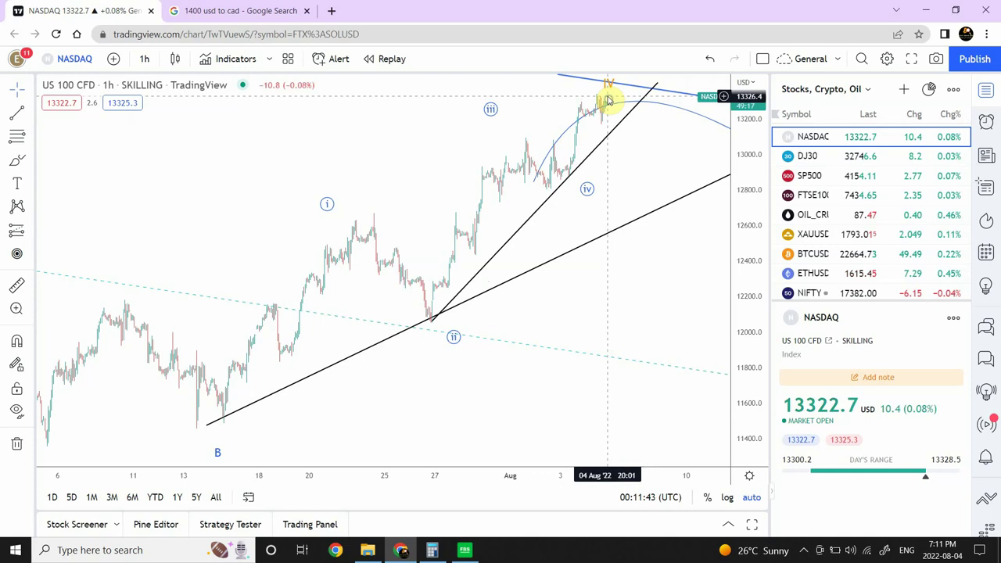
- Place a horizontal line across the chart at the wave iv low, at about 12805.5
left_click(31, 114)
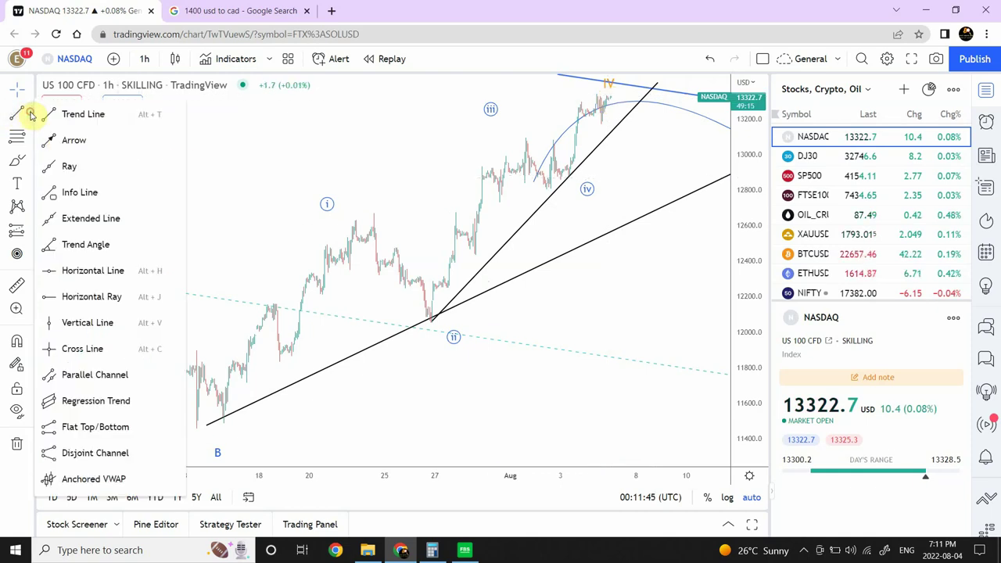
left_click(78, 270)
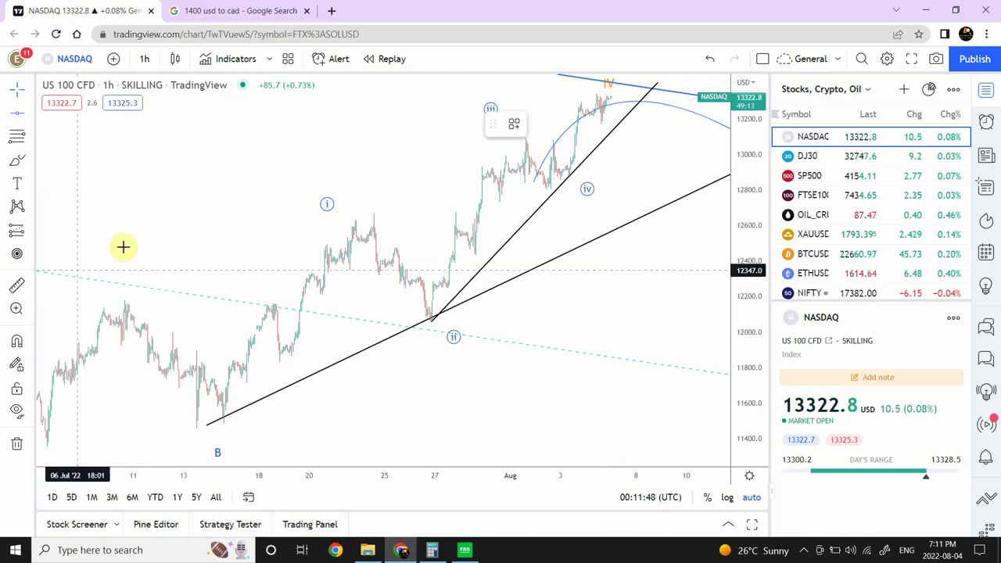
left_click(549, 189)
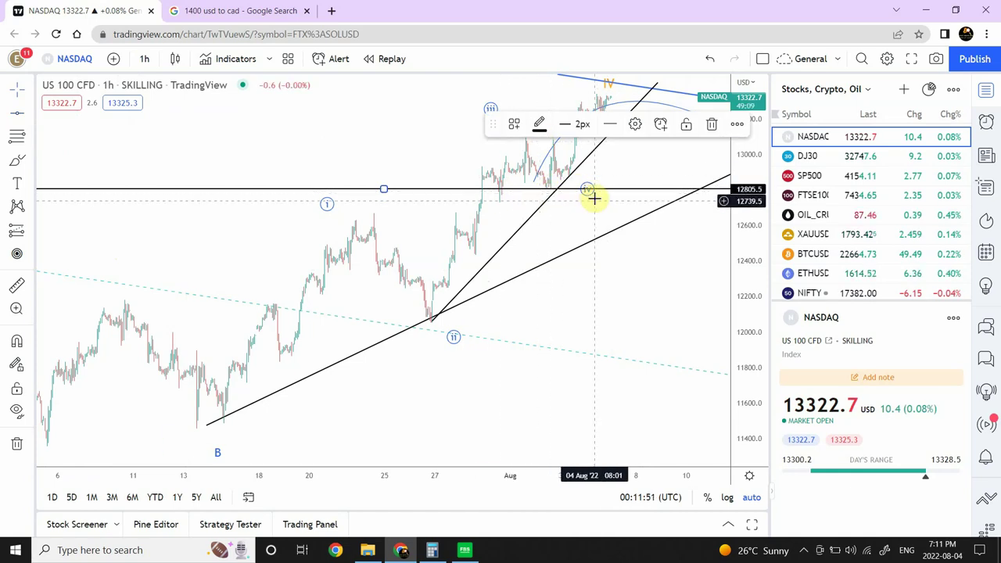
left_click(639, 169)
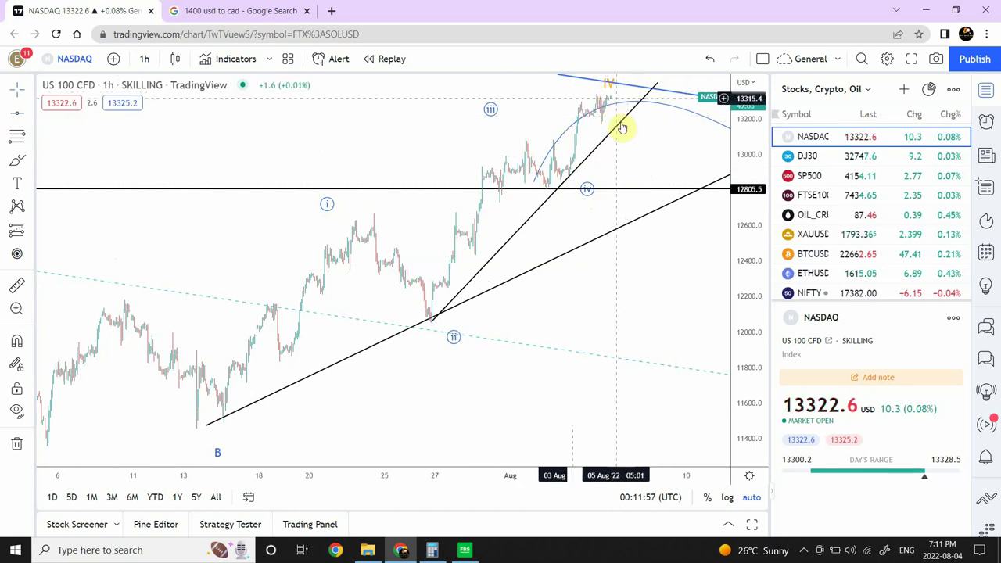
- View the whole descending channel and its wave labels on the 4-hour interval
left_click(146, 61)
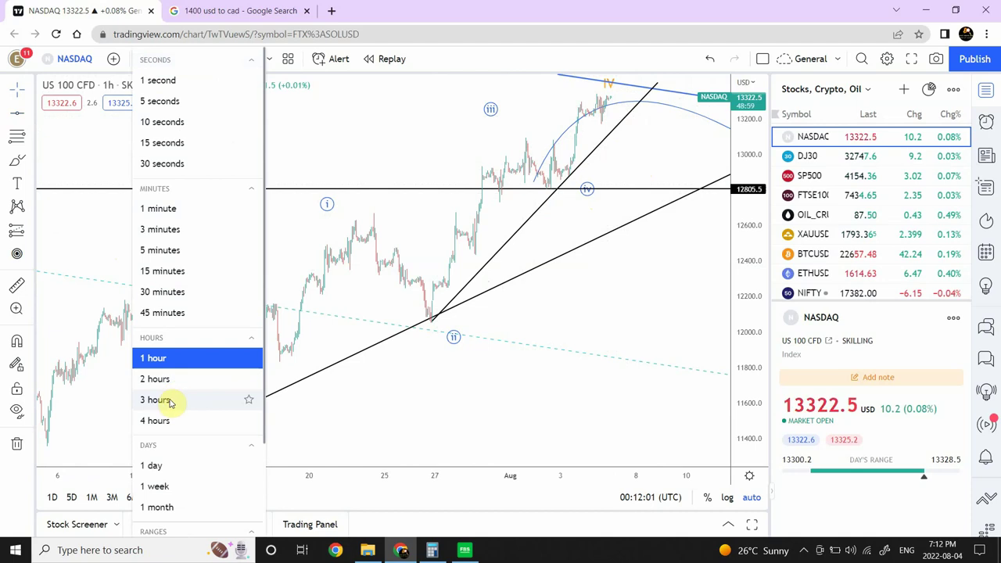
left_click(156, 420)
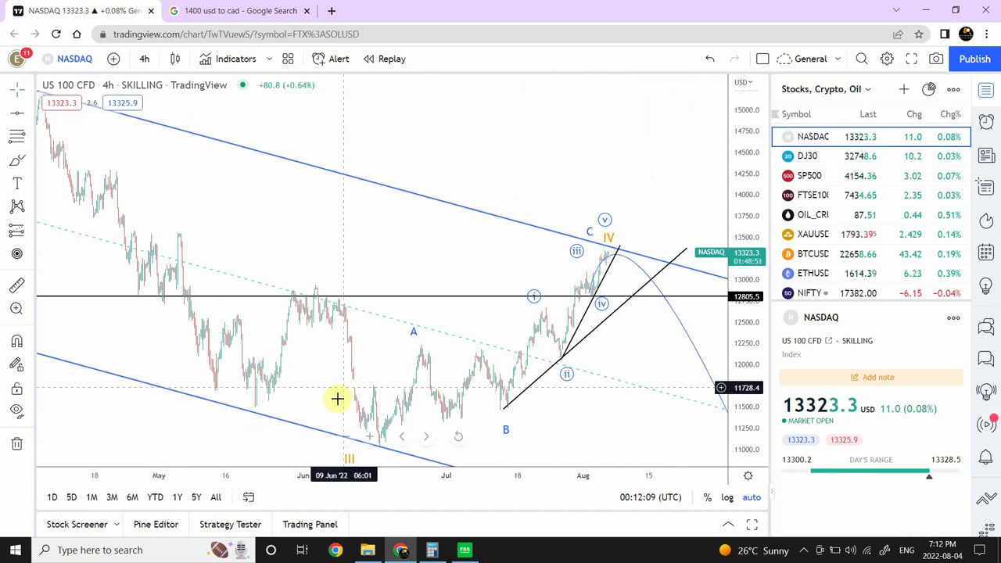
left_click(348, 438)
left_click(348, 438)
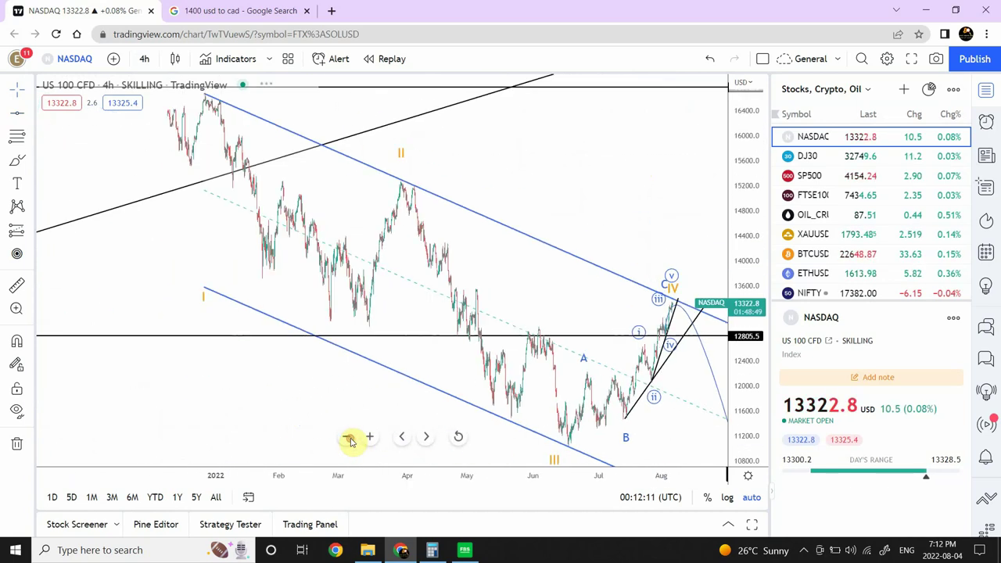
left_click_drag(601, 221, 415, 164)
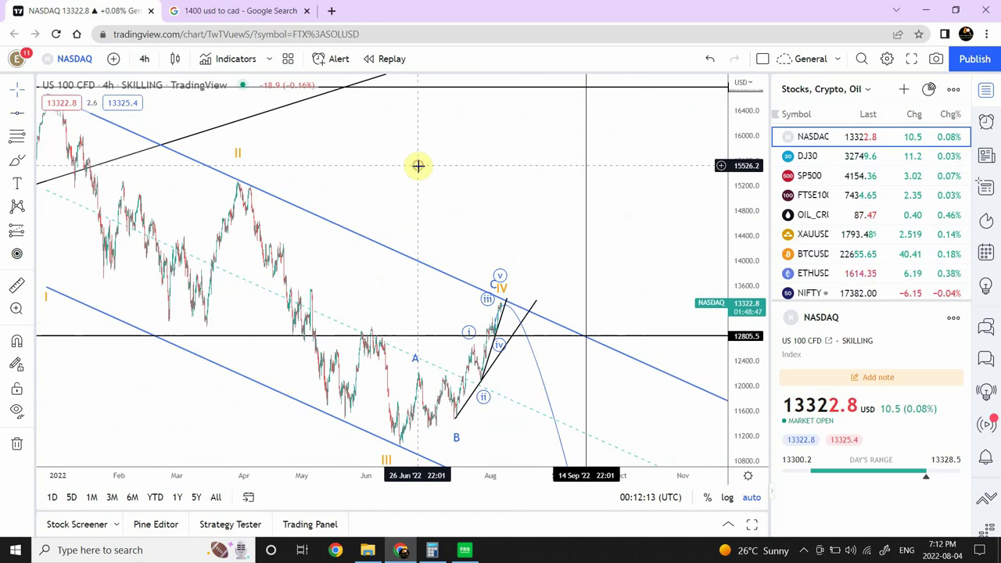
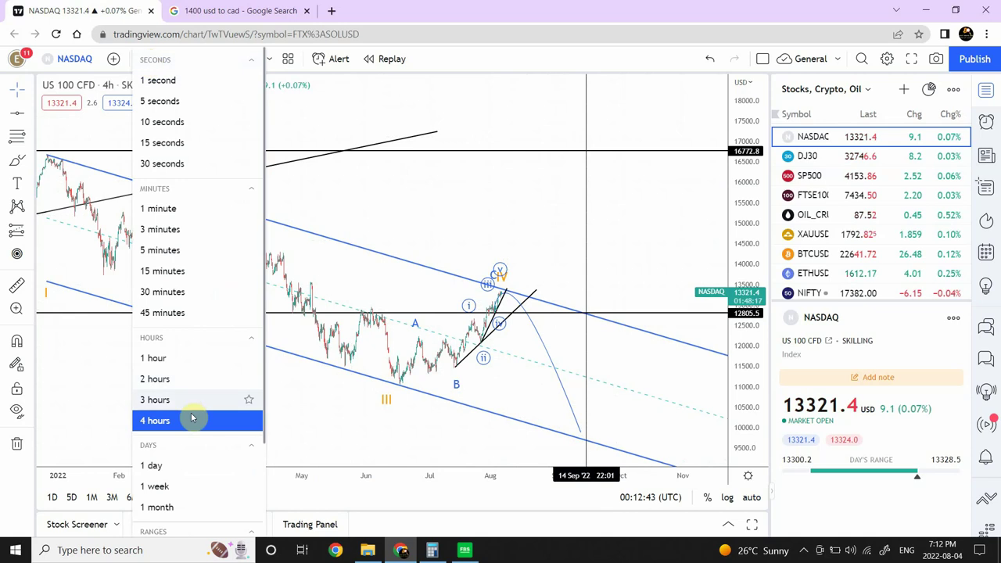
- Switch to the 1-day interval and move the projected decline curve's end onto the channel's lower line at about 9745.6
left_click(170, 466)
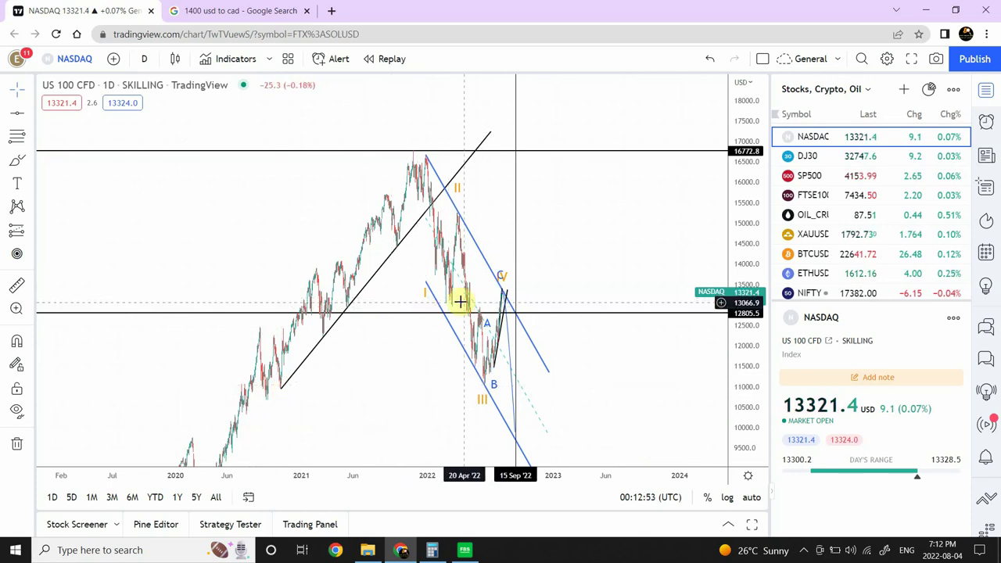
left_click_drag(744, 214, 738, 344)
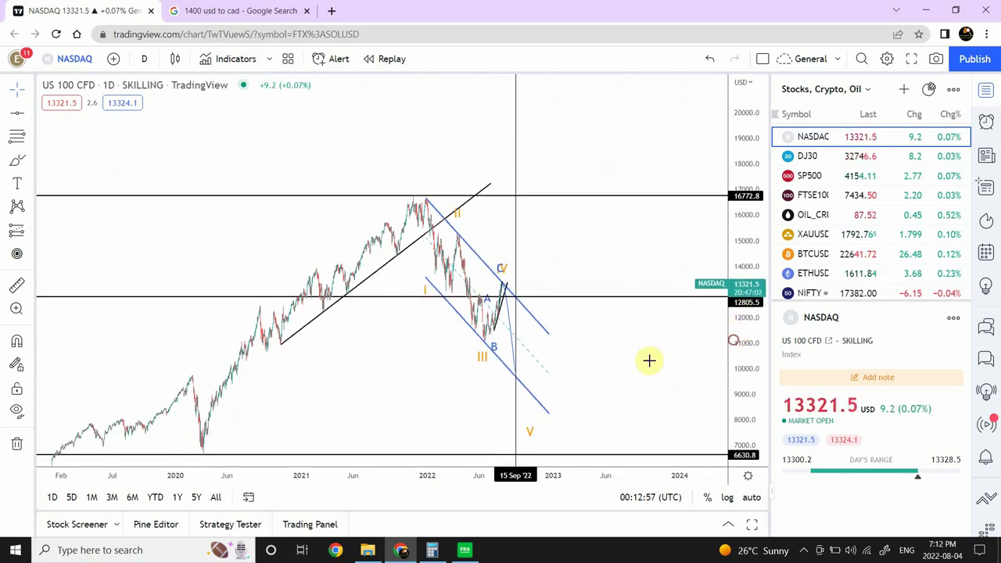
left_click_drag(517, 373, 512, 395)
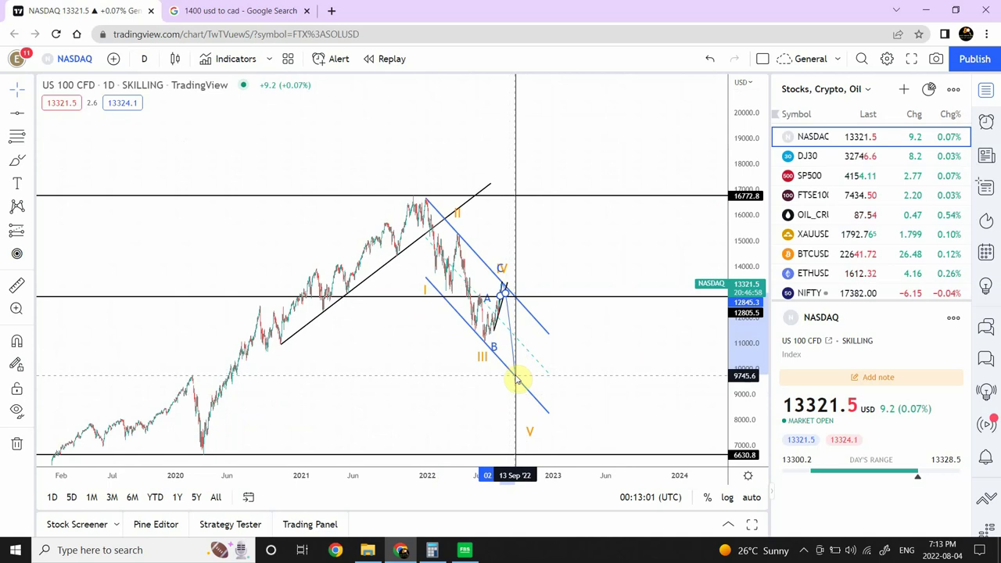
left_click_drag(514, 378, 514, 376)
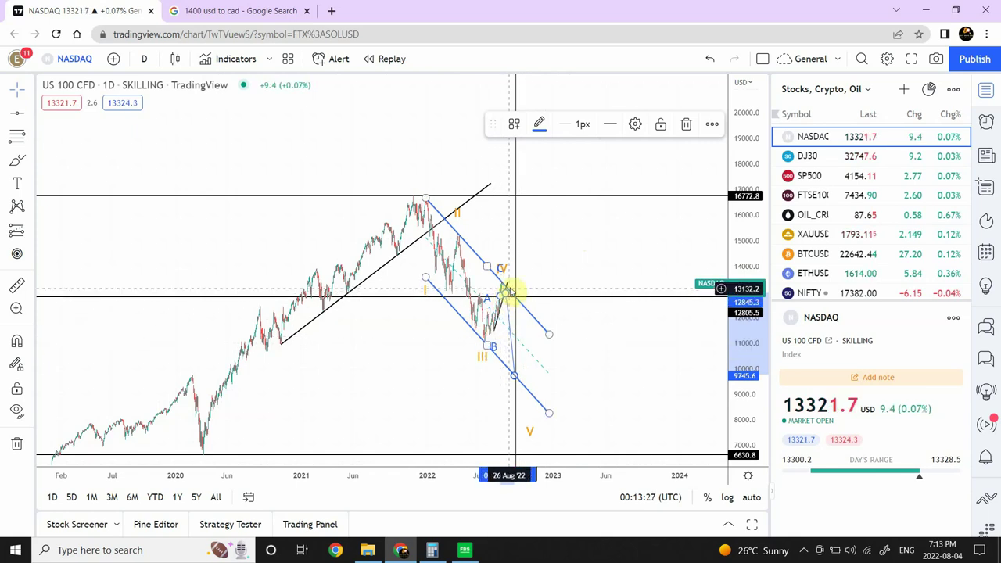
- Set the NASDAQ chart back to the 1-hour interval and auto-fit its price scale
left_click(146, 60)
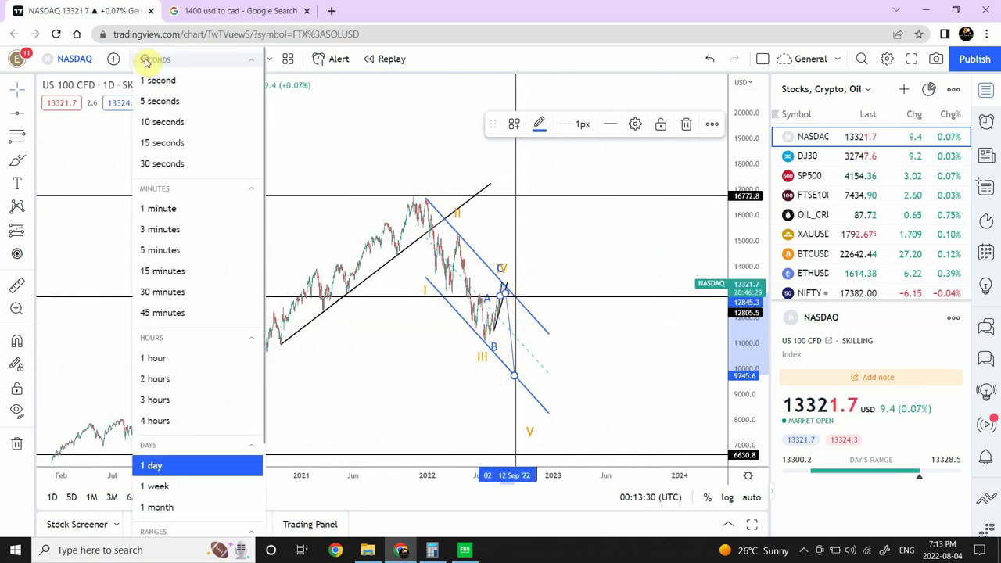
left_click(157, 358)
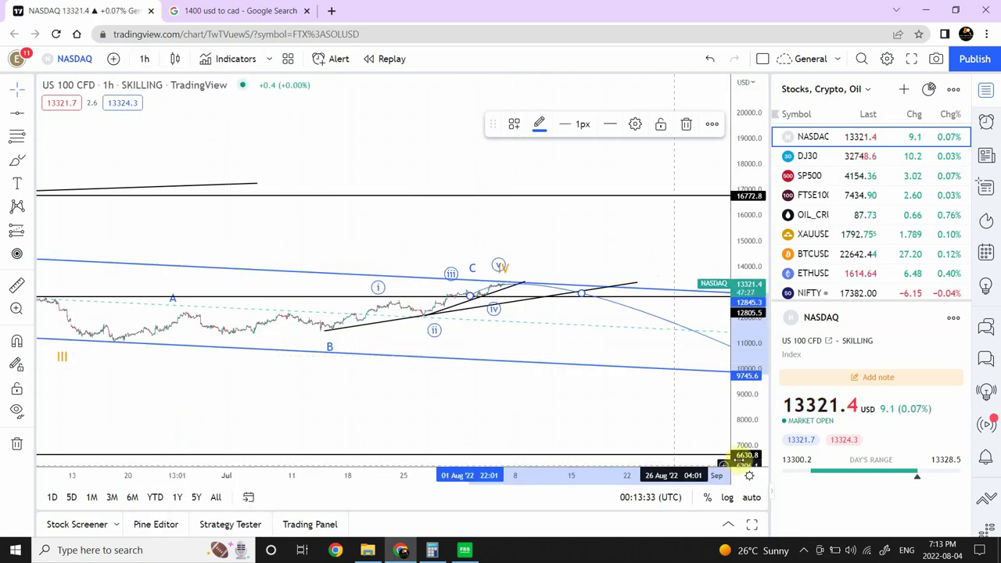
left_click(754, 497)
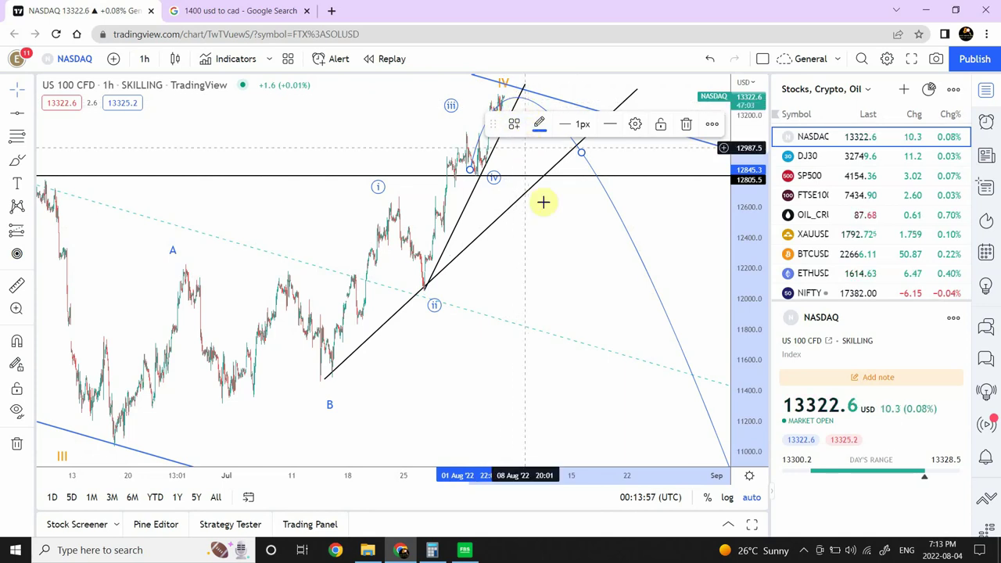
- Open the DJ30 chart from the watchlist and move the wave iv label's point just above the latest price peak
left_click(836, 159)
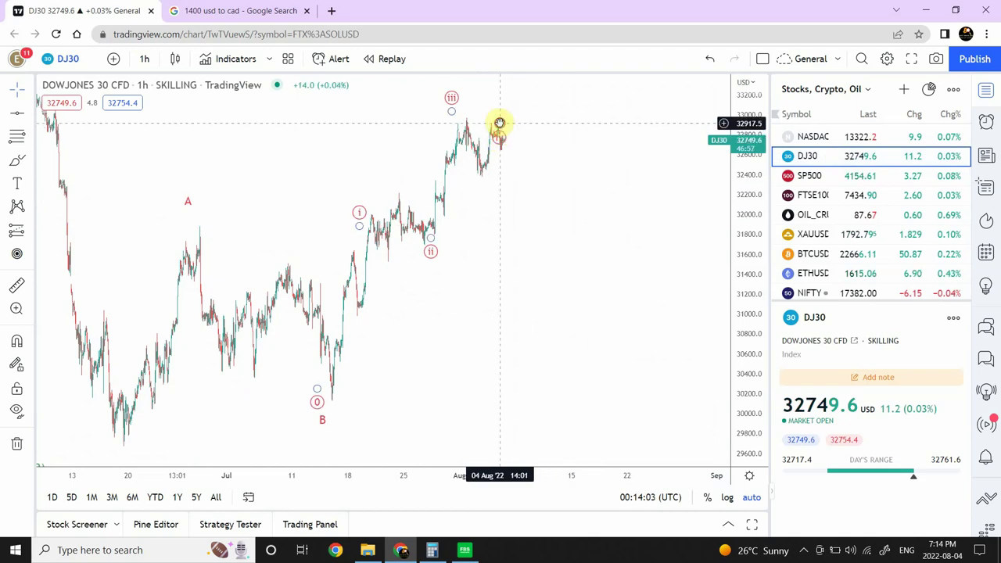
mouse_move(499, 123)
left_mouse_down()
mouse_move(537, 118)
mouse_move(507, 108)
left_mouse_up()
left_click(535, 225)
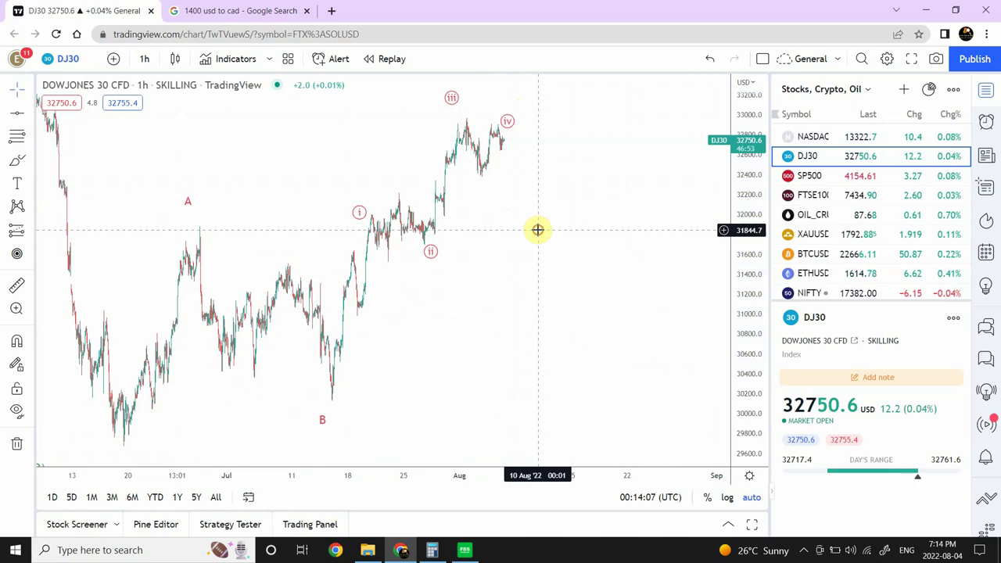
- View DJ30 on the 15-minute interval and on the 1-day interval, examining the wave (5) target around the horizontal and vertical lines
left_click(143, 60)
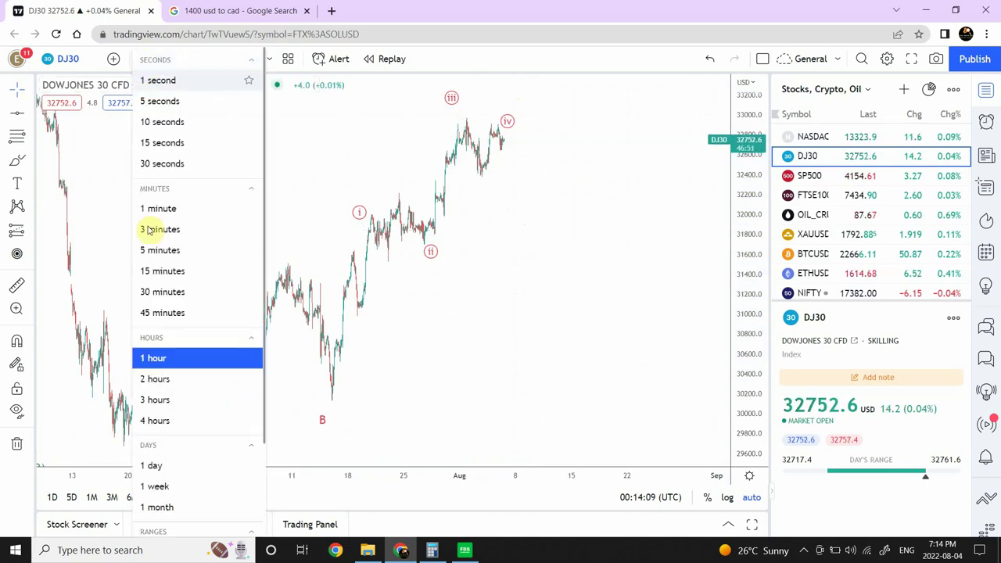
left_click(175, 272)
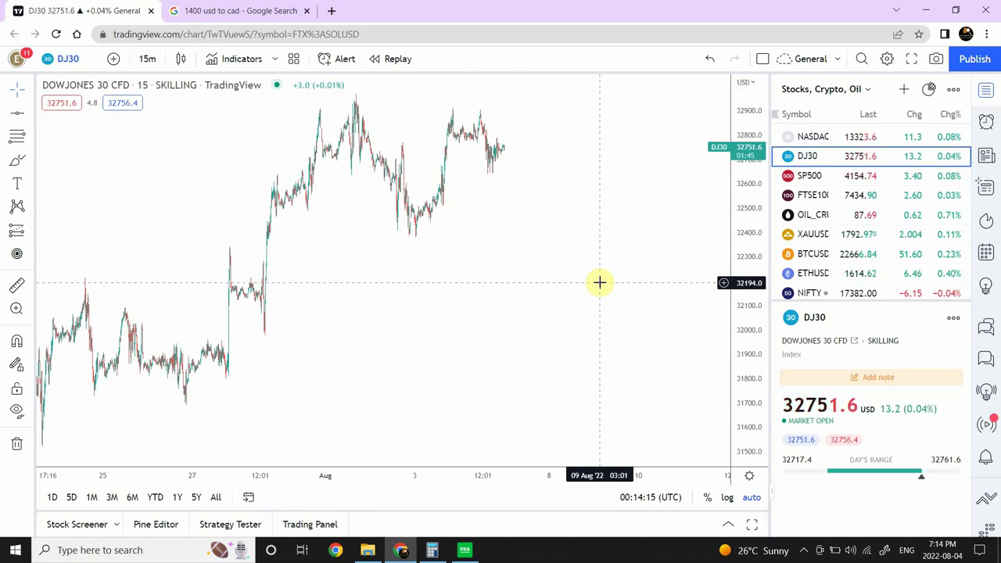
left_click(148, 59)
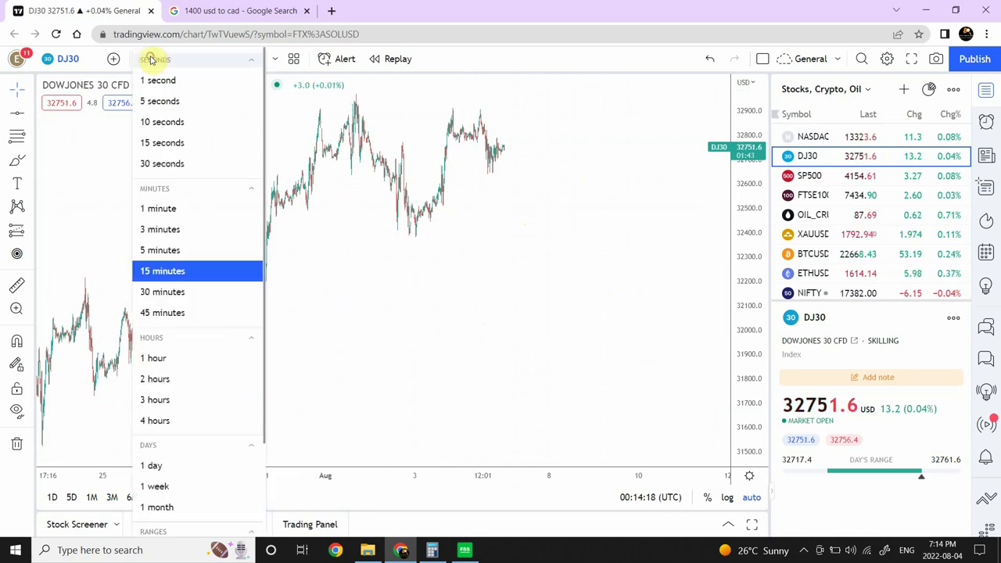
left_click(154, 466)
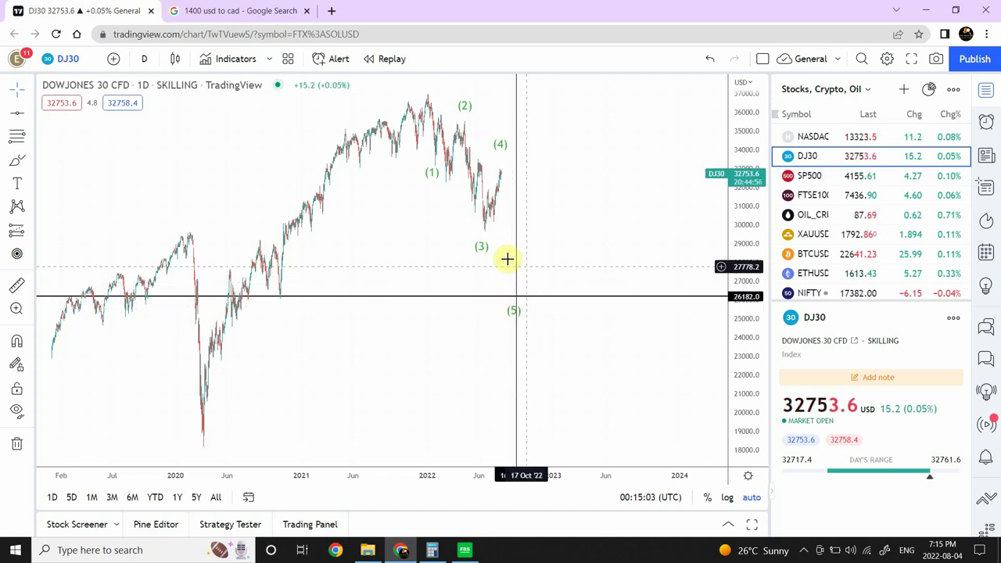
left_click_drag(518, 292, 516, 306)
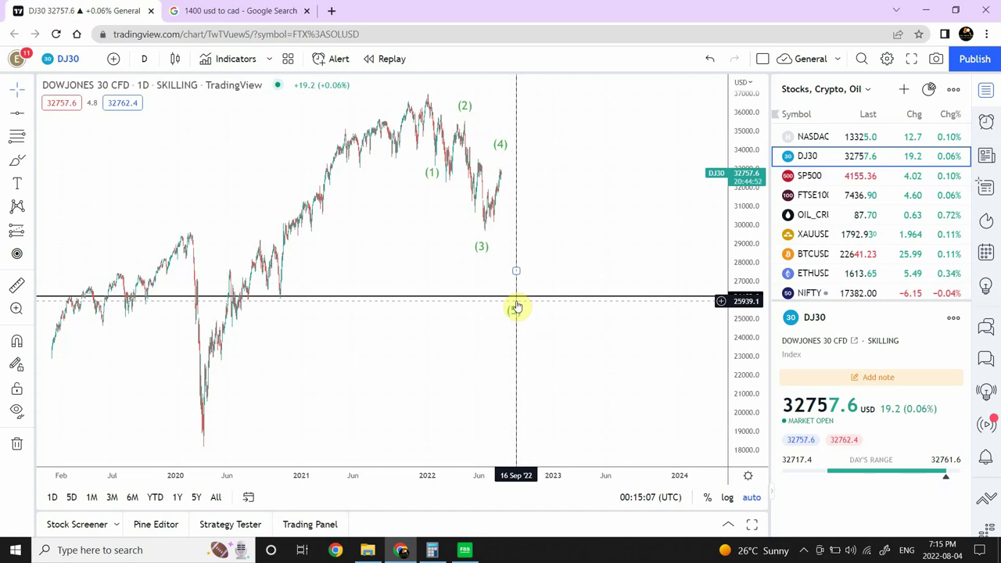
left_click(513, 308)
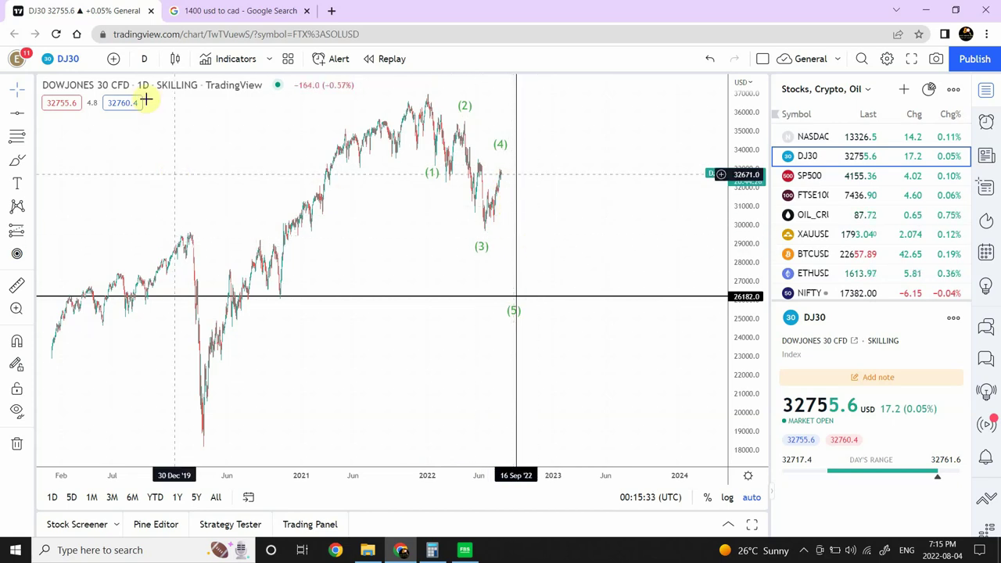
- Set DJ30 back to the 1-hour interval and place a horizontal line at the early August low, at about 32394.2
left_click(146, 67)
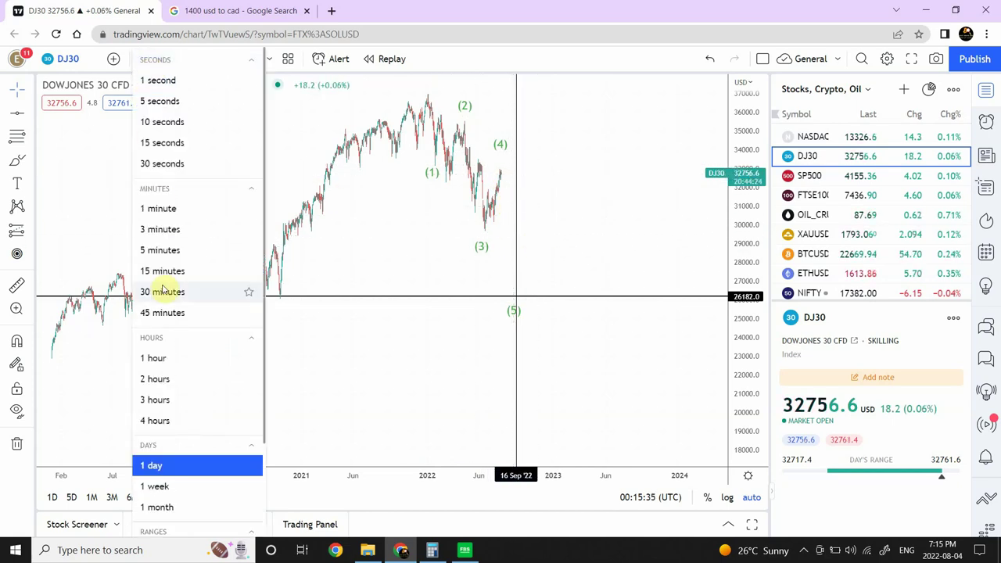
left_click(157, 359)
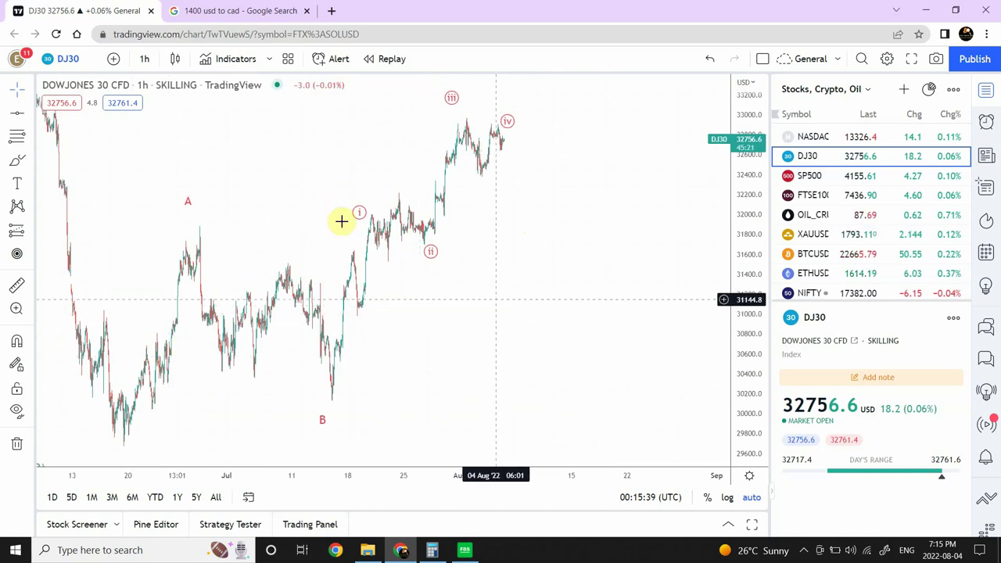
left_click(30, 116)
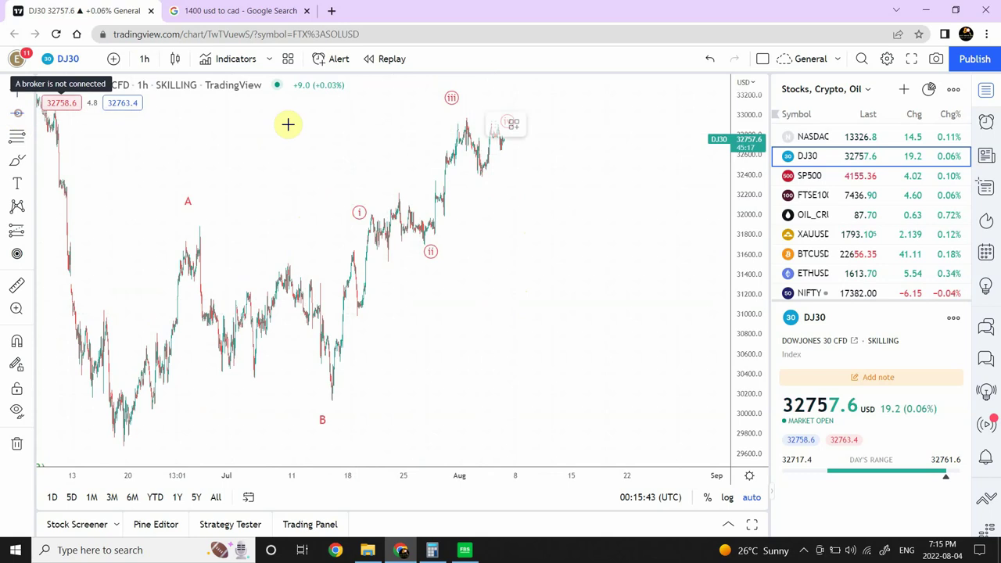
left_click(480, 175)
left_click(529, 209)
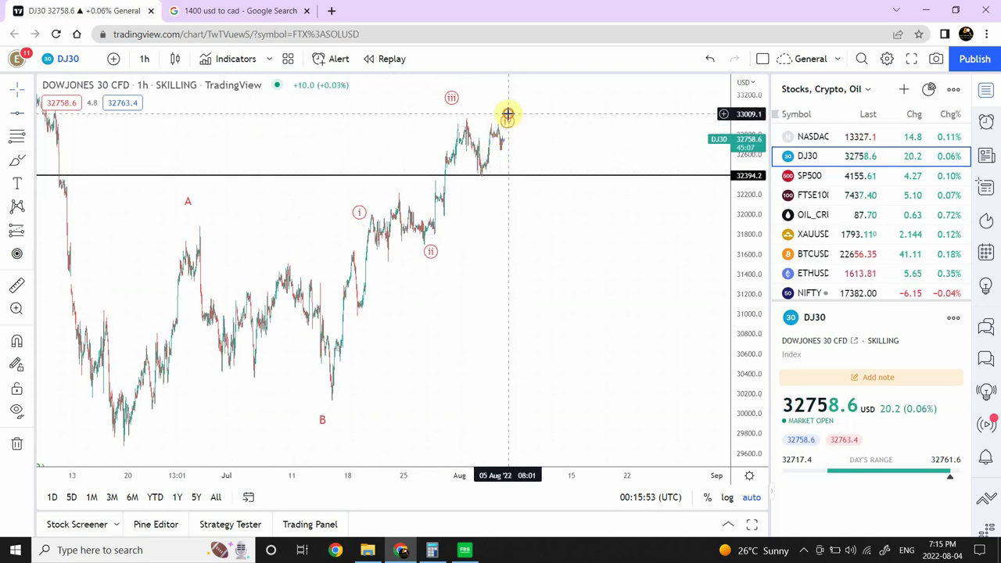
- Move the wave iv point onto the 2 August low at about 32420.4 and wave v onto the 4 August high at about 32997.5
left_click_drag(508, 114, 480, 178)
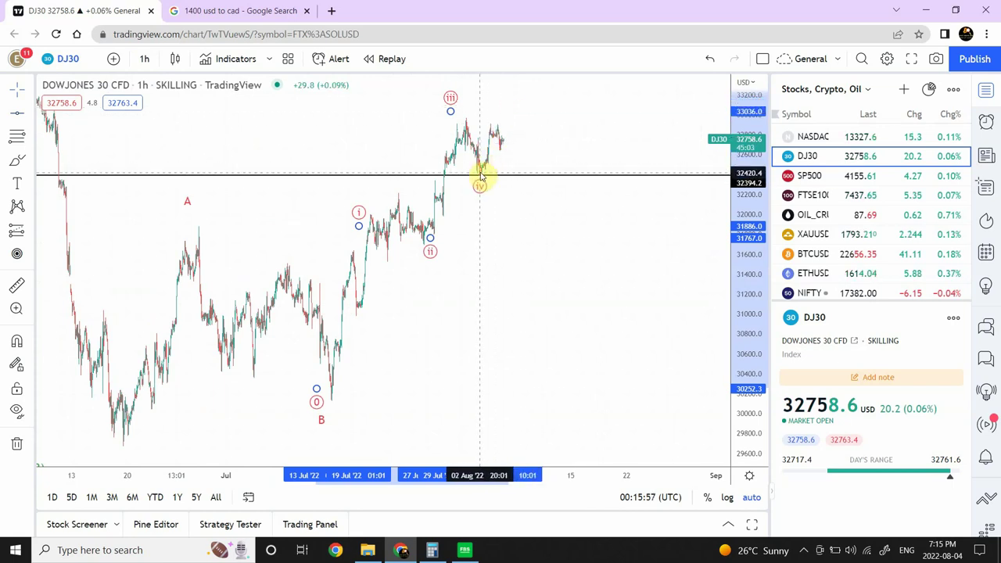
left_click(516, 214)
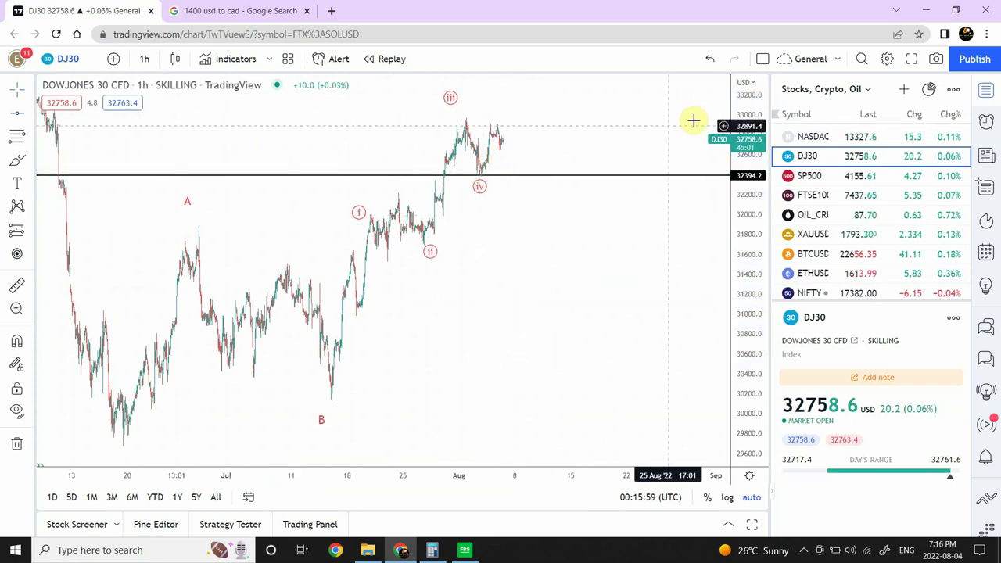
left_click_drag(749, 110, 731, 249)
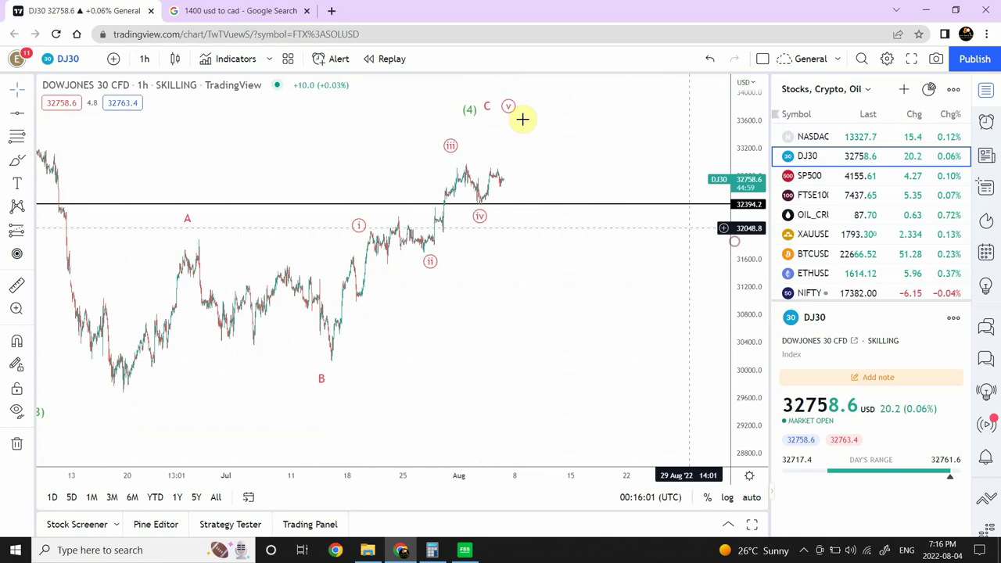
left_click_drag(506, 161, 493, 163)
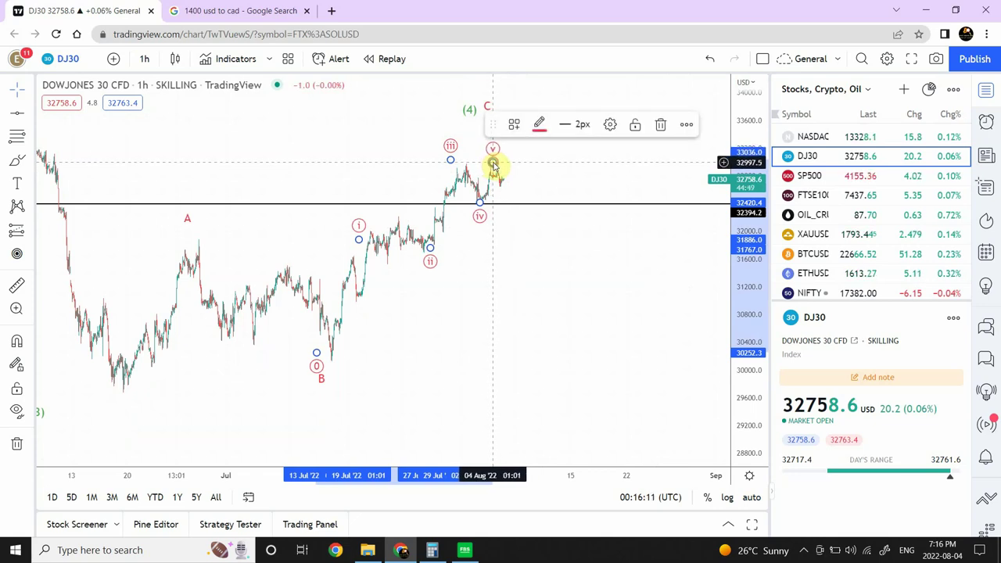
left_click(538, 162)
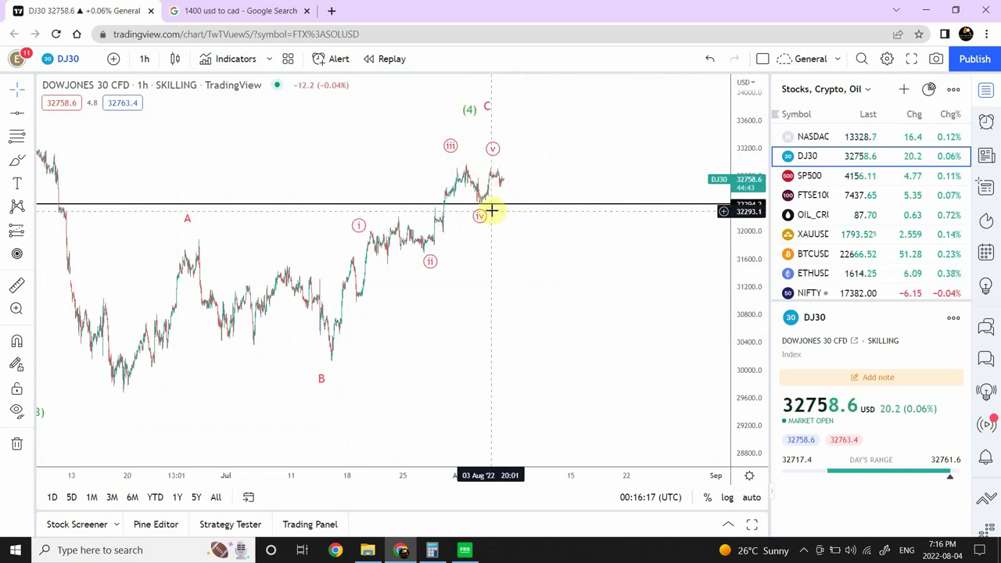
left_click_drag(748, 148, 744, 33)
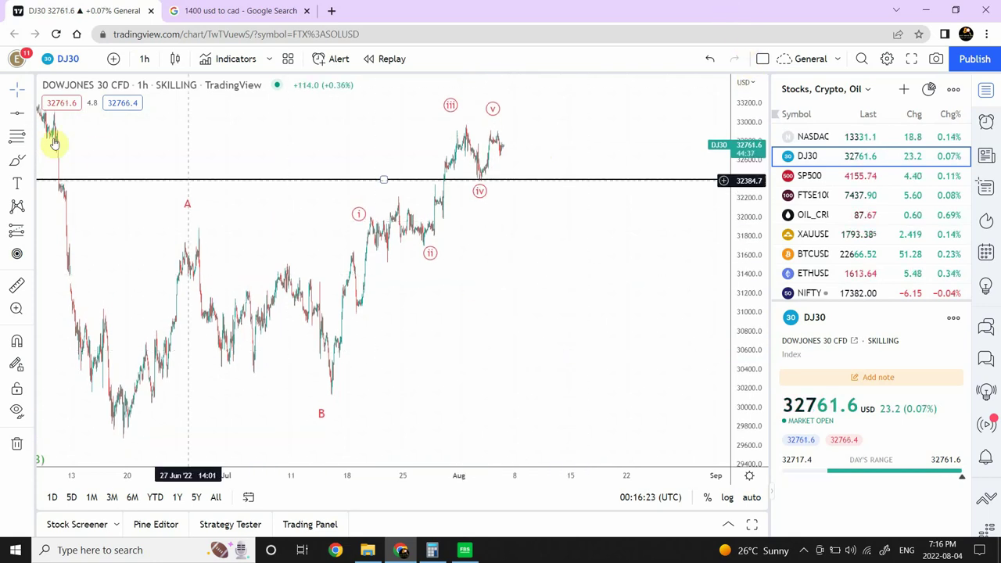
- Draw a trend line from the wave ii low at about 31685.7 through the wave iv low up to about 33179.7
left_click(31, 115)
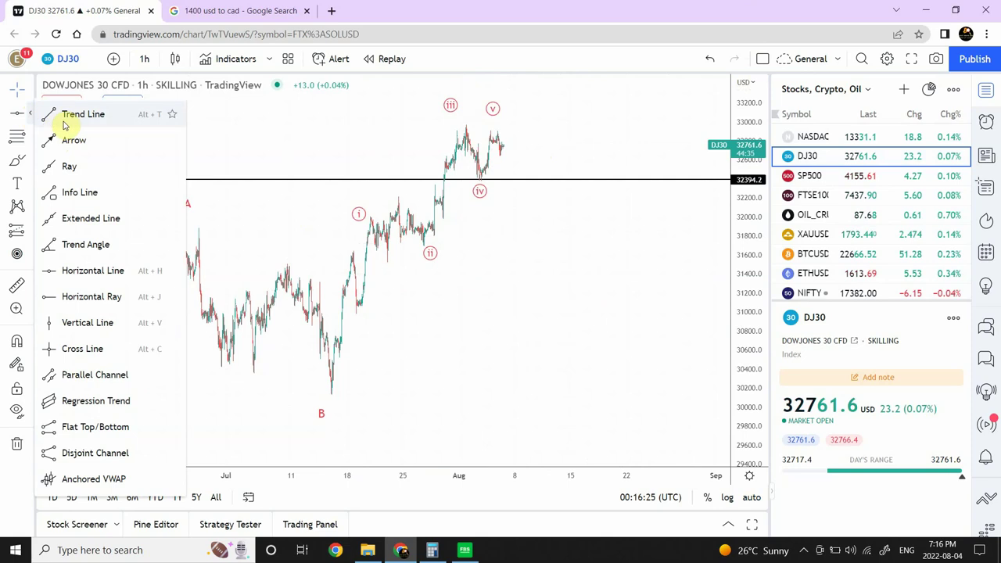
left_click(68, 117)
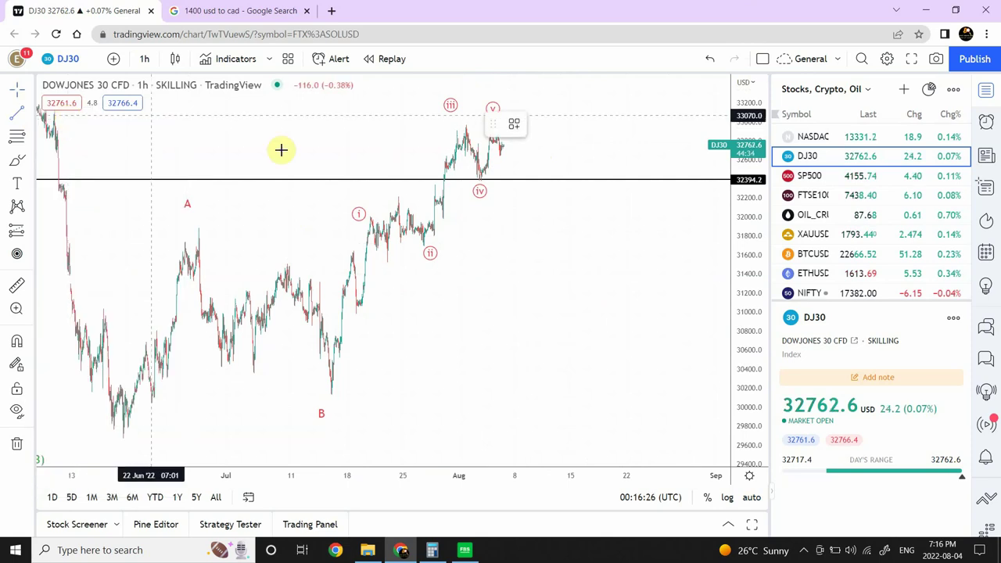
left_click(425, 248)
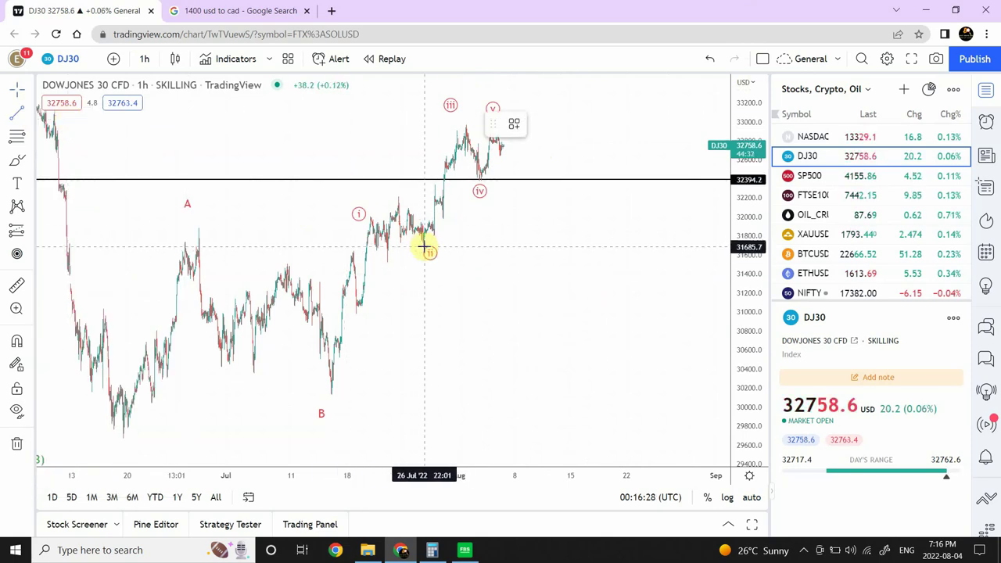
left_click(547, 104)
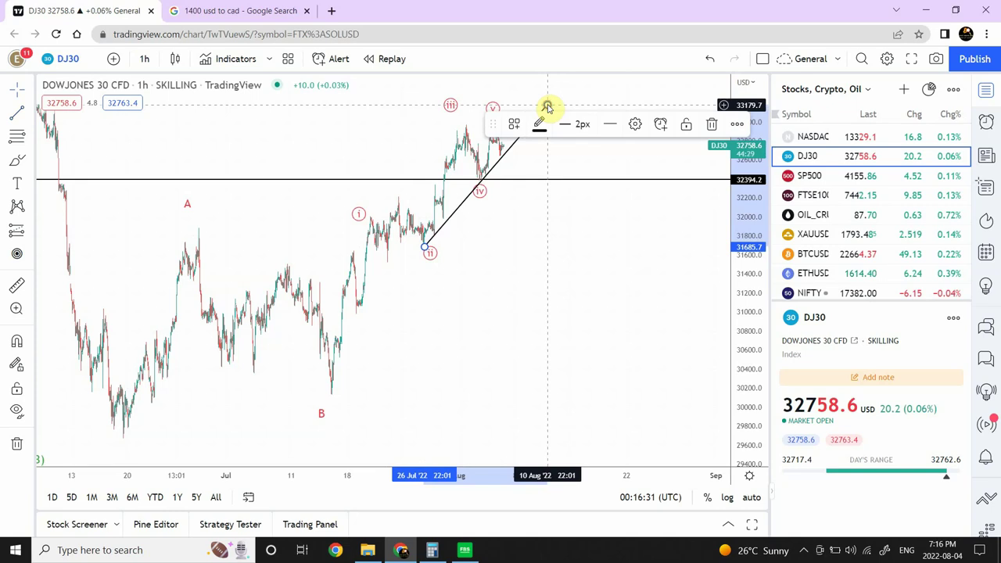
left_click(592, 164)
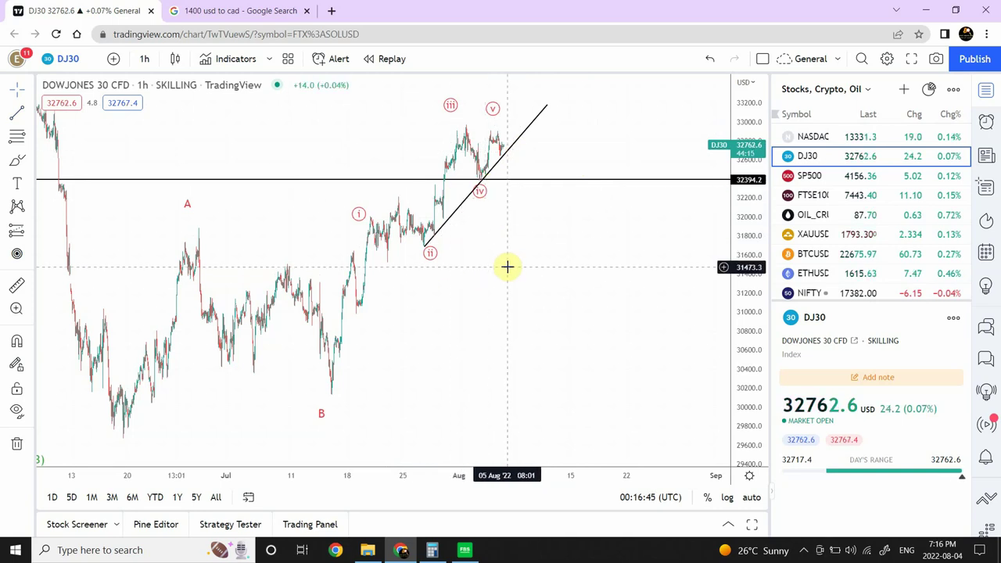
- Switch DJ30 to the 1-day interval with an auto-fitted price scale and examine the (1) to (5) wave count
left_click(146, 65)
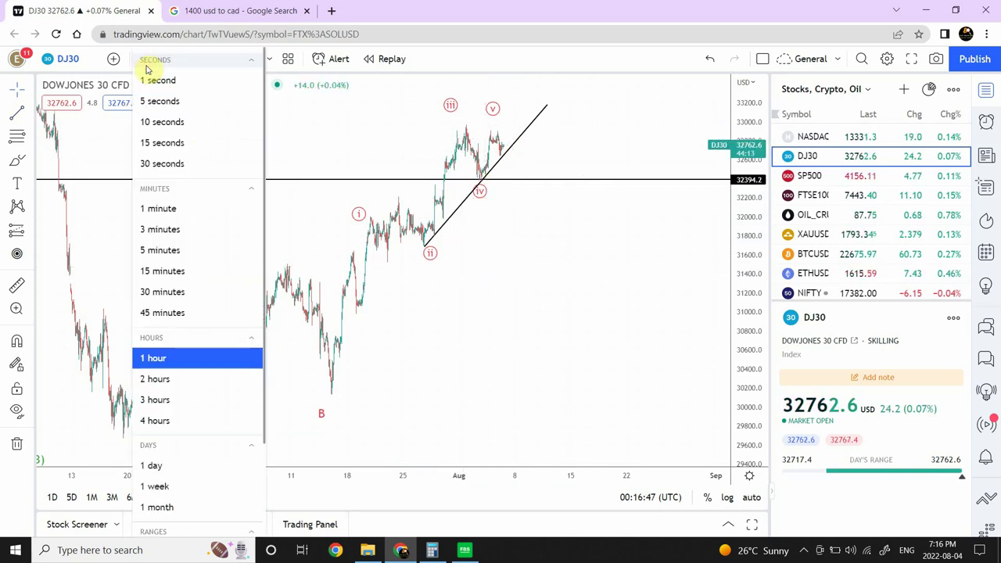
left_click(164, 465)
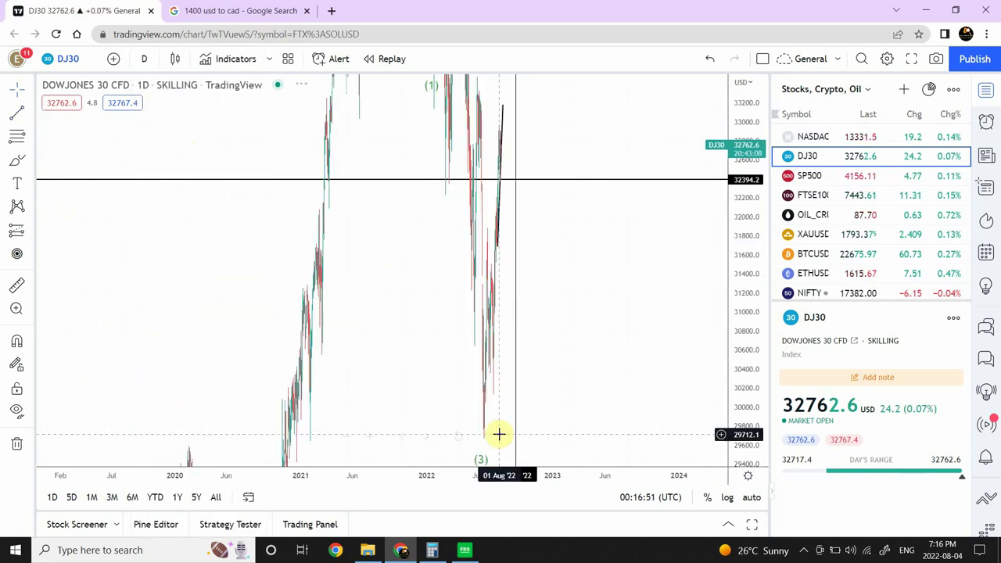
left_click(752, 500)
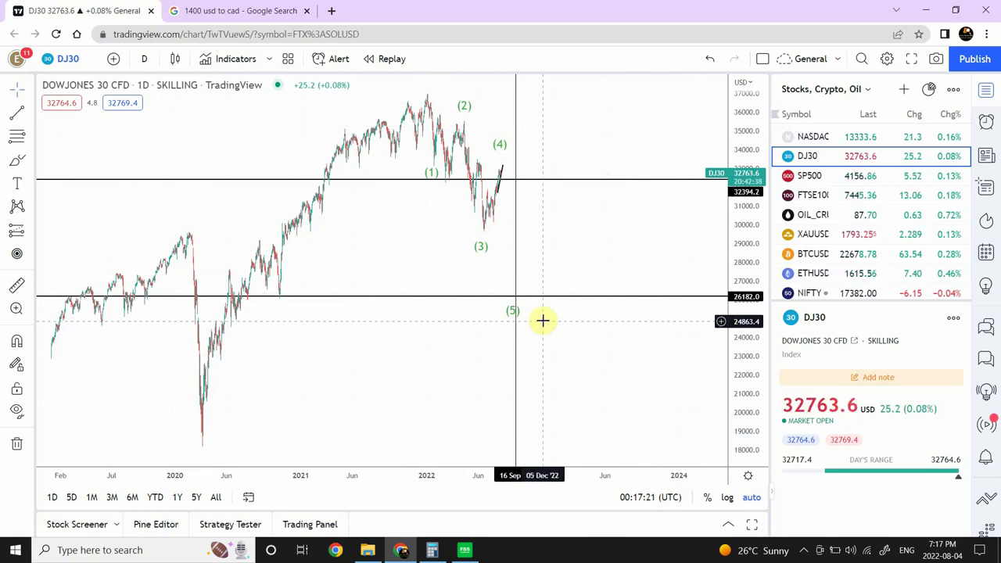
left_click(513, 299)
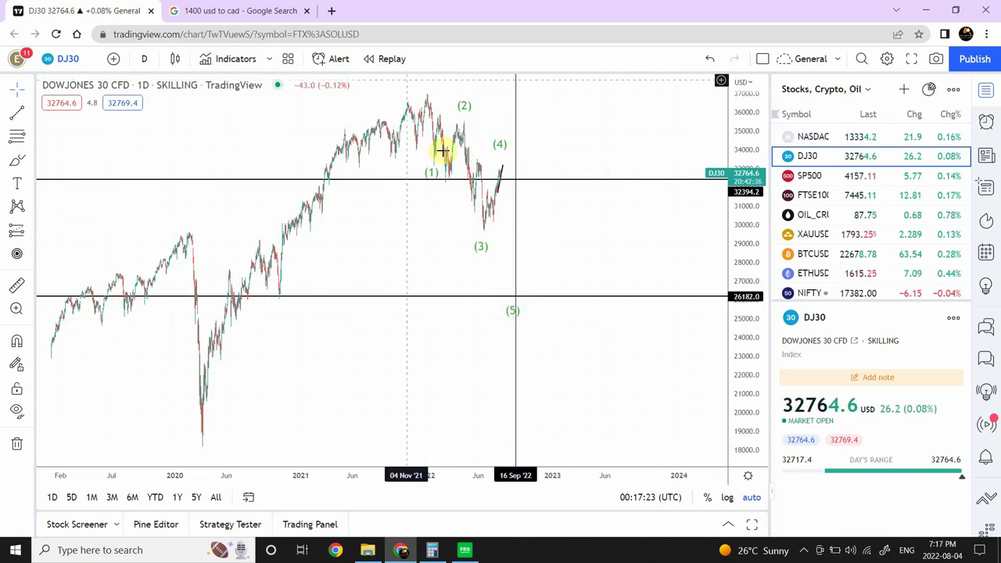
left_click(537, 145)
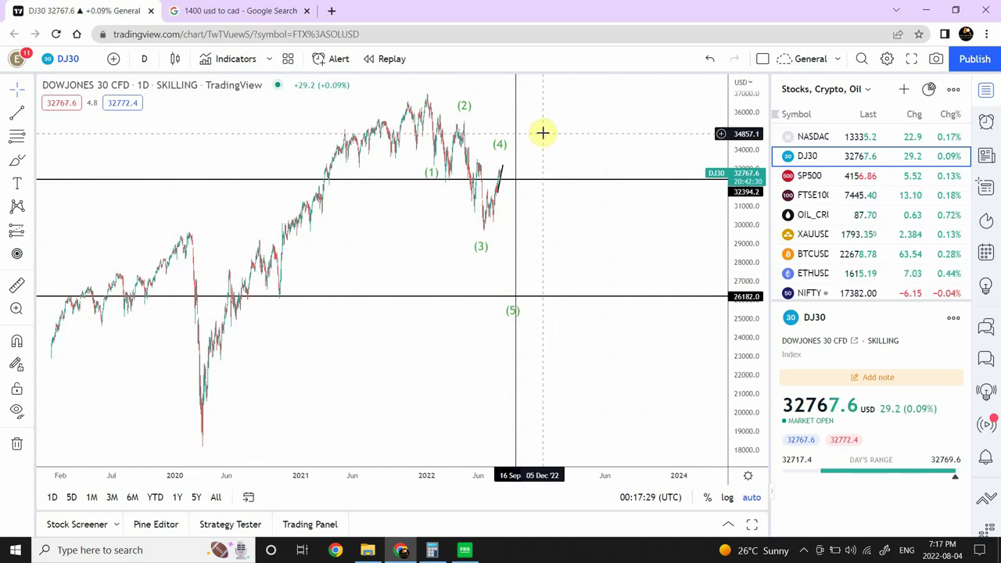
left_click(422, 95)
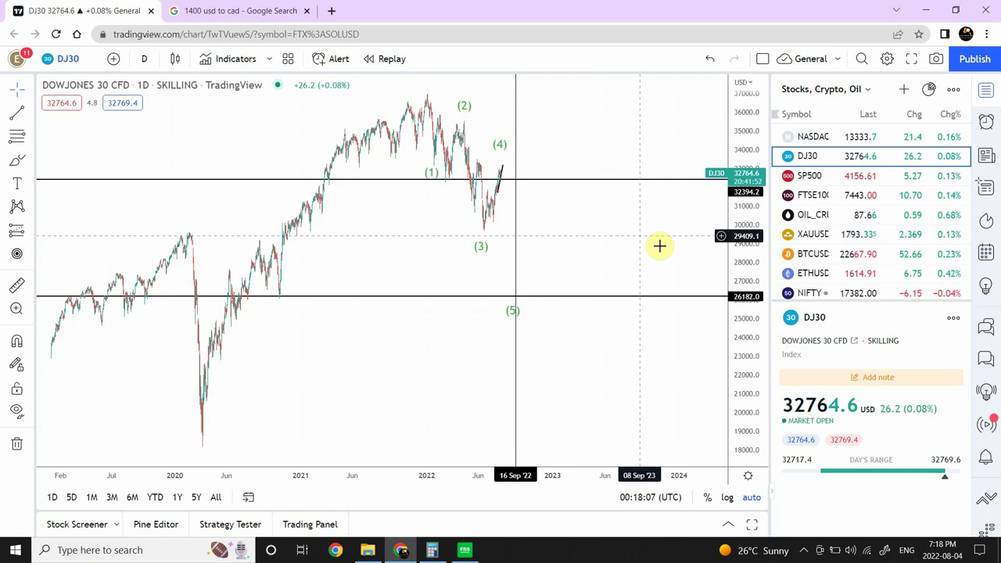
- Open the SP500 chart and examine its descending channel and wave labels on the 1-day and 4-hour intervals
left_click(814, 178)
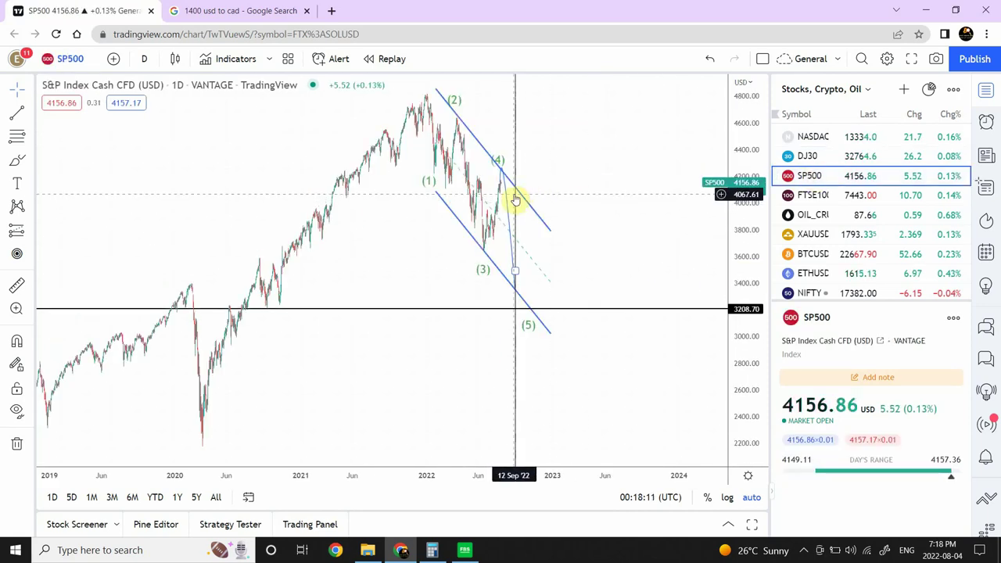
left_click(501, 166)
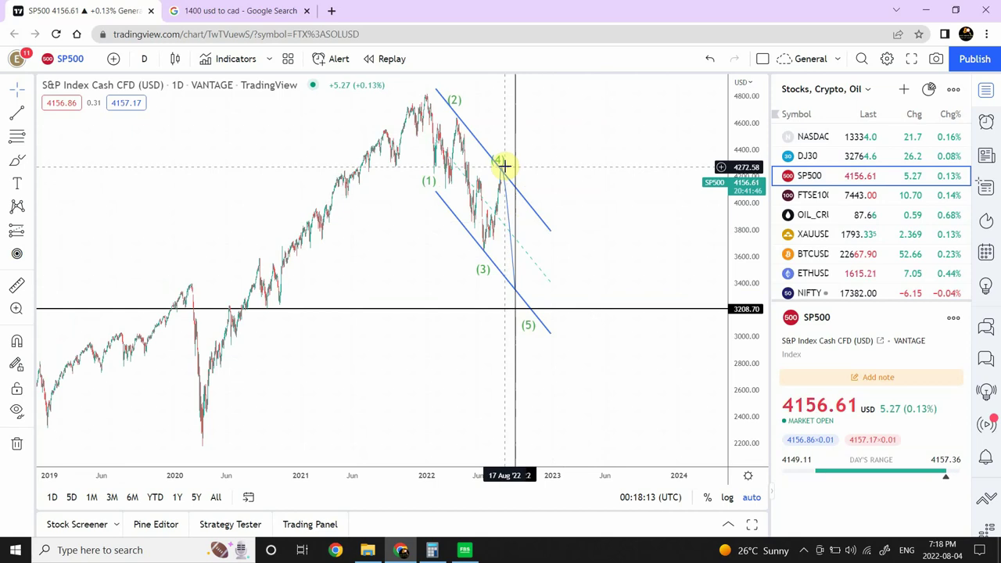
left_click(543, 180)
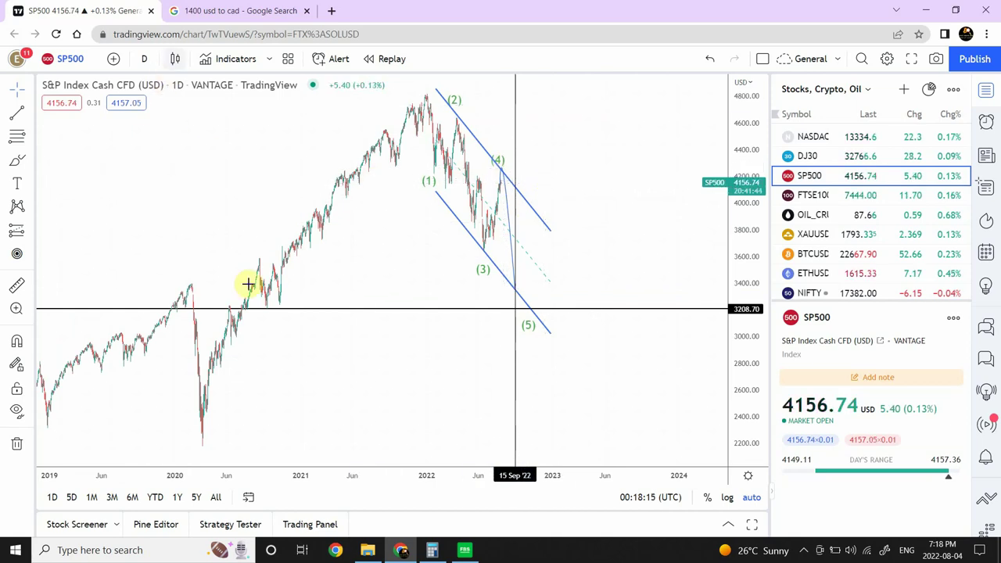
left_click(140, 63)
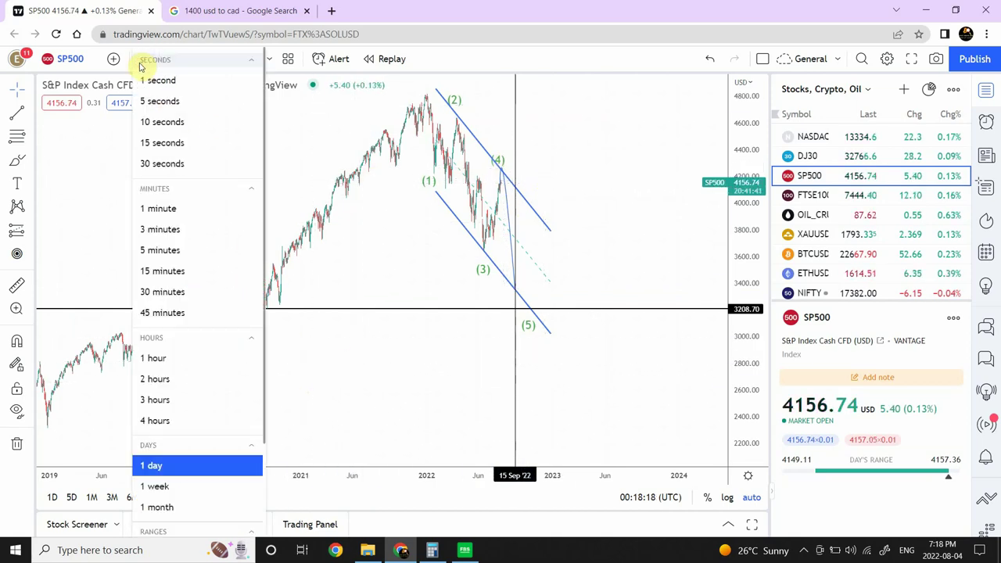
left_click(172, 421)
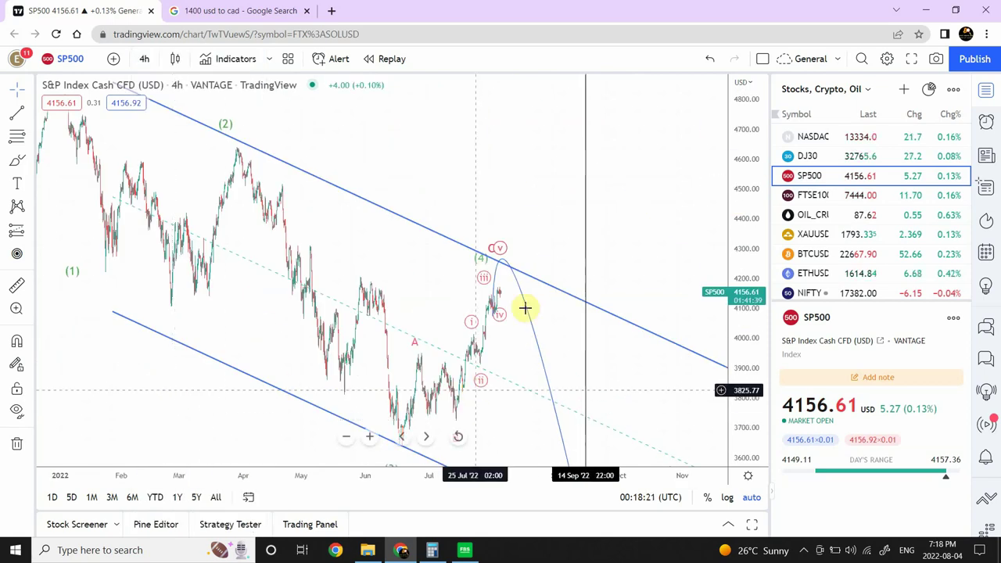
left_click(485, 286)
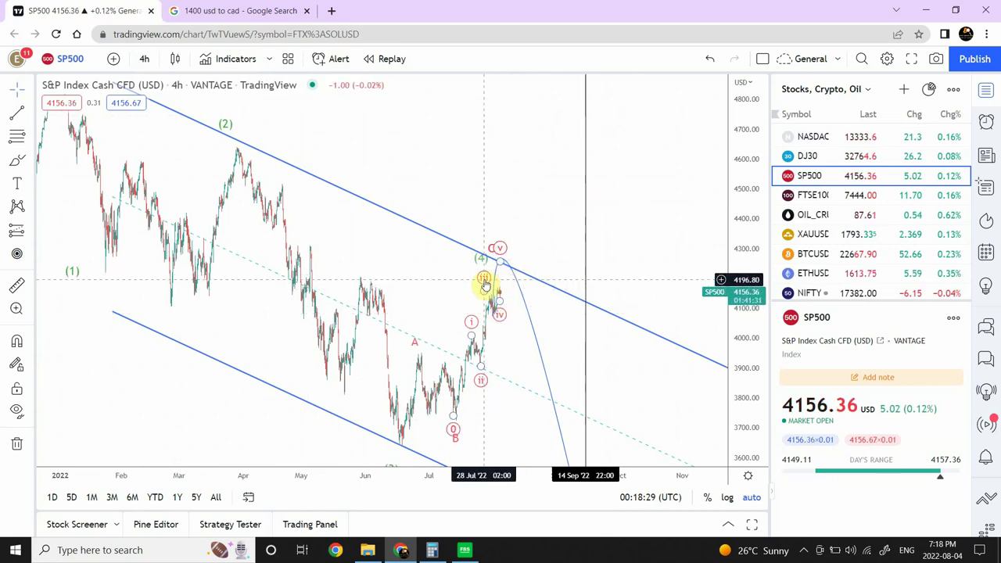
- Lower the SP500 wave iii point to about 4116 near 27 July on the 4-hour chart
left_click_drag(485, 287, 482, 305)
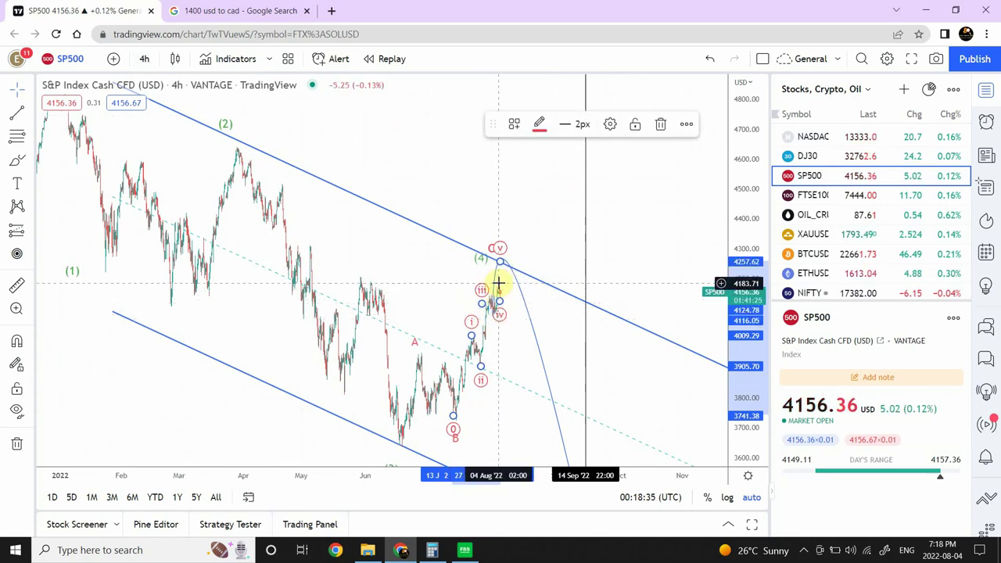
- Switch SP500 to the 1-day interval and examine the descending channel and the projected decline from wave (4)
left_click(147, 62)
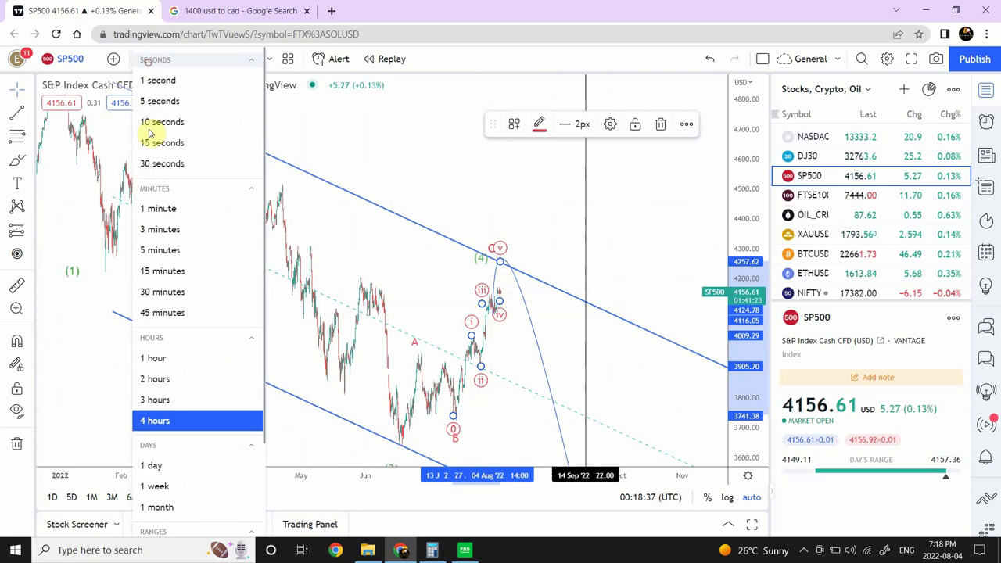
left_click(174, 467)
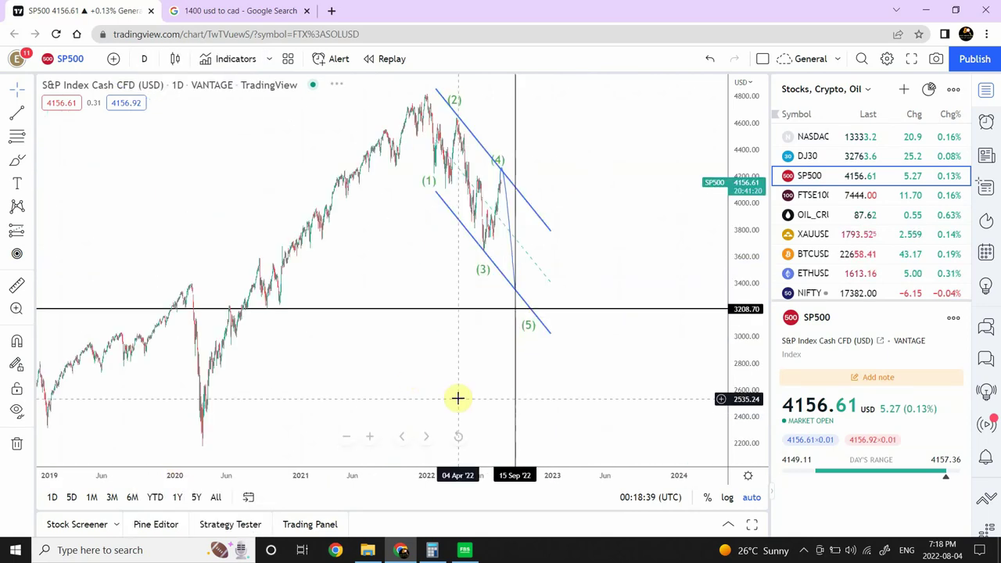
left_click(370, 438)
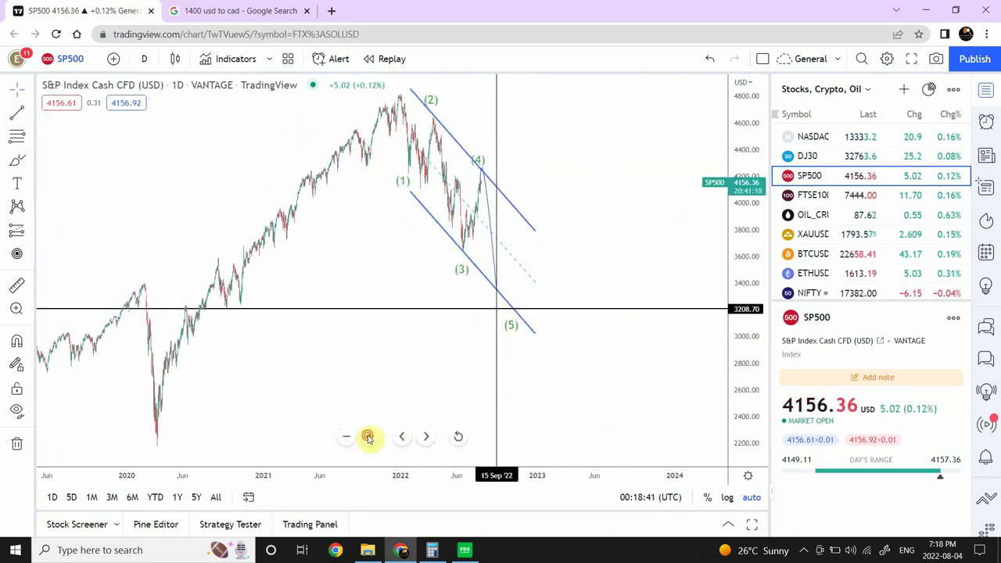
left_click(369, 438)
left_click(369, 438)
left_click_drag(606, 279, 761, 298)
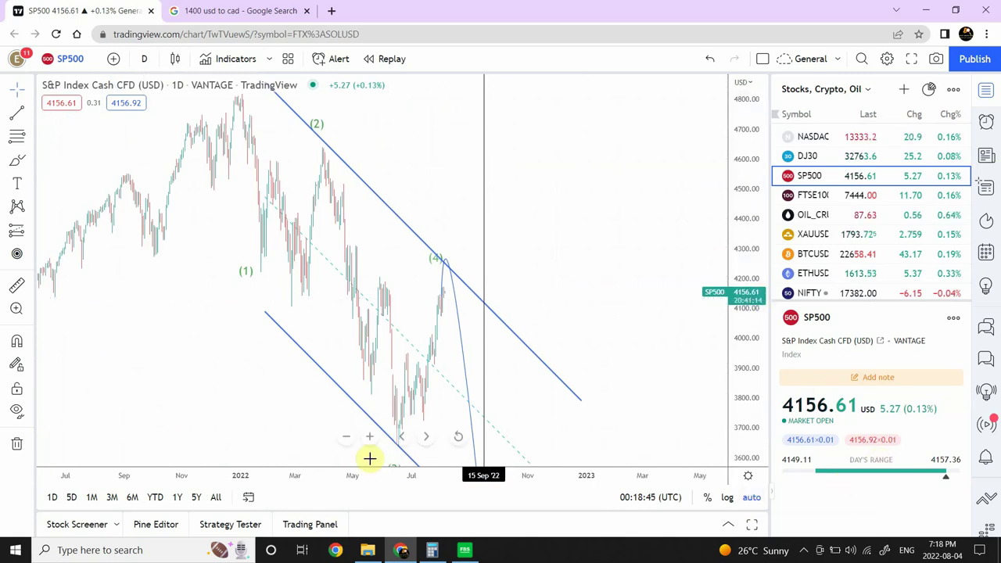
left_click(370, 438)
left_click(370, 438)
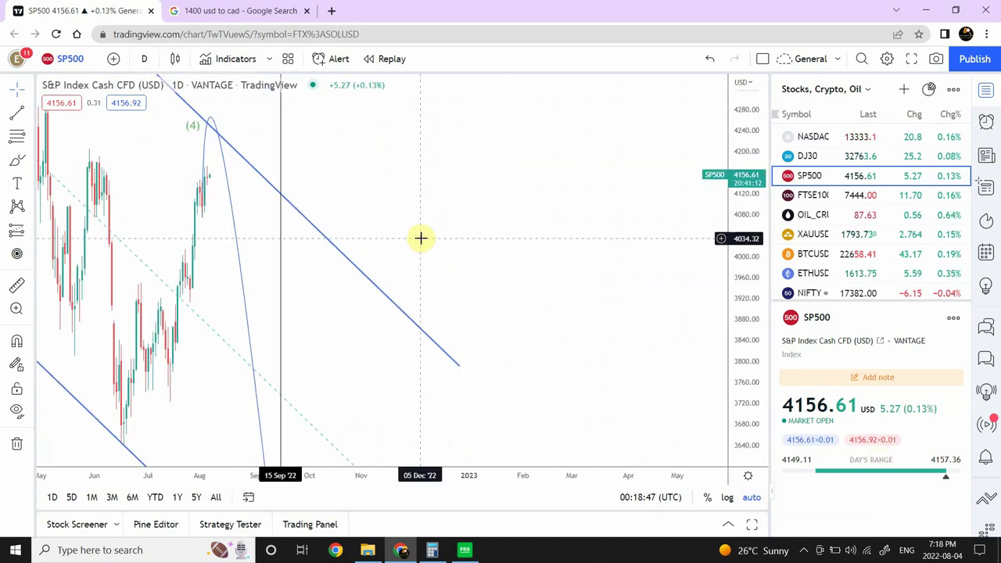
left_click_drag(419, 237, 605, 219)
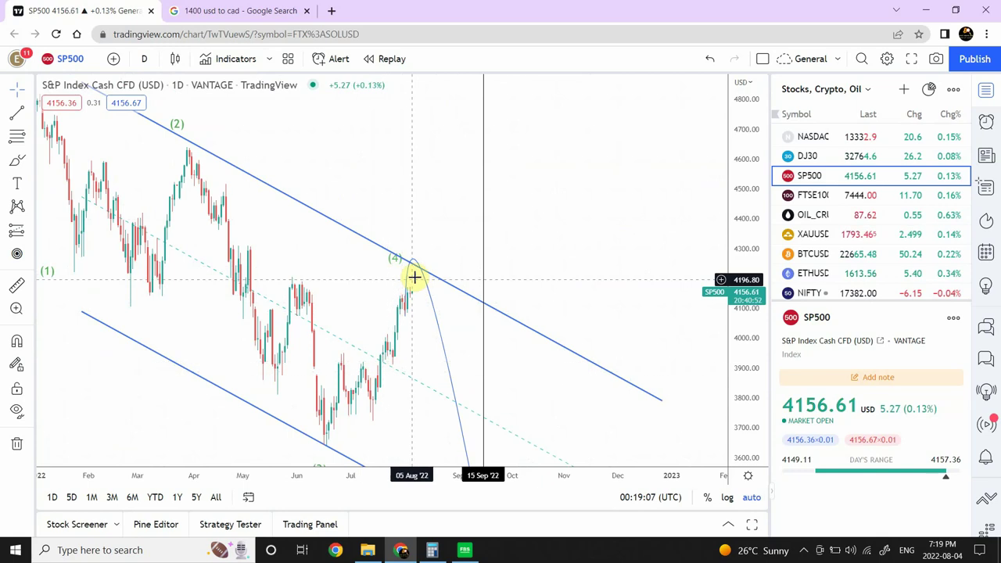
- On the 1-hour interval, move wave iii to the 29 July high at about 4139.15 and wave iv to the 2 August low at about 4084.76
left_click(142, 58)
left_click(168, 362)
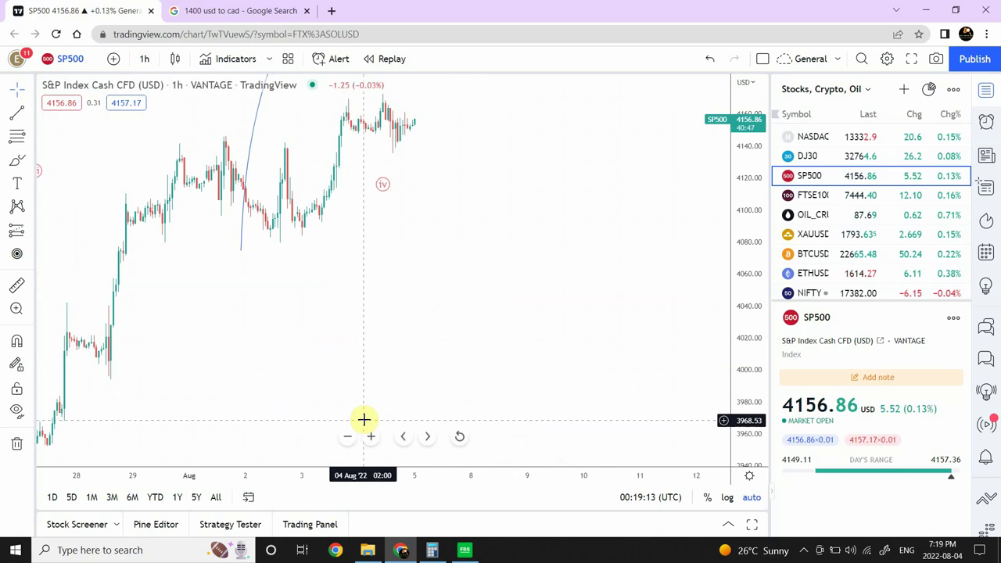
left_click(347, 437)
left_click(346, 437)
left_click(347, 436)
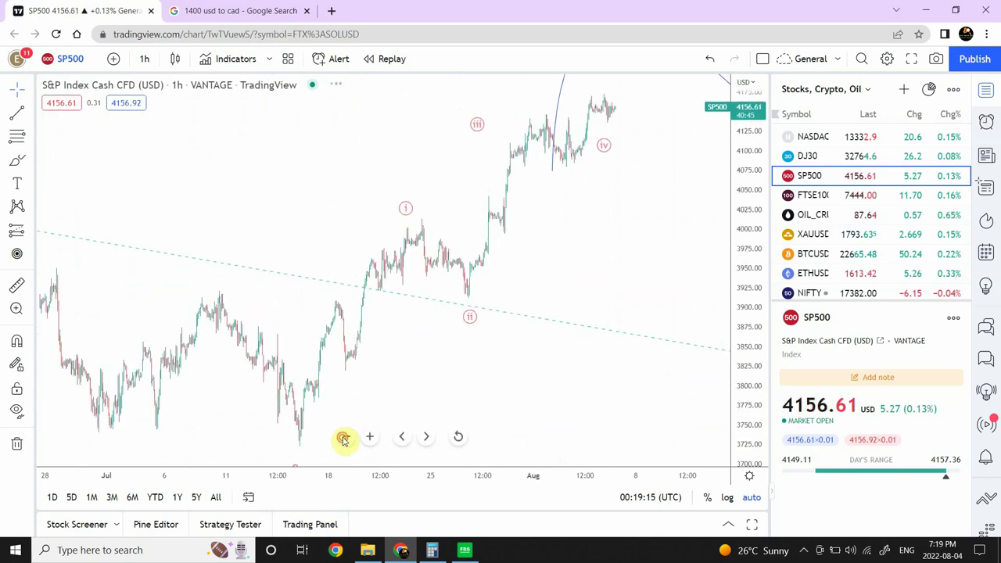
left_click(342, 438)
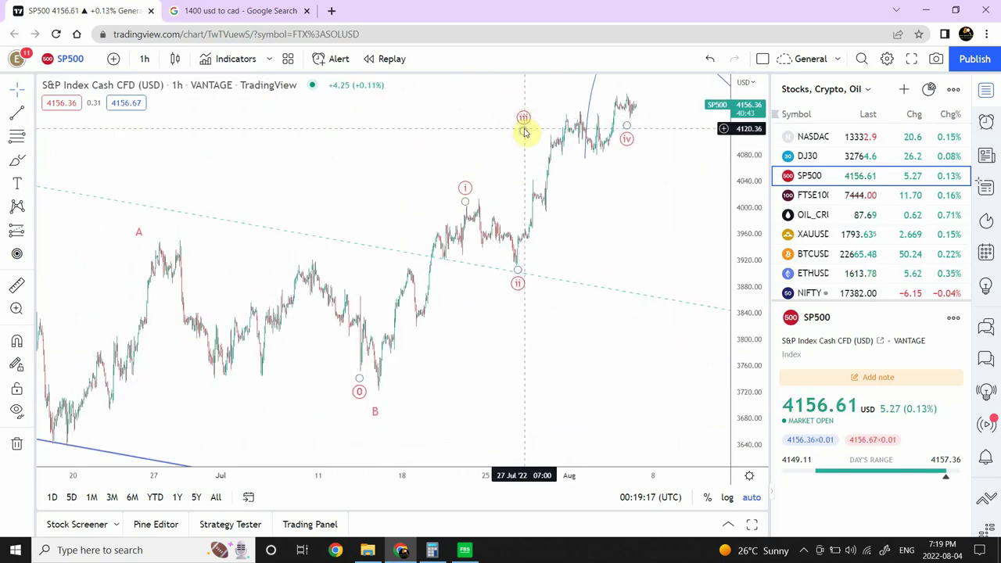
left_click_drag(524, 131, 560, 120)
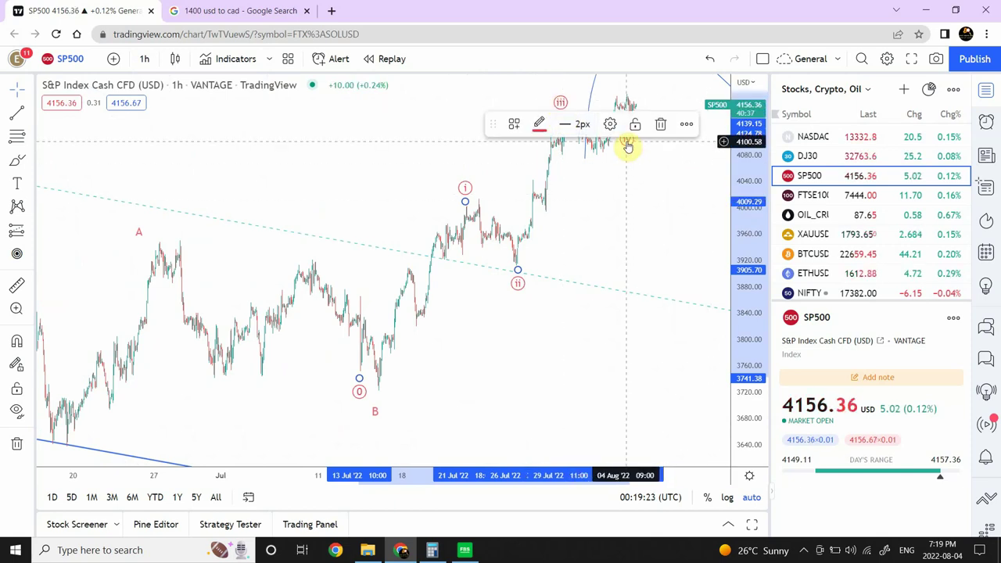
mouse_move(626, 143)
left_mouse_down()
mouse_move(619, 158)
mouse_move(599, 158)
left_mouse_up()
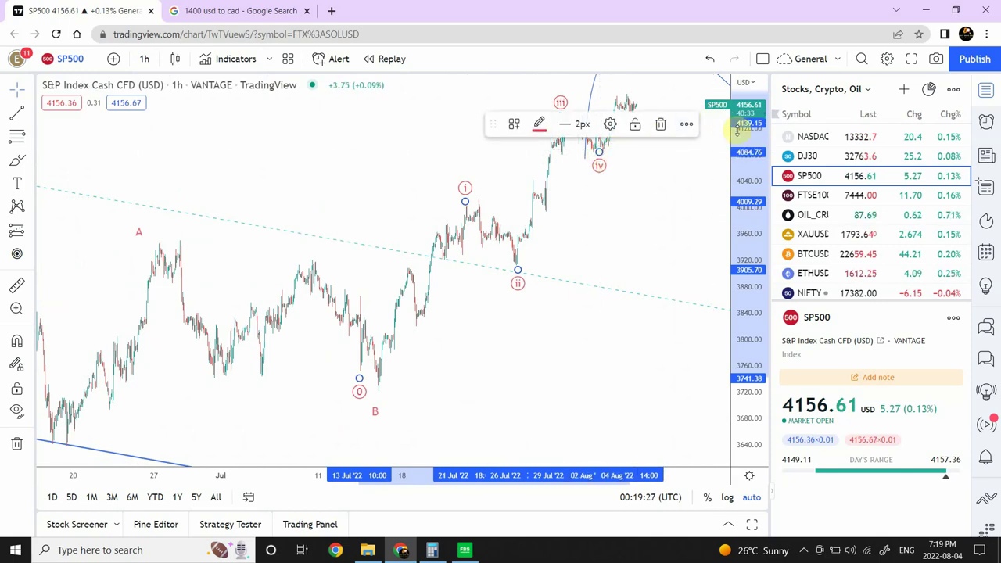
- Move the wave v point just above the 4 August high at about 4194.55
left_click_drag(739, 134, 728, 247)
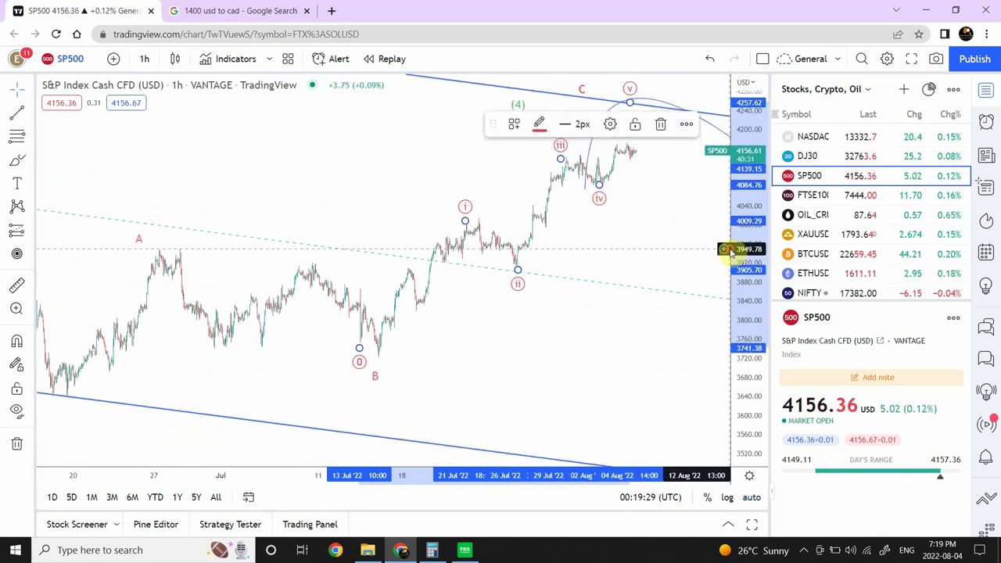
left_click_drag(630, 102, 625, 129)
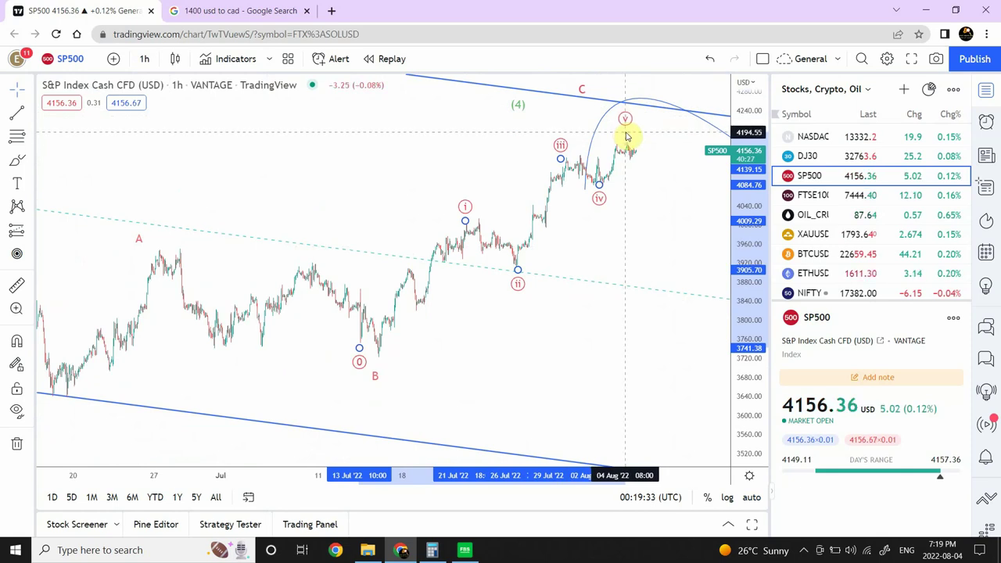
left_click(626, 137)
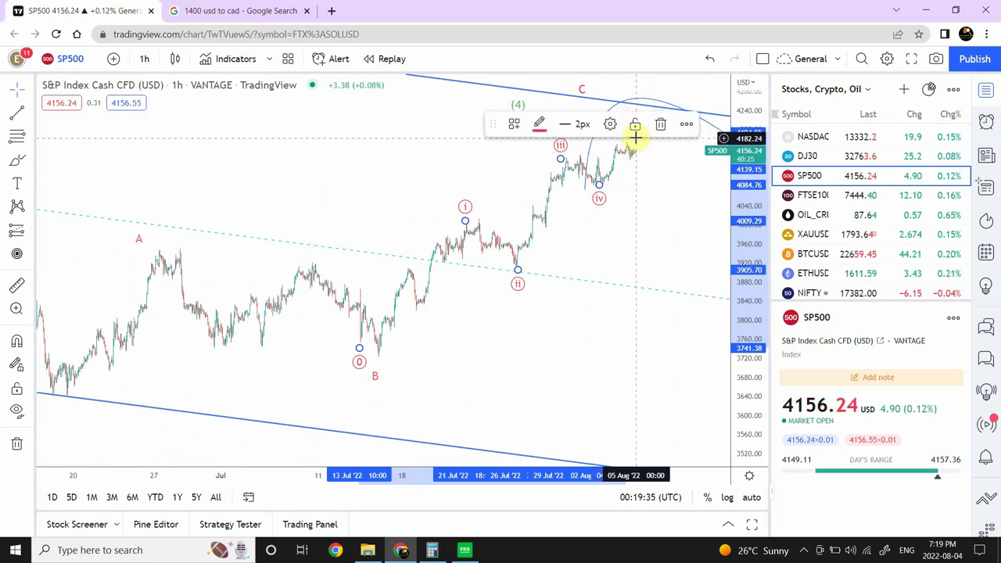
left_click(659, 198)
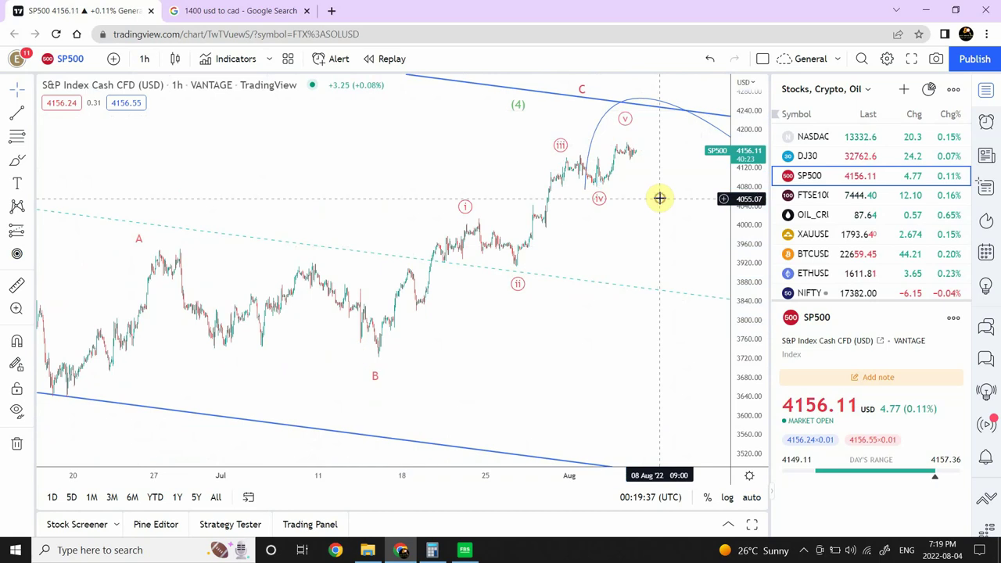
left_click_drag(661, 198, 454, 196)
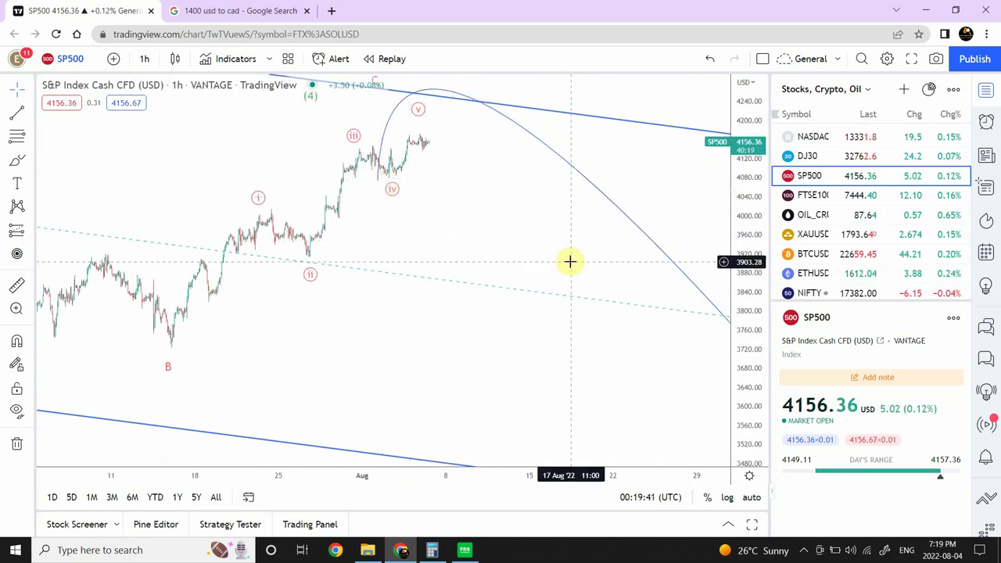
- On the 1-day interval with an auto-fitted price scale, lower the arc of the projected decline curve to peak at the early-August high
left_click(143, 62)
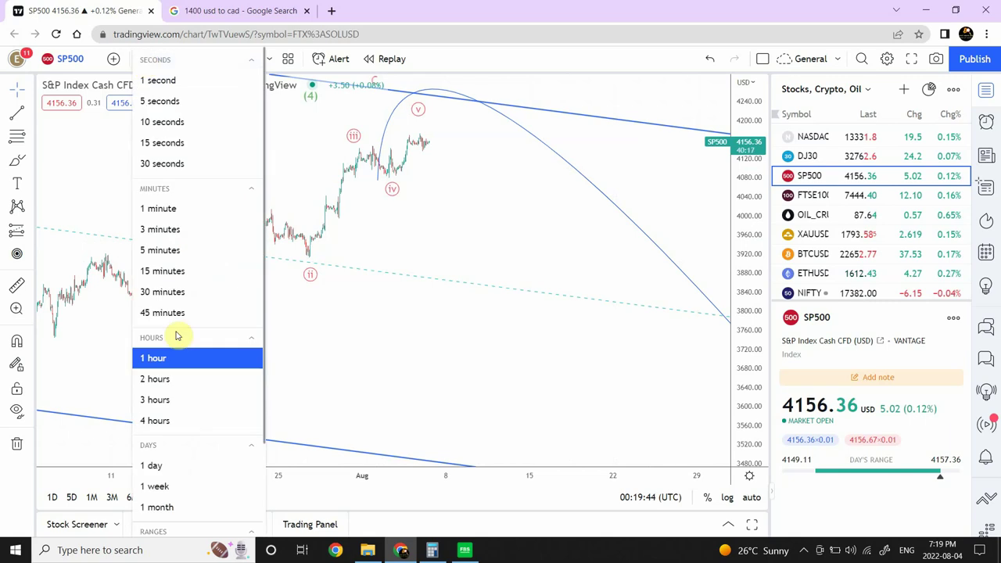
left_click(154, 466)
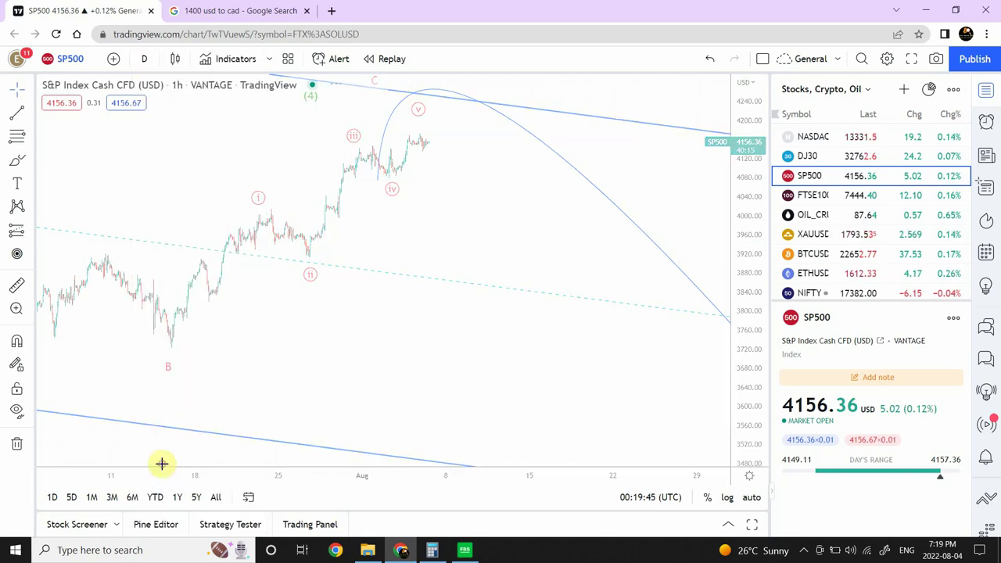
left_click(751, 498)
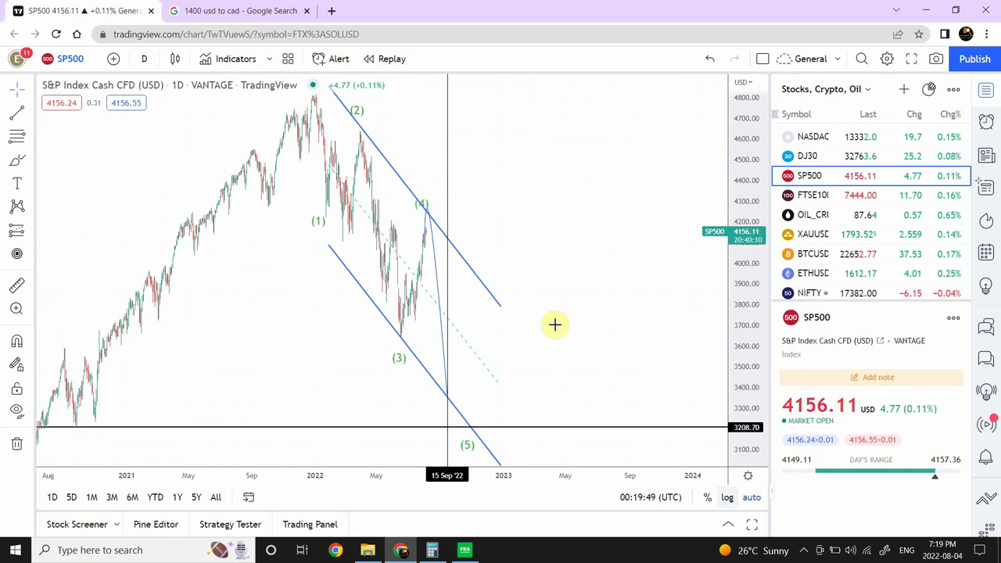
left_click(432, 236)
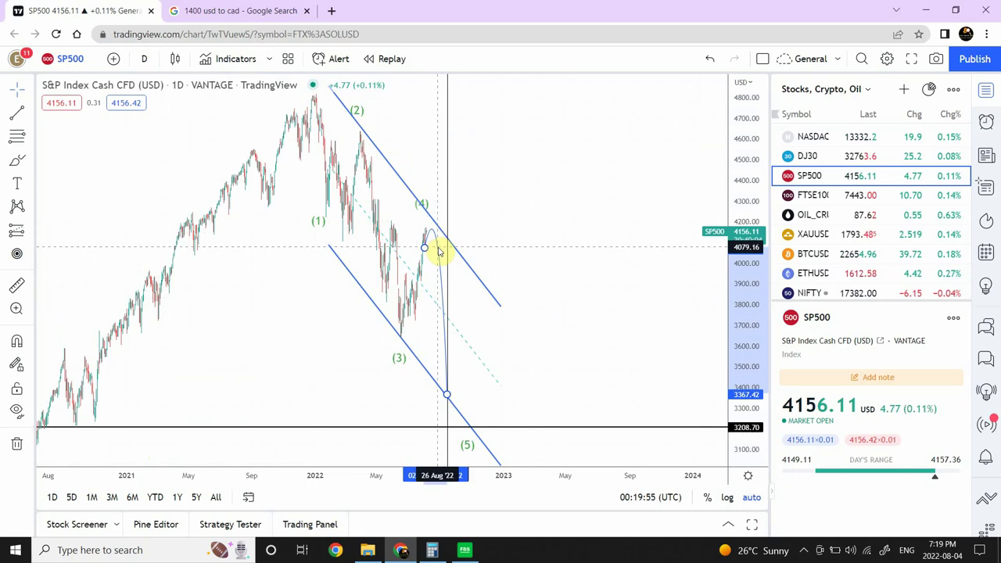
left_click(442, 247)
left_click(485, 235)
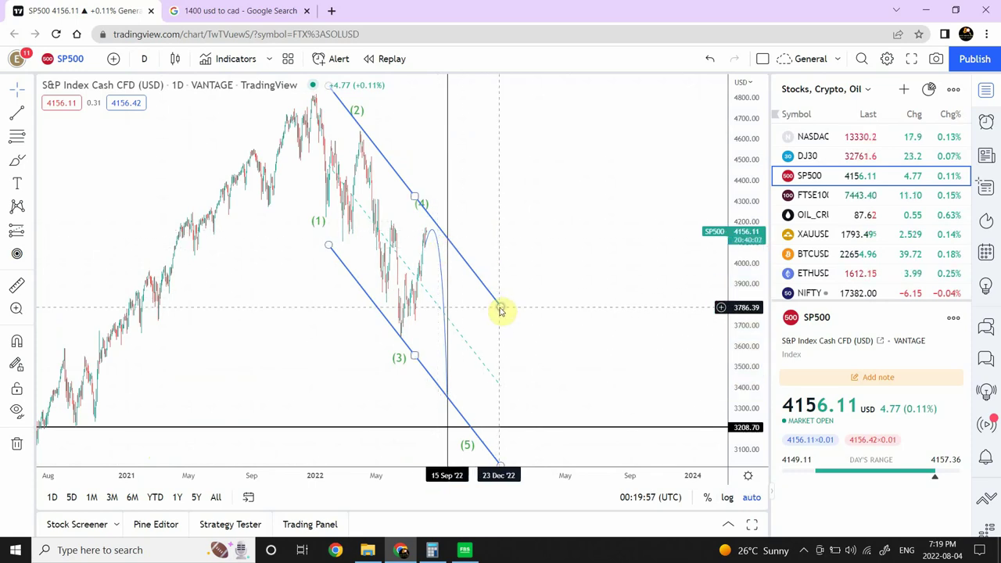
- Steepen the descending channel so its upper line meets the early-August high, and move the wave (4) point to 12 August at about 4195.63
left_click_drag(501, 311, 498, 331)
left_click(525, 273)
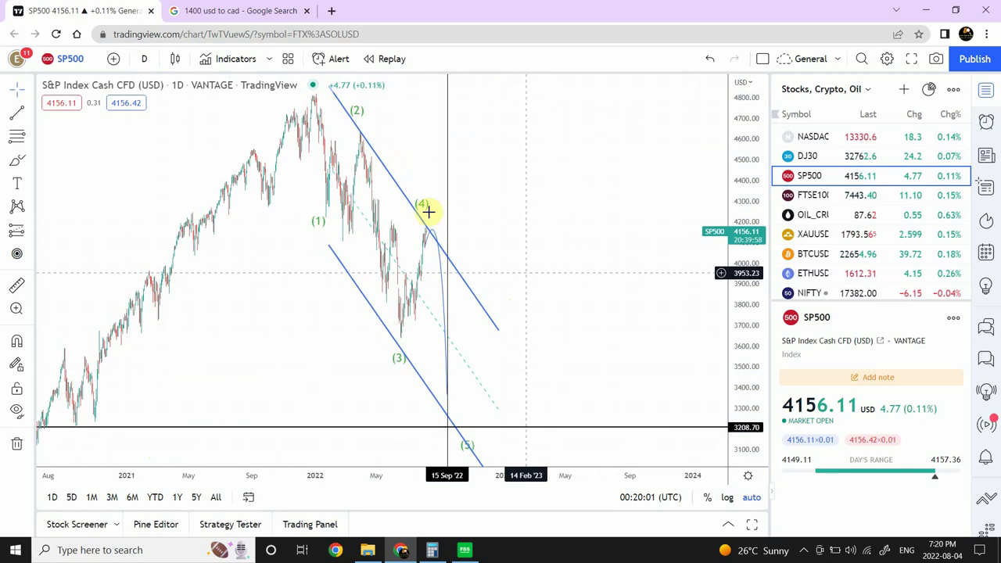
left_click(422, 205)
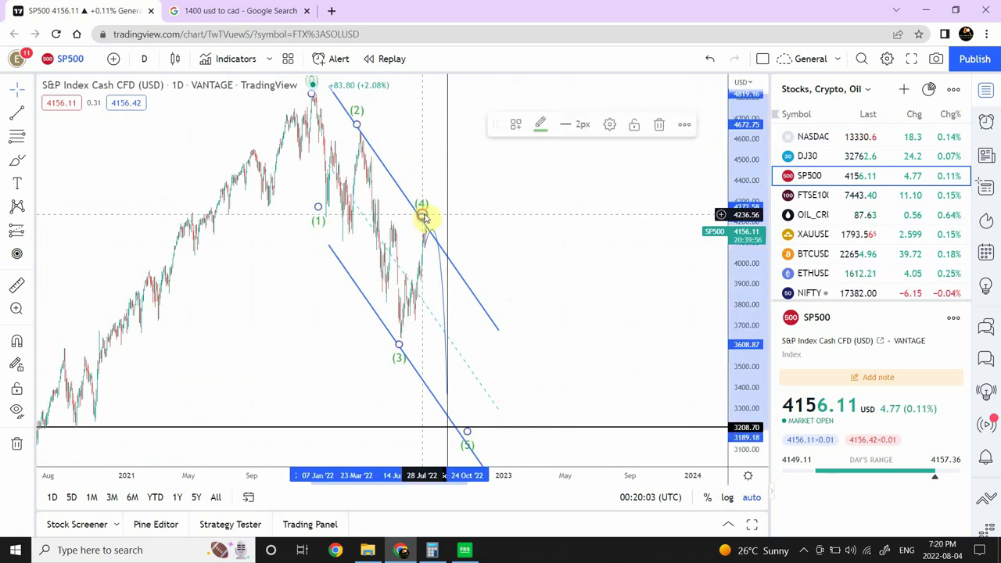
left_click_drag(422, 206, 429, 226)
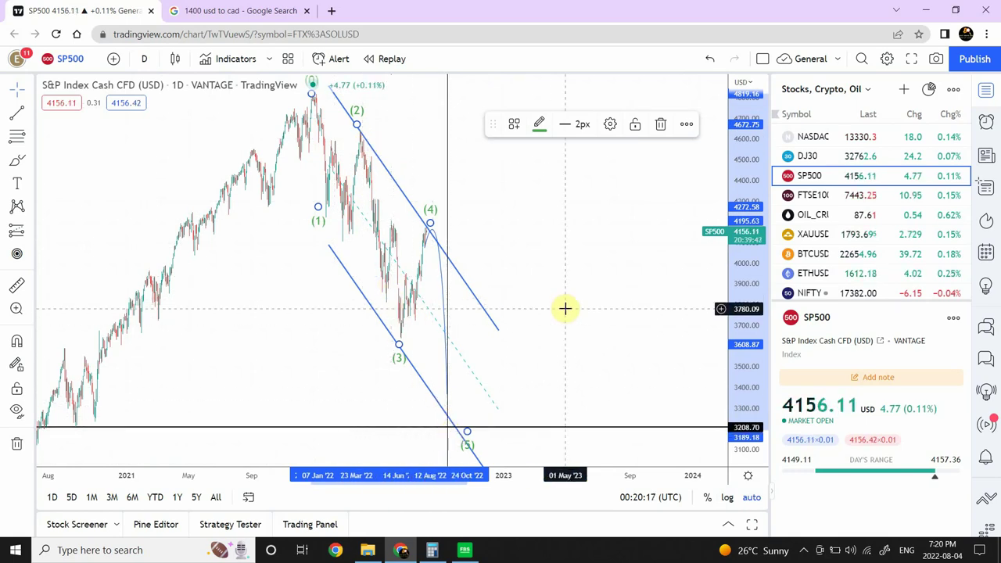
left_click(565, 275)
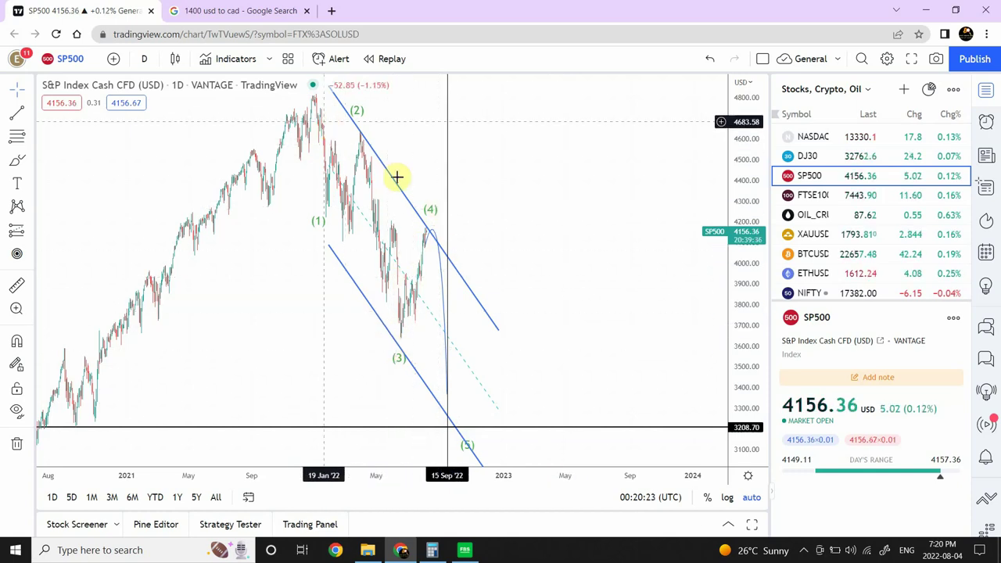
left_click(452, 422)
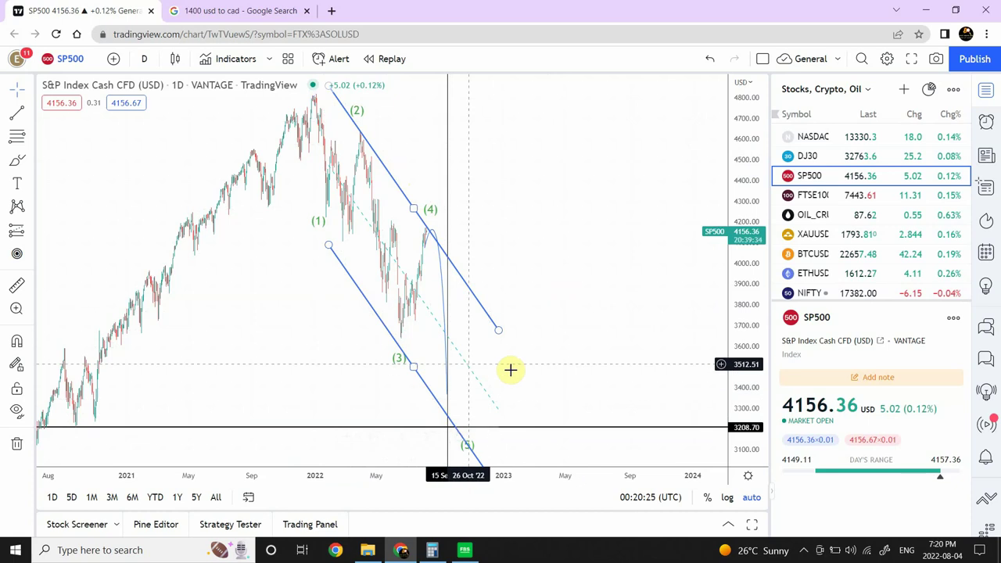
left_click(518, 334)
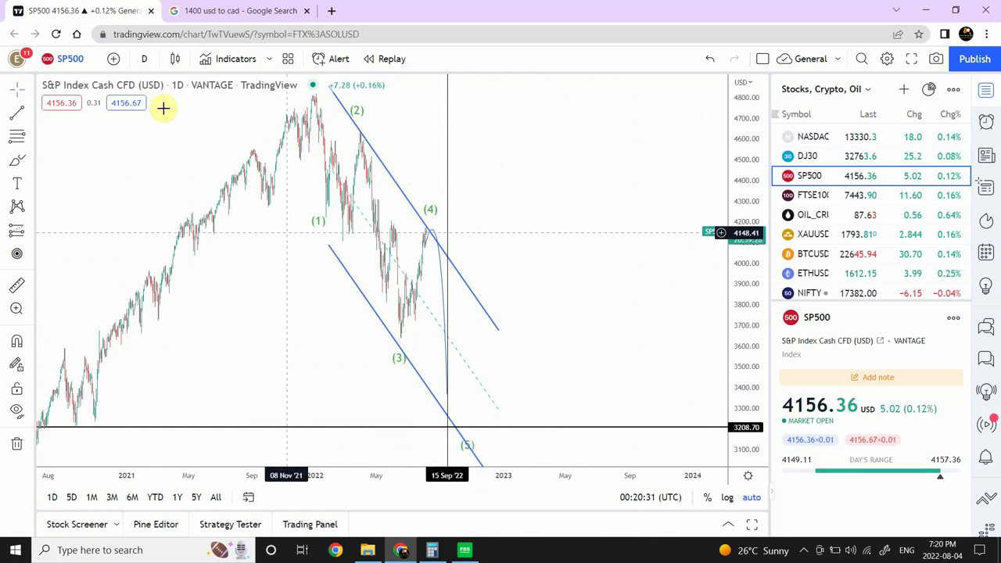
- On the 1-hour interval, draw a trend line from the wave ii low at about 3912.43 past the wave iv low up to about 4190
left_click(144, 59)
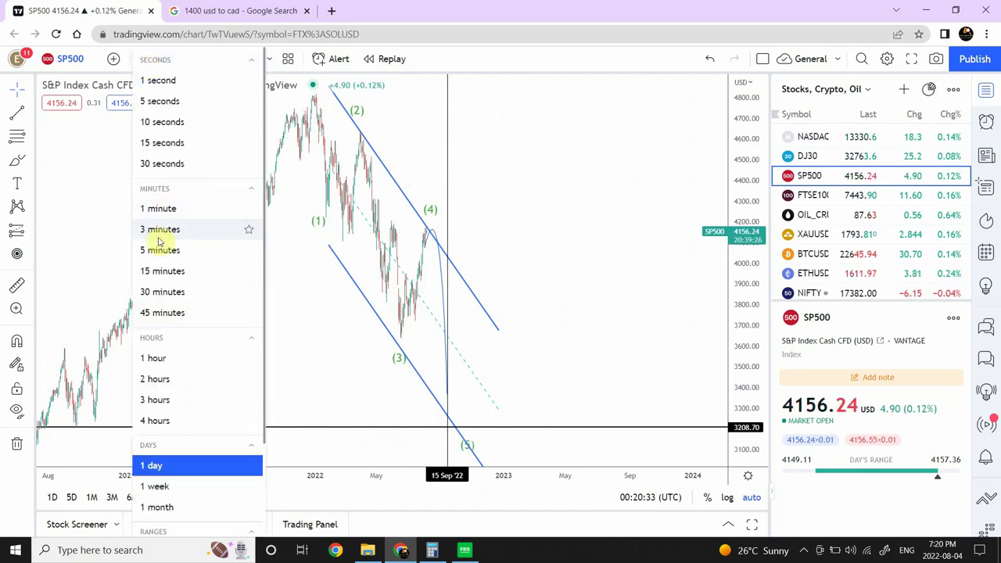
left_click(159, 359)
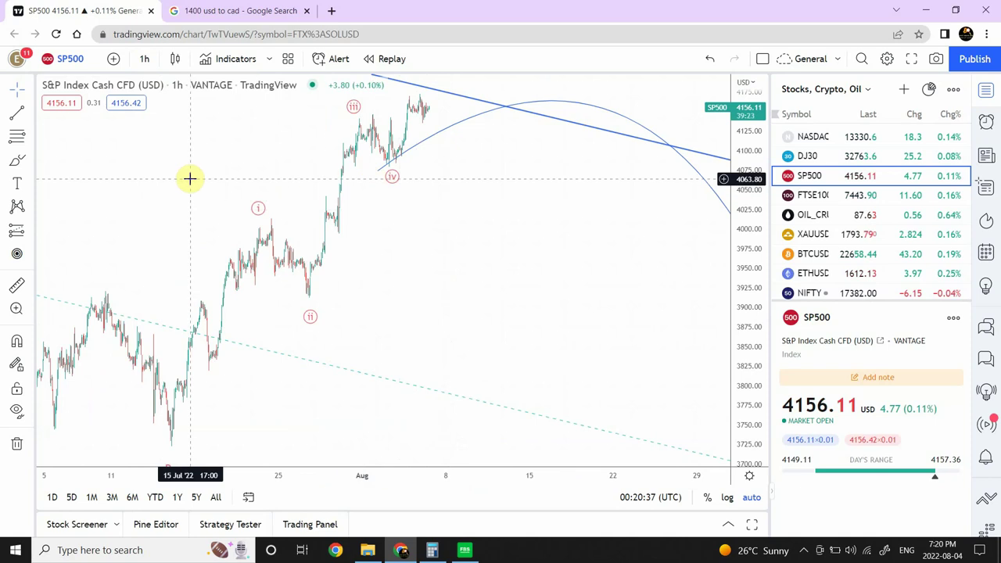
left_click(15, 115)
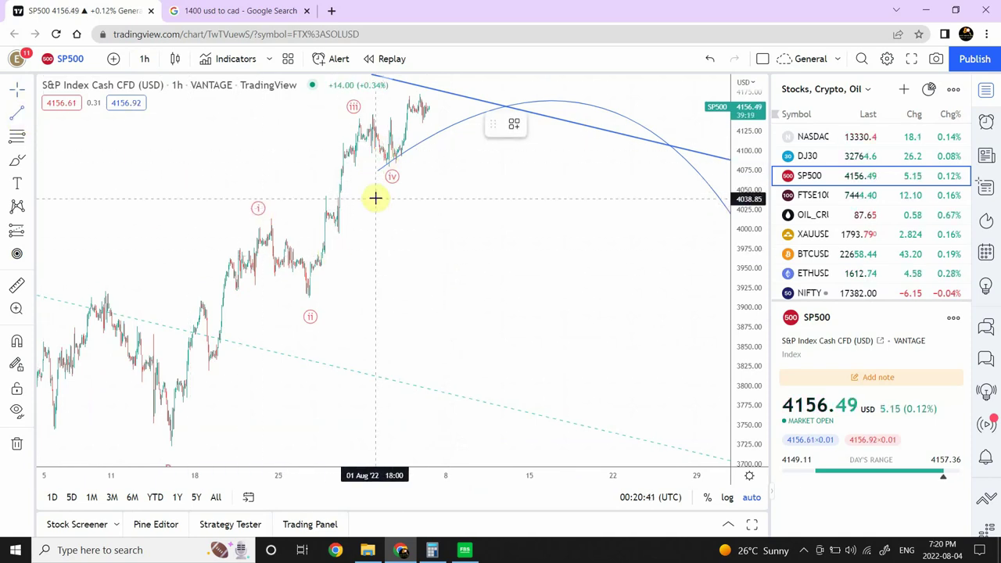
left_click(310, 298)
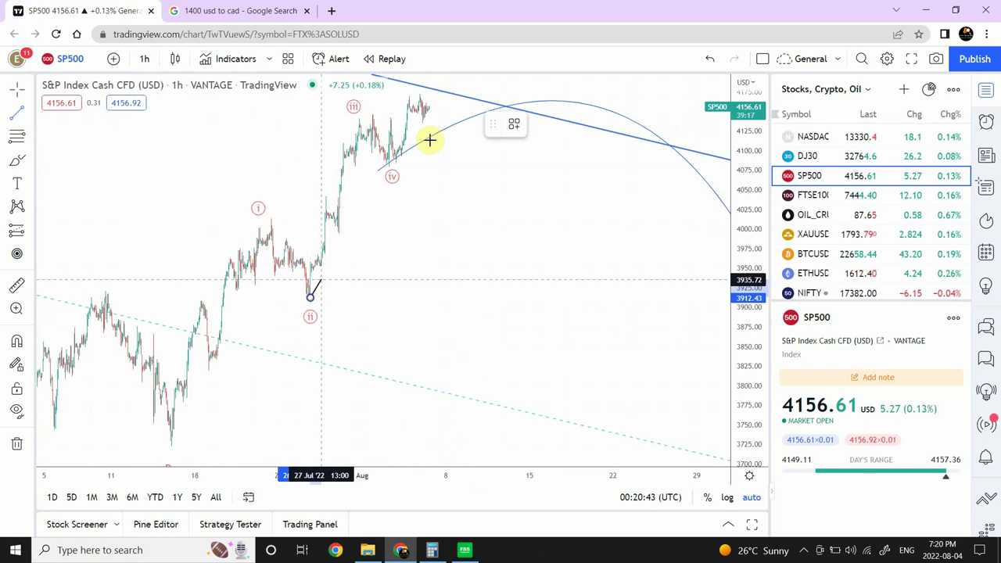
left_click(452, 79)
left_click(447, 234)
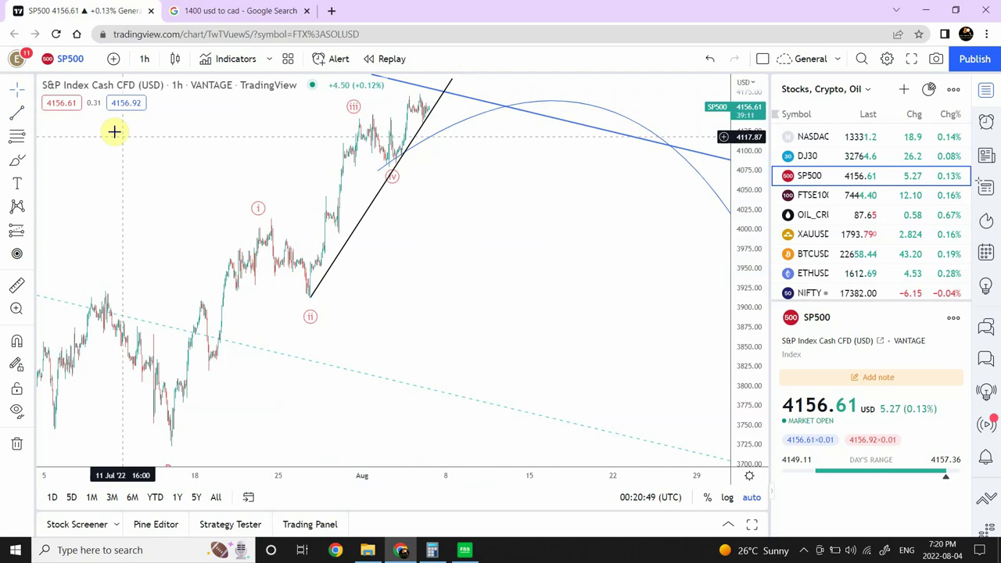
- Add a horizontal support line at 4082.10, level with the wave iv low on the SP500 1-hour chart
left_click(31, 114)
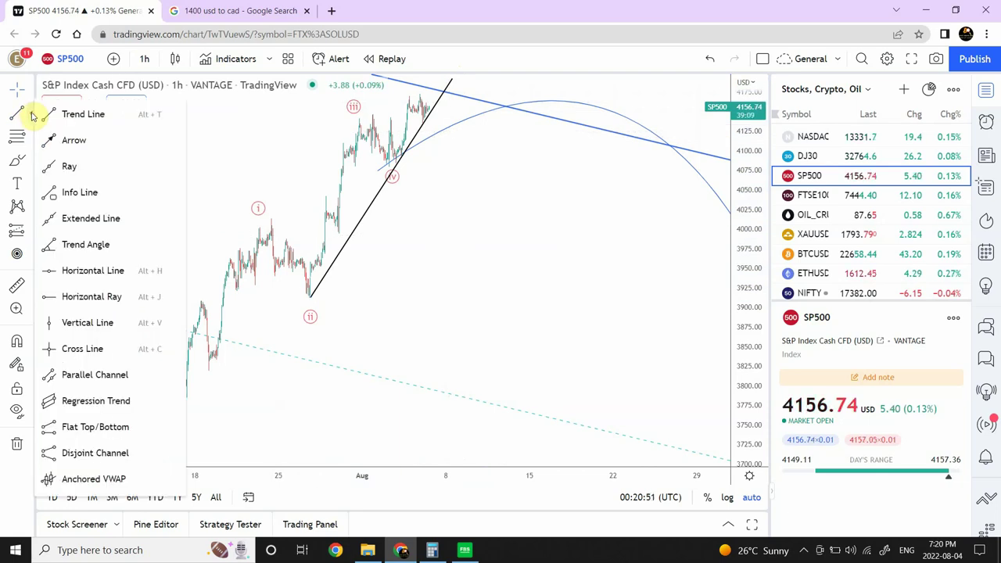
left_click(78, 270)
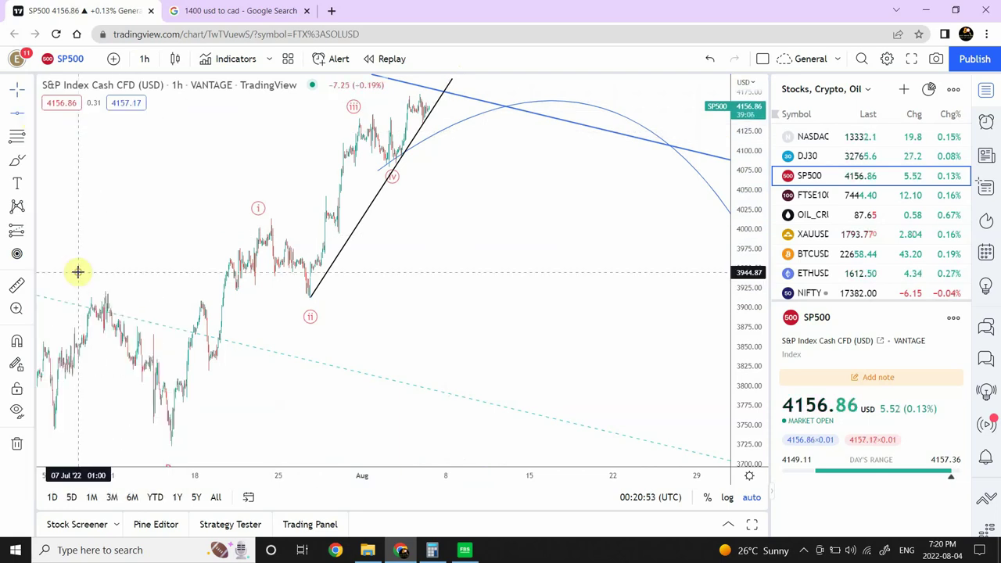
left_click(380, 164)
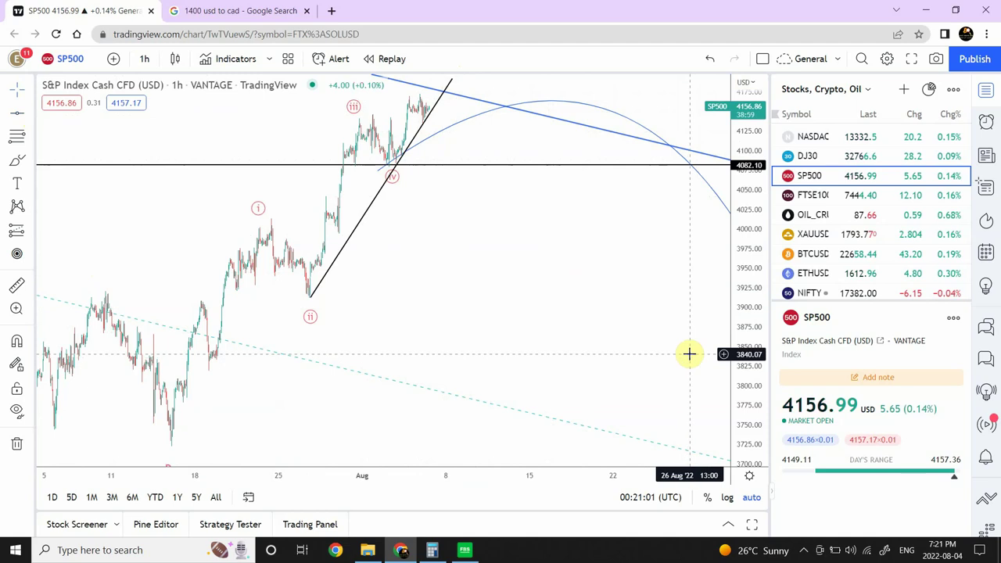
- On the FTSE100 1-day chart, shift the projected wave 3 point to about 6753.27 and the wave 4 point to about 6912.44
left_click(854, 200)
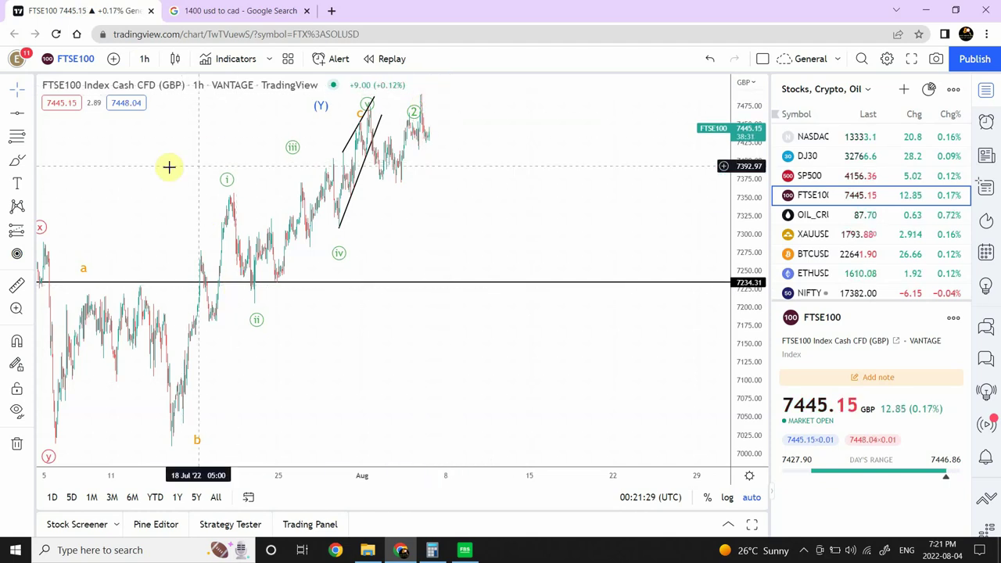
left_click(145, 59)
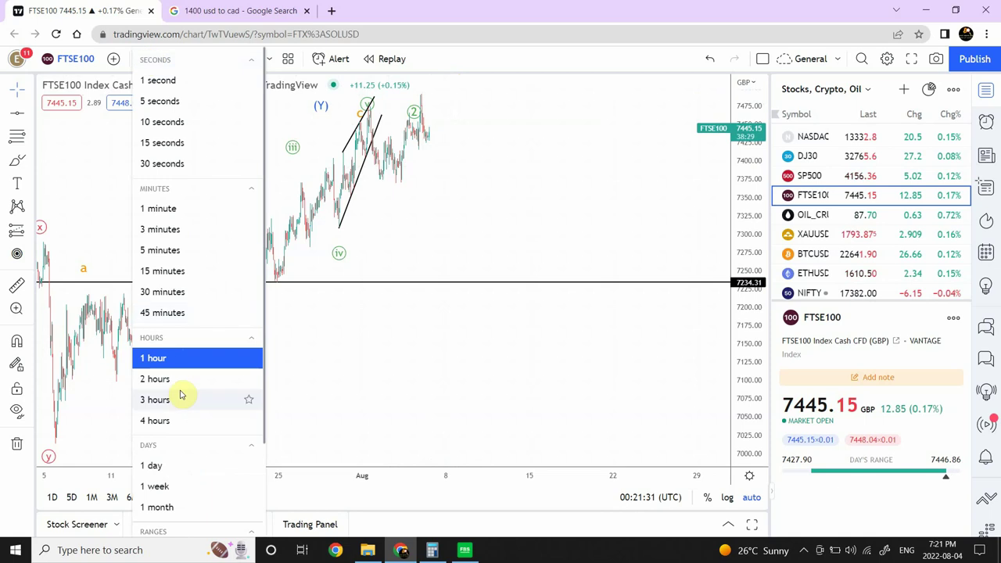
left_click(164, 469)
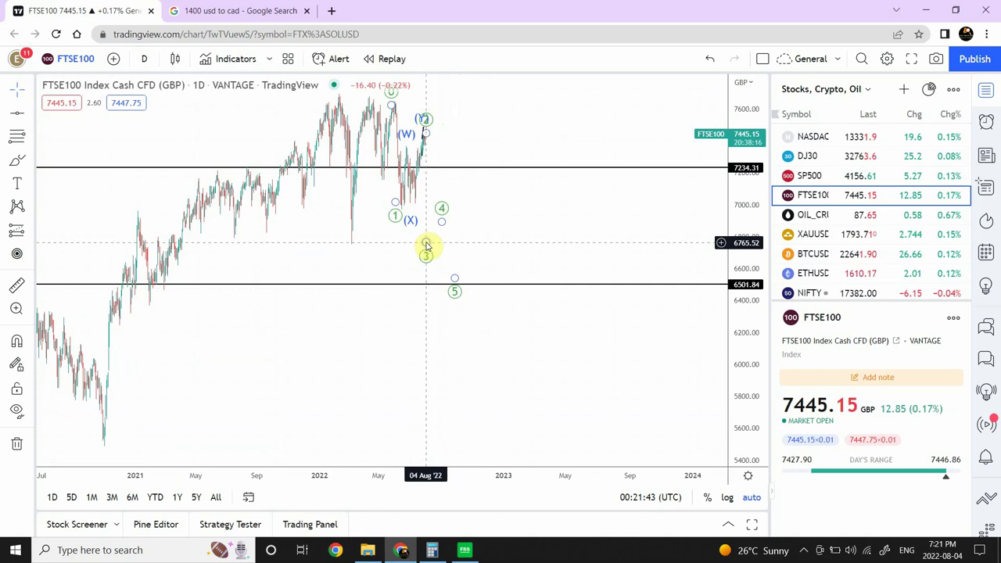
mouse_move(426, 246)
left_mouse_down()
mouse_move(436, 248)
mouse_move(440, 221)
mouse_move(455, 220)
left_mouse_up()
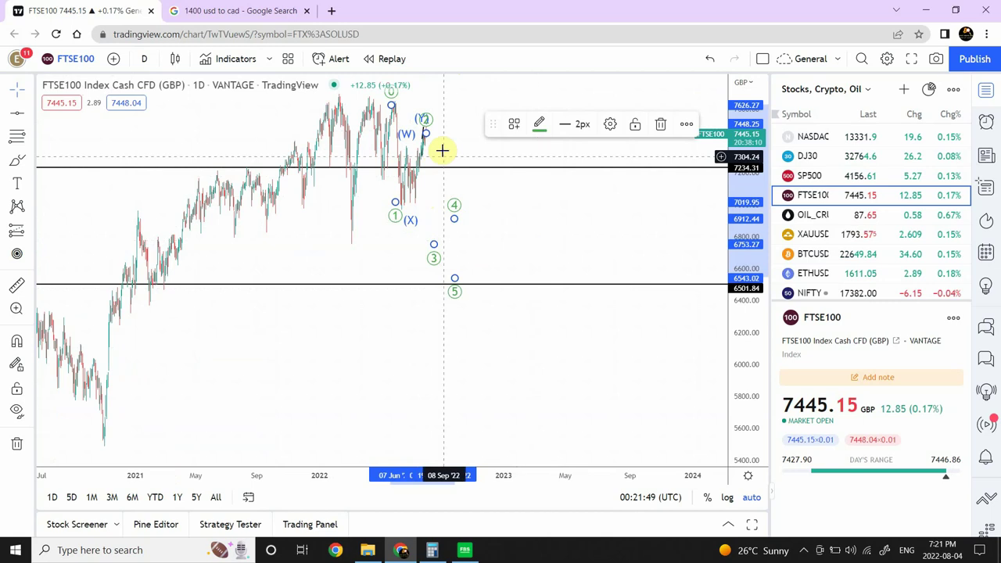
- On the 4-hour interval, flatten and extend the lower trend line from the wave iv low to pass beneath the early-August lows
left_click(148, 61)
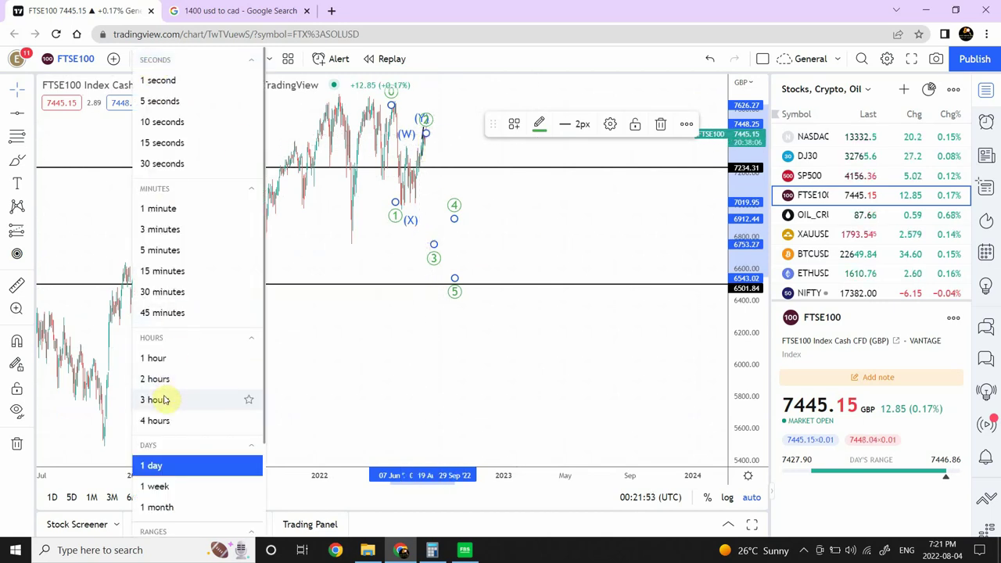
left_click(156, 421)
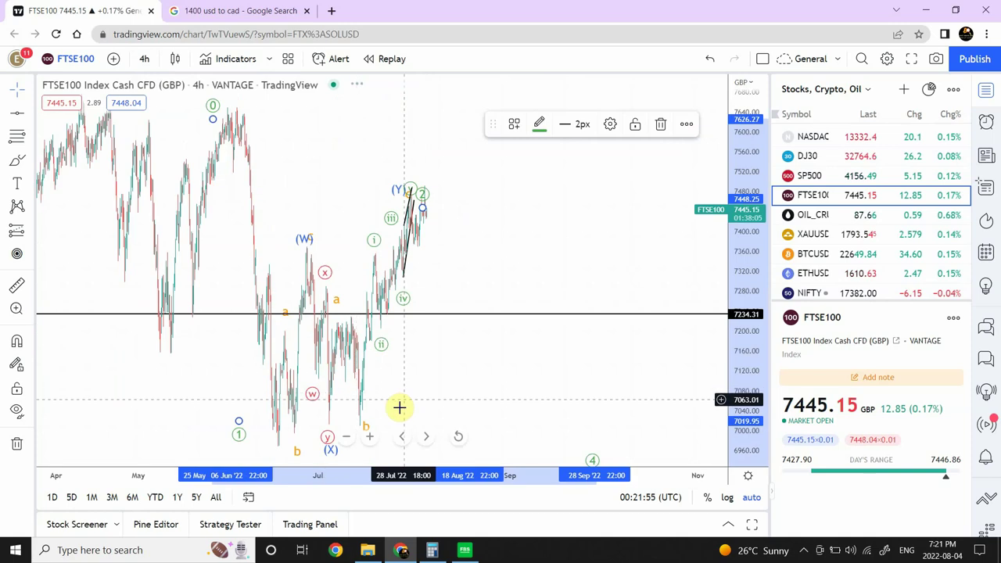
left_click(370, 438)
left_click(371, 438)
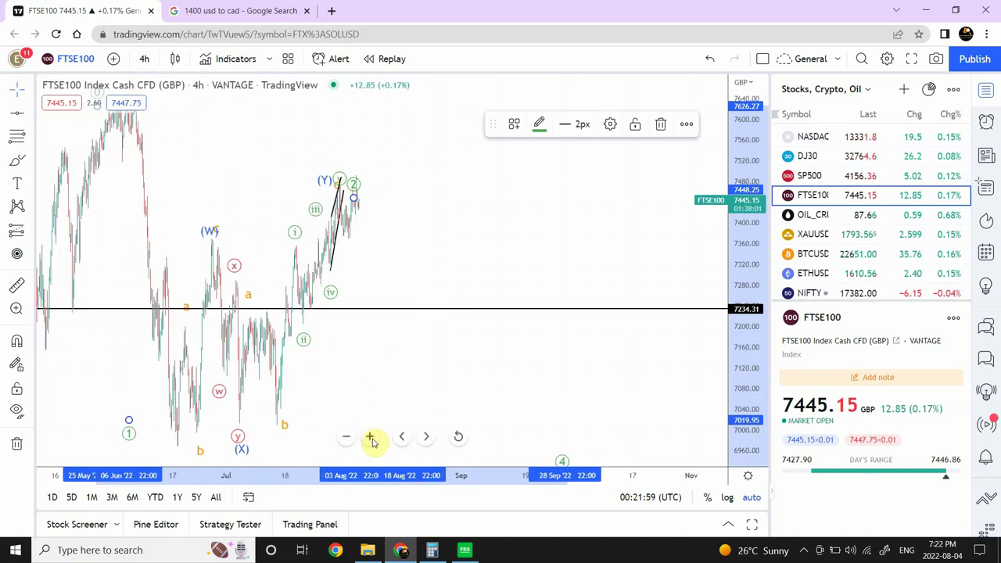
left_click(371, 438)
left_click_drag(260, 319, 671, 340)
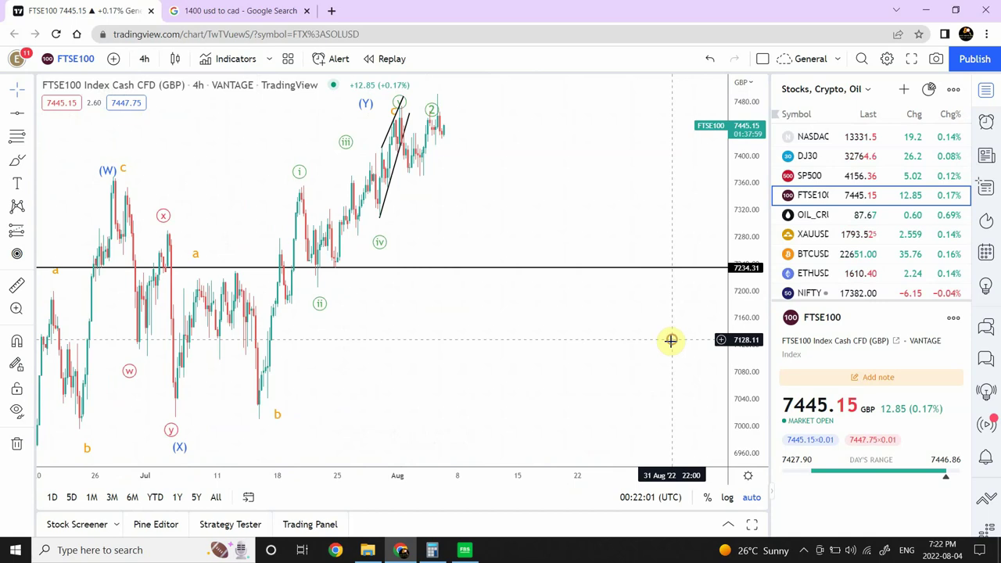
left_click_drag(503, 351, 648, 335)
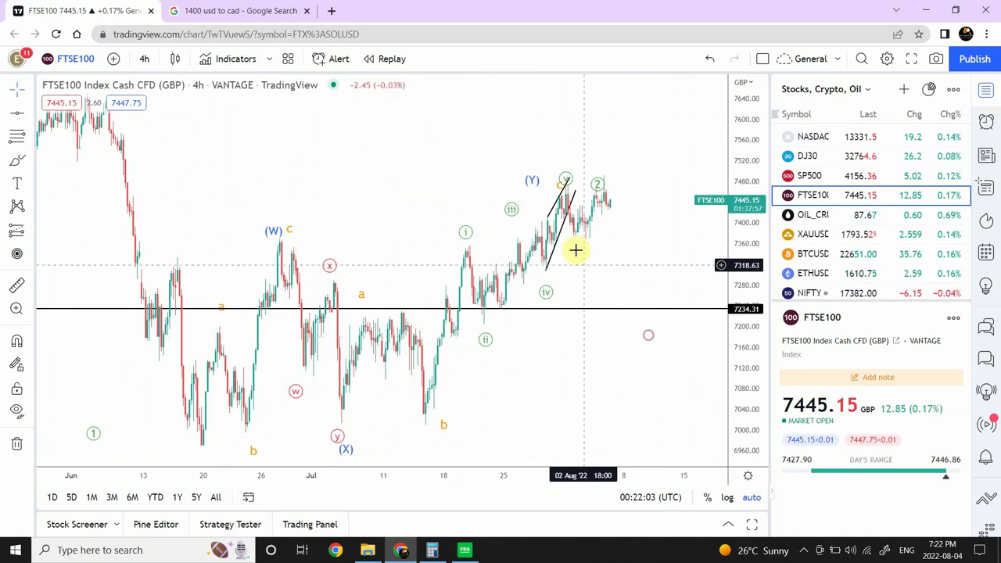
mouse_move(575, 250)
left_mouse_down()
mouse_move(558, 231)
mouse_move(575, 191)
mouse_move(638, 203)
left_mouse_up()
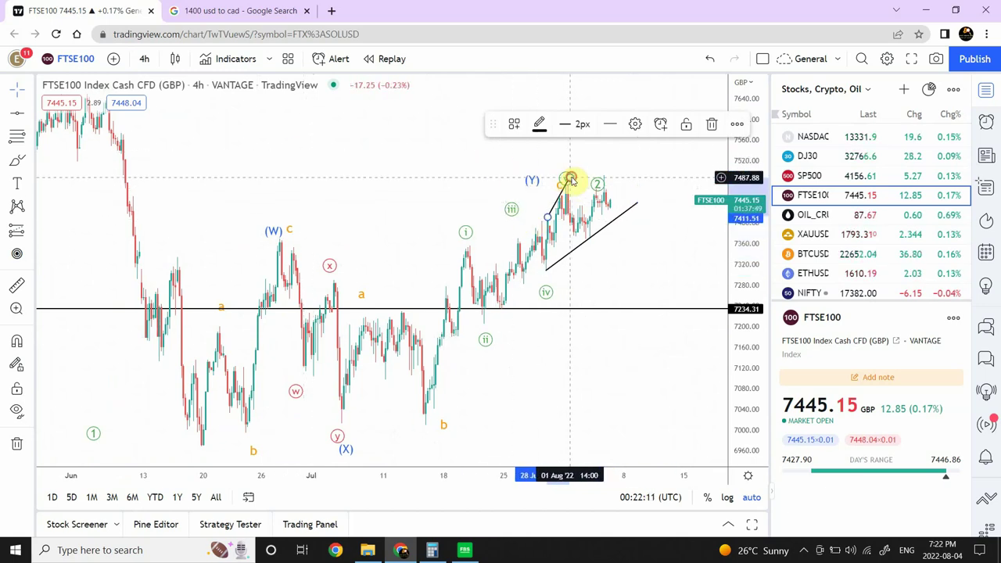
- Extend the upper trend line to about 7547.67 on 3 August and move its start to 25 July at about 7342.54
left_click_drag(569, 182, 591, 147)
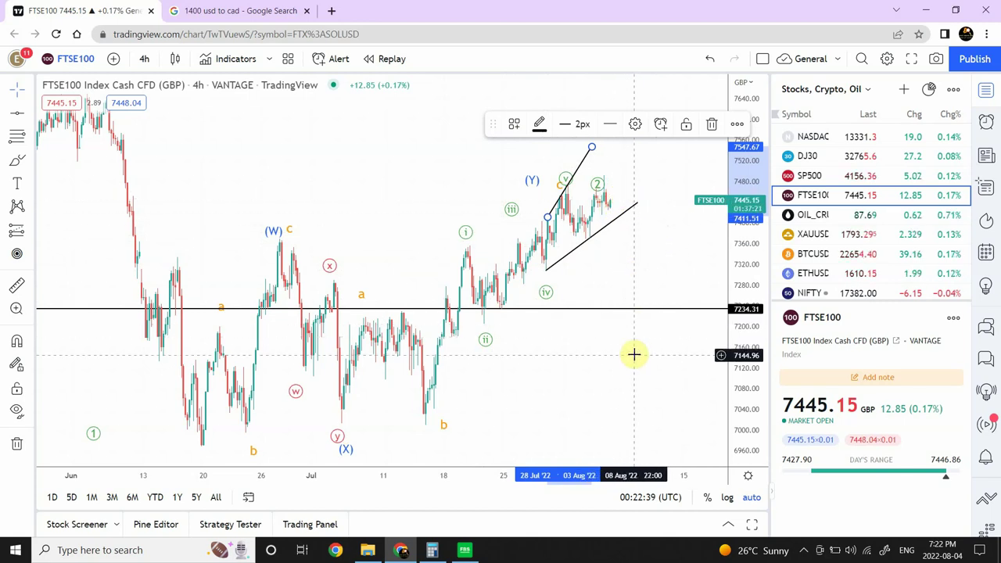
left_click(540, 231)
left_click_drag(528, 249, 507, 256)
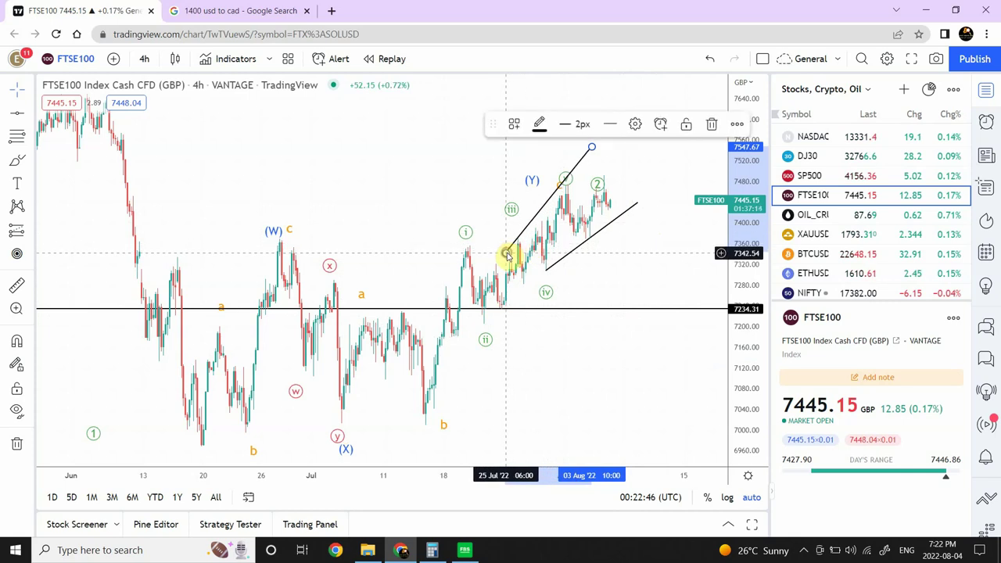
left_click(628, 257)
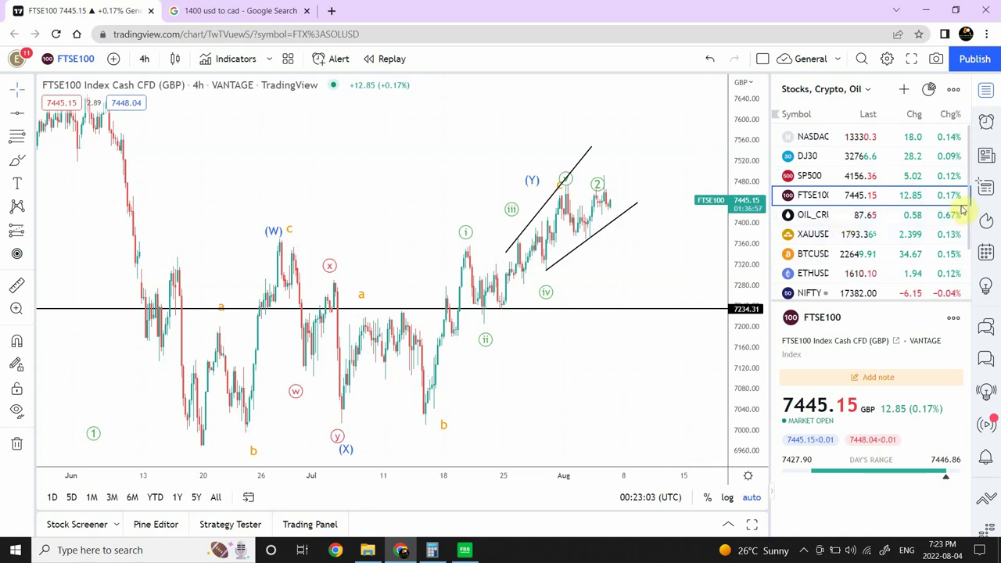
- Open the OIL_CRUDE chart and examine its descending channel and wave I to V labels on the 1-day and 1-week intervals
left_click(810, 220)
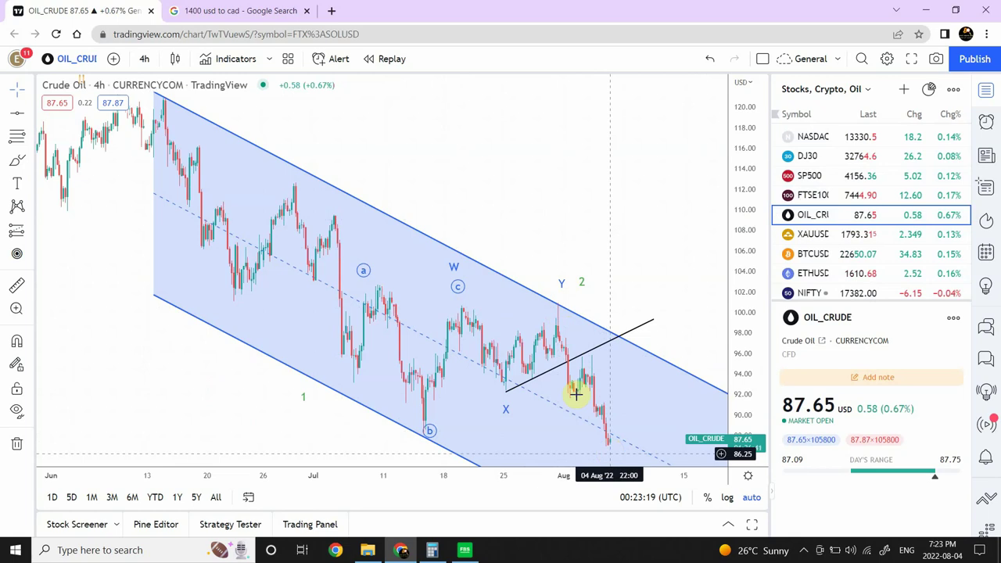
left_click(147, 58)
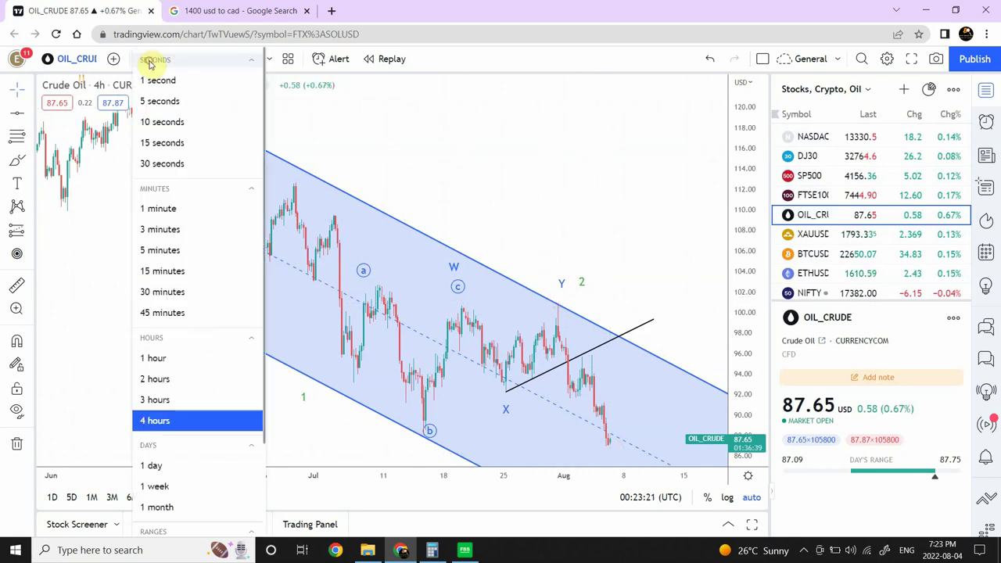
left_click(164, 468)
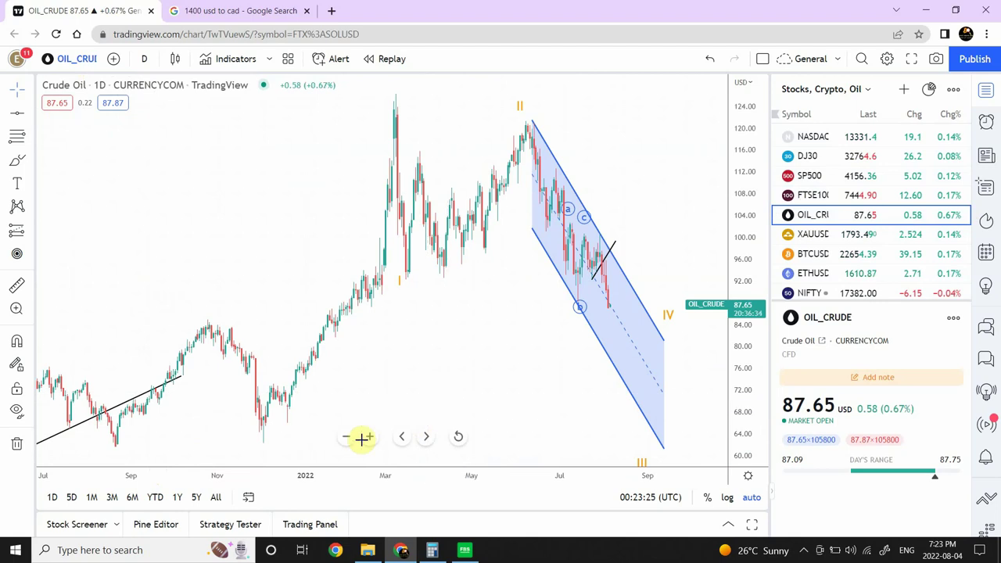
left_click(370, 439)
left_click(370, 438)
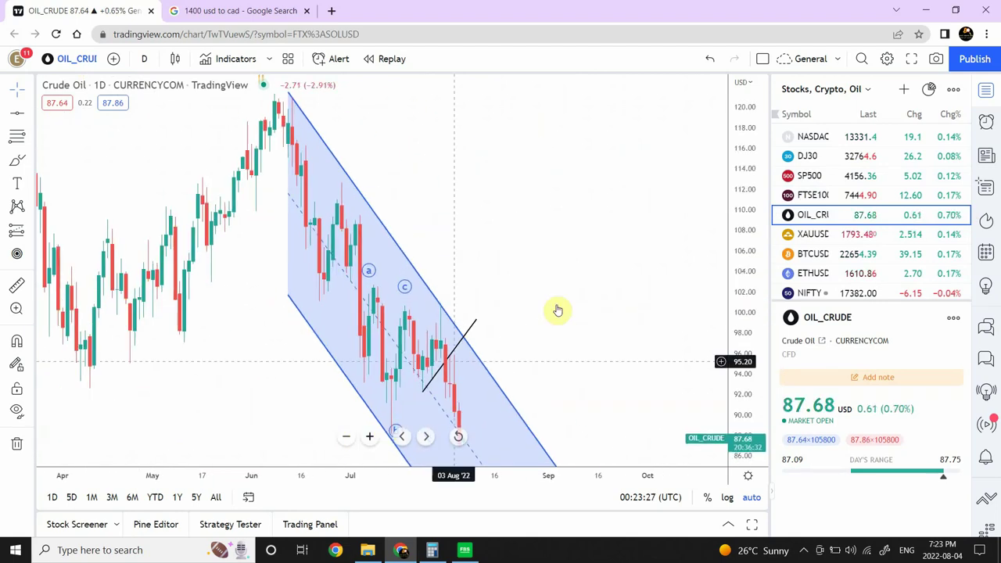
left_click_drag(571, 233, 659, 224)
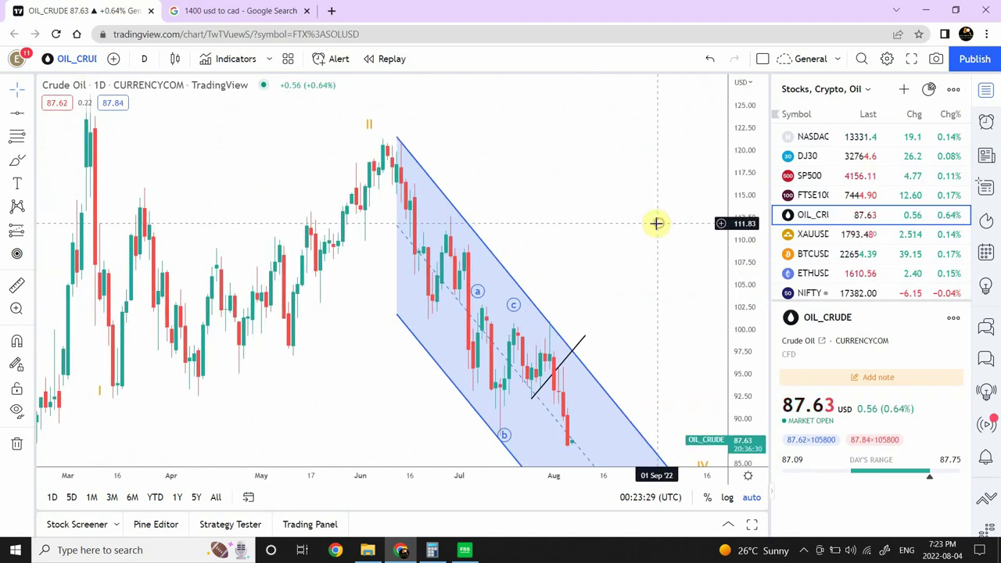
left_click(149, 57)
left_click(163, 486)
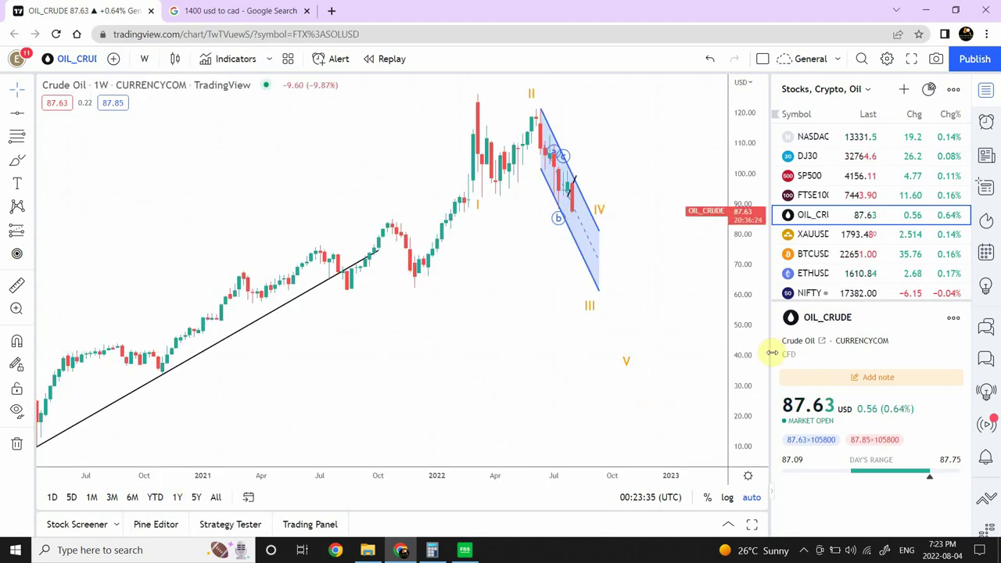
left_click(574, 217)
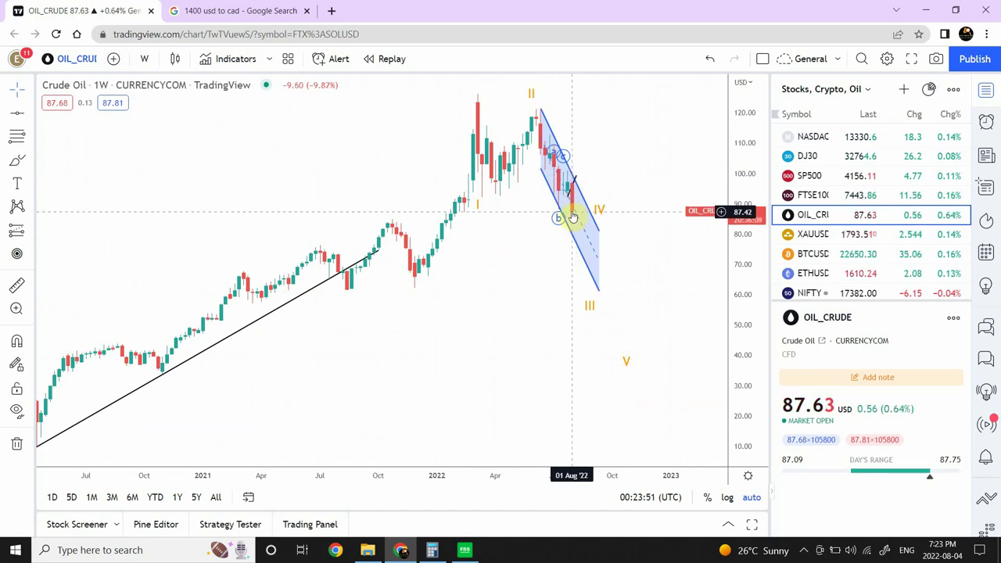
- Examine crude oil's W-X-Y correction, the trend line from X and the decline within the channel on the 1-hour interval
left_click(151, 60)
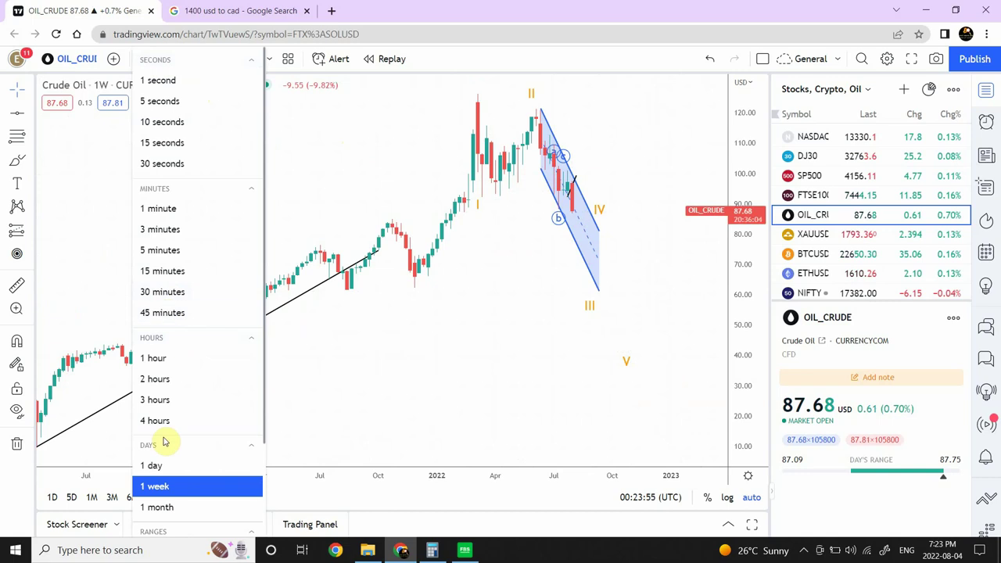
left_click(156, 466)
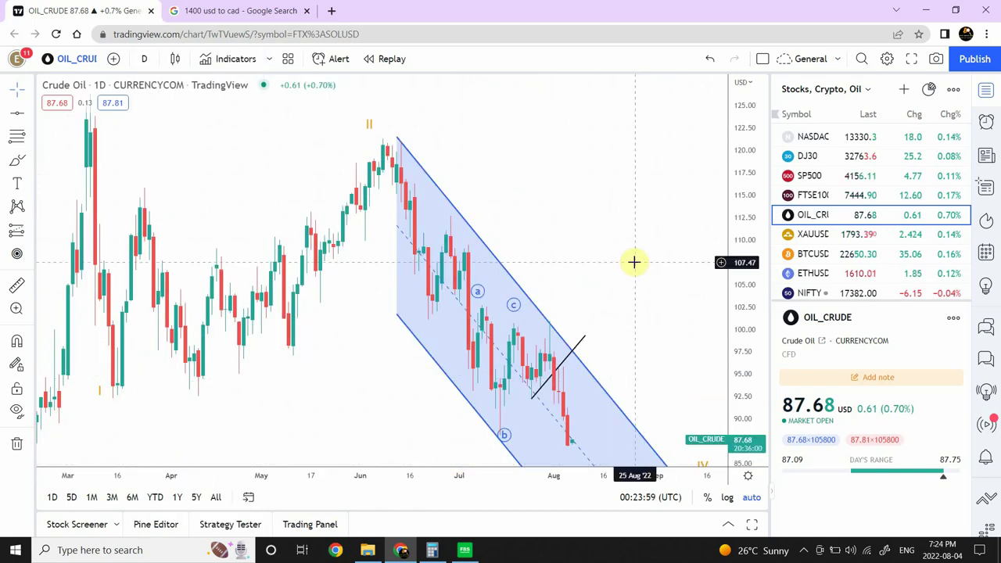
left_click(143, 58)
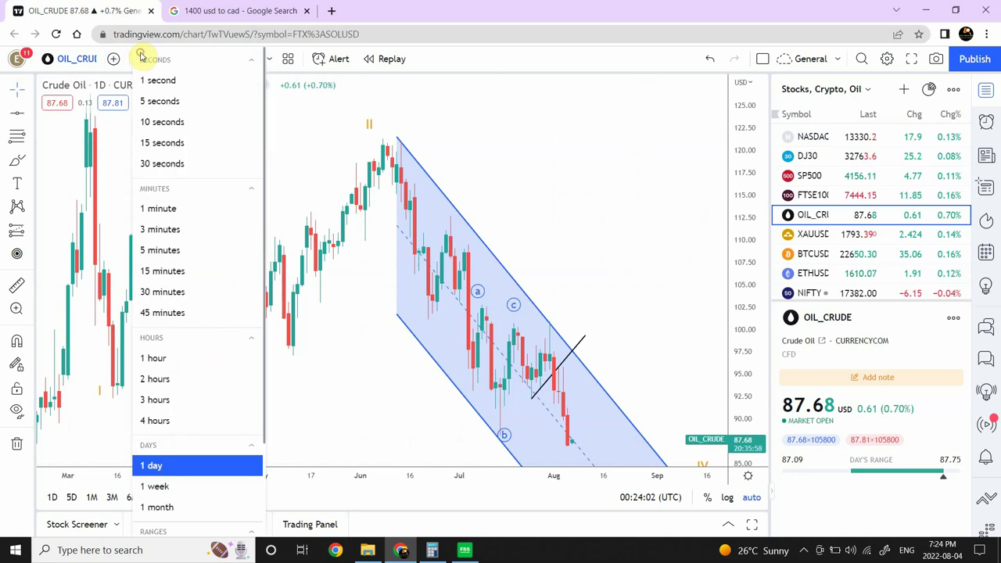
left_click(159, 362)
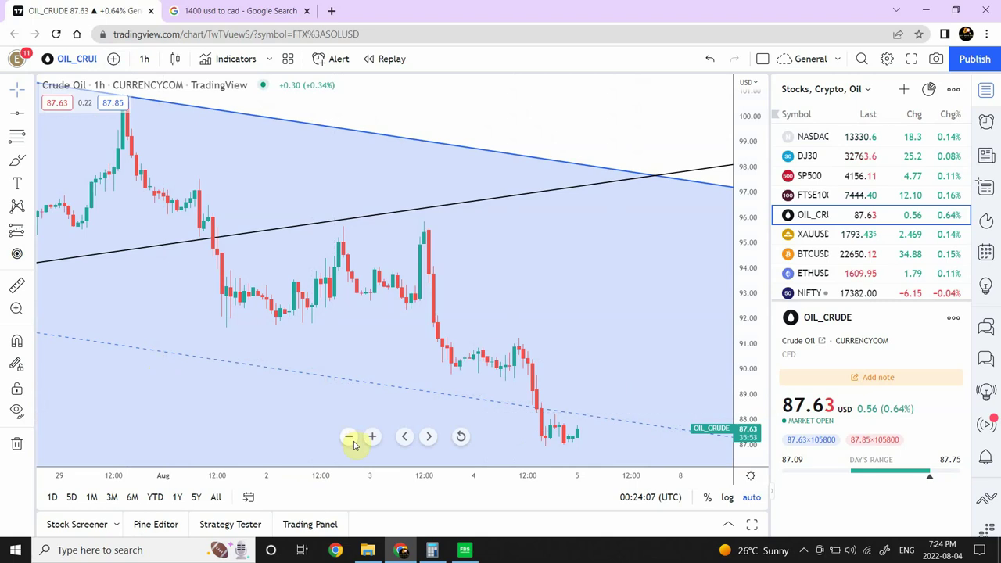
left_click(348, 438)
left_click(349, 437)
left_click(349, 438)
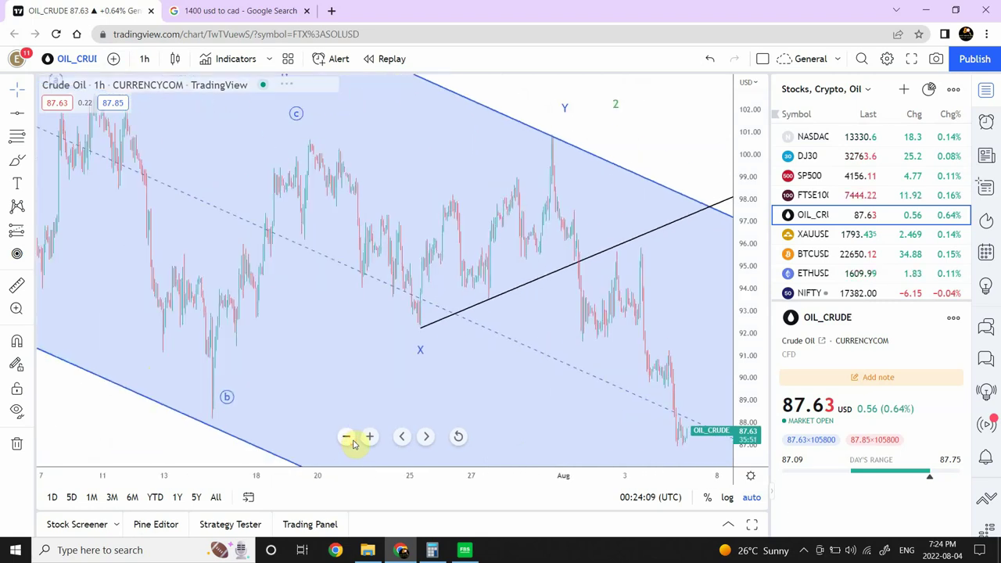
left_click(348, 437)
left_click_drag(537, 149, 464, 86)
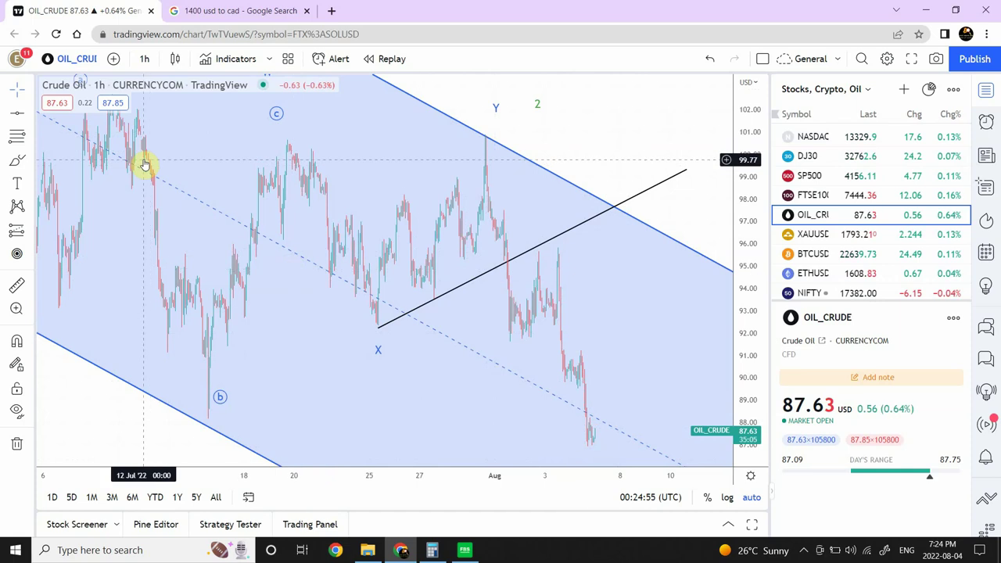
left_click(347, 437)
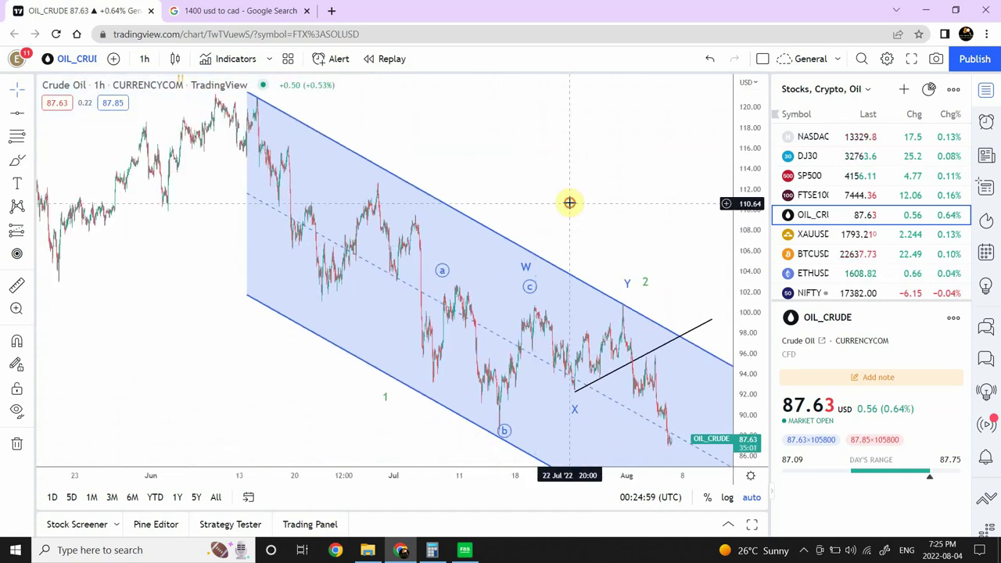
left_click_drag(569, 199, 503, 151)
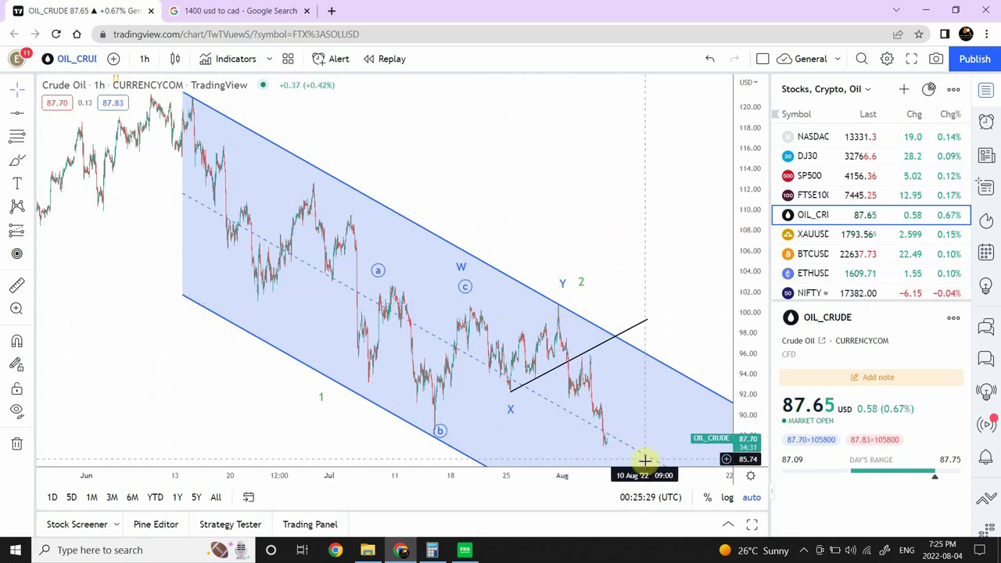
- Review crude oil's descending channel and its projected wave III and IV labels on the 1-day interval
left_click(144, 58)
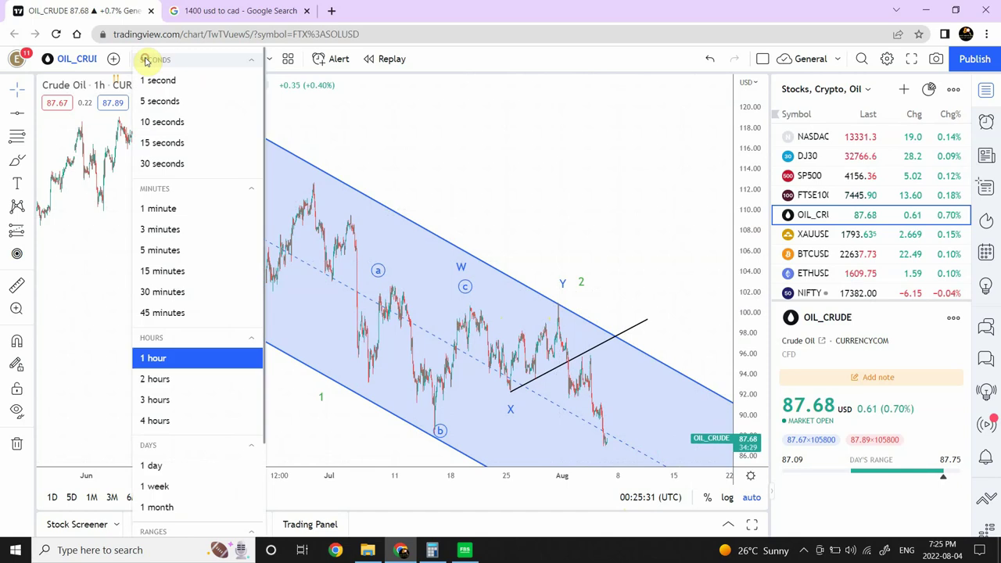
left_click(156, 466)
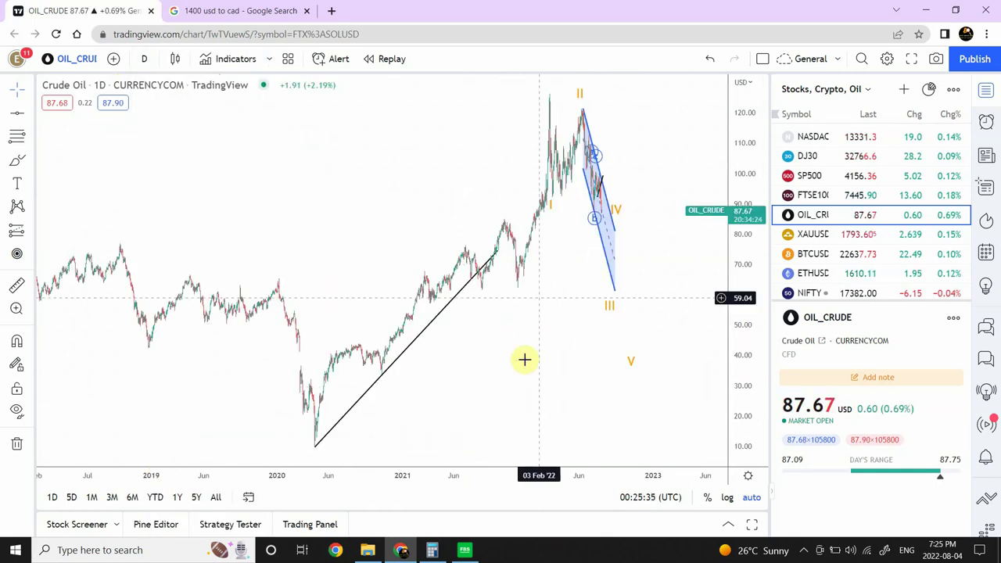
mouse_move(446, 440)
left_click(371, 437)
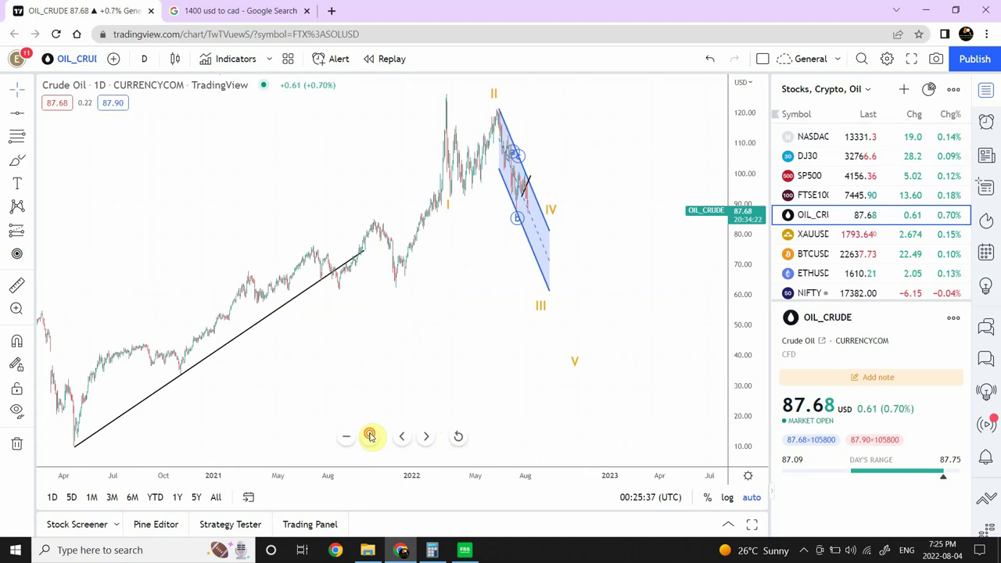
left_click(371, 437)
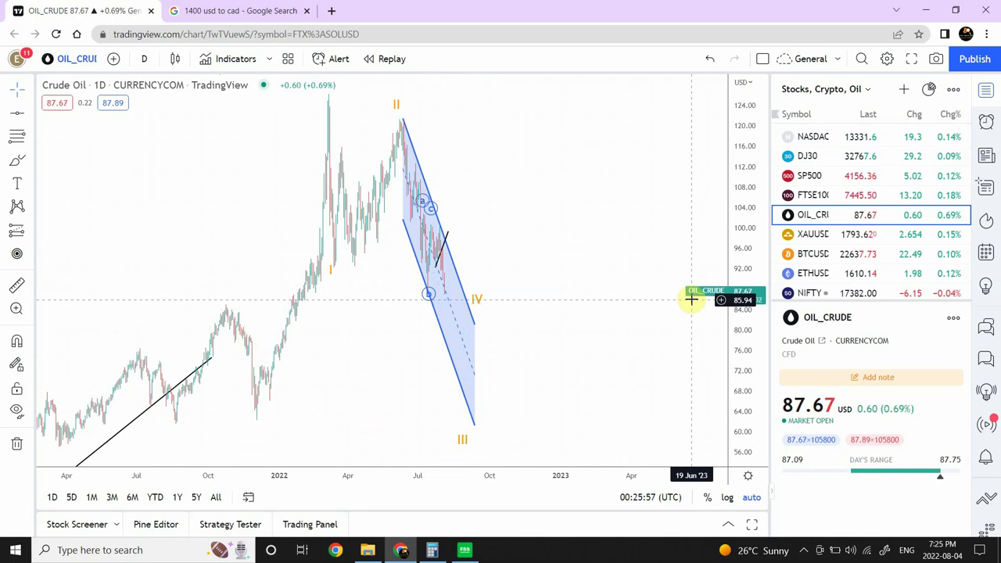
- Open the XAUUSD chart and examine gold's descending trend line, the 1878.373 level and the recent rebound on the 1-hour interval
left_click(851, 237)
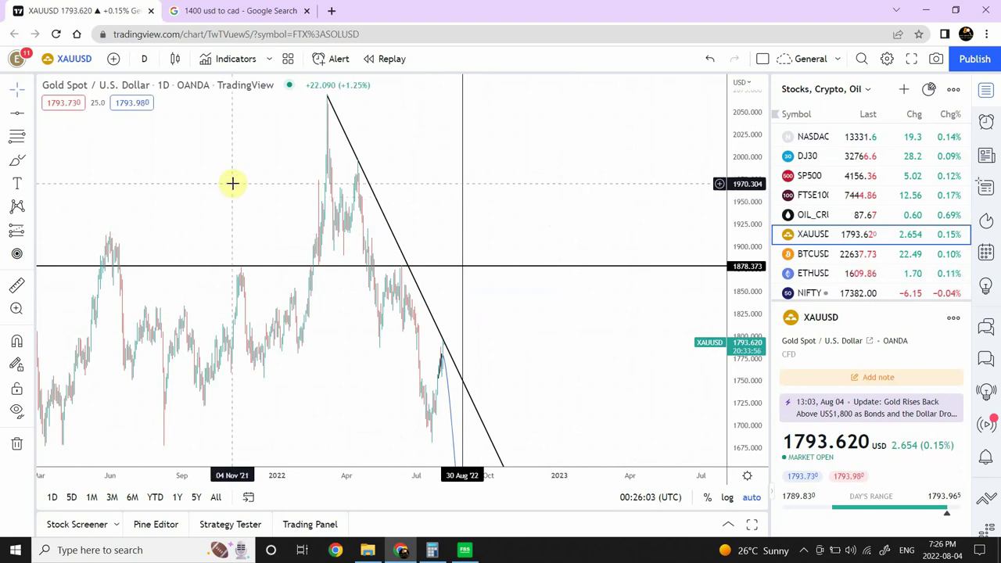
left_click(145, 58)
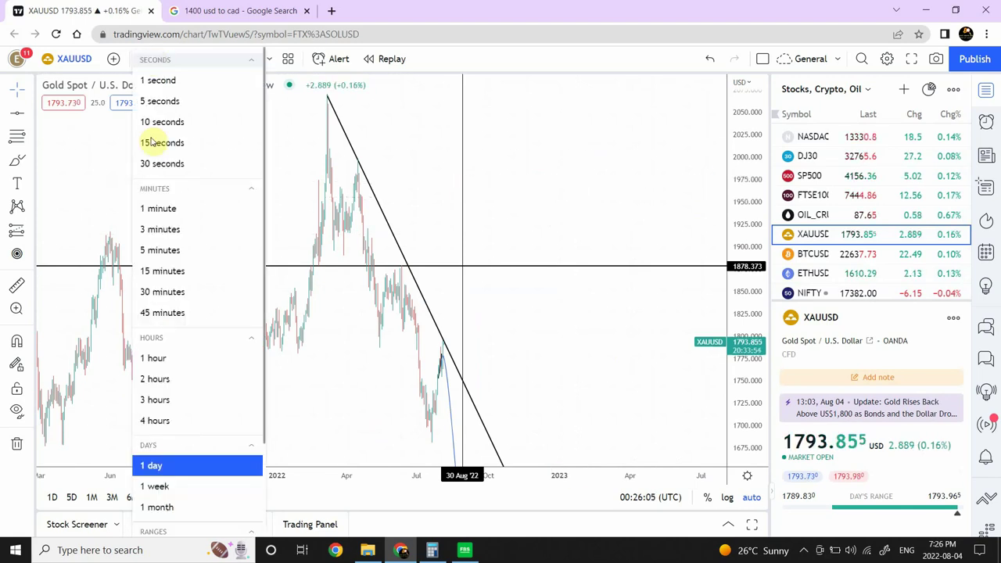
left_click(157, 358)
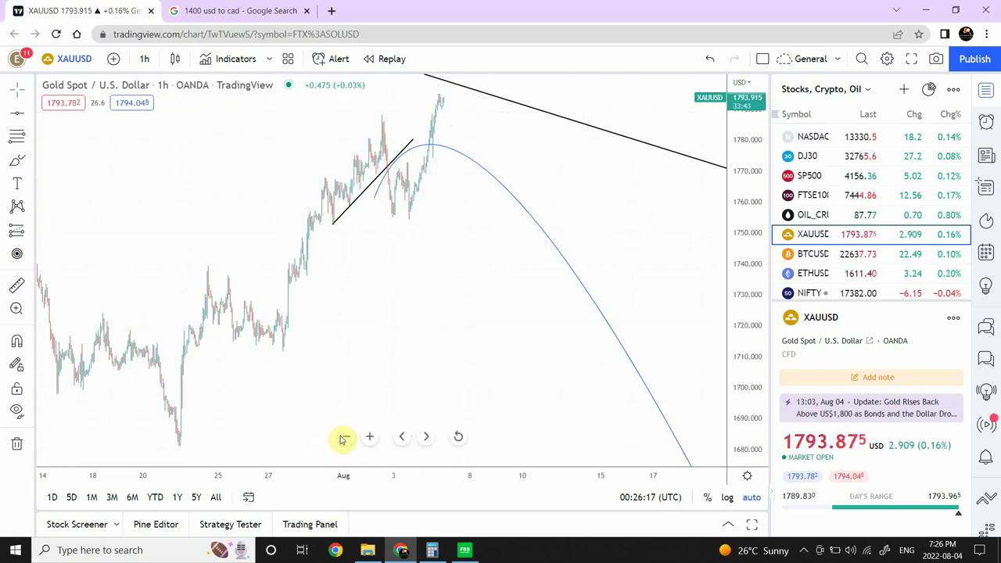
left_click(344, 438)
left_click(344, 438)
left_click(344, 438)
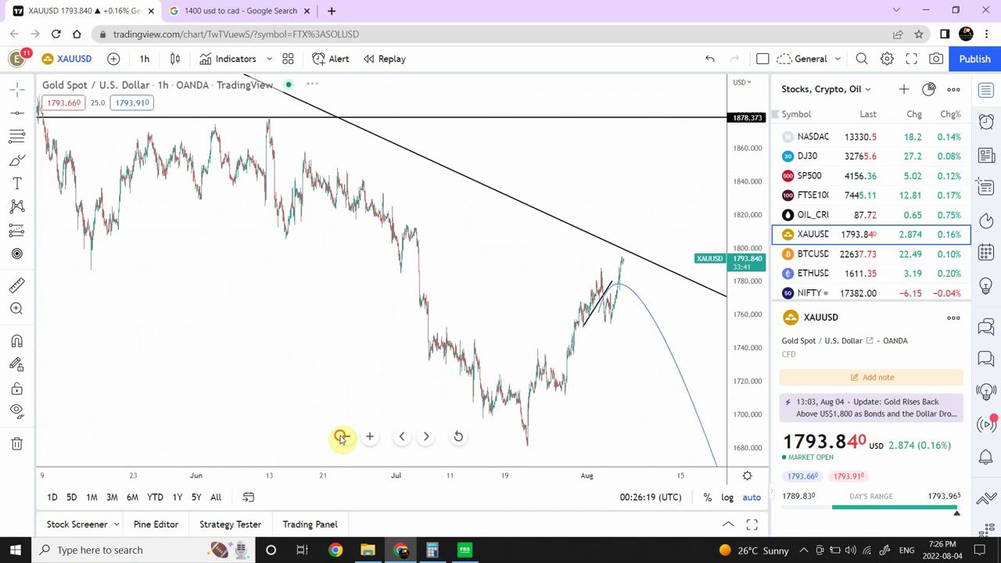
left_click(344, 438)
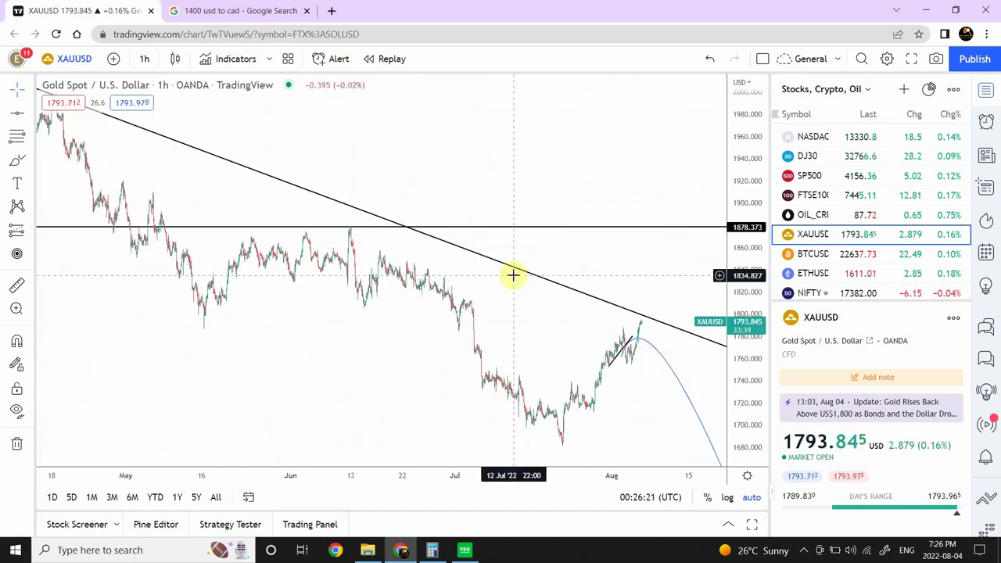
left_click_drag(572, 176, 470, 163)
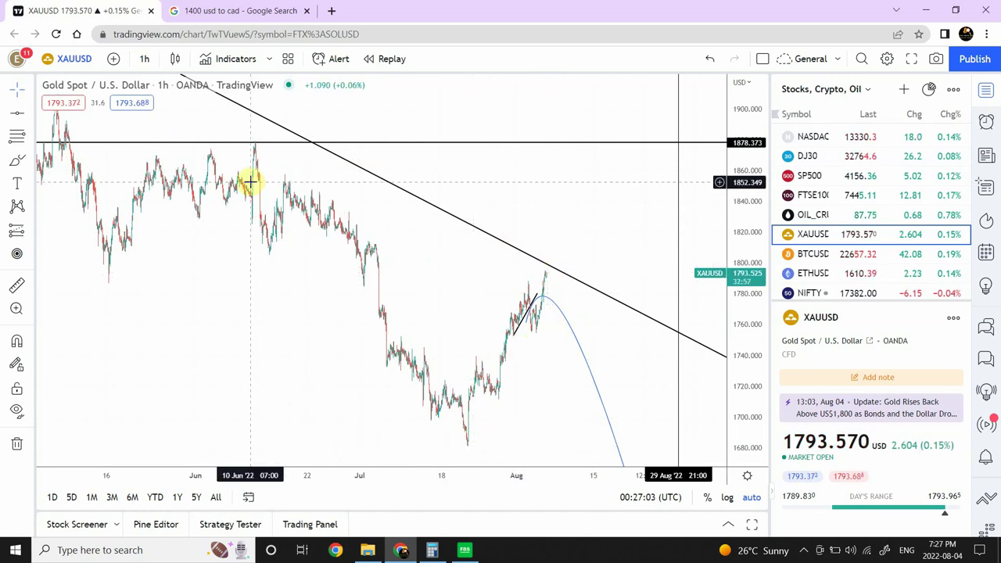
- Draw a rising trend line from gold's 21 July low at 1681.053 to about 1807.939 on 15 August
left_click(30, 114)
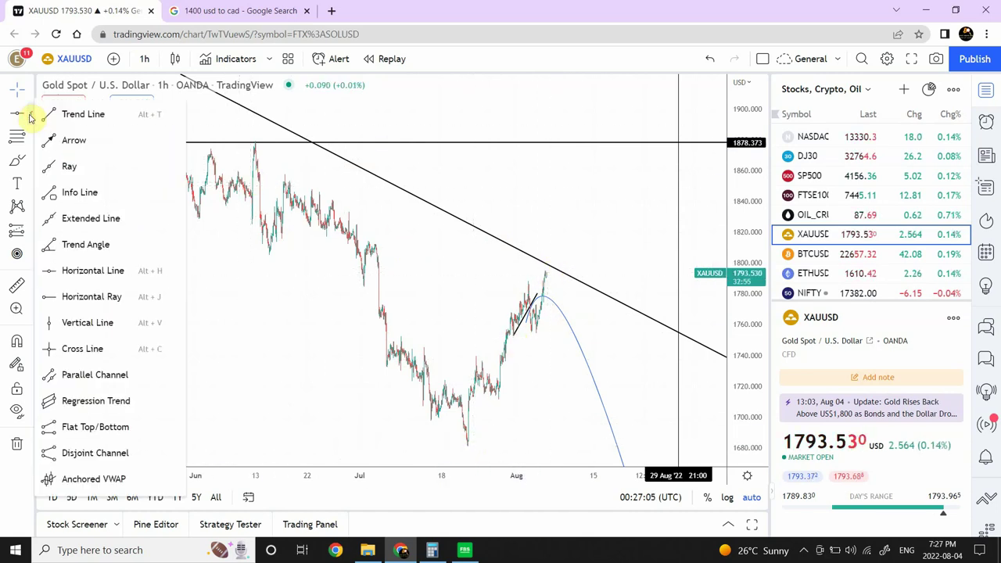
left_click(70, 115)
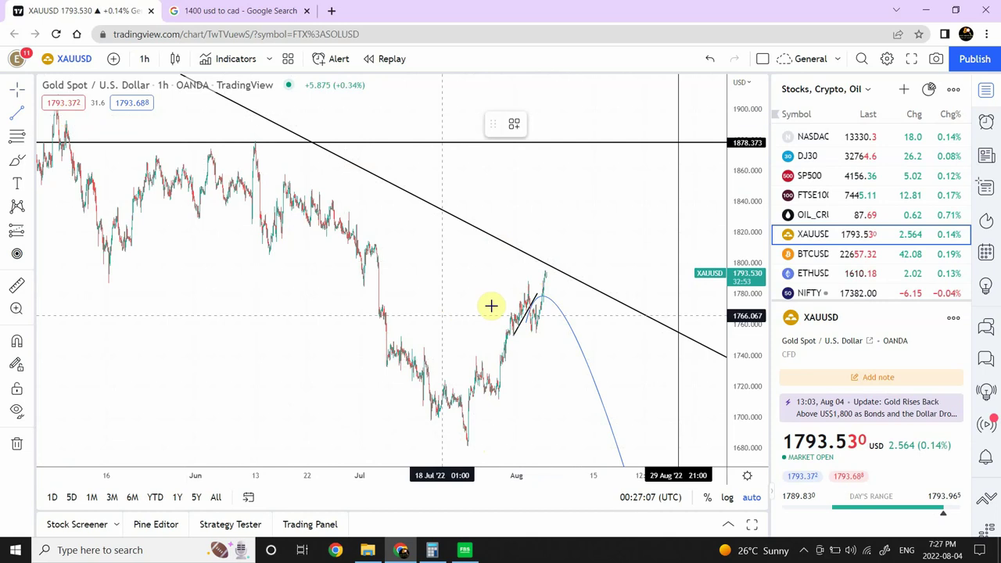
left_click(468, 445)
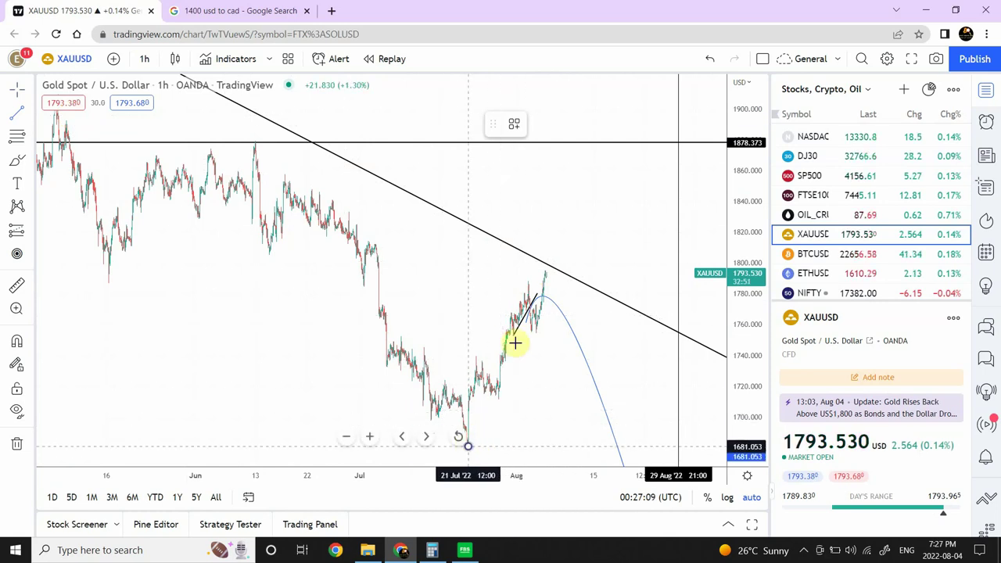
left_click(598, 251)
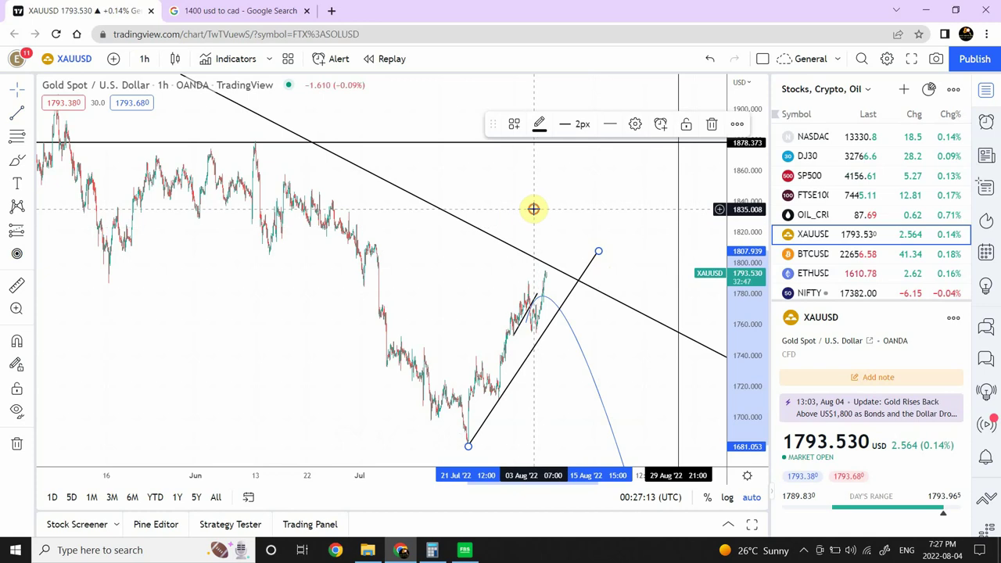
- Add a horizontal support line at about 1754.647 along gold's early August low
left_click(33, 116)
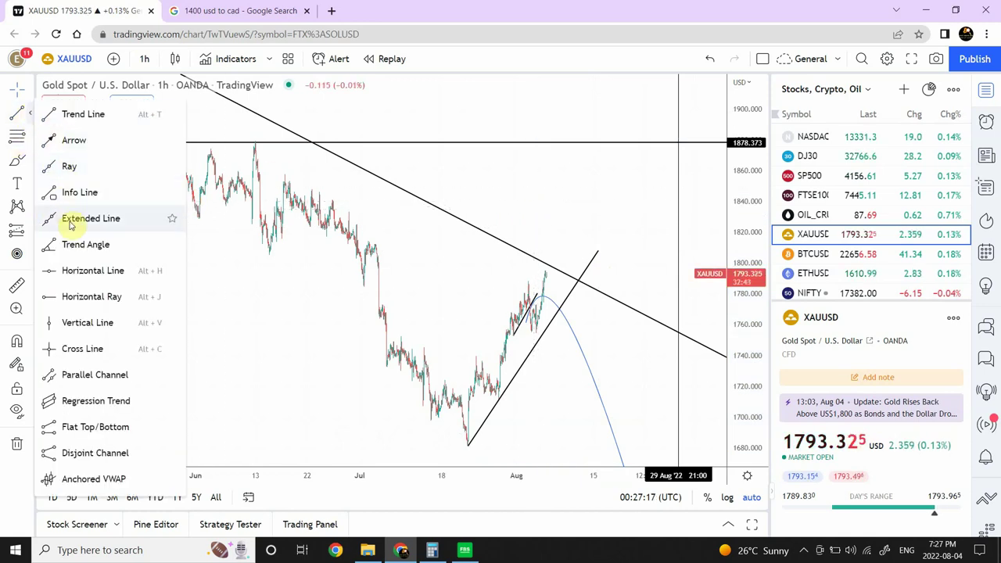
left_click(94, 271)
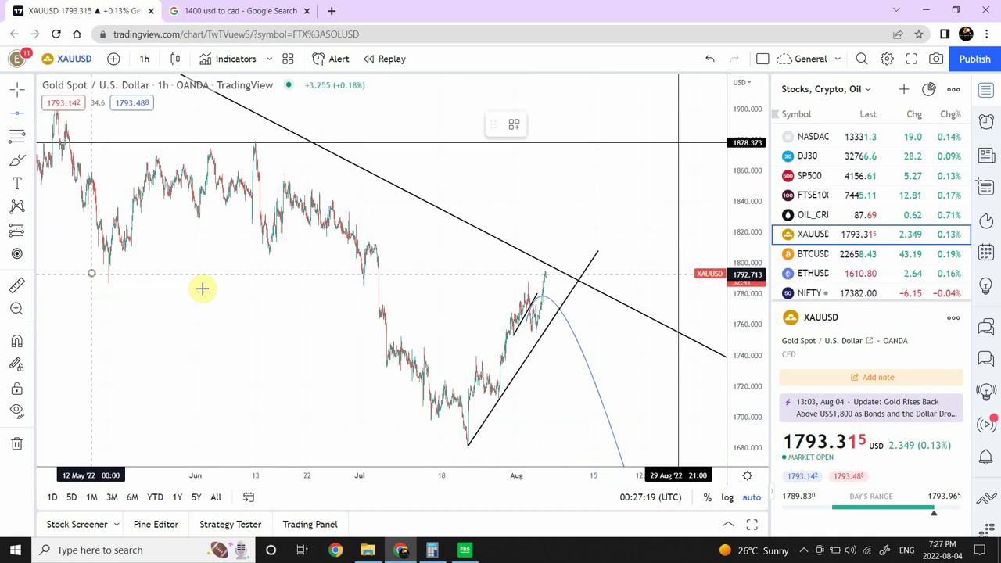
left_click(532, 332)
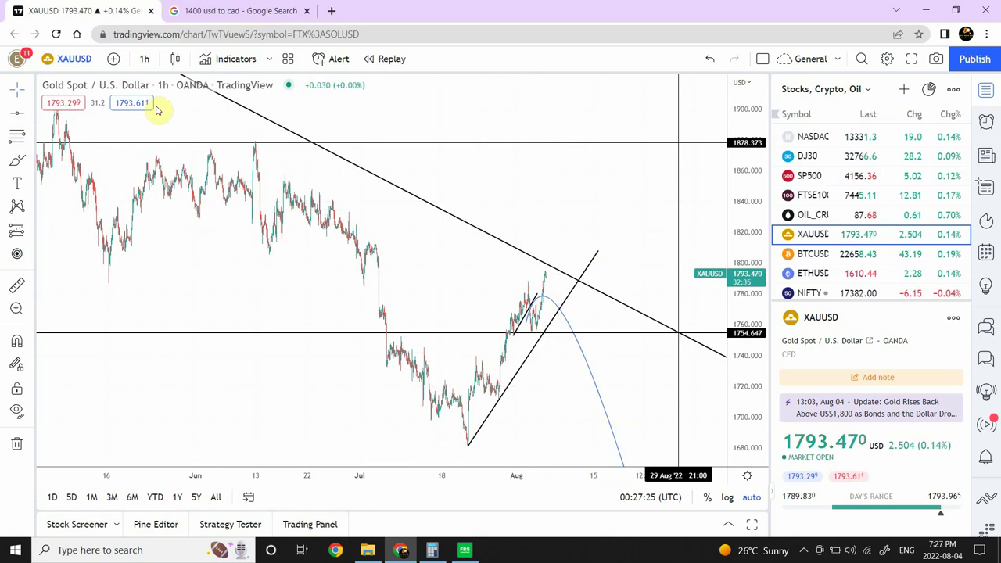
left_click(292, 209)
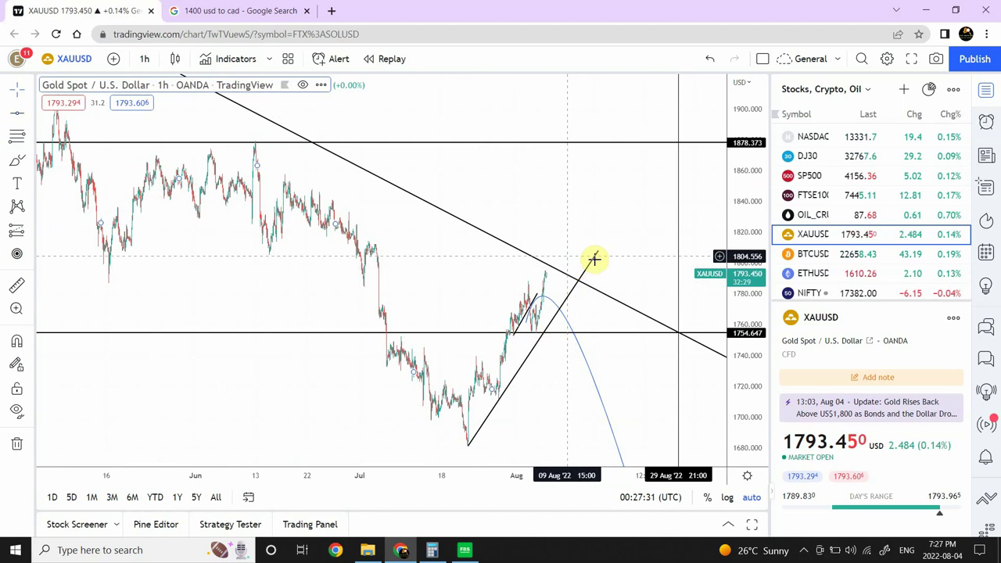
left_click(478, 181)
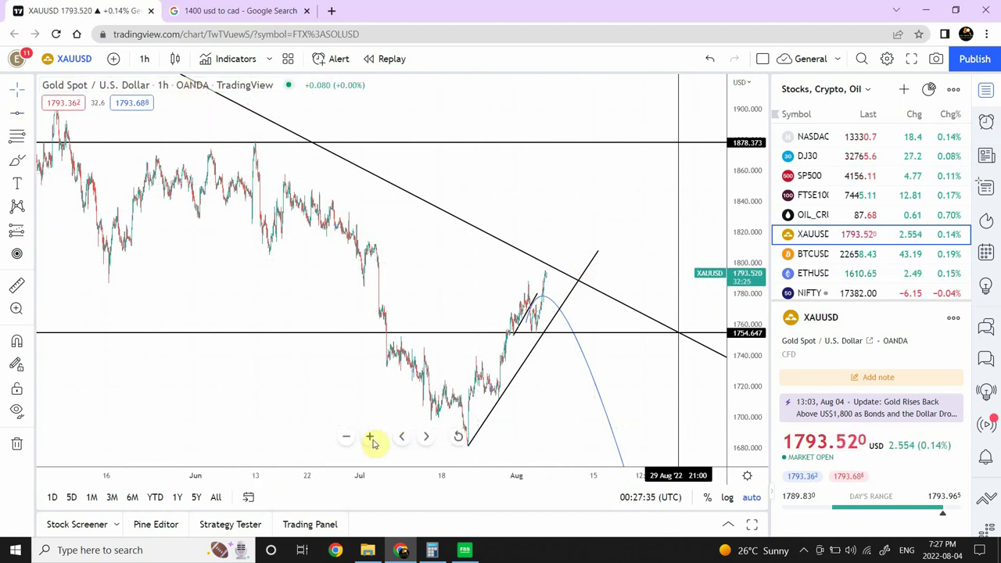
- Draw a second, steeper trend line from gold's 27 July low at 1710.911 through the August low to about 1808.583 on 11 August
left_click(371, 438)
left_click(371, 438)
left_click(371, 438)
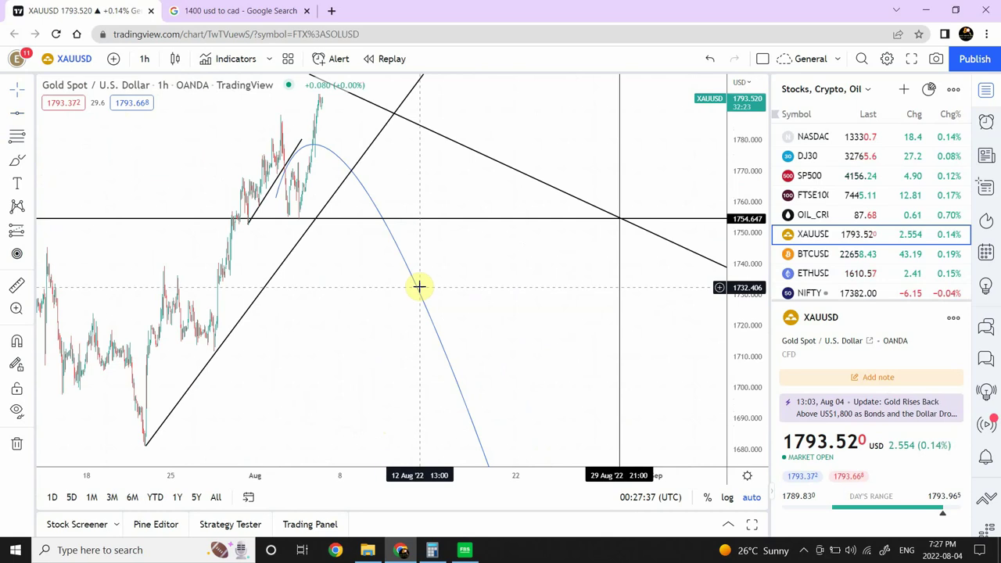
left_click_drag(353, 316, 579, 315)
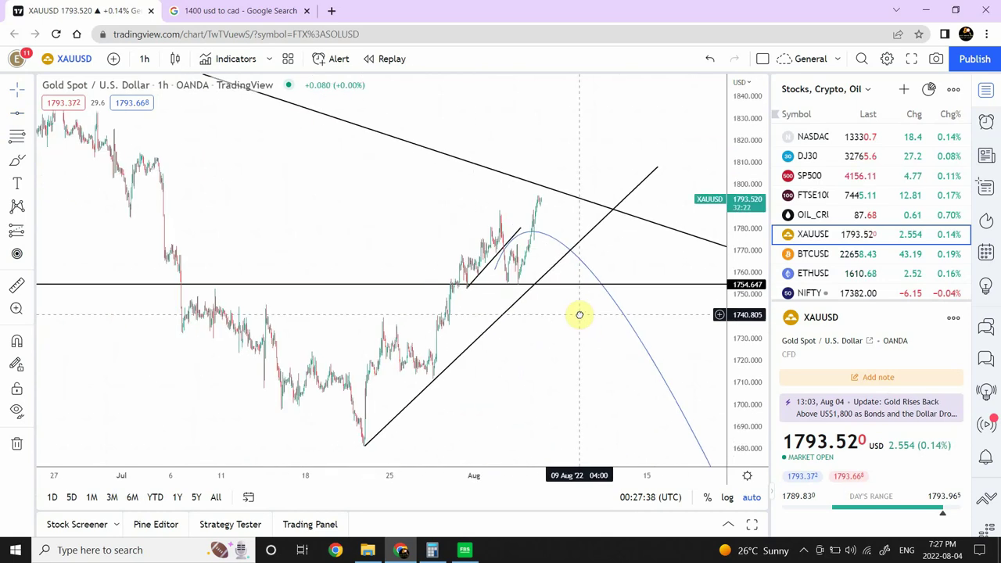
left_click(33, 114)
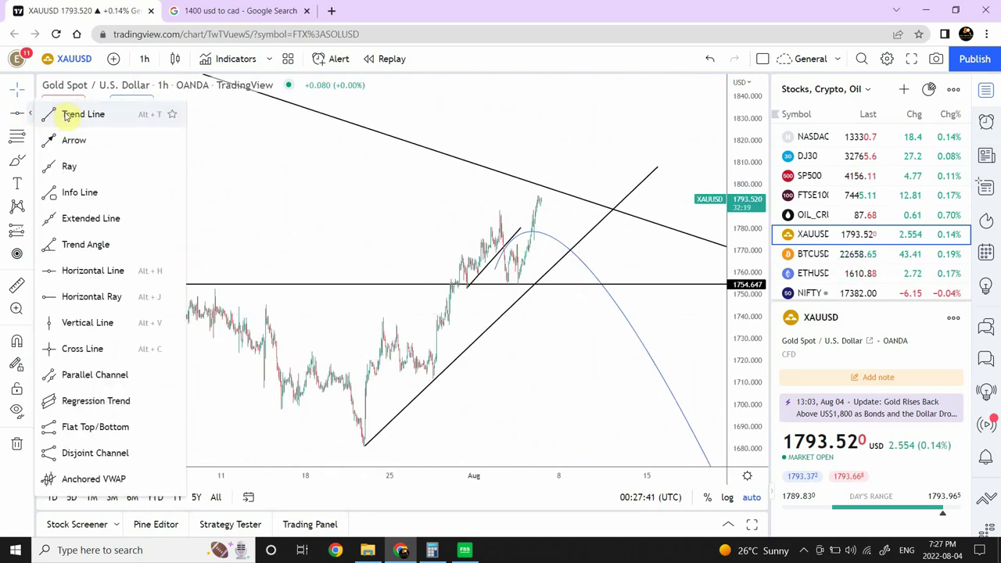
left_click(64, 114)
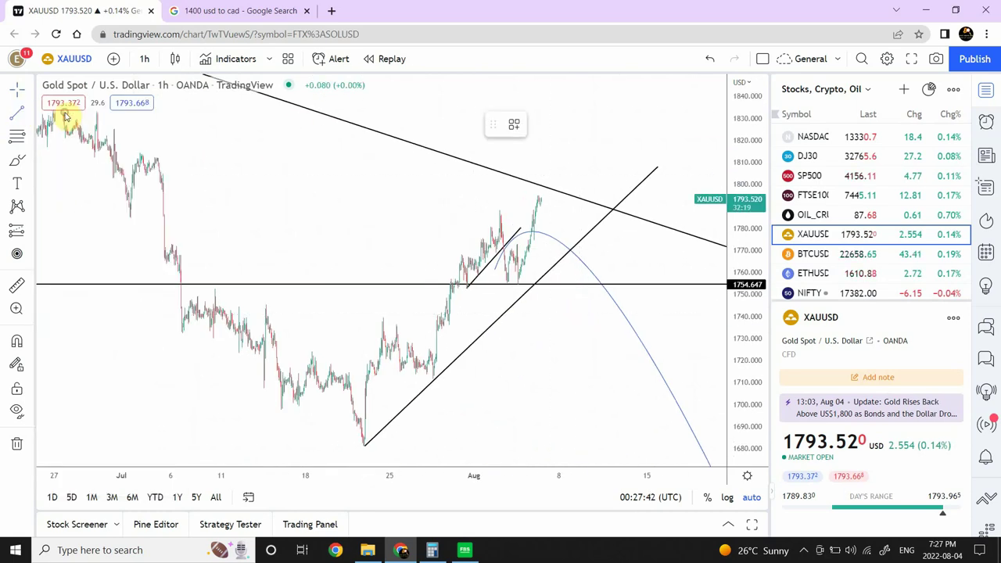
left_click(435, 380)
left_click(618, 166)
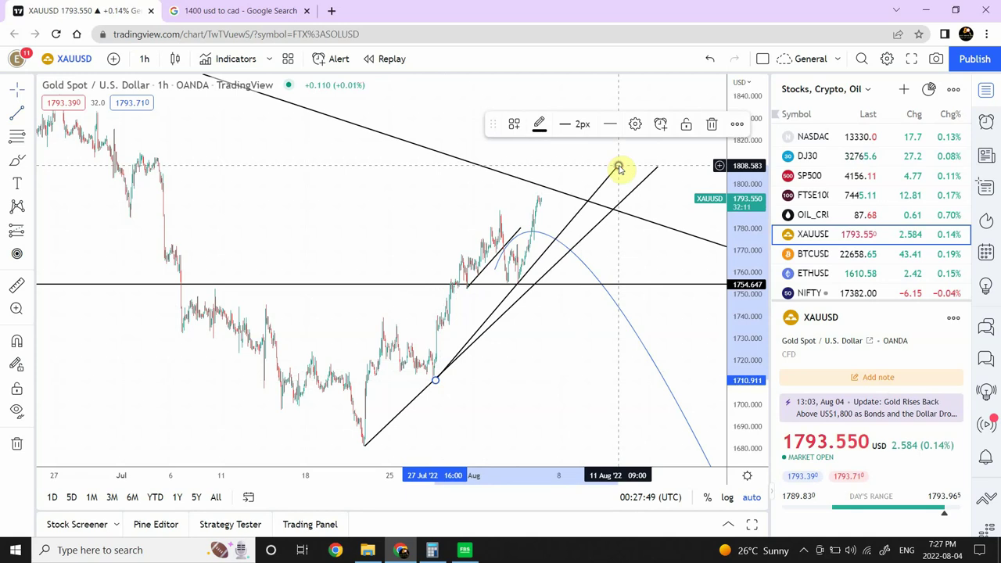
left_click(394, 190)
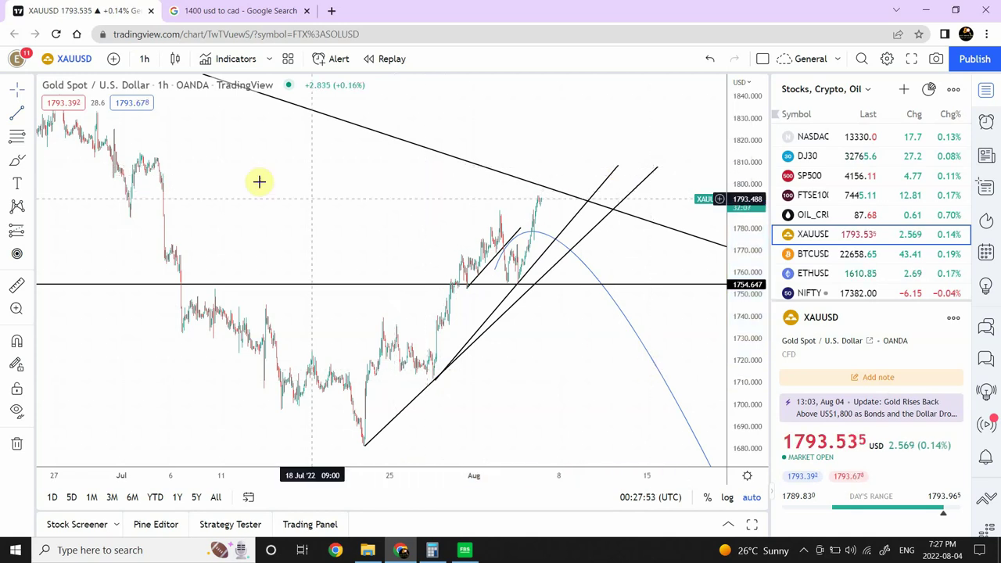
- Review gold's descending trend line, horizontal levels and projected decline toward 1558.120 on the 1-day interval
left_click(145, 60)
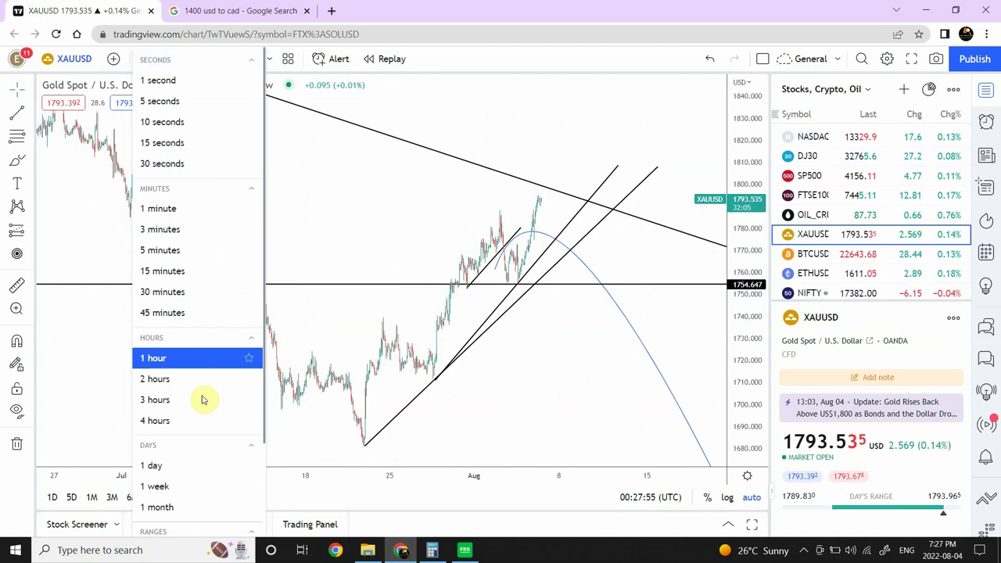
left_click(174, 469)
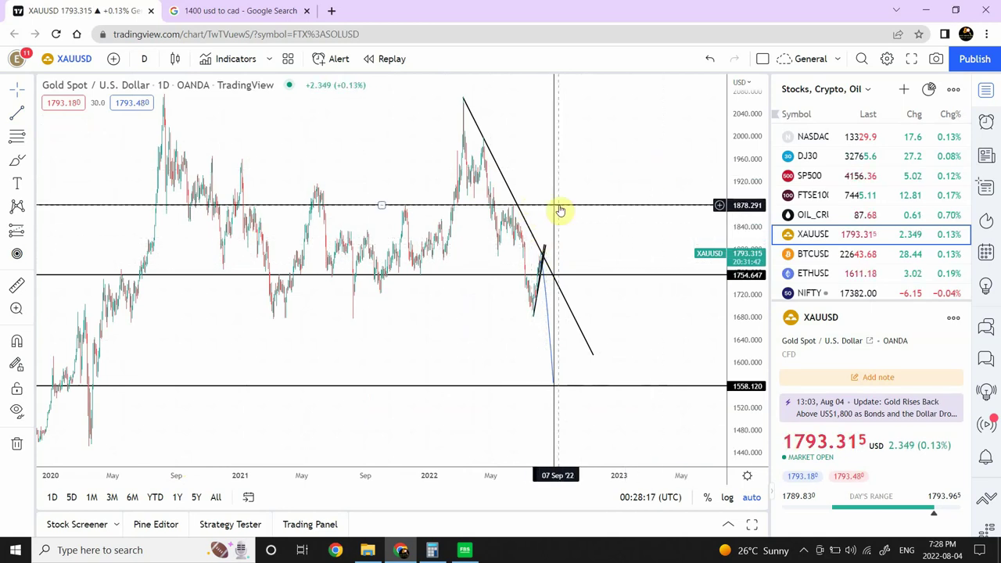
mouse_move(560, 210)
left_mouse_down()
mouse_move(533, 213)
mouse_move(558, 196)
left_mouse_up()
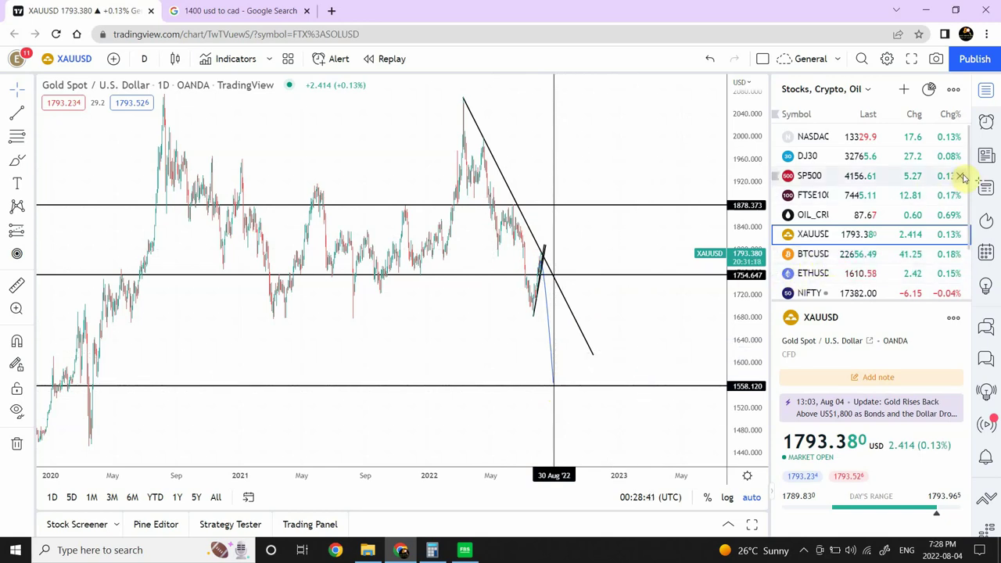
- Open the BTCUSD chart and examine its A-B-C correction and wave (1) to (5) labels on the 1-day interval
scroll(972, 179, "down", 1)
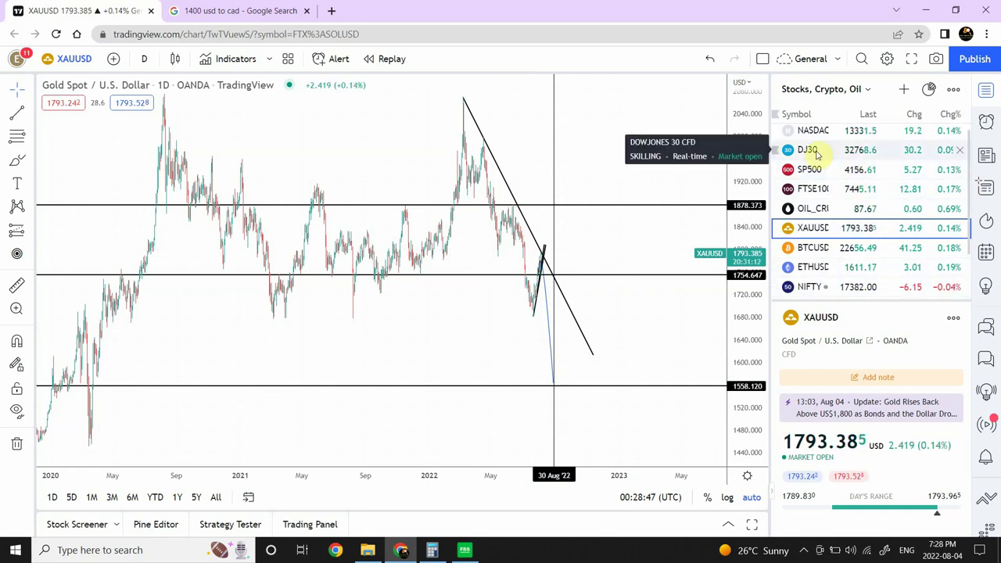
left_click(813, 249)
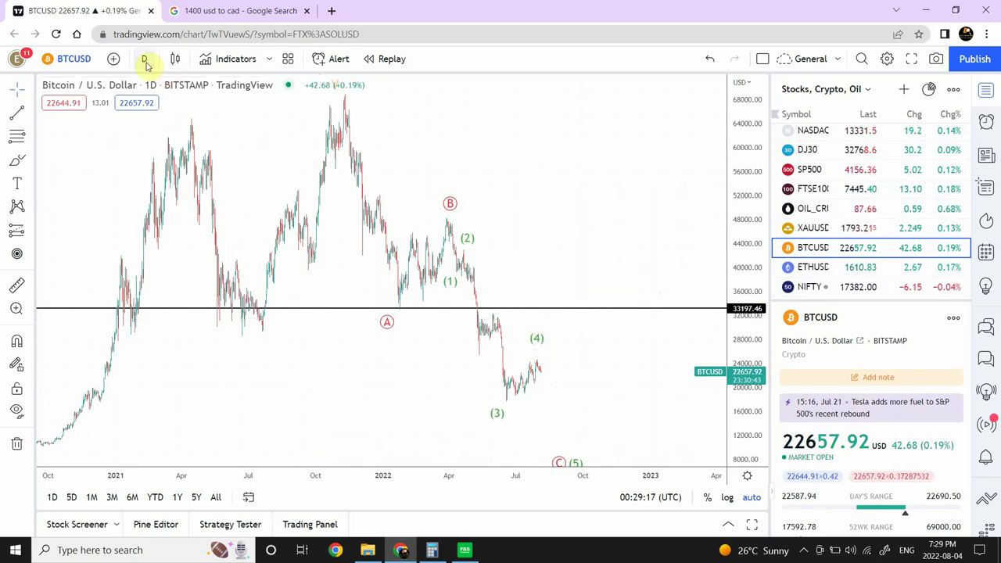
left_click(349, 435)
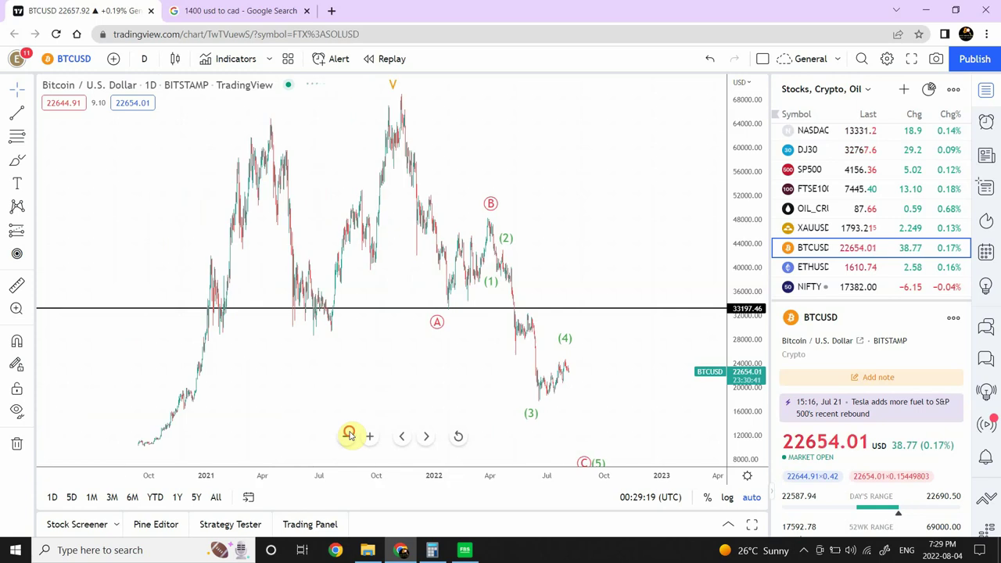
left_click(371, 437)
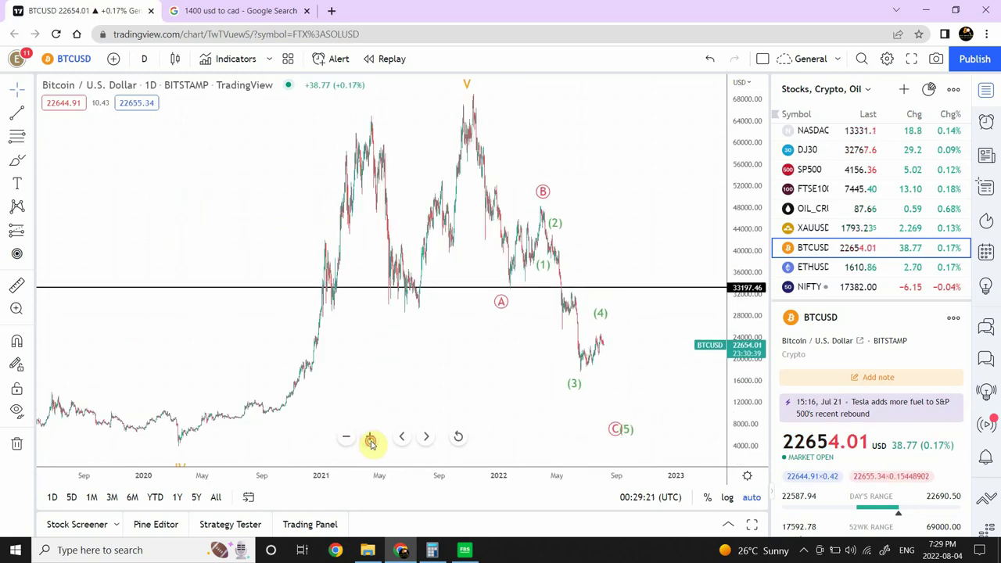
left_click(370, 438)
left_click(371, 438)
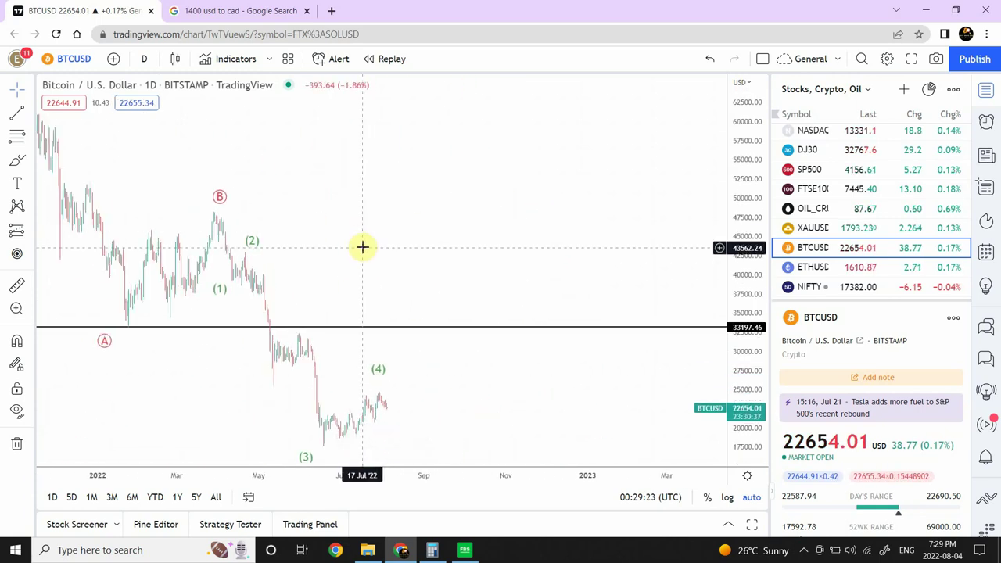
left_click_drag(362, 245, 345, 141)
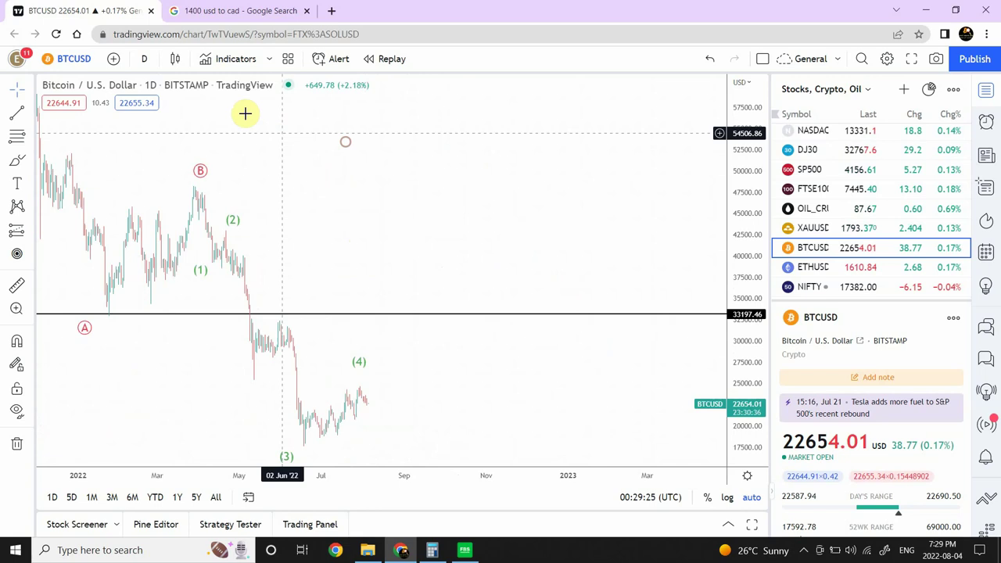
- On Bitcoin's 1-hour interval, draw a trend line from the 13 July low at 18906.97 through the late July low to about 22750
left_click(149, 59)
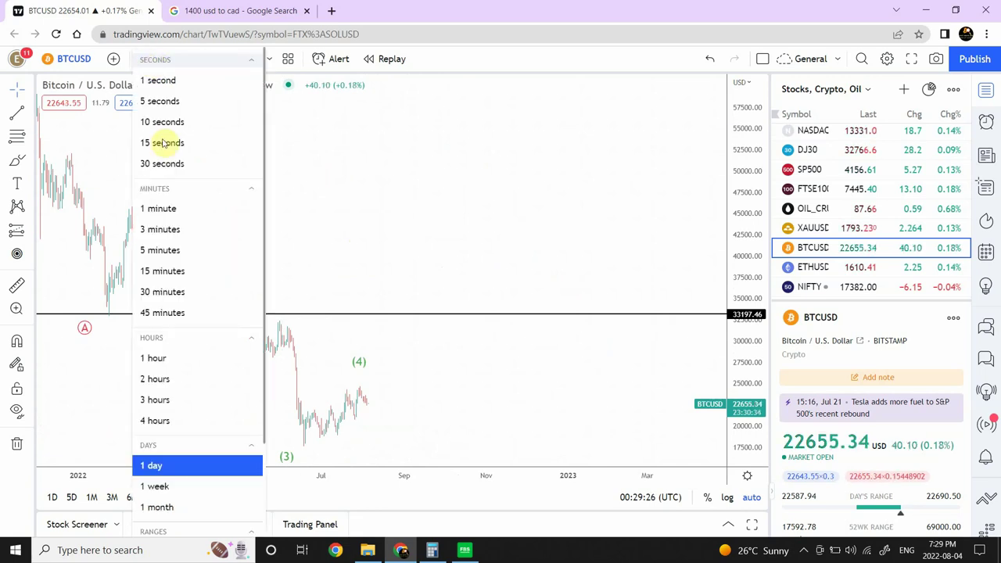
left_click(172, 359)
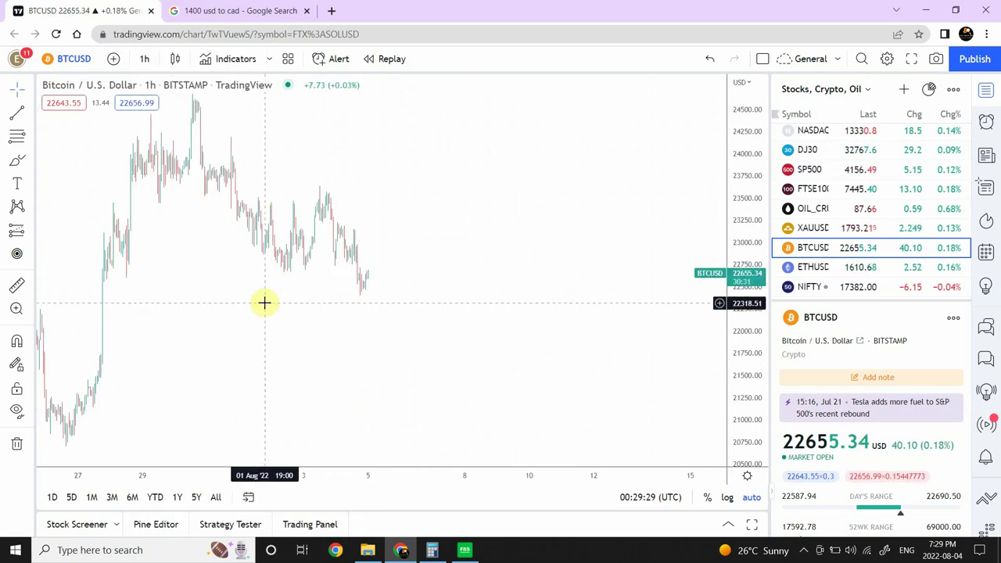
left_click(346, 441)
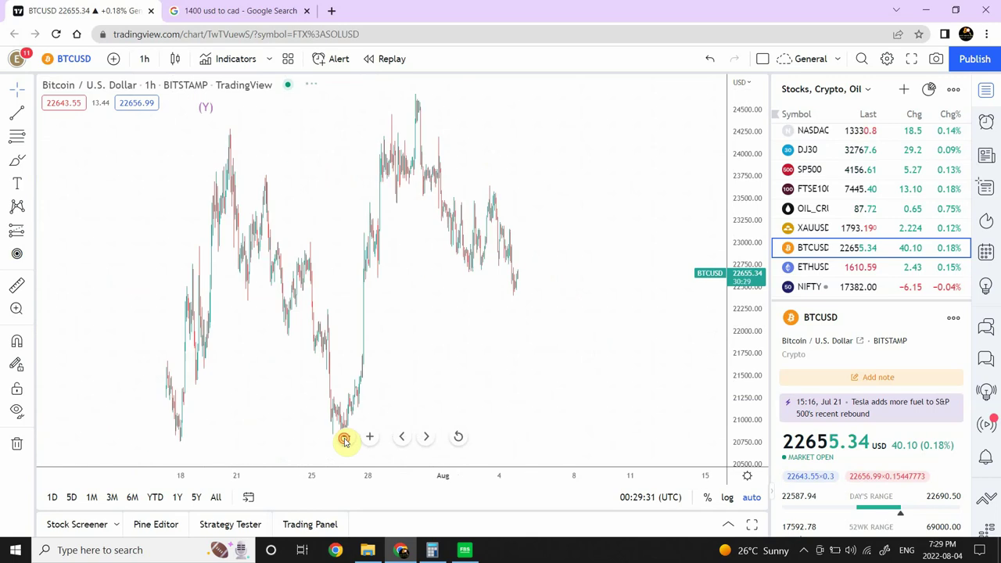
left_click(345, 442)
left_click(346, 441)
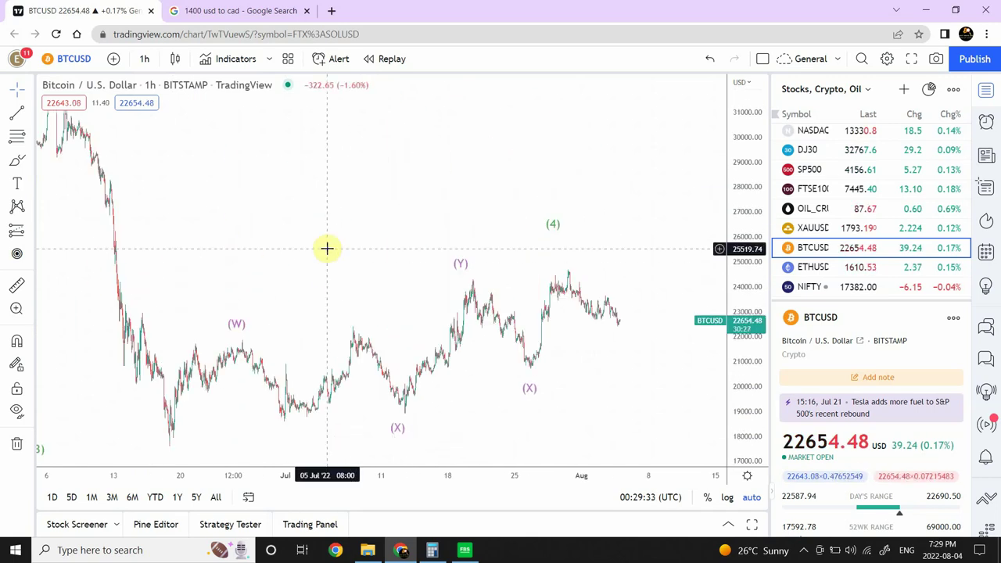
left_click(17, 115)
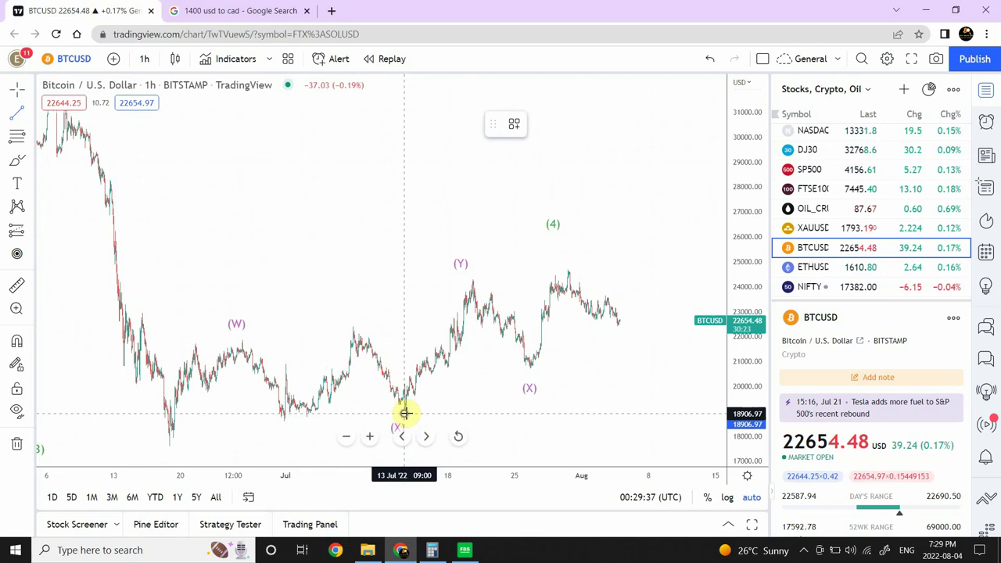
left_click(404, 413)
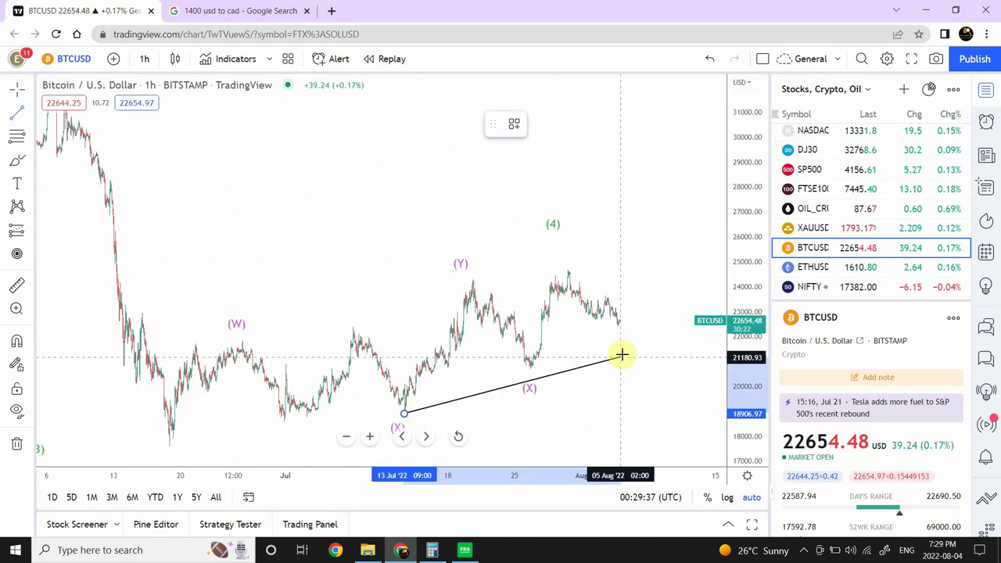
left_click(673, 317)
left_click(650, 282)
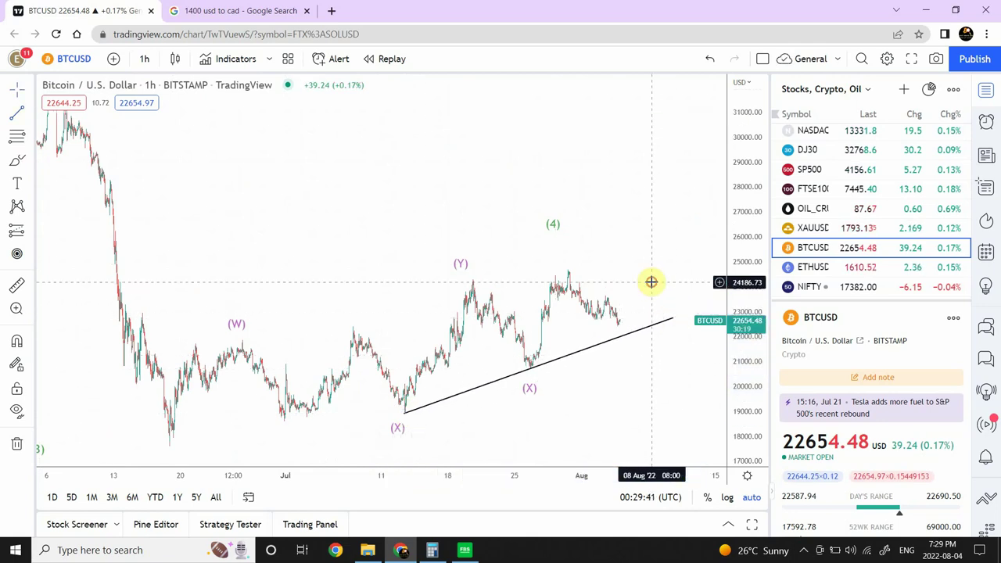
- Draw a second, shallower Bitcoin trend line from the 18 June low at 17600.10 through the 13 July low to about 20632 on 15 August
left_click(20, 116)
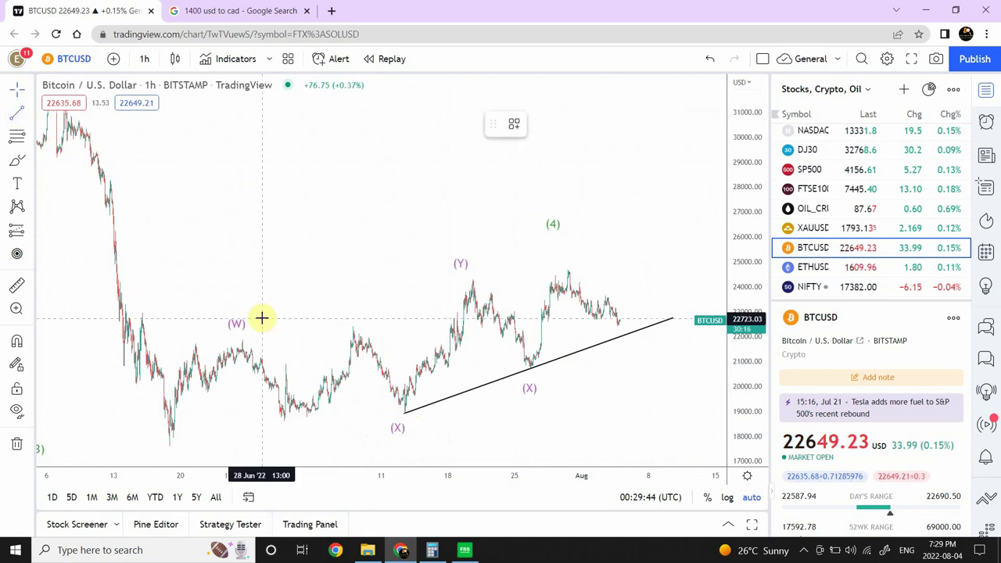
left_click(169, 446)
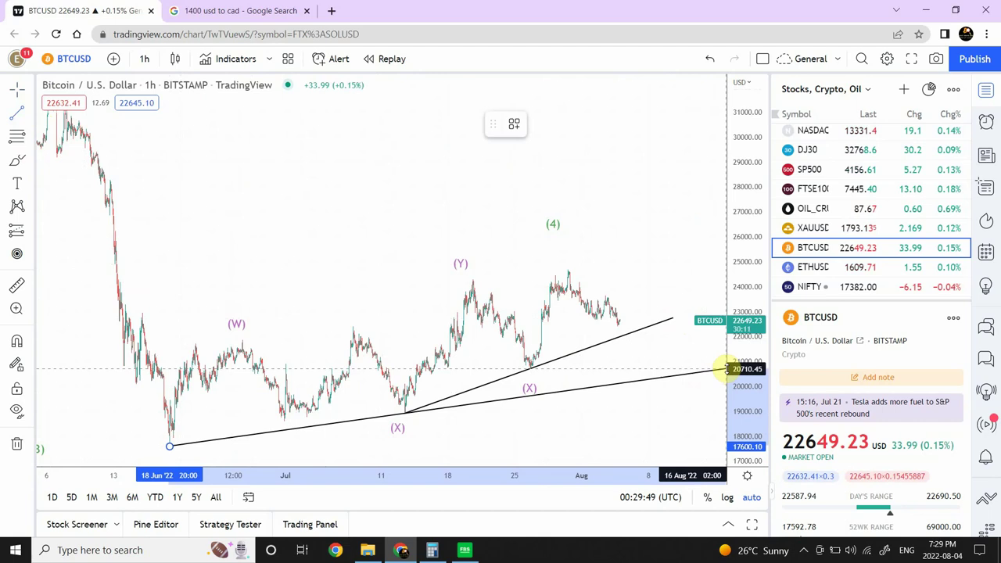
left_click(718, 370)
left_click(719, 371)
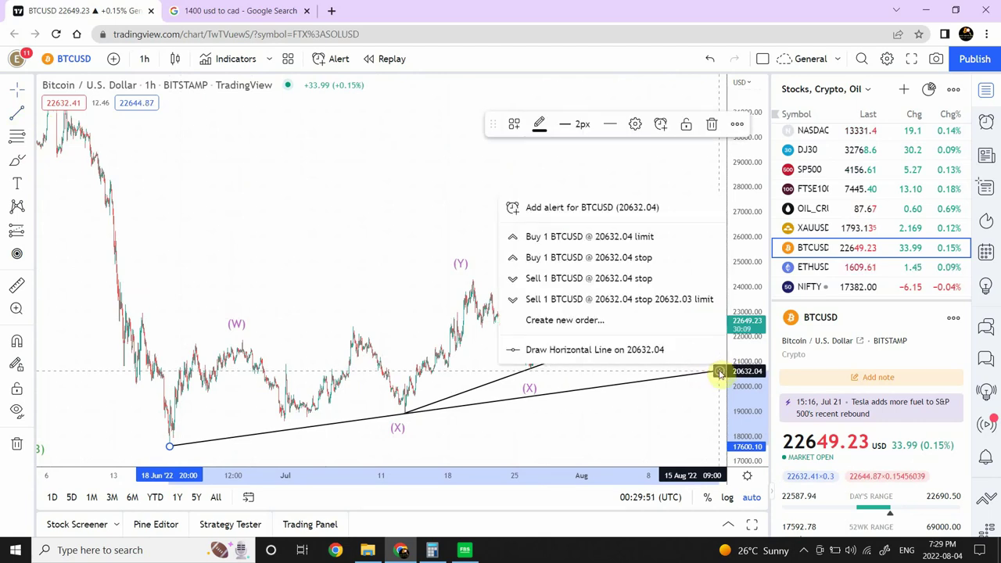
left_click(395, 193)
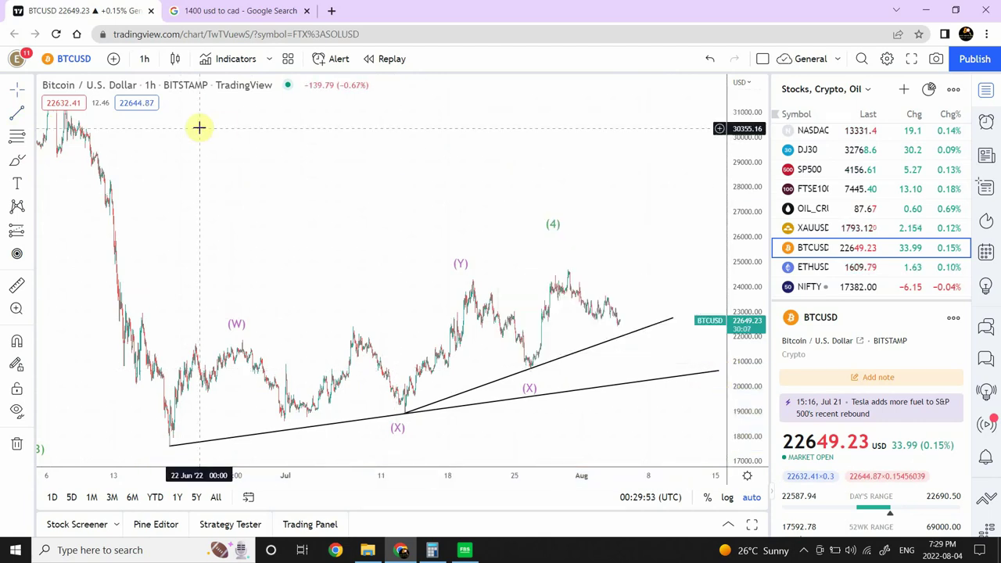
- Add a horizontal support line at about 20762.73 along Bitcoin's late July low, near the second (X) label
left_click(29, 113)
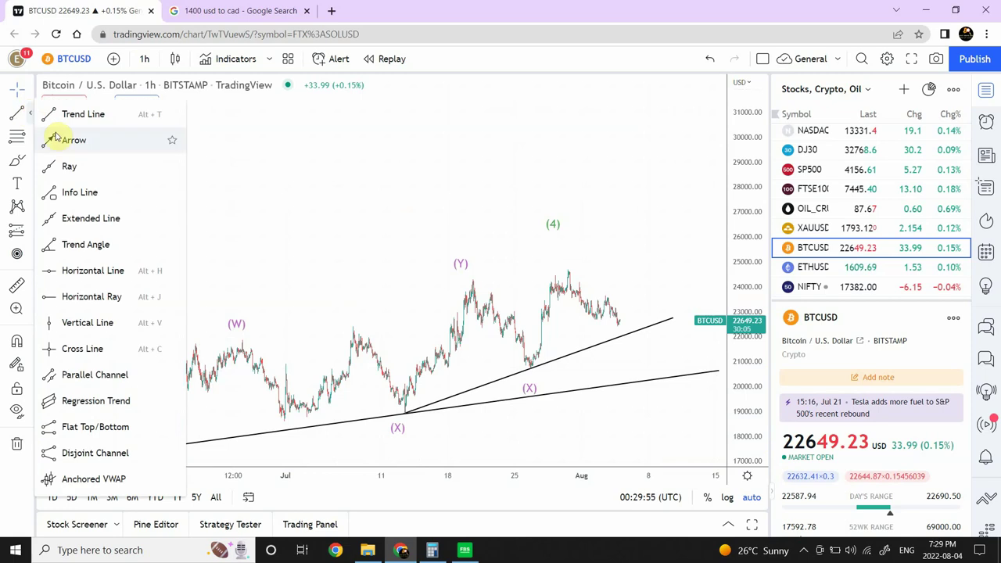
left_click(103, 270)
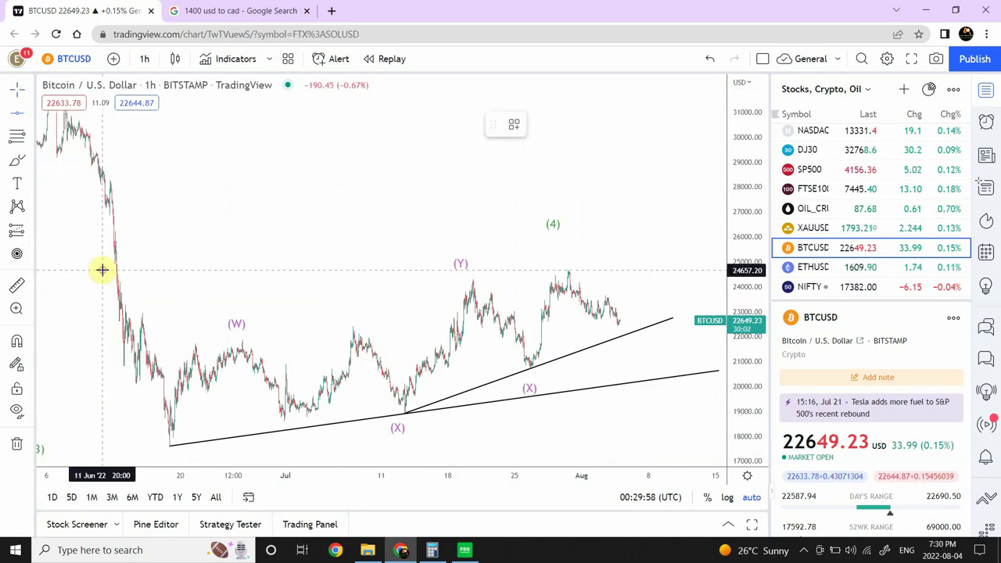
left_click(541, 367)
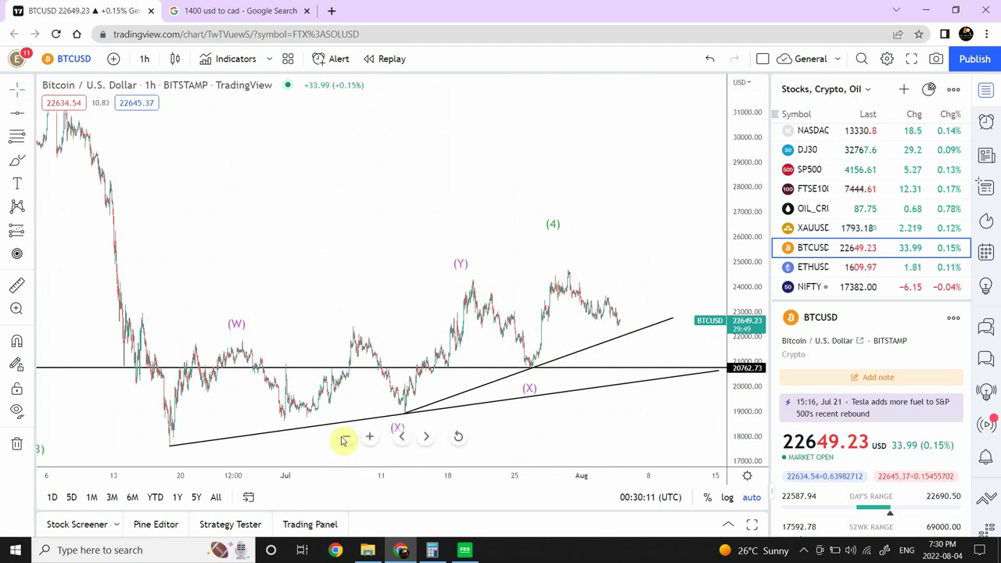
- Review Bitcoin's support and trend lines on the 1-hour and 1-day intervals against waves (3) and (4) and the projected wave (5) of C
left_click(347, 441)
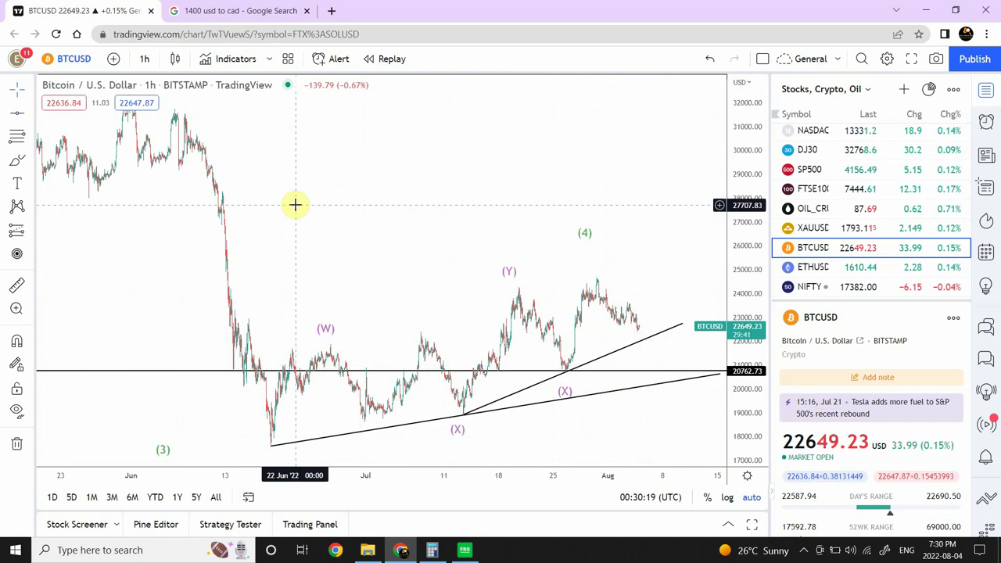
left_click(272, 447)
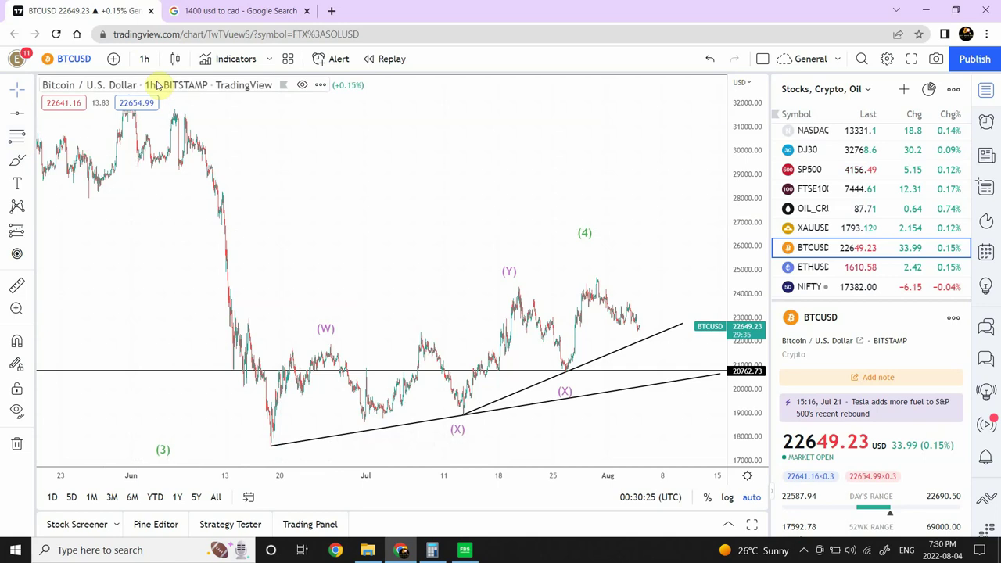
left_click(144, 58)
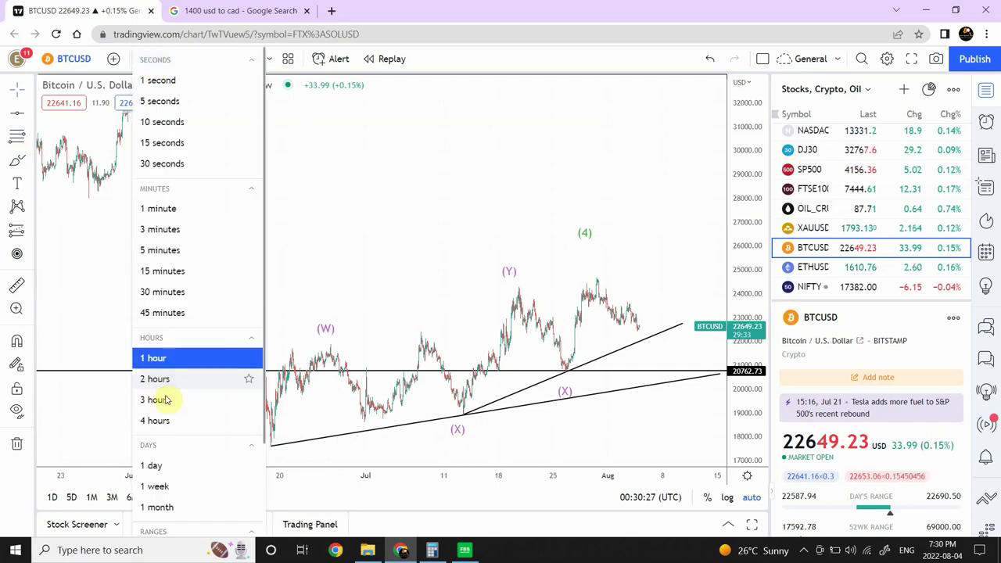
left_click(169, 466)
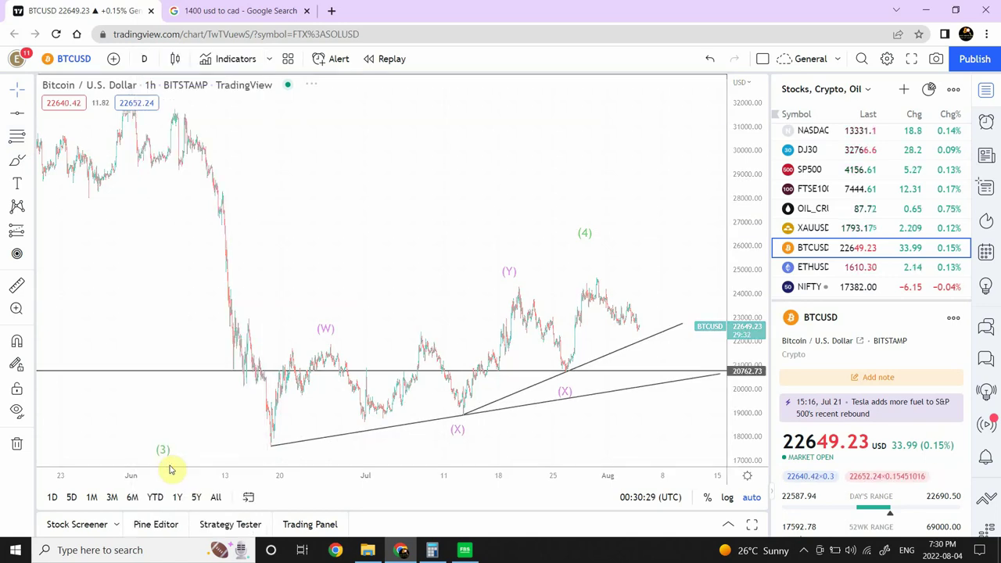
left_click(626, 374)
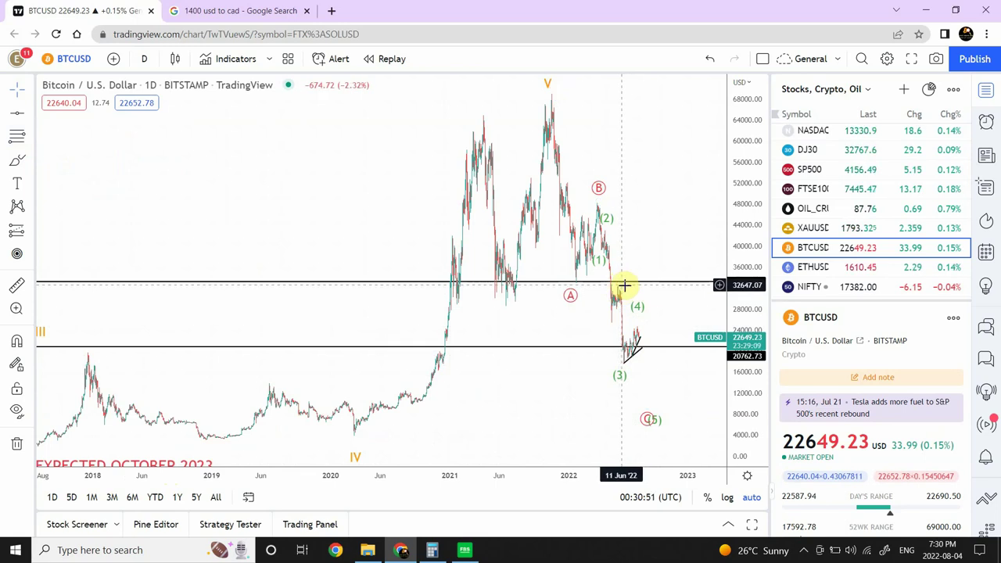
left_click(642, 346)
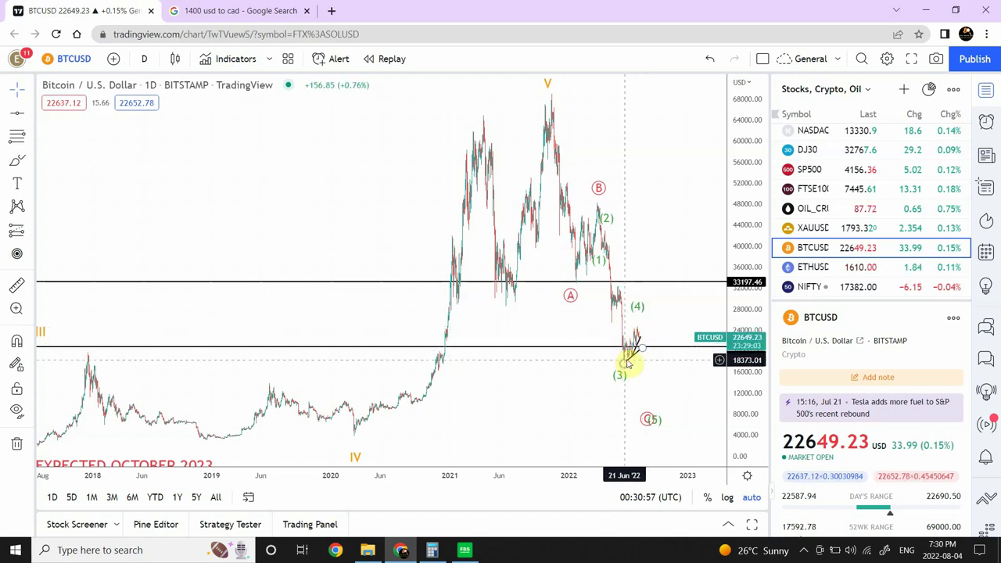
left_click(626, 362)
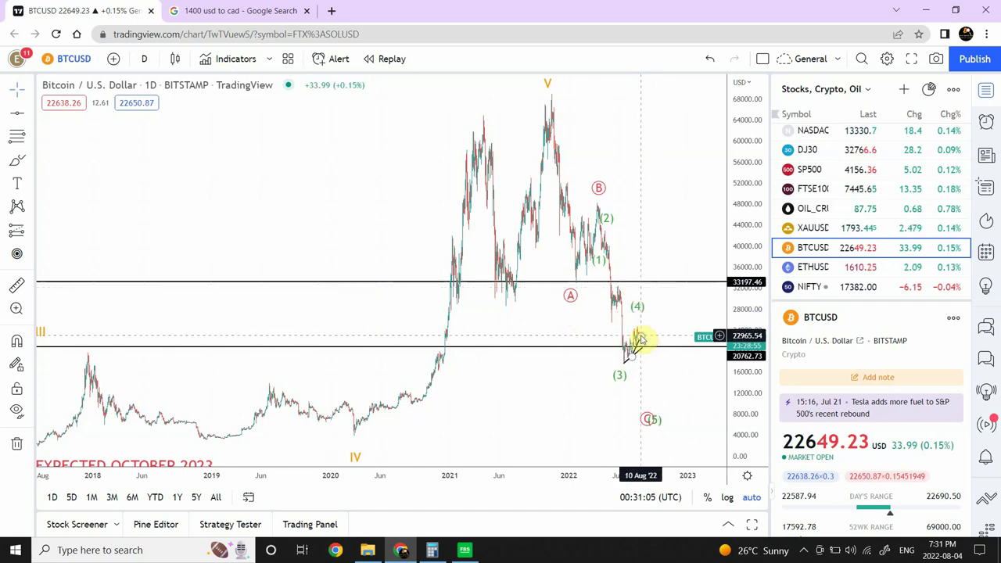
left_click_drag(637, 340, 637, 347)
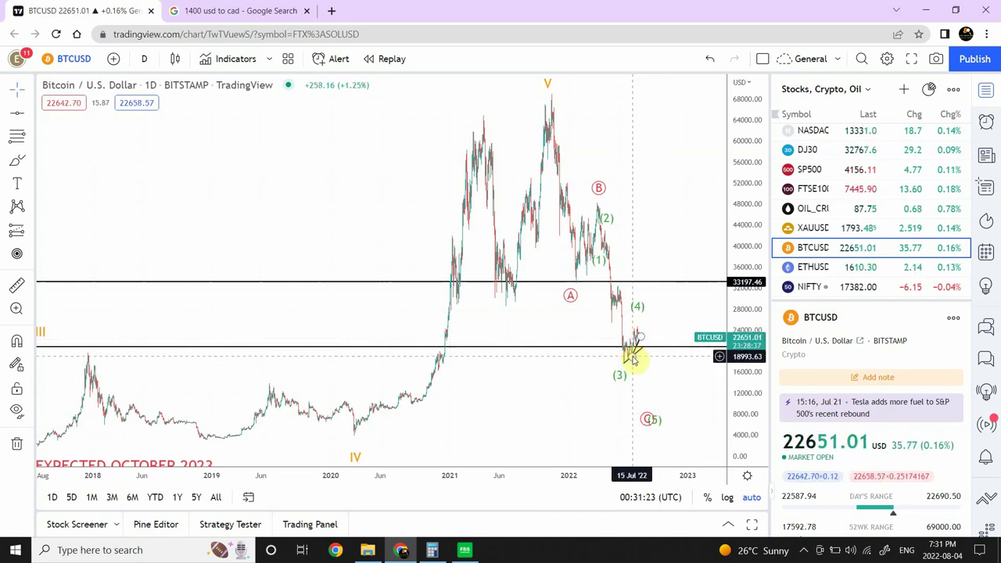
left_click(624, 362)
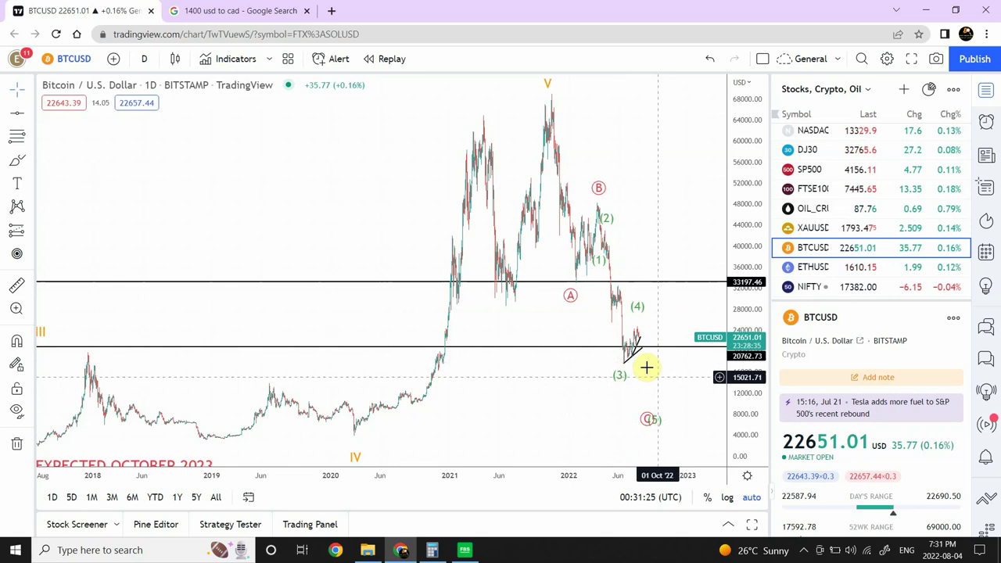
left_click(649, 420)
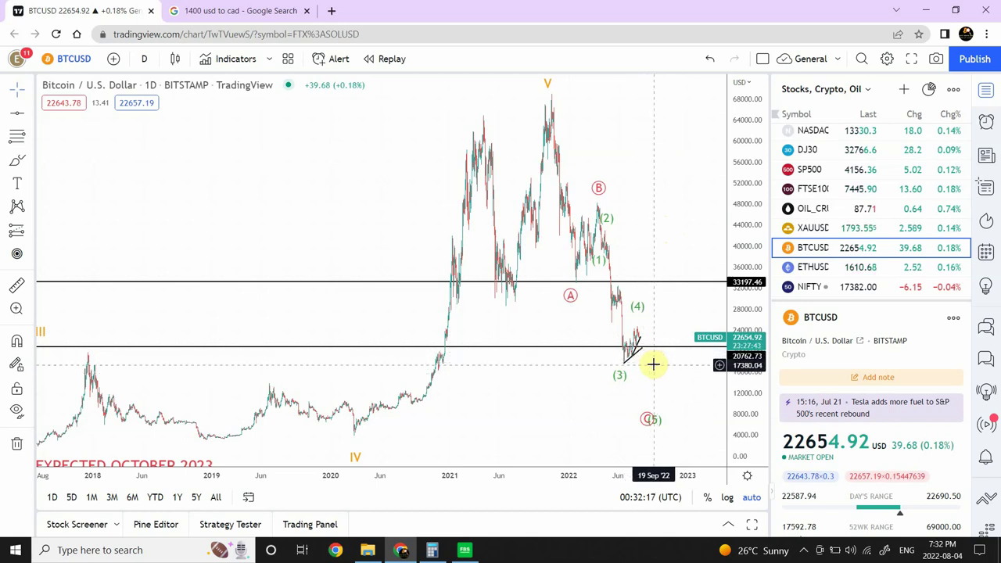
- Compare the ETHUSD chart and its target level with the BTCUSD wave count on the 1-day interval
left_click(860, 268)
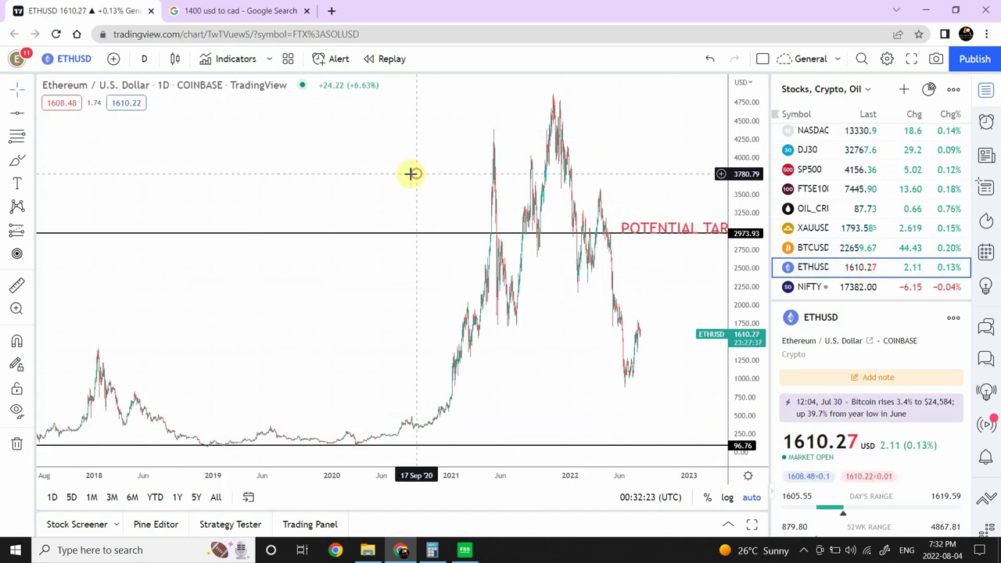
left_click_drag(412, 172, 221, 170)
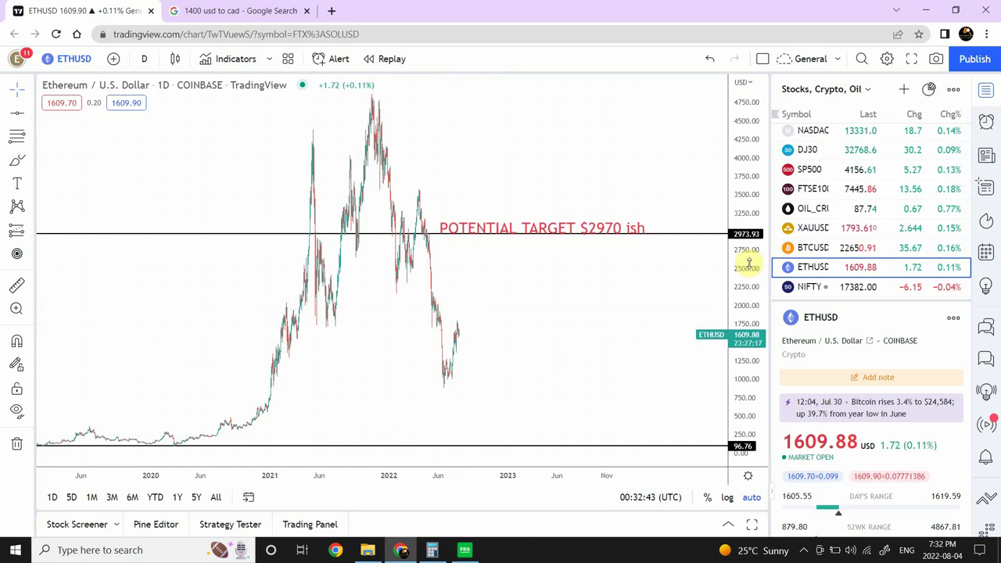
left_click(829, 248)
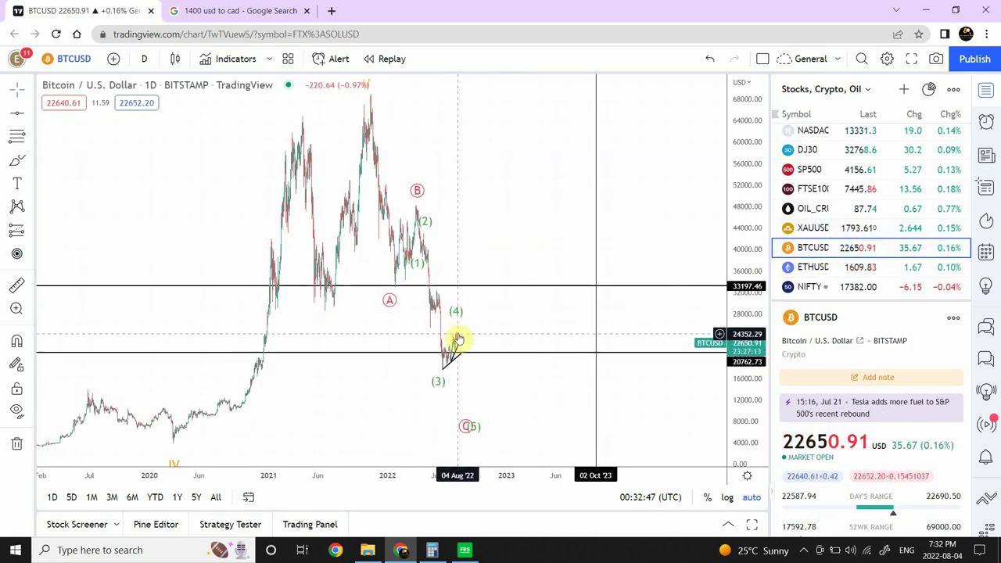
left_click_drag(456, 317, 446, 306)
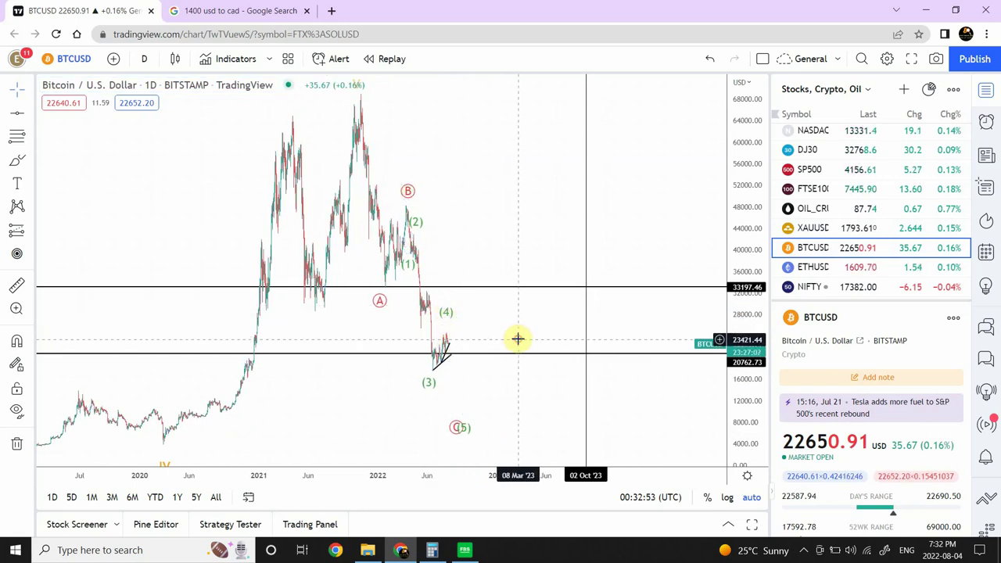
- Delete the "POTENTIAL TARGET $2970 ish" text and the horizontal line at 2973.93 from the ETHUSD chart
left_click(813, 268)
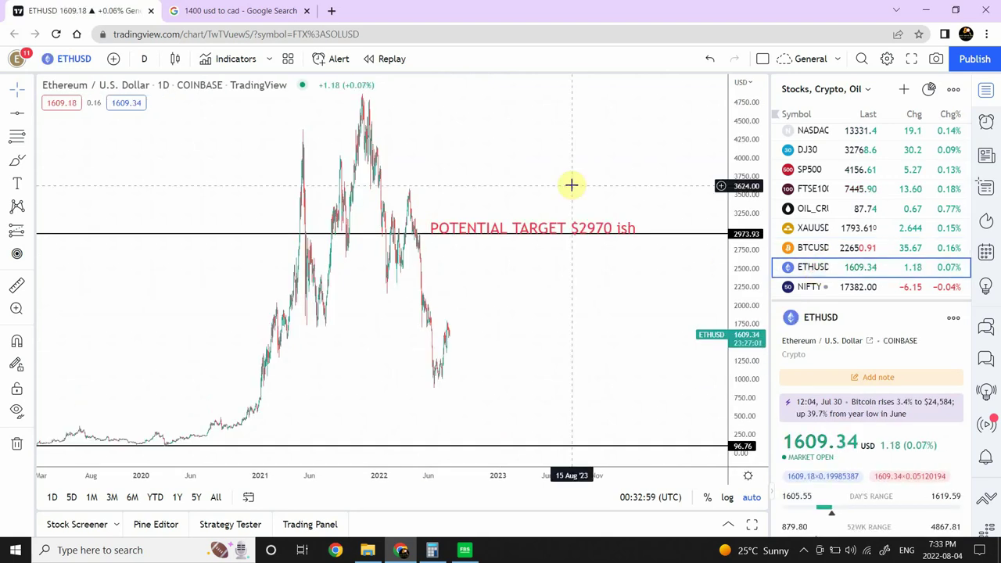
left_click(514, 227)
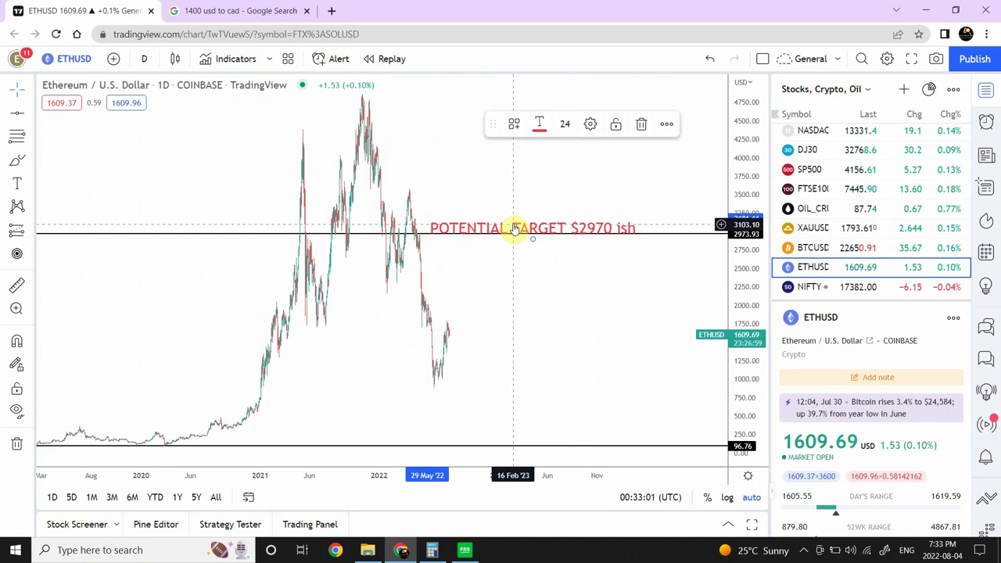
key("Delete")
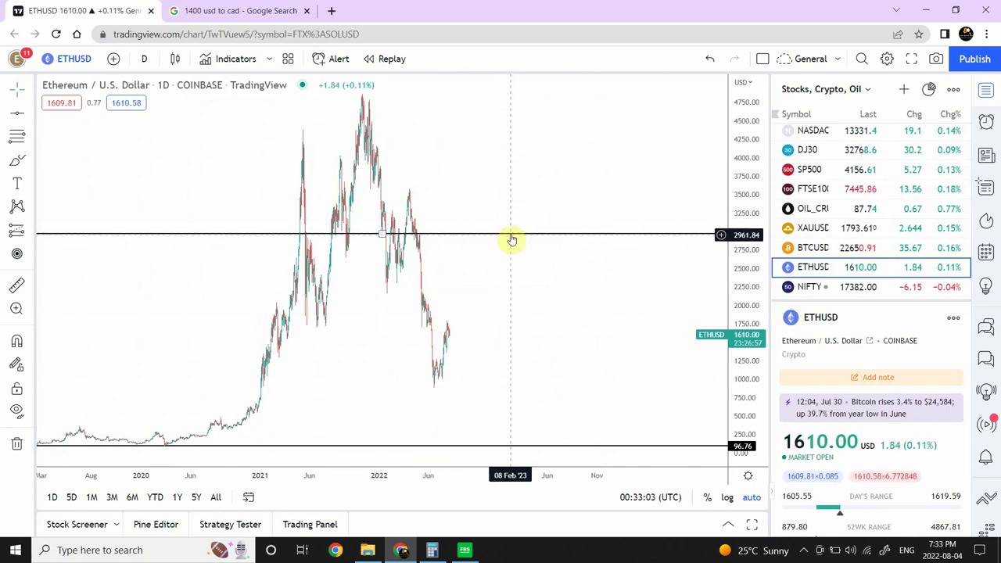
left_click(510, 234)
key("Delete")
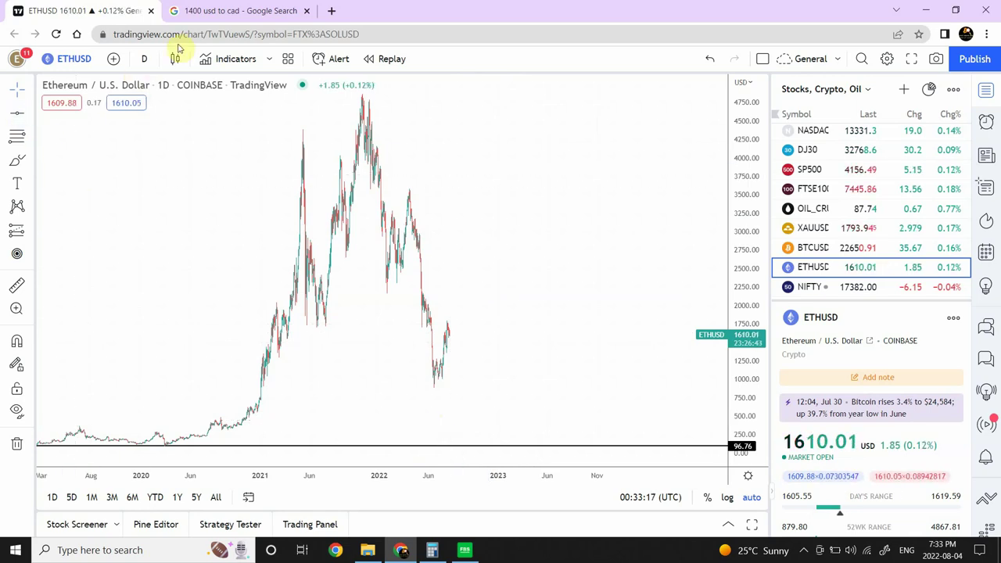
- Switch ETHUSD to the 1-hour interval and examine the rise from the June low to the late July high
left_click(146, 60)
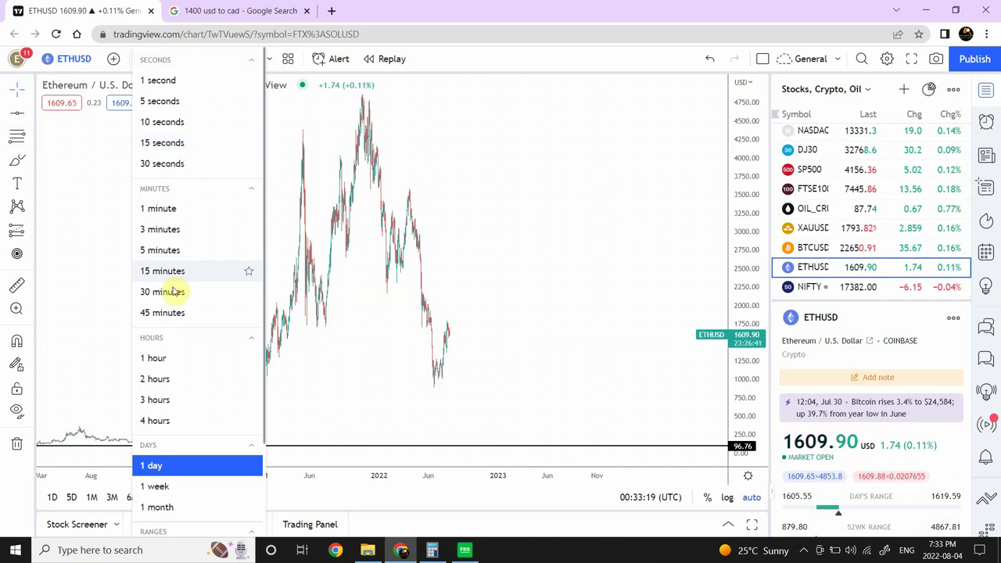
left_click(161, 361)
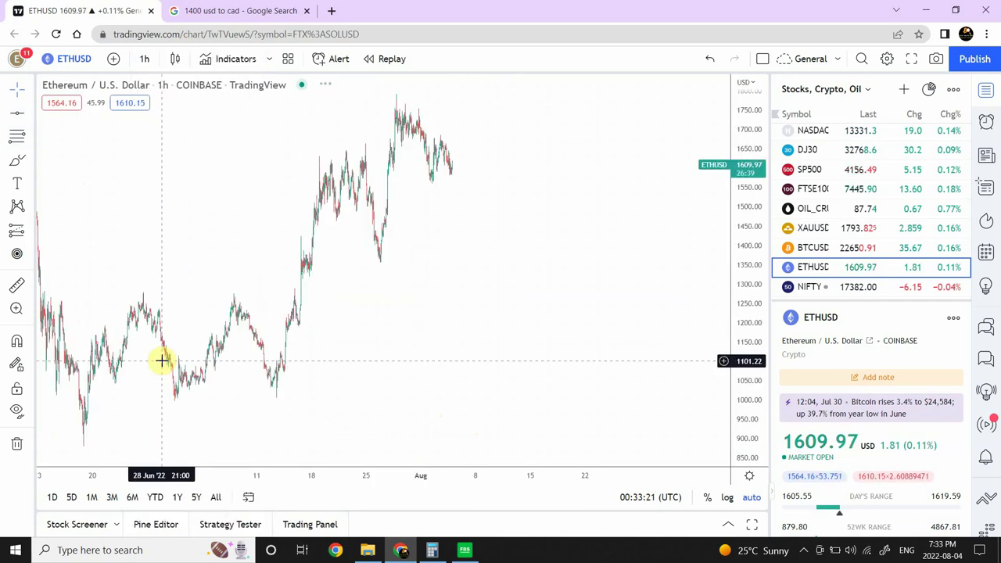
left_click_drag(223, 197, 342, 195)
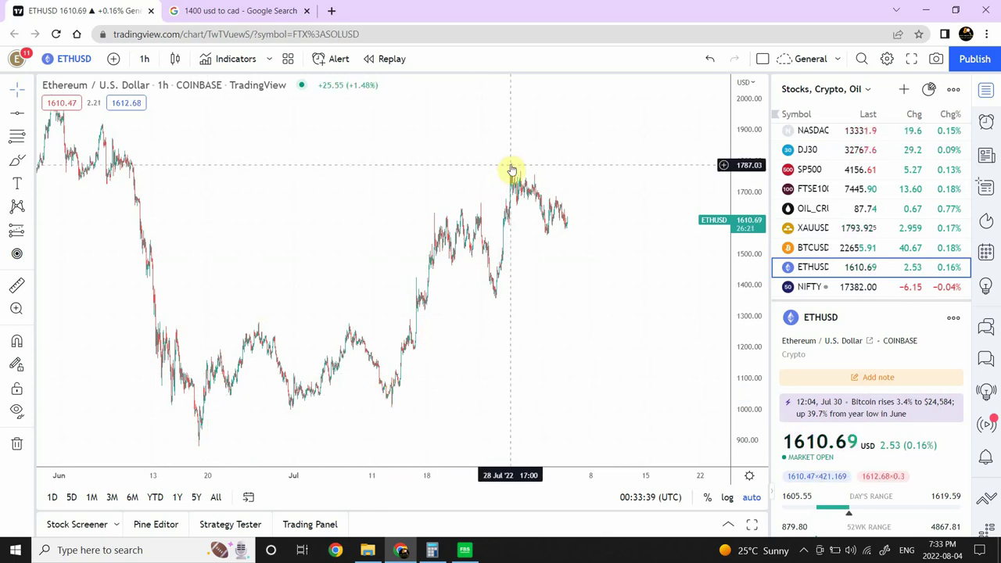
- Add a horizontal support line to the 1-hour ETHUSD chart at the 26 July low, about 1358.89
left_click(17, 115)
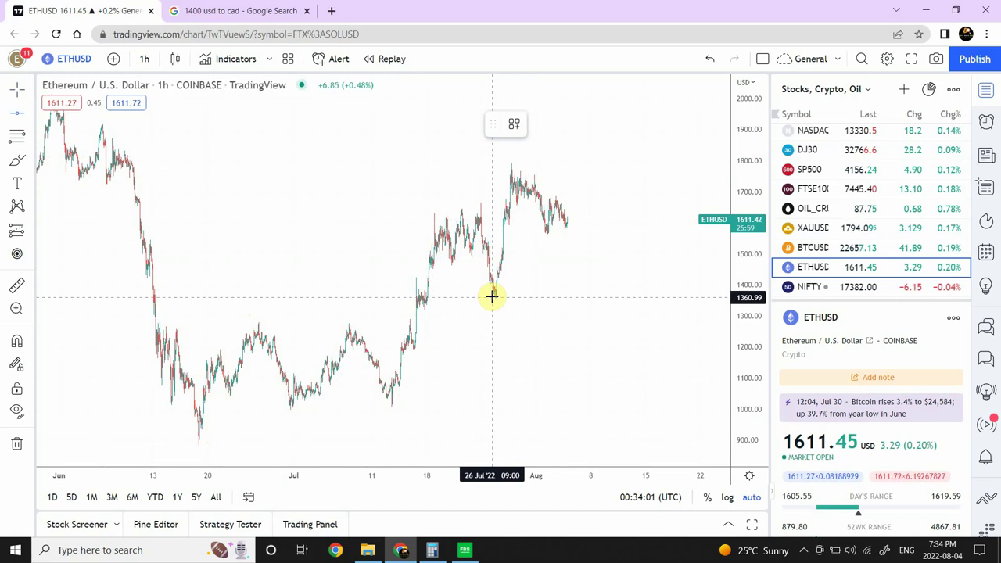
left_click(14, 117)
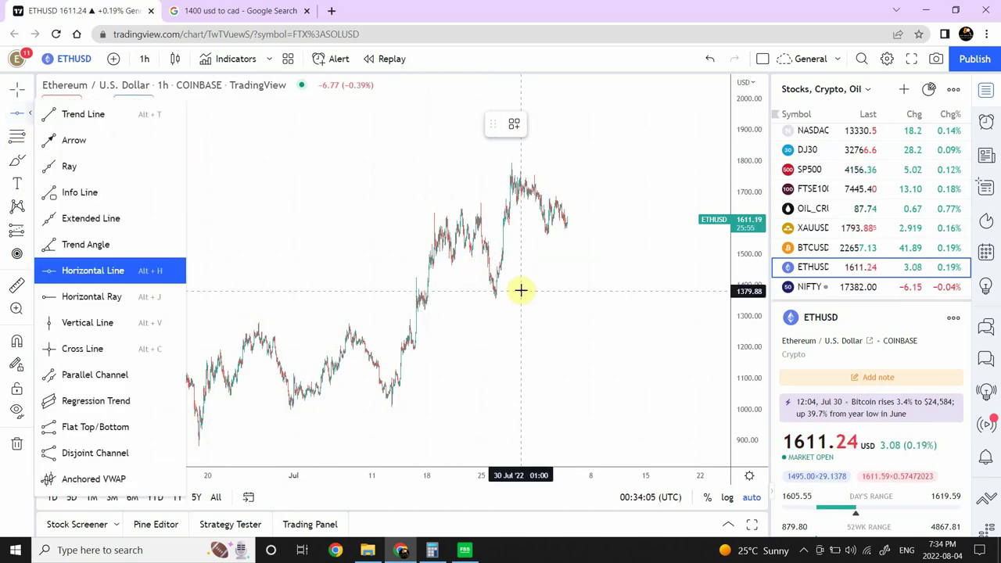
left_click(495, 298)
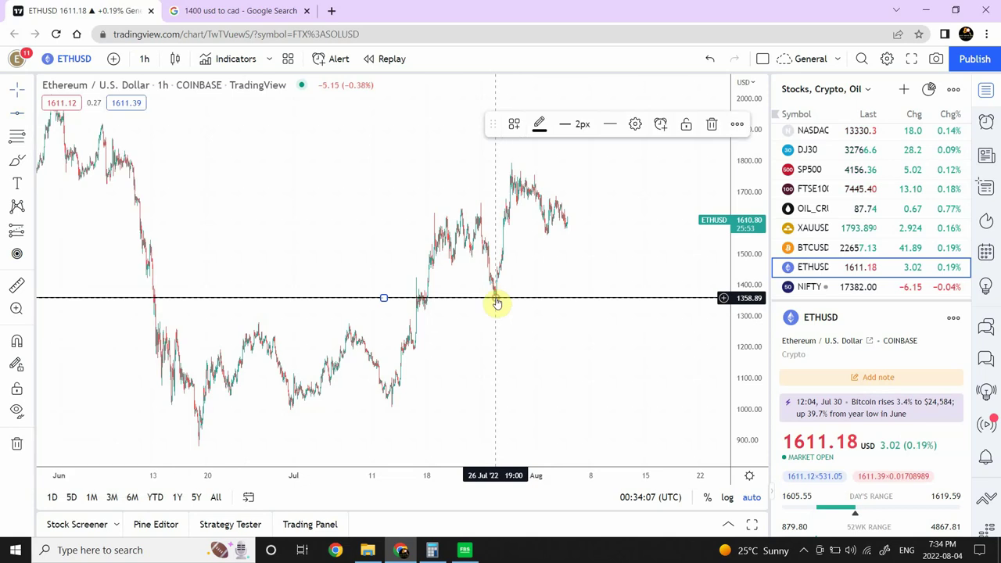
left_click(564, 332)
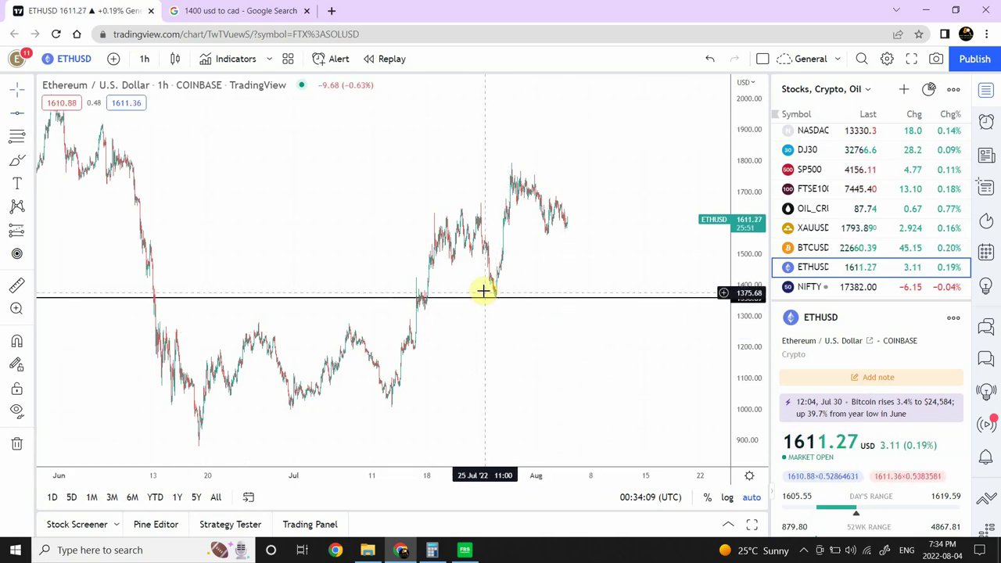
- Draw a rising trend line from the 18 June low at about 880.39 past the mid-July low to about 1207.79 on 23 August
left_click(31, 115)
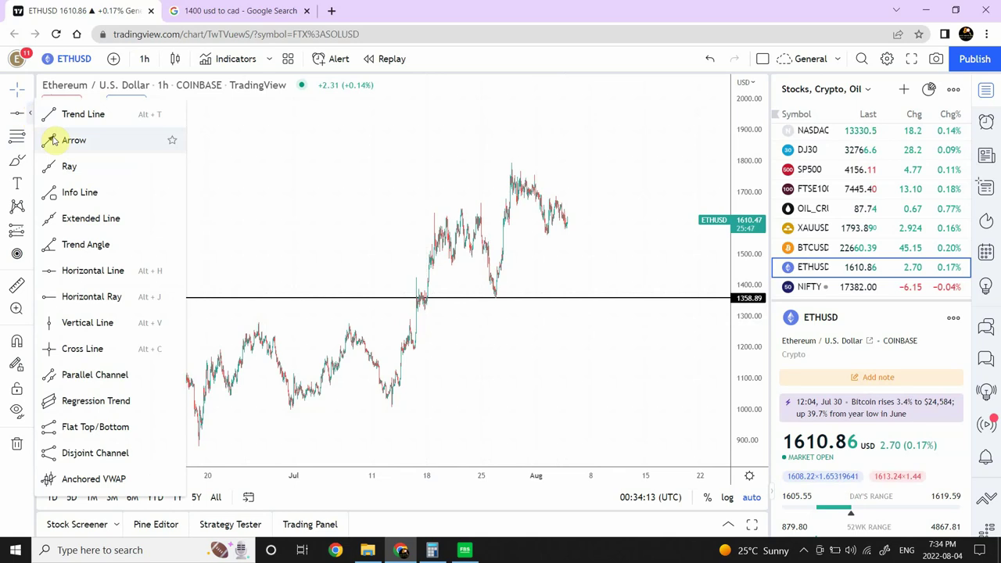
left_click(89, 114)
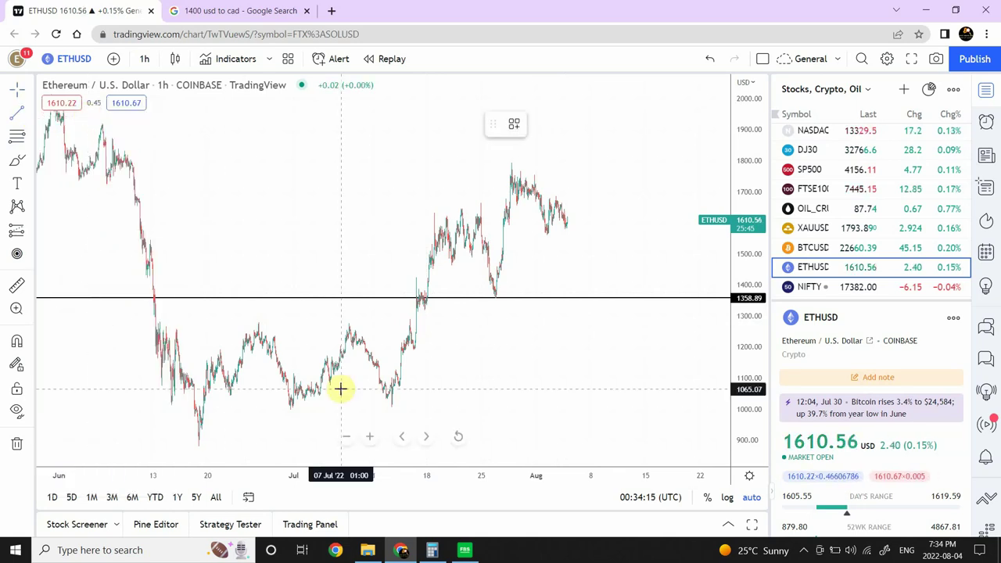
left_click(200, 446)
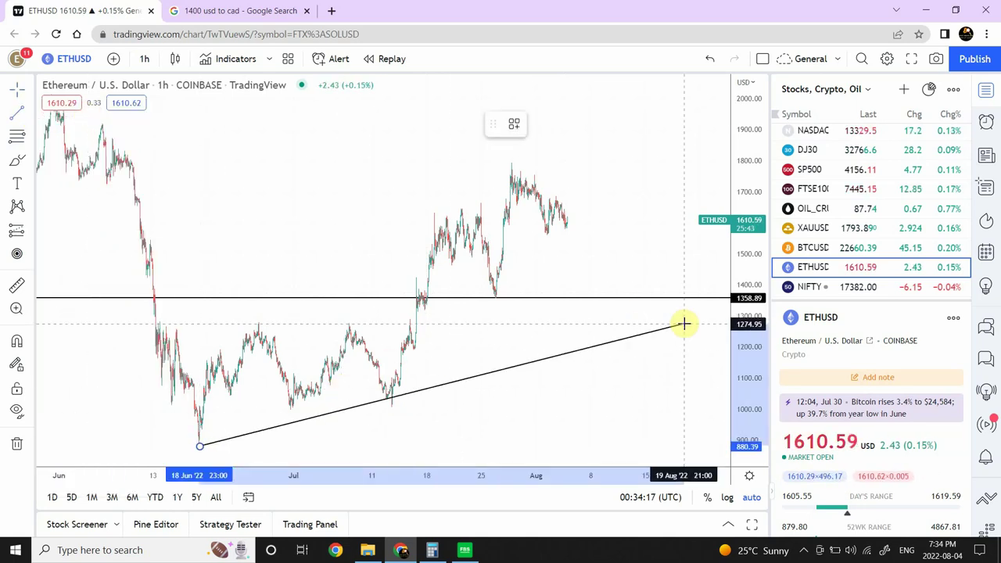
left_click(713, 345)
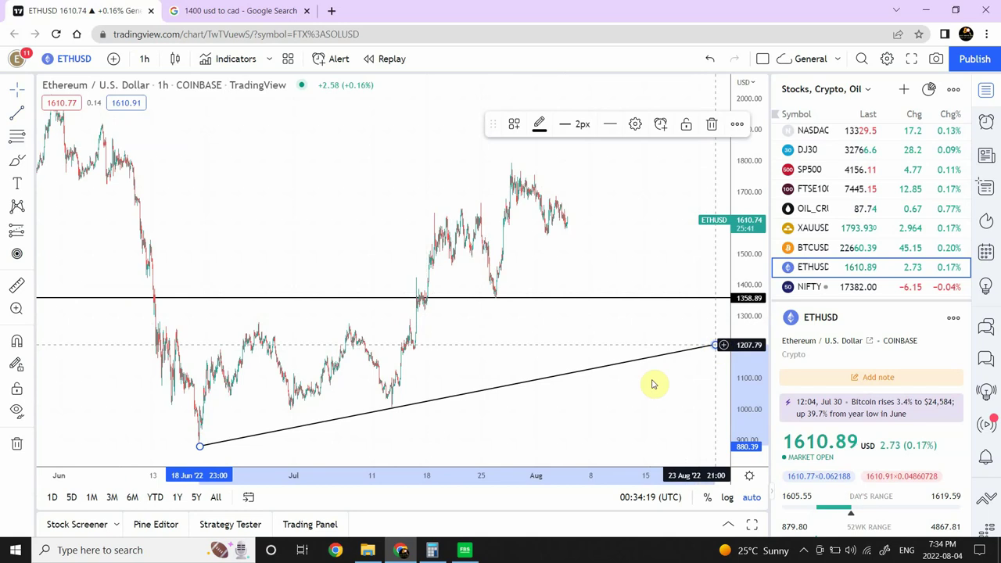
left_click(546, 433)
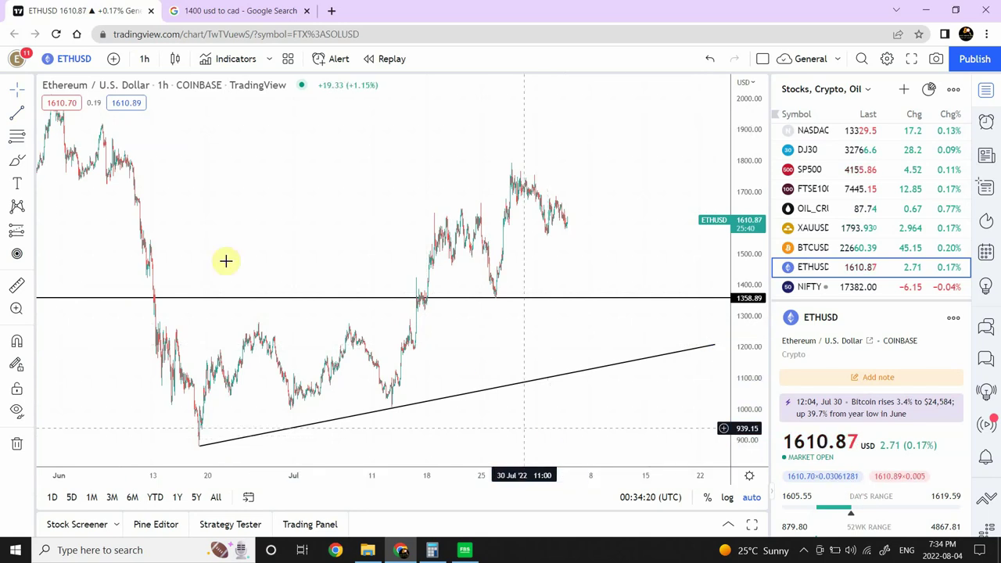
- Draw a steeper trend line from the 13 July low near 1006 along the late July low to mid-August, fine-tuning both ends
left_click(18, 115)
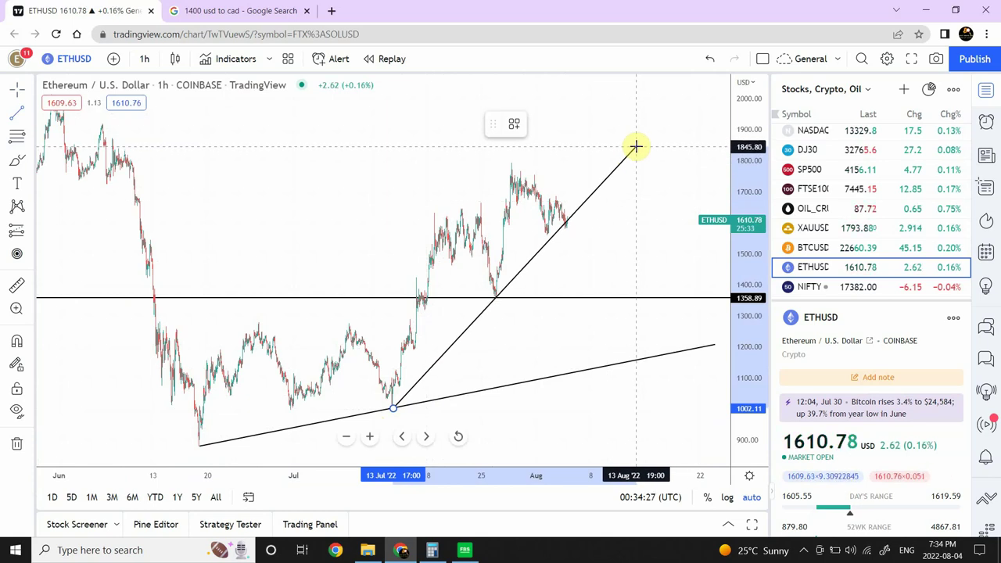
left_click(636, 147)
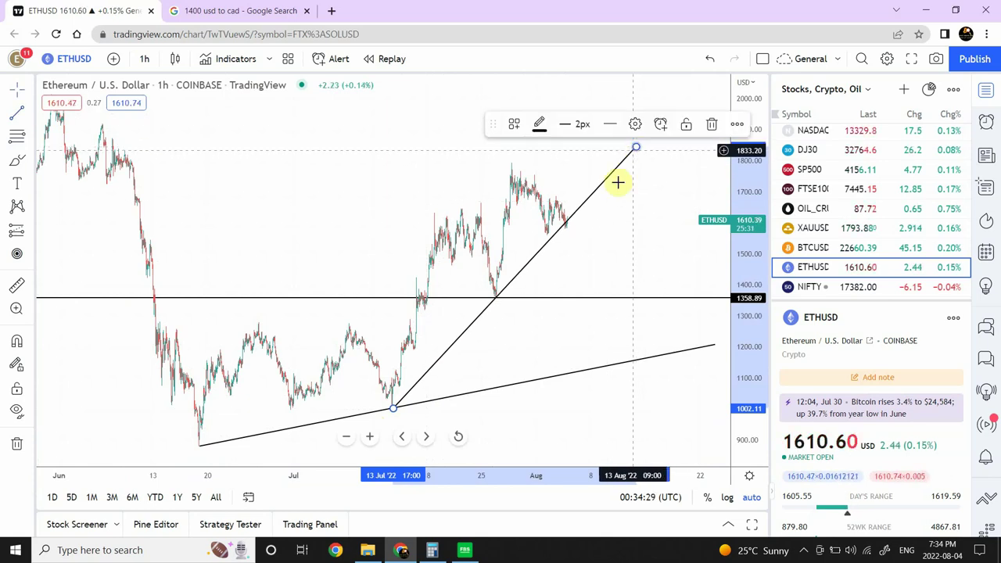
left_click(646, 206)
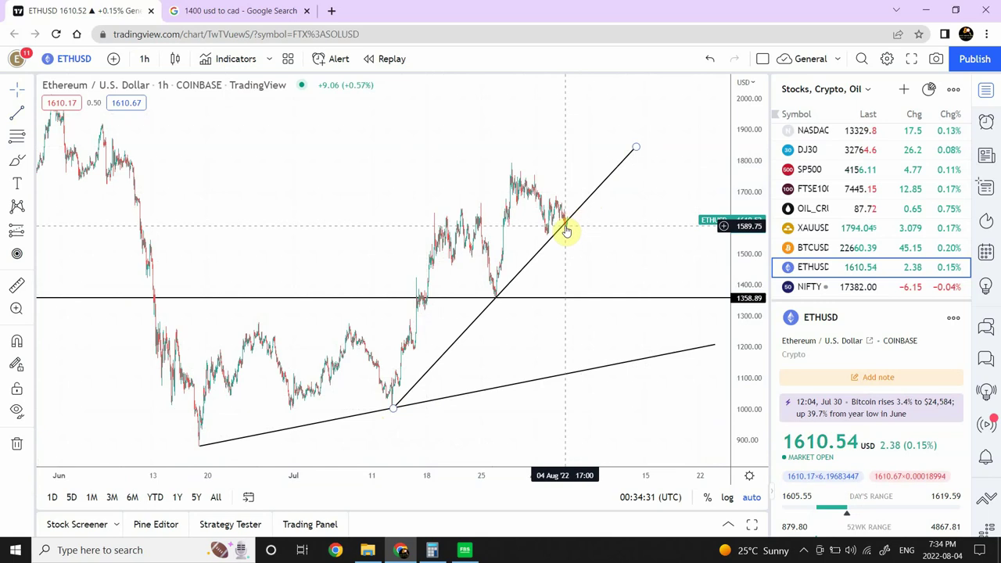
left_click(394, 408)
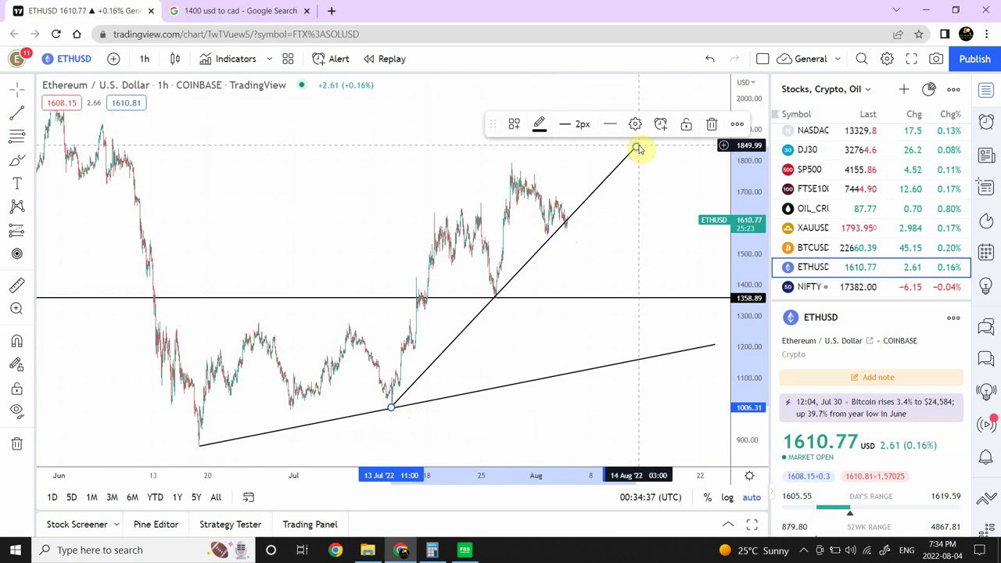
left_click_drag(638, 150, 639, 155)
left_click(614, 210)
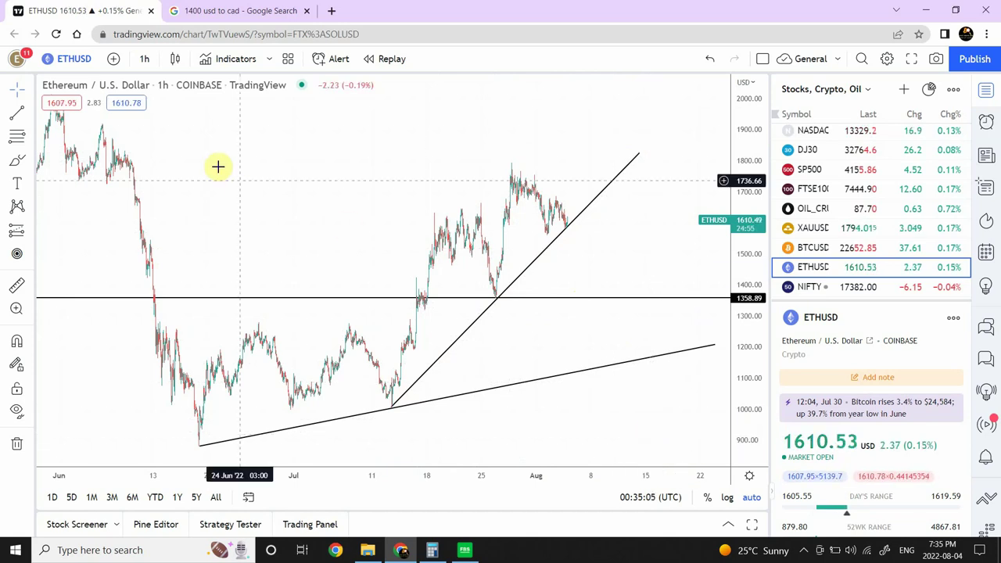
- Switch ETHUSD to the 1-day interval and examine the new support and trend lines against the decline from the November 2021 high
left_click(148, 61)
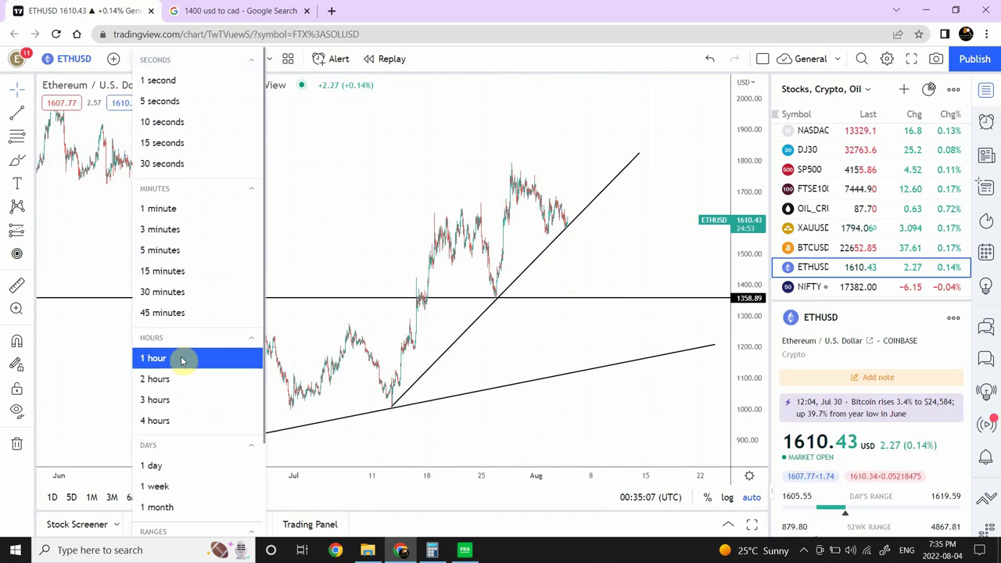
left_click(171, 466)
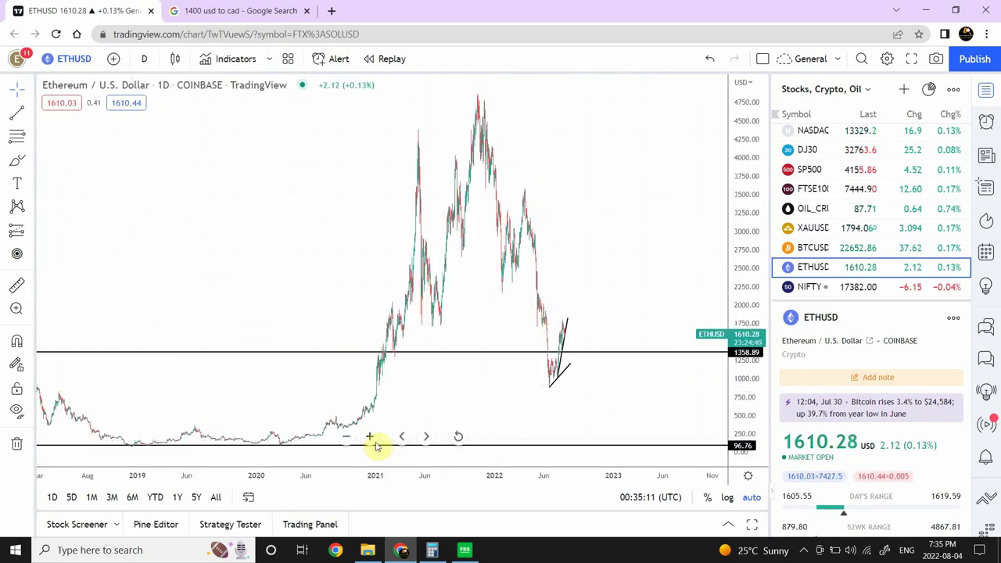
left_click(370, 439)
left_click(370, 438)
left_click(370, 438)
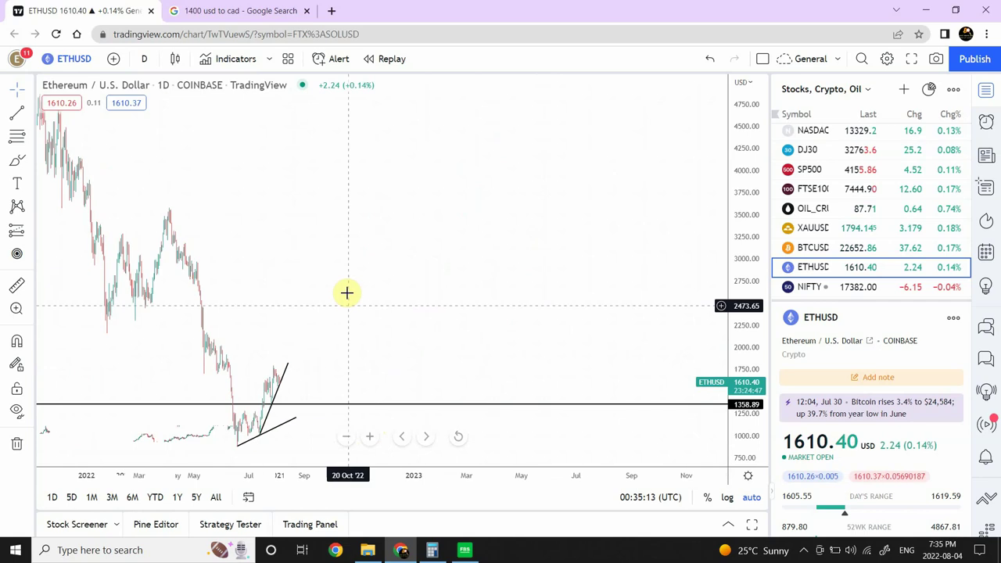
left_click_drag(357, 282, 624, 266)
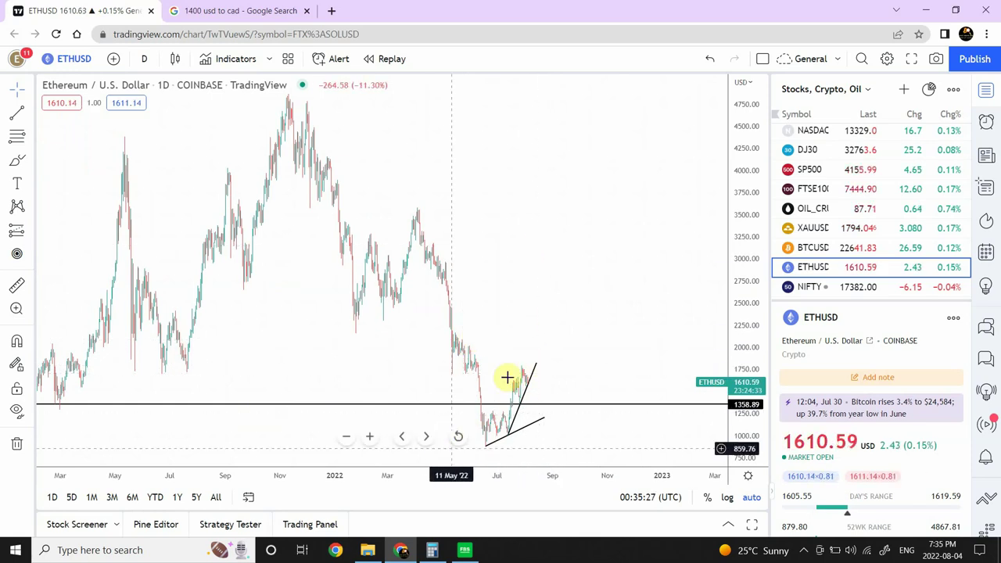
left_click_drag(535, 369, 536, 364)
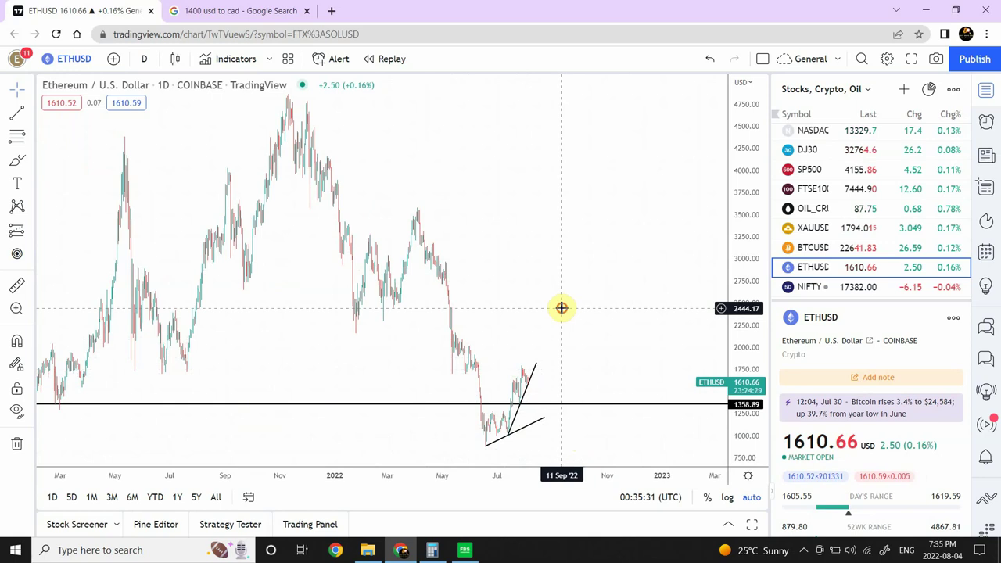
left_click_drag(562, 308, 428, 277)
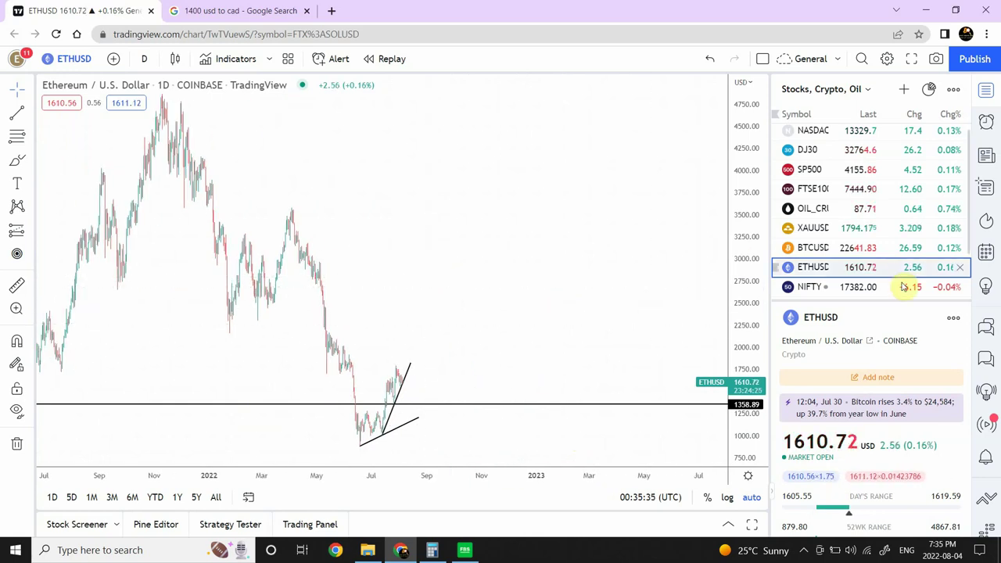
- Open the NIFTY daily chart and lower the wave iv label to just above the early August high, at about 17537
left_click(858, 290)
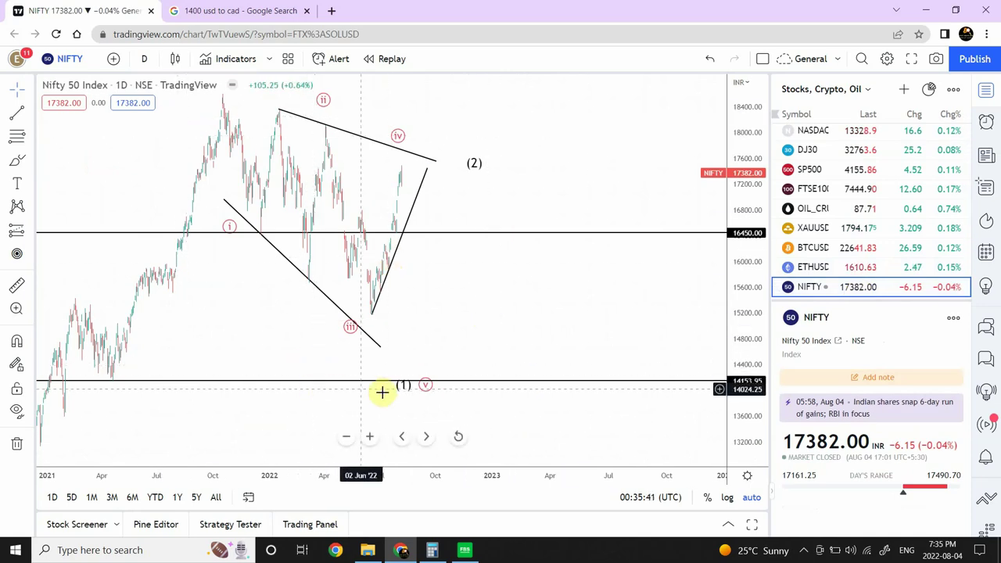
left_click(370, 438)
left_click(370, 438)
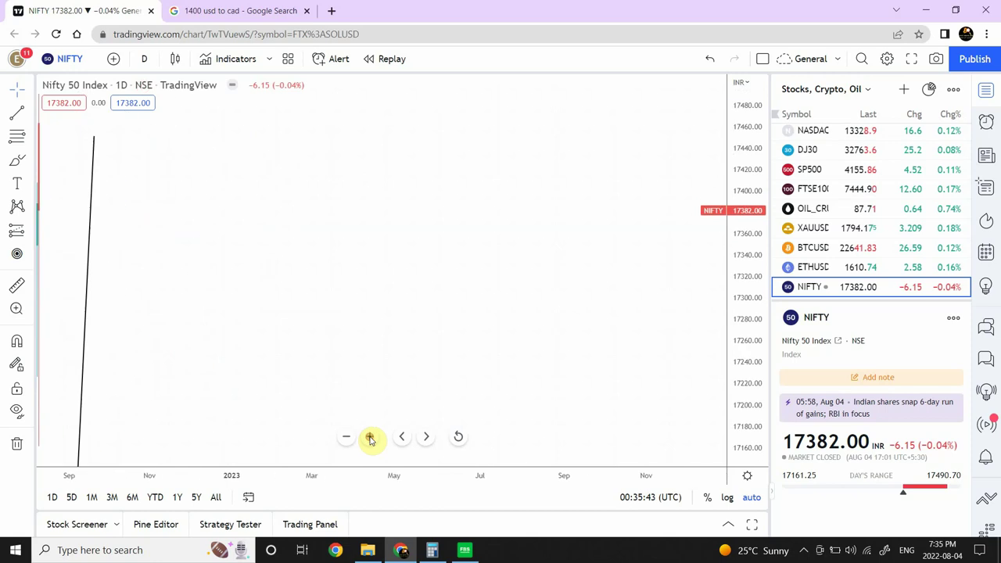
left_click_drag(306, 221, 694, 271)
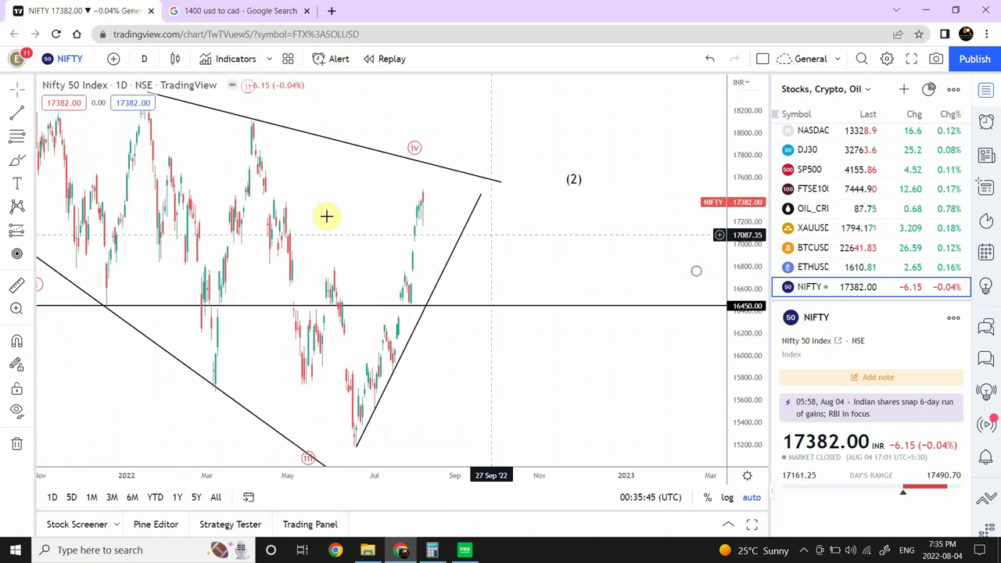
left_click_drag(318, 210, 479, 227)
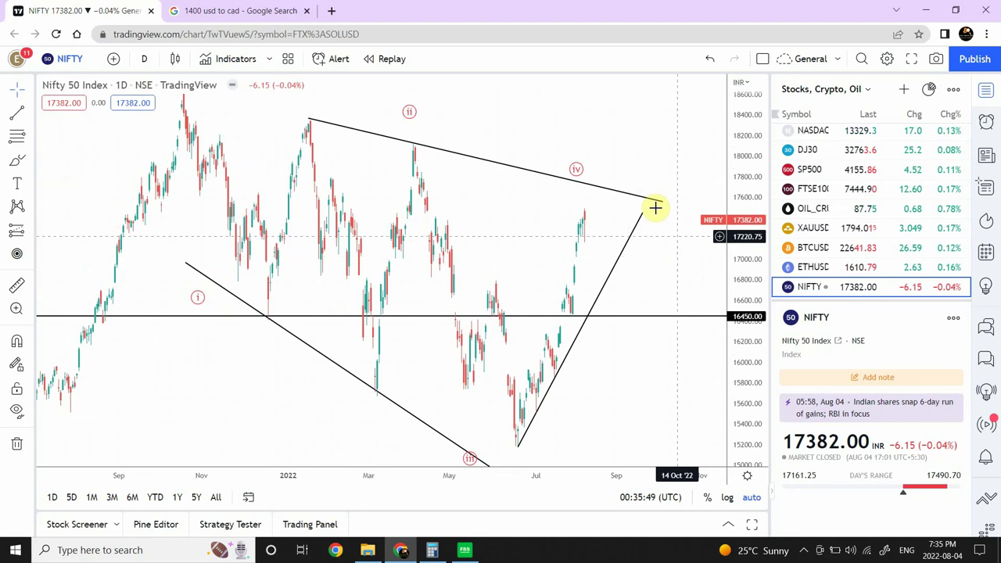
left_click(577, 182)
left_click_drag(577, 183, 581, 204)
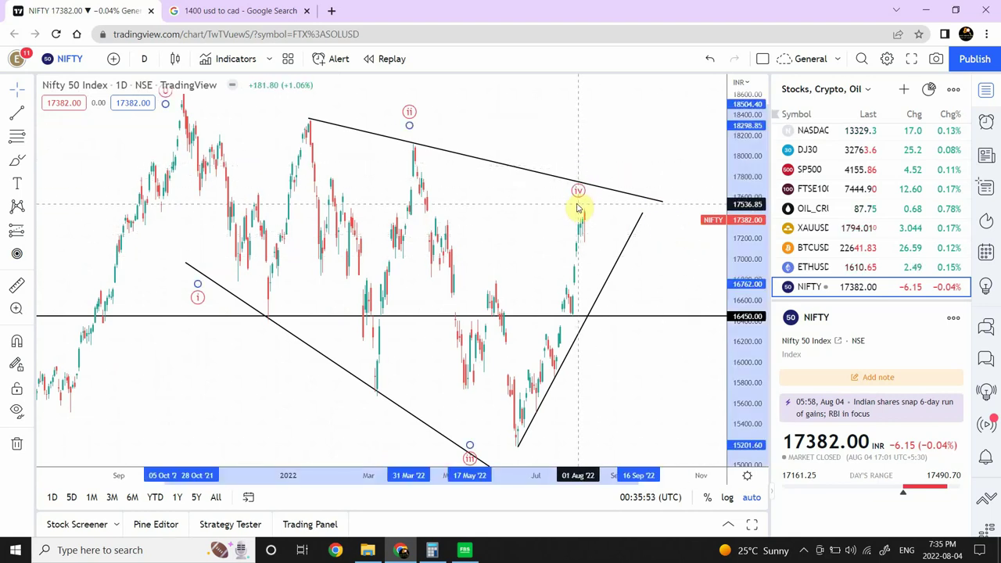
left_click(605, 161)
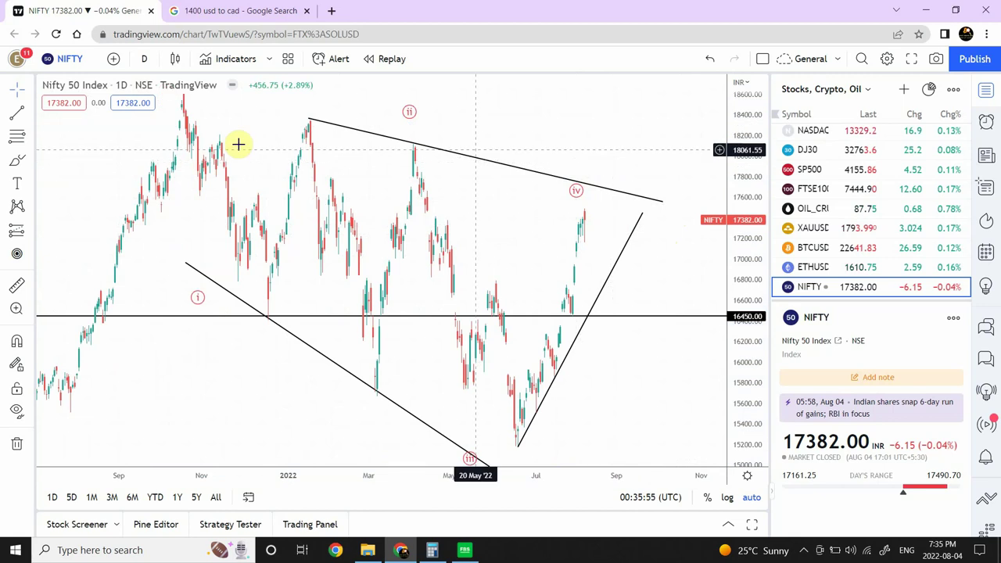
- On NIFTY's 1-hour interval, draw a trend line from the 14 July low at about 15856.60 along the late July low to about 17644 on 24 August
left_click(146, 61)
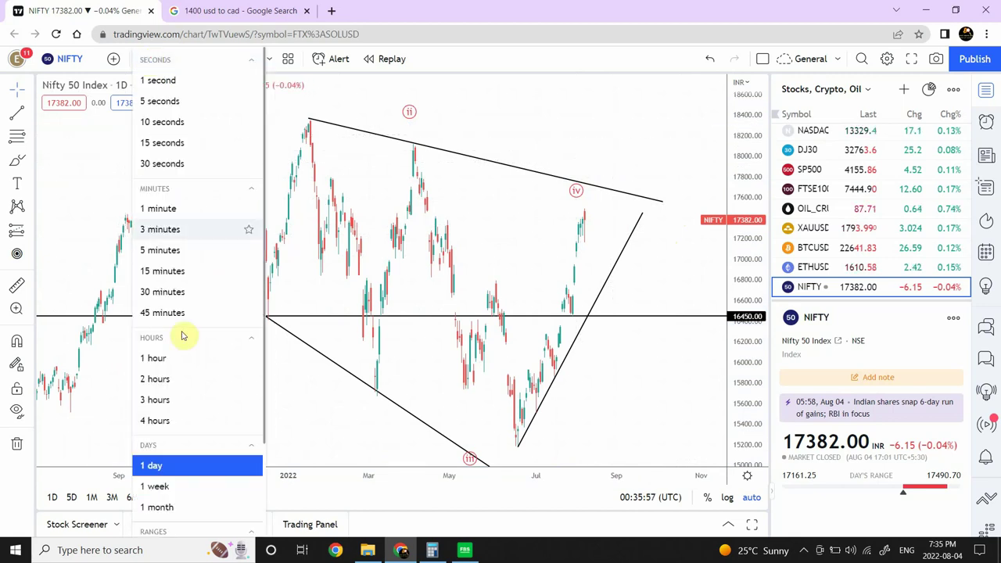
left_click(173, 359)
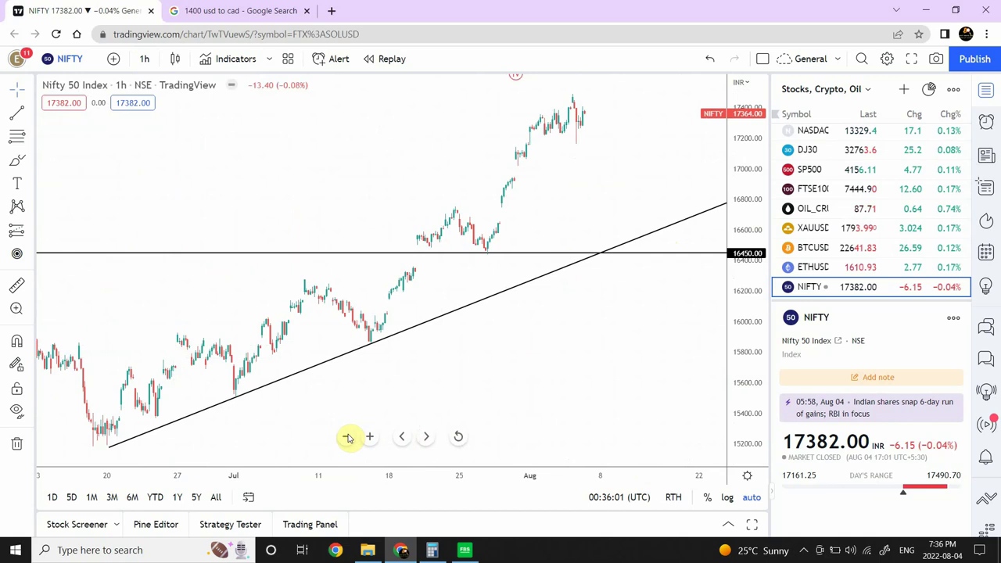
left_click(348, 438)
left_click(348, 437)
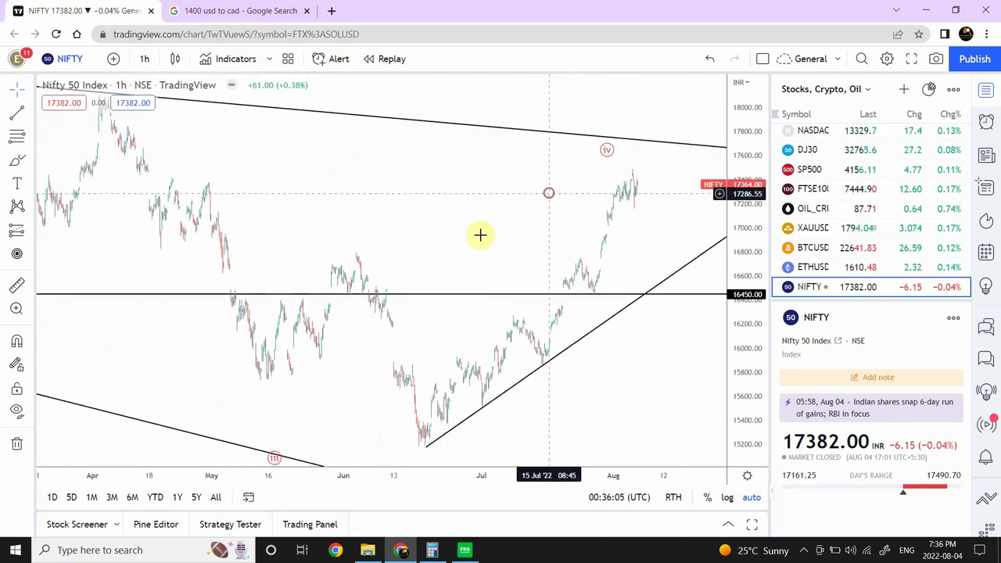
left_click_drag(526, 205, 459, 205)
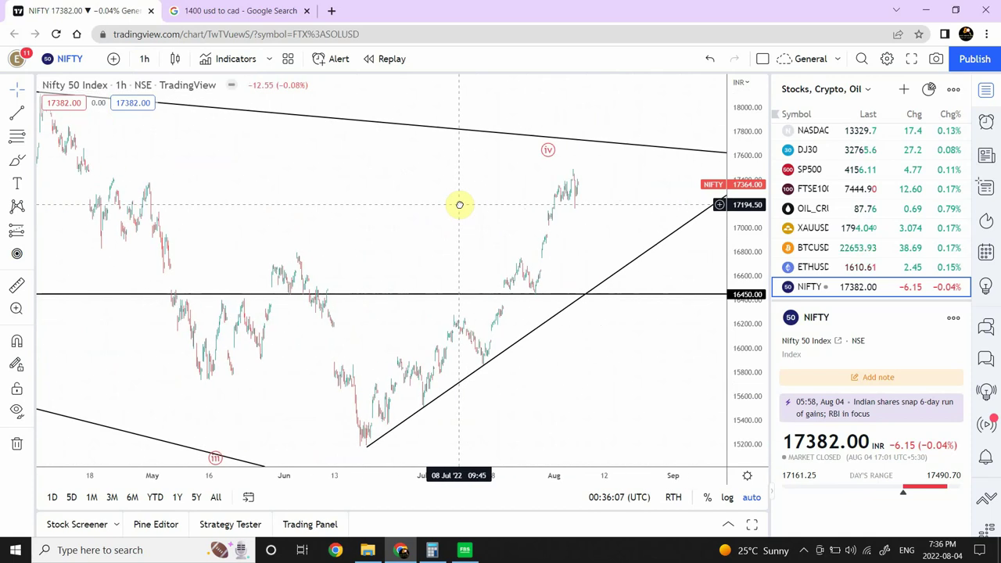
left_click(24, 115)
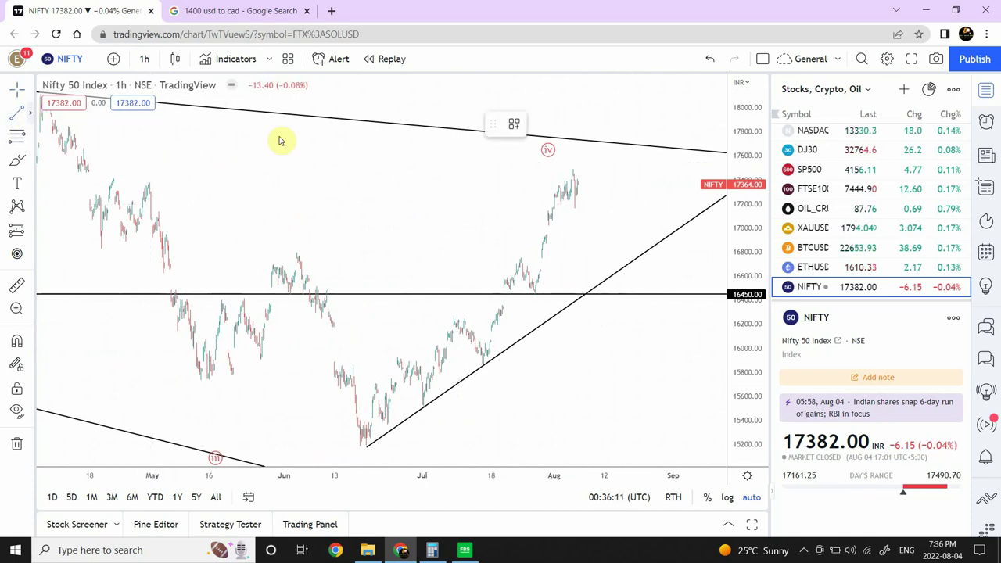
left_click(485, 363)
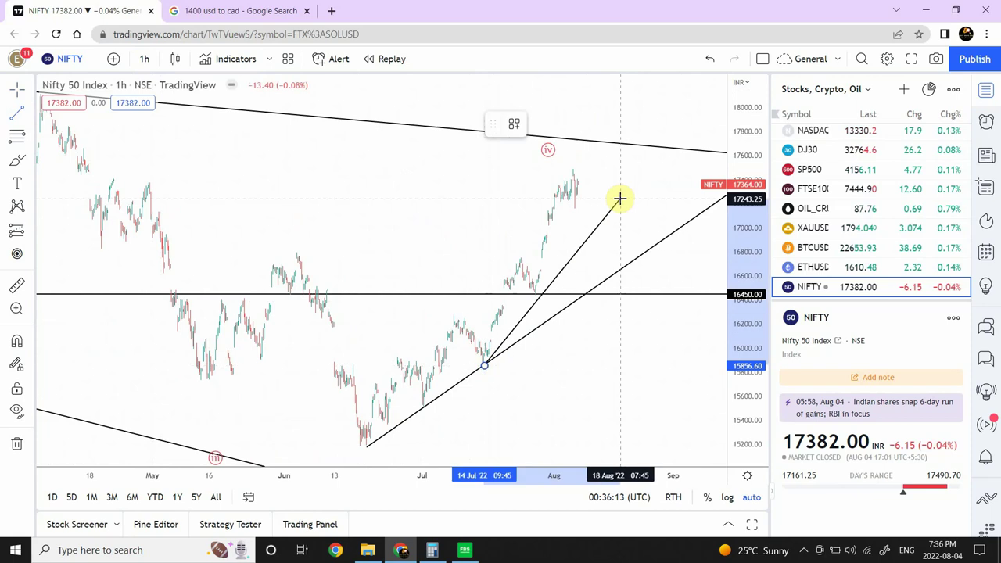
left_click(643, 150)
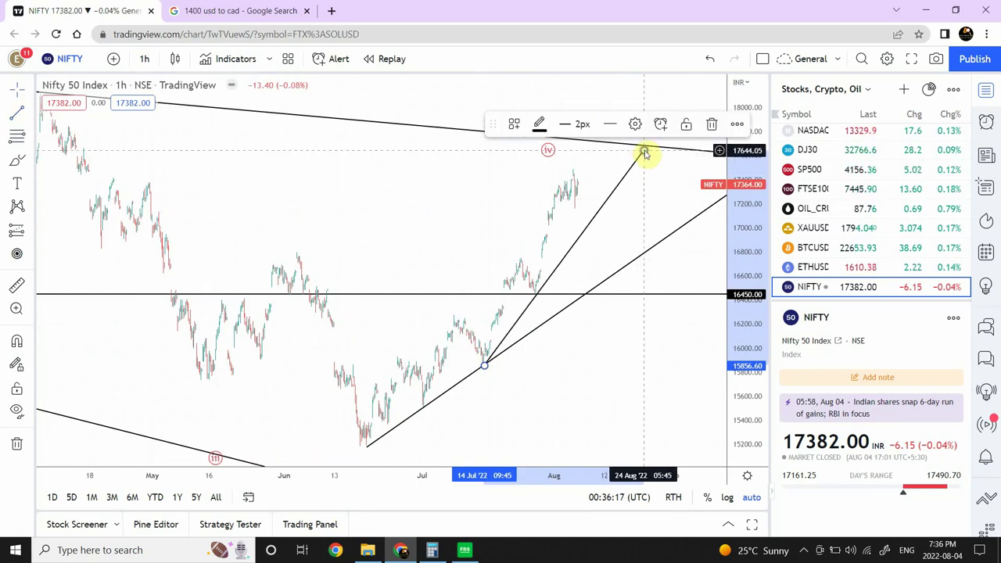
left_click(649, 169)
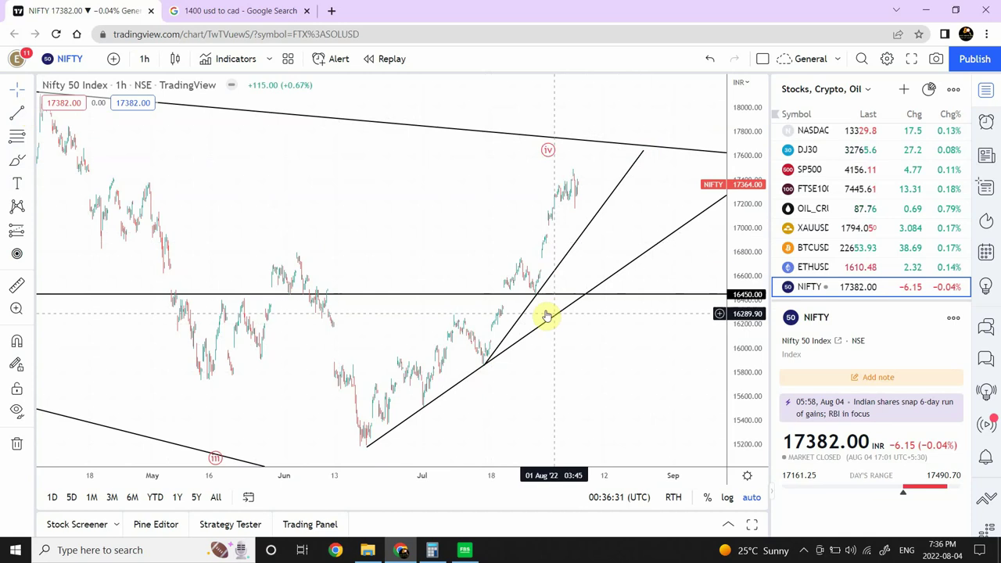
- Switch NIFTY to the 1-week interval and examine the wave count and supports from the 2020 low to the labelled wave (3)
left_click(149, 59)
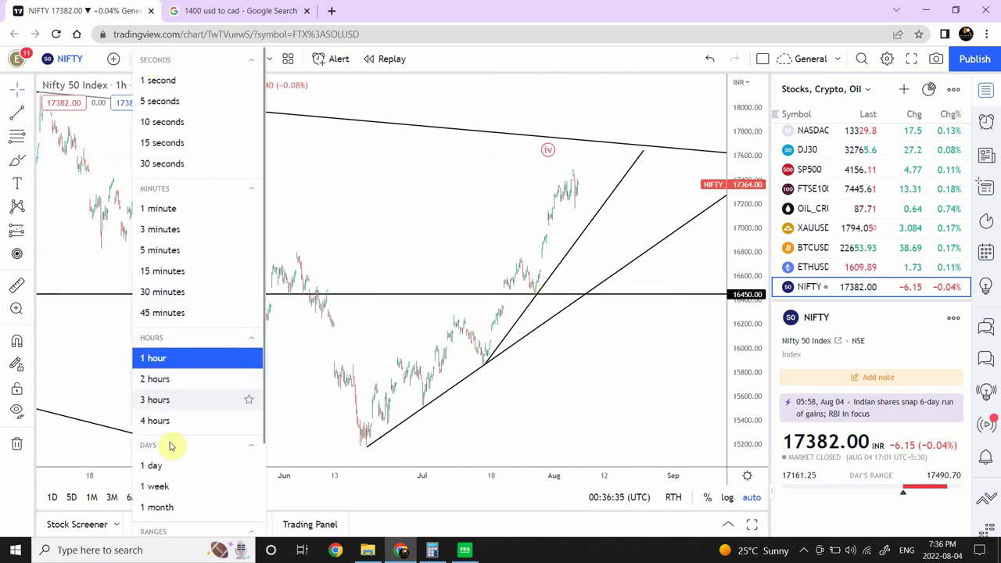
left_click(155, 486)
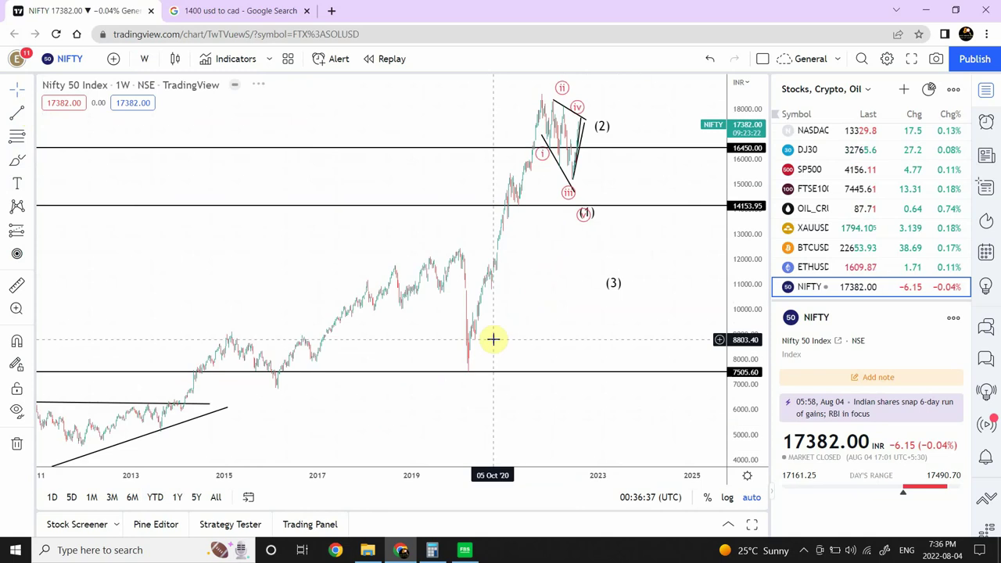
left_click(369, 437)
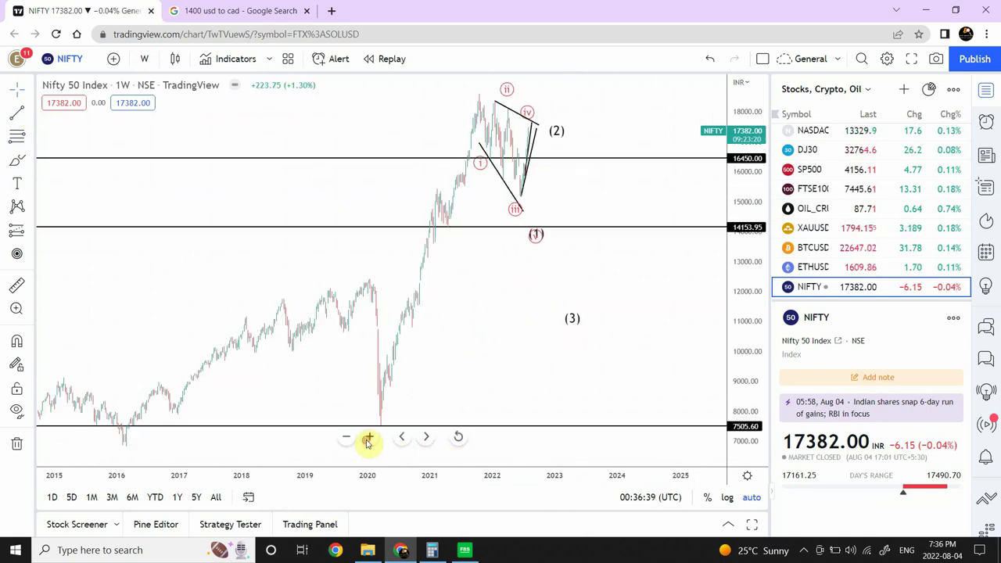
left_click(369, 437)
left_click(369, 437)
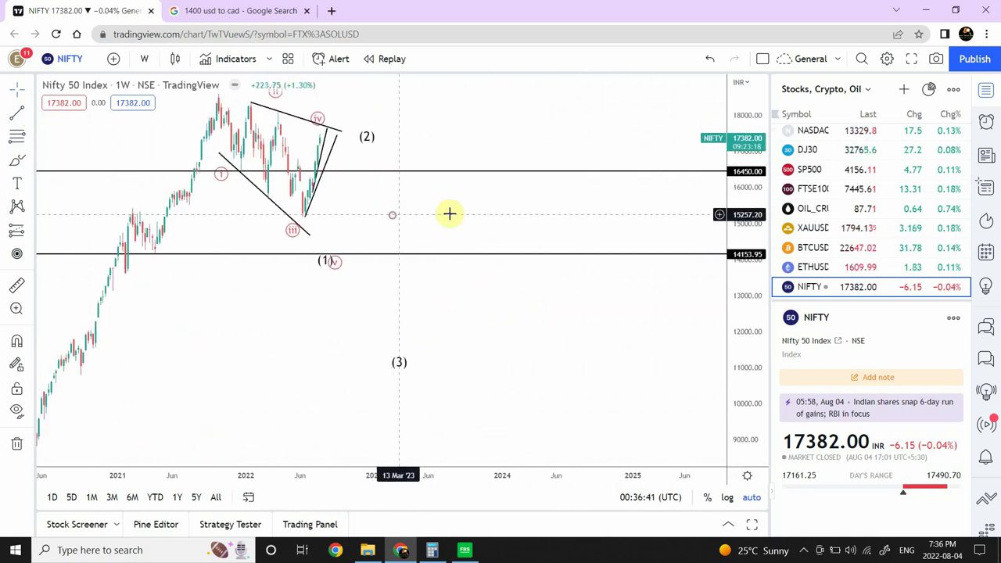
left_click_drag(449, 215, 584, 222)
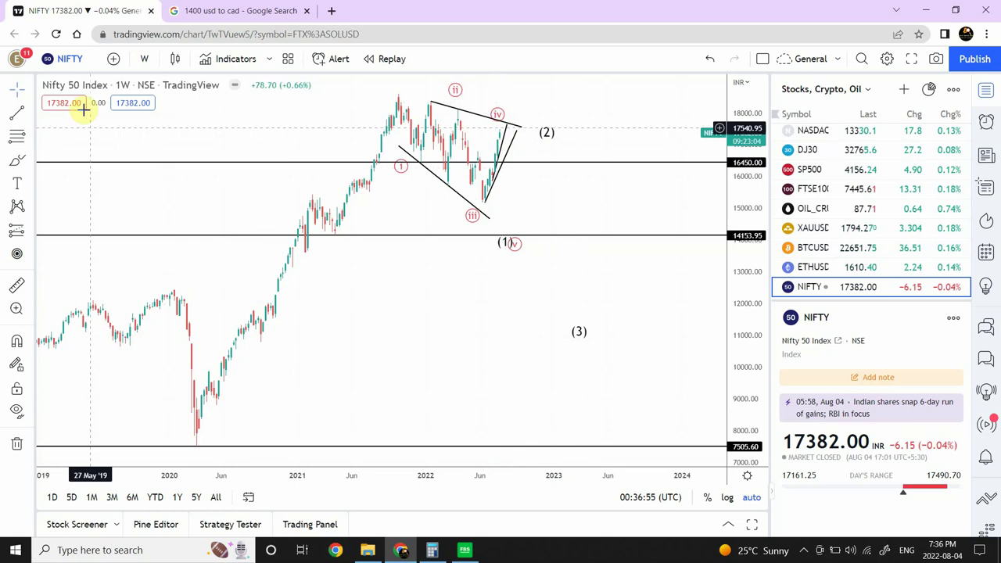
- On NIFTY's 1-day interval, add a horizontal support line at 17157.60, at the early August low
left_click(147, 61)
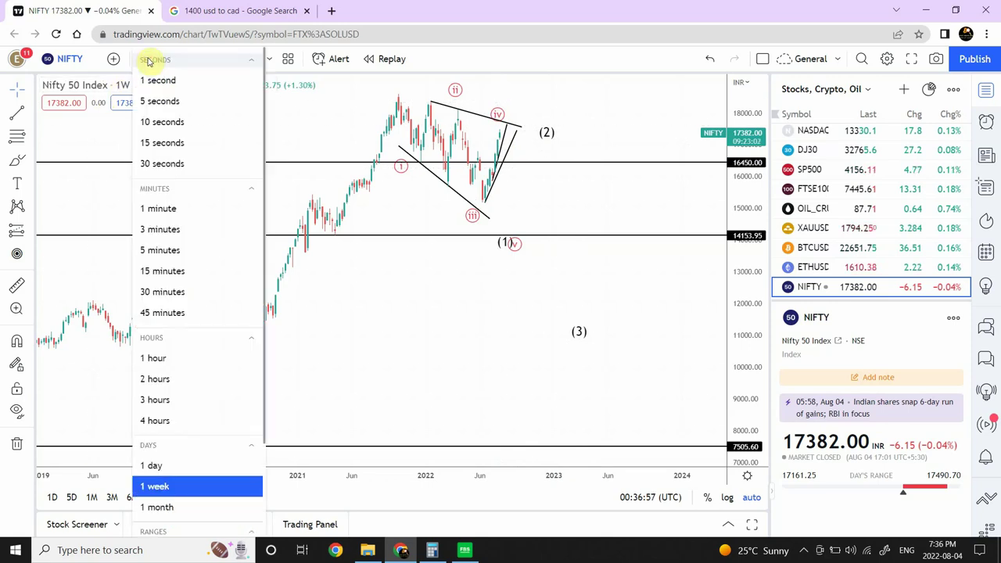
left_click(154, 465)
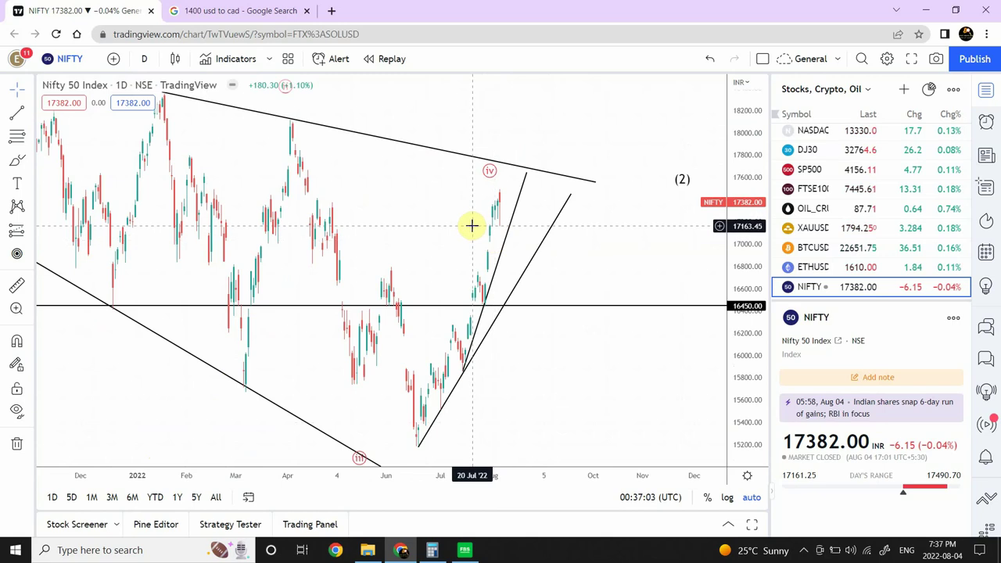
left_click(33, 115)
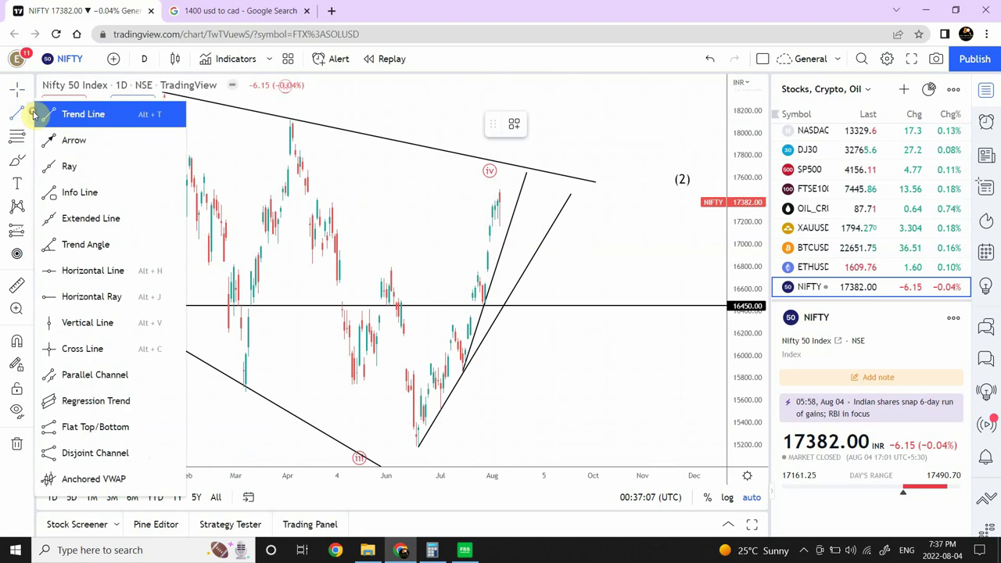
left_click(93, 297)
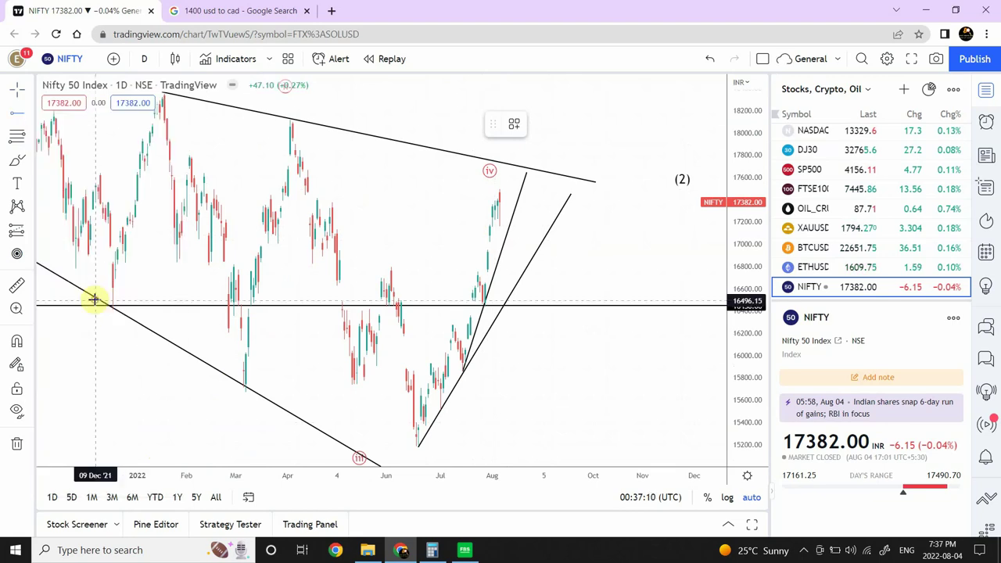
left_click(21, 114)
left_click(117, 268)
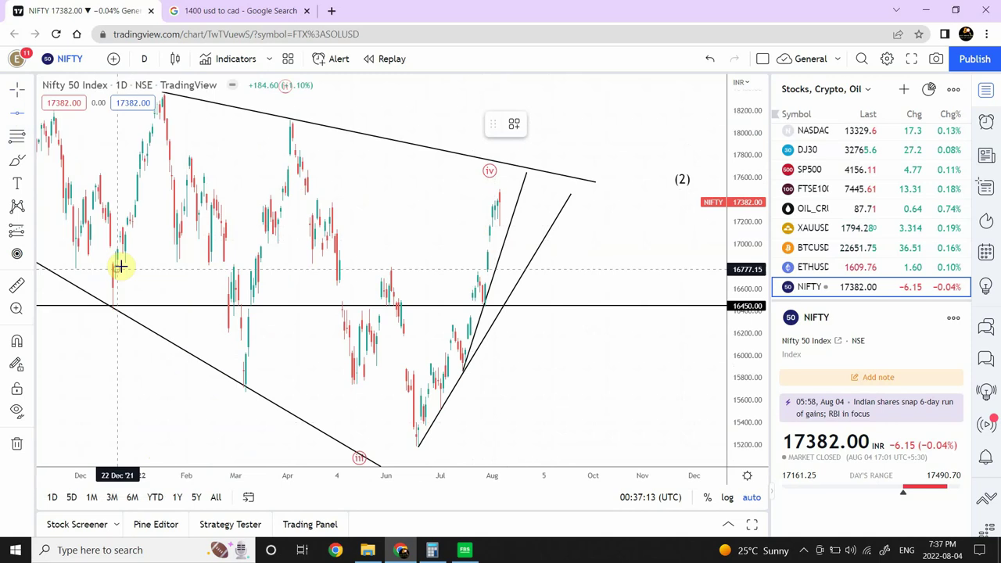
left_click(398, 226)
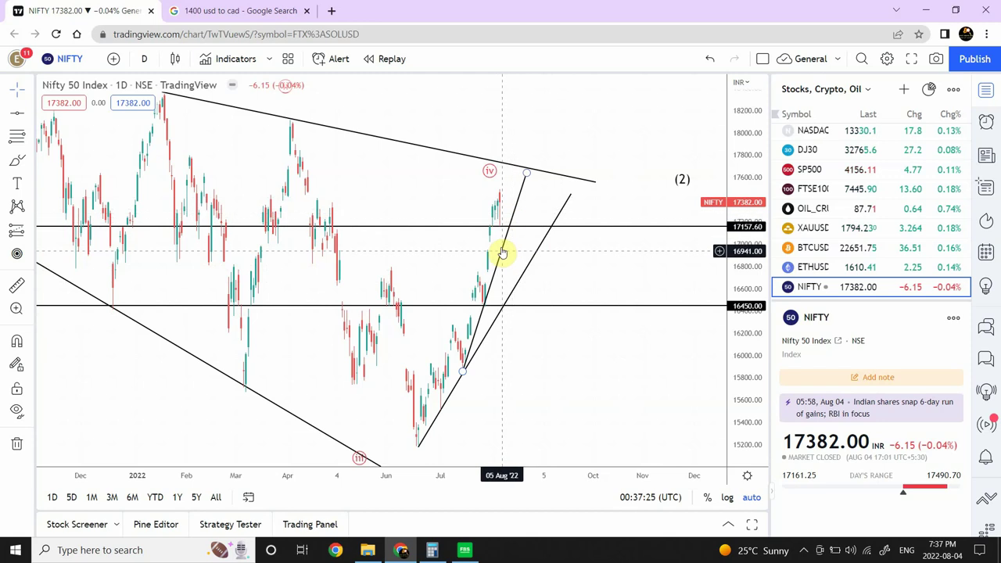
- Check the new 17157.60 support against NIFTY's price action on the 1-hour interval, then return to the 1-day interval
left_click(145, 61)
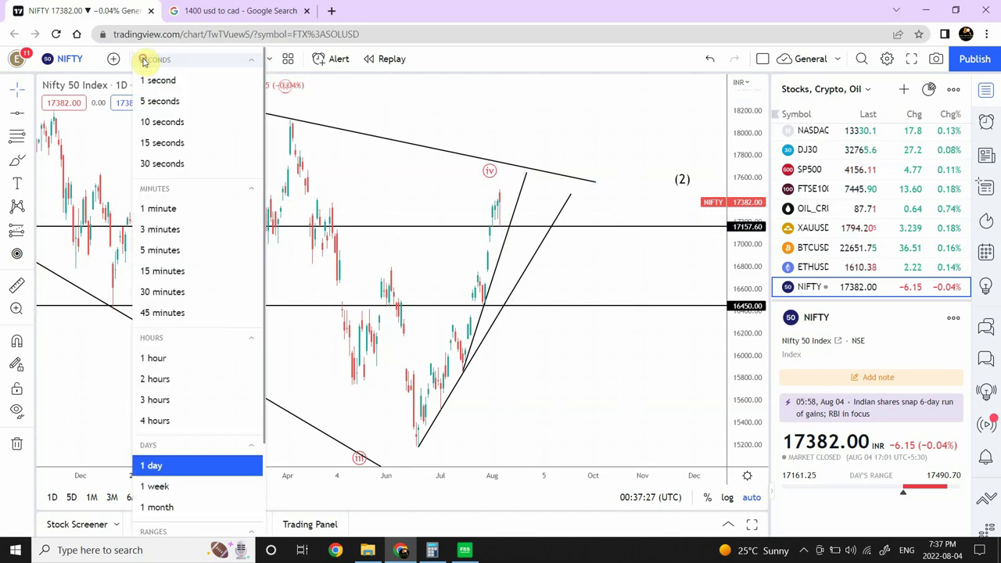
left_click(153, 357)
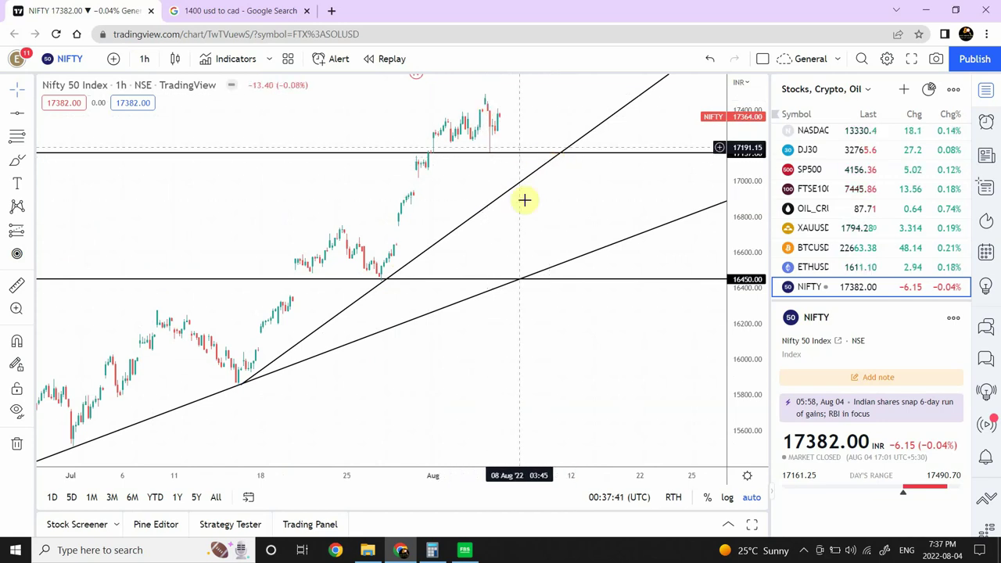
left_click(145, 59)
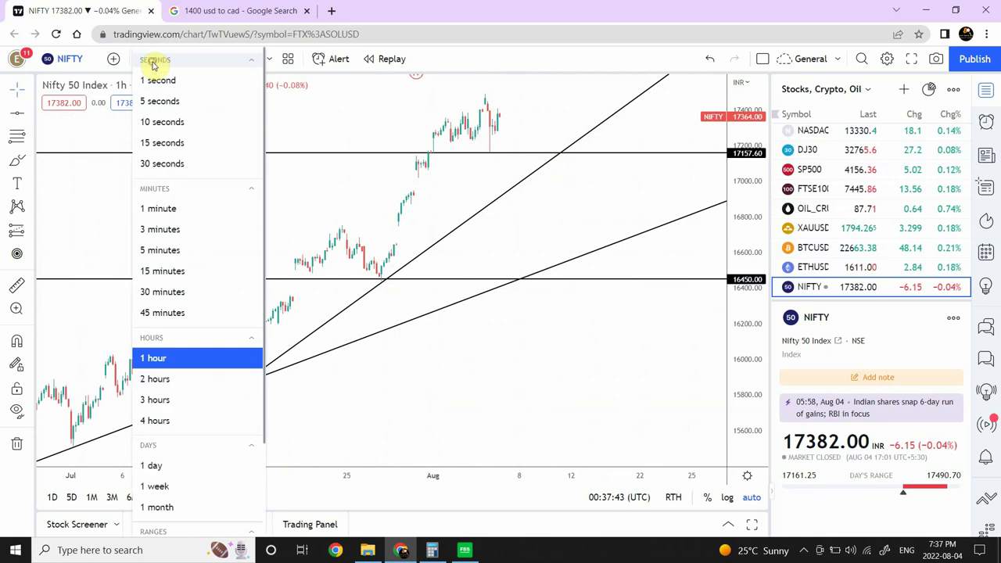
left_click(153, 466)
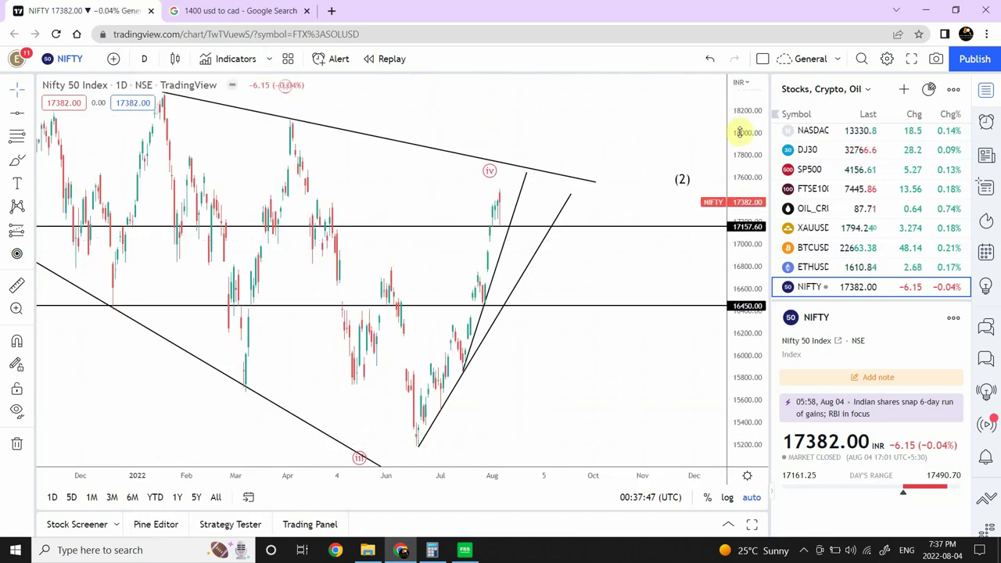
- Raise NIFTY's wave iv label to just above the upper descending trend line, near the early August high
left_click_drag(749, 160, 747, 200)
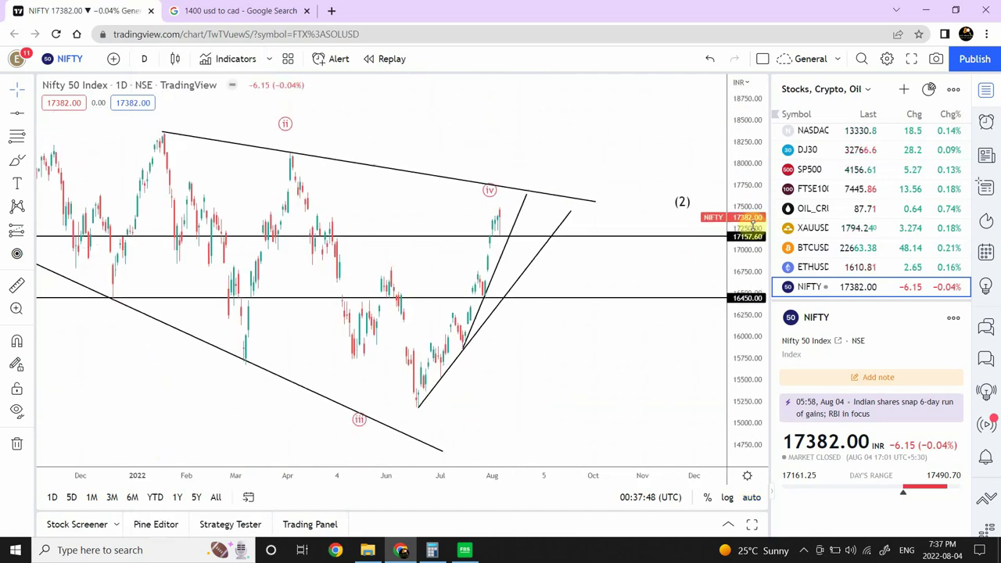
left_click(345, 442)
left_click(345, 442)
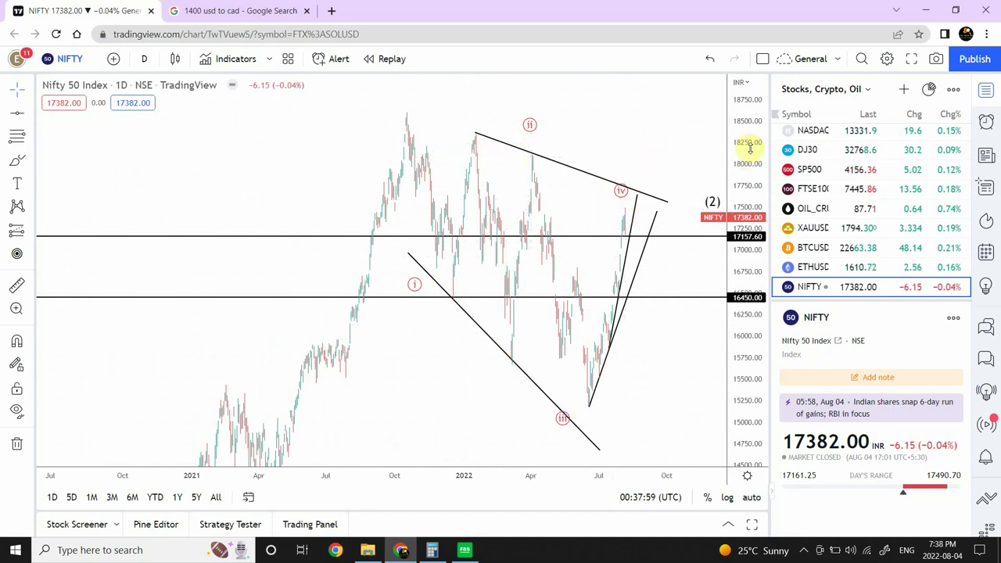
left_click_drag(747, 148, 753, 233)
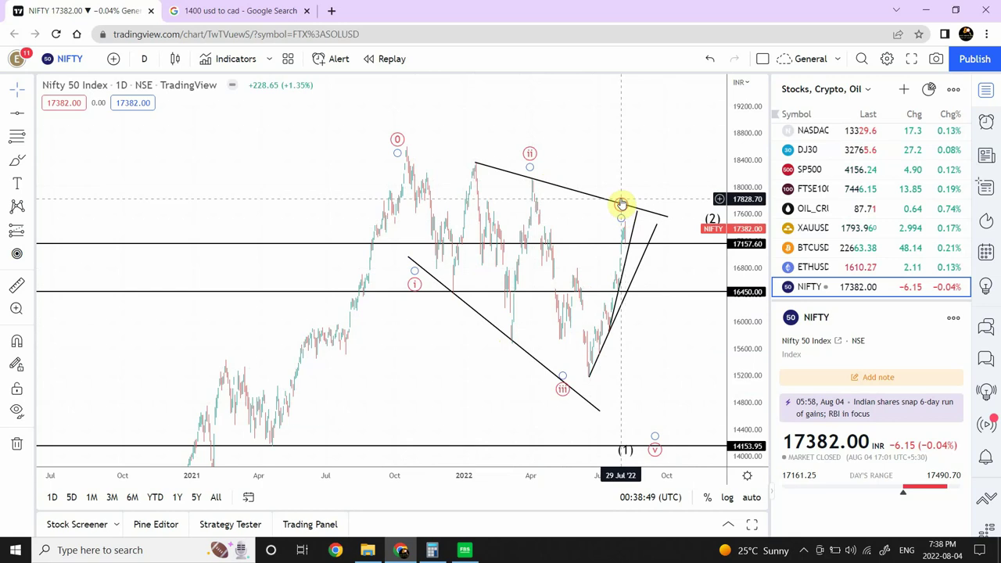
left_click(622, 216)
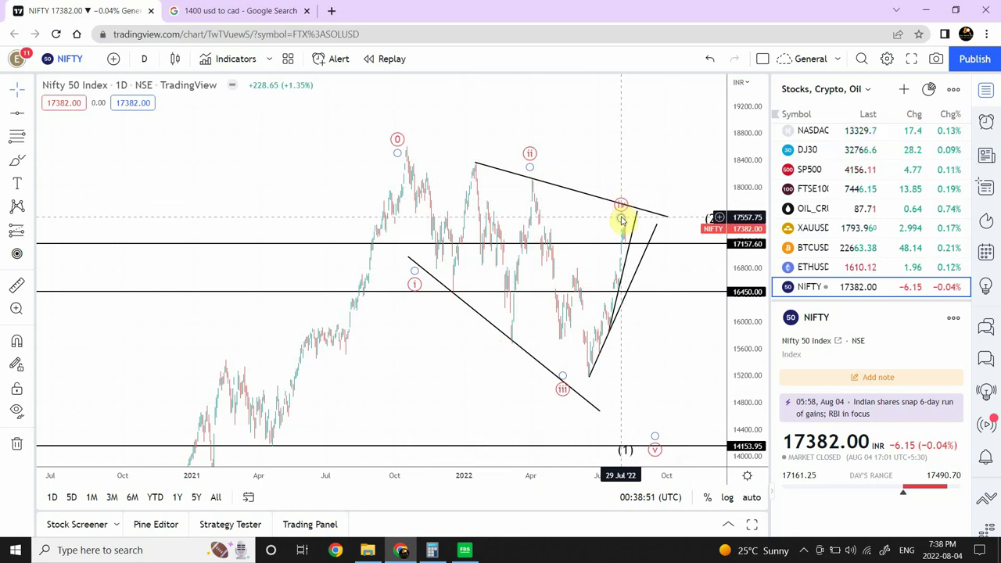
left_click_drag(622, 219, 625, 203)
left_click(673, 190)
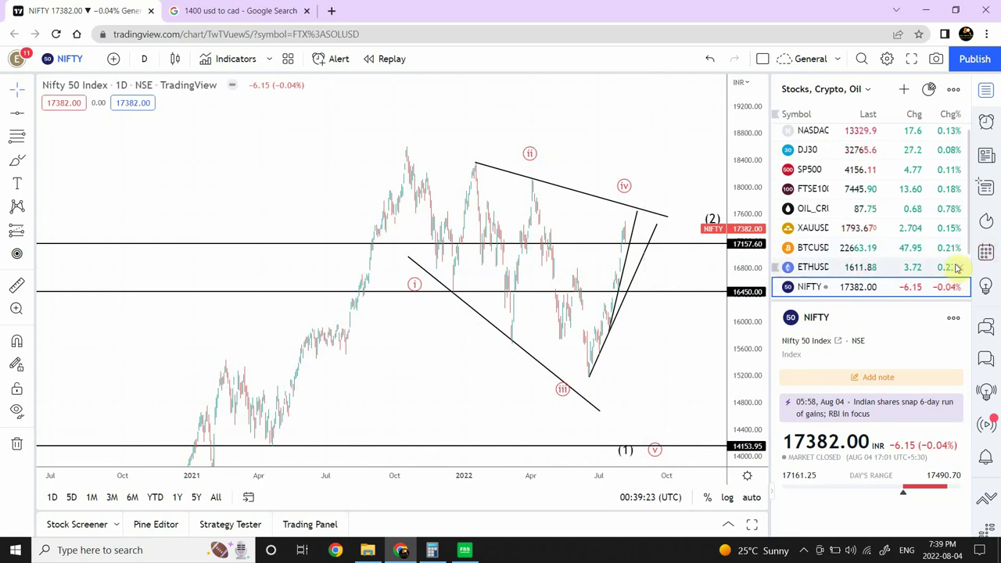
- Open the DAX daily chart and extend the July trend line's upper end to early September at about 14100, lowering its slope
left_click_drag(969, 244, 969, 296)
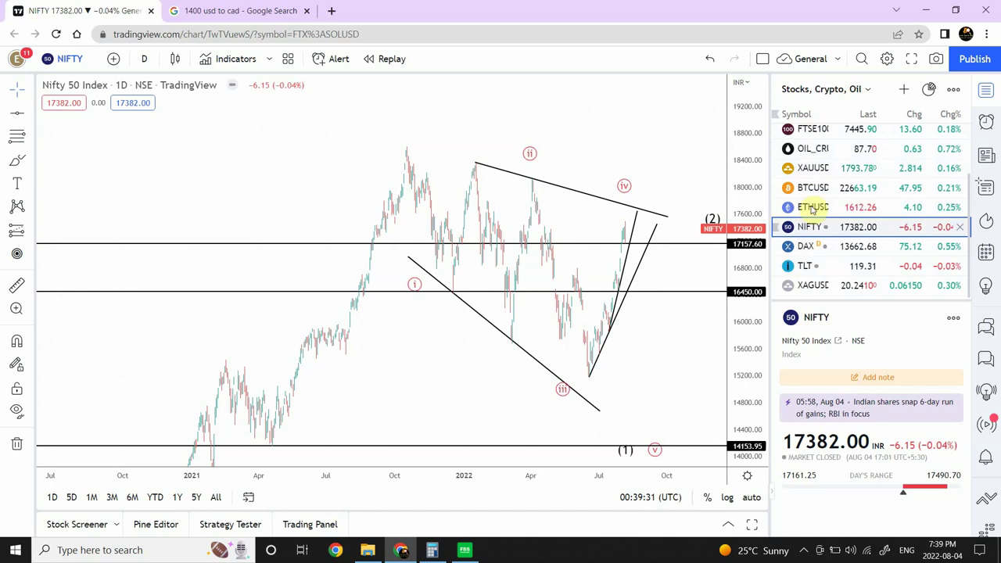
left_click(807, 248)
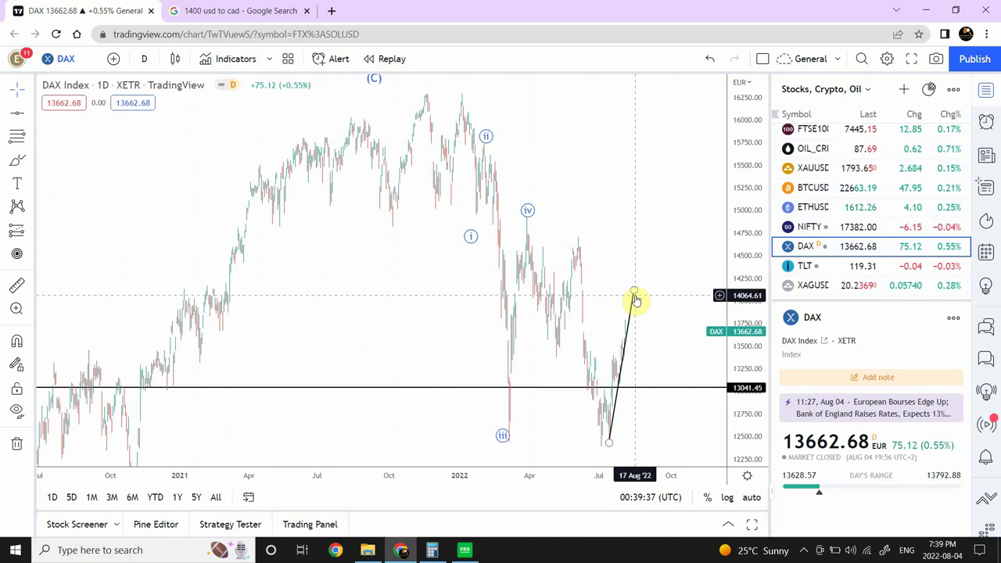
mouse_move(636, 294)
left_mouse_down()
mouse_move(664, 293)
mouse_move(652, 291)
left_mouse_up()
left_click(644, 243)
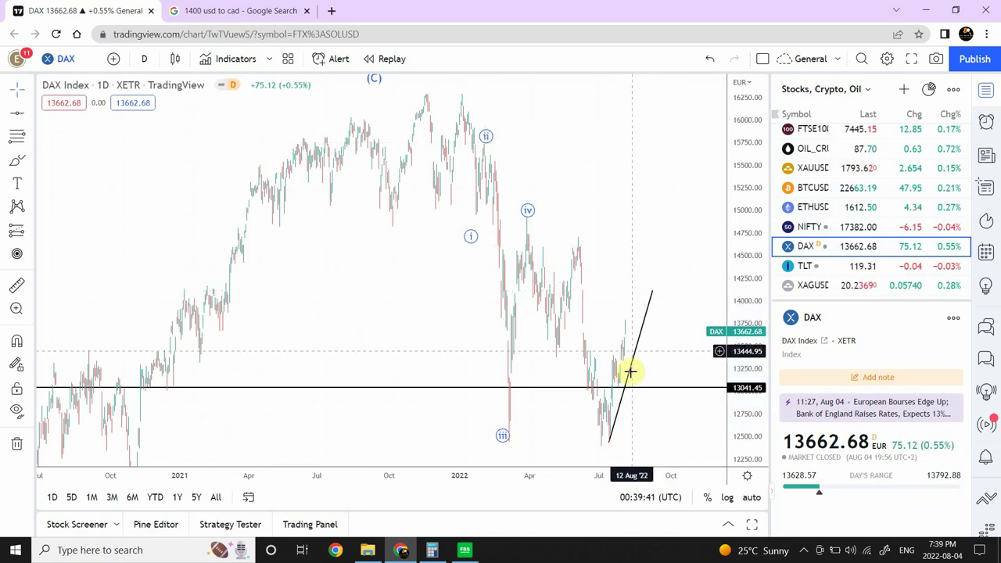
- On the DAX 1-hour interval, add a horizontal support line at 13329.66, at the early August low
left_click(146, 58)
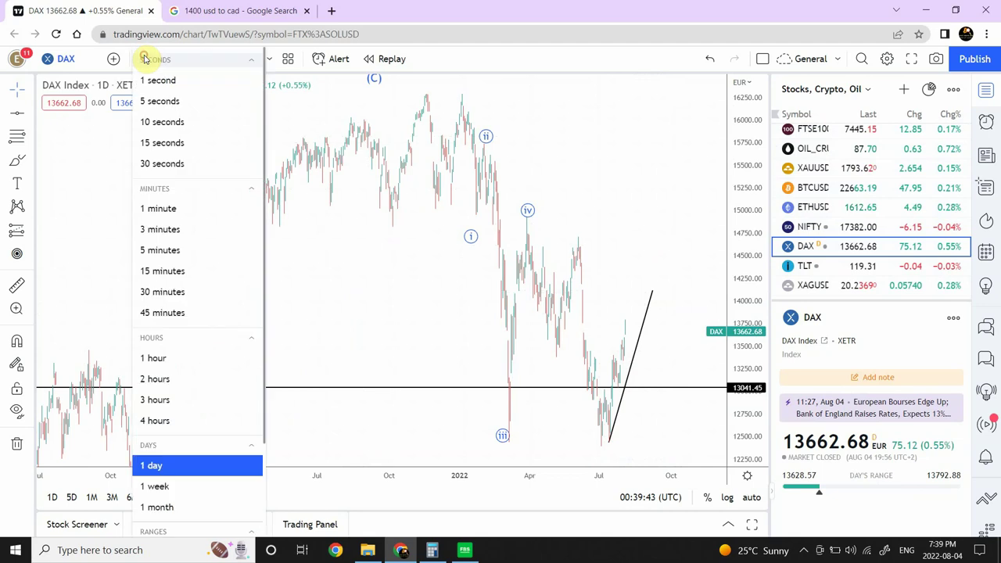
left_click(155, 359)
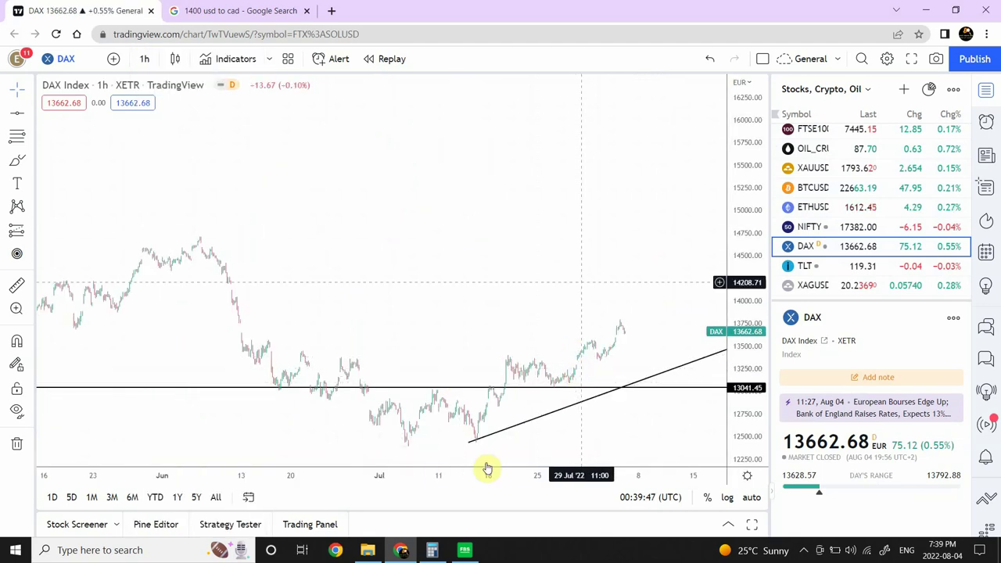
left_click(348, 439)
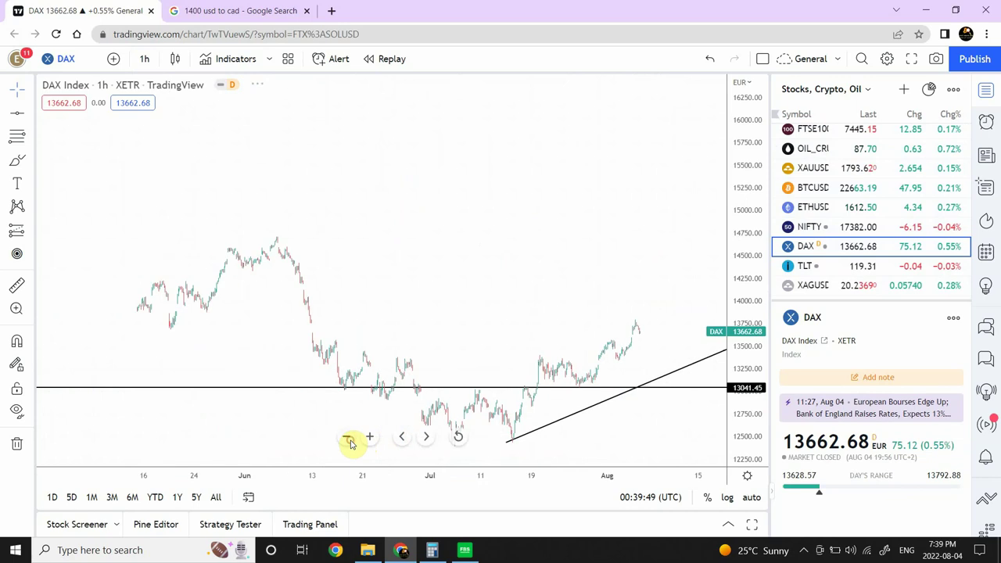
left_click(349, 440)
left_click(350, 441)
left_click_drag(615, 251, 472, 122)
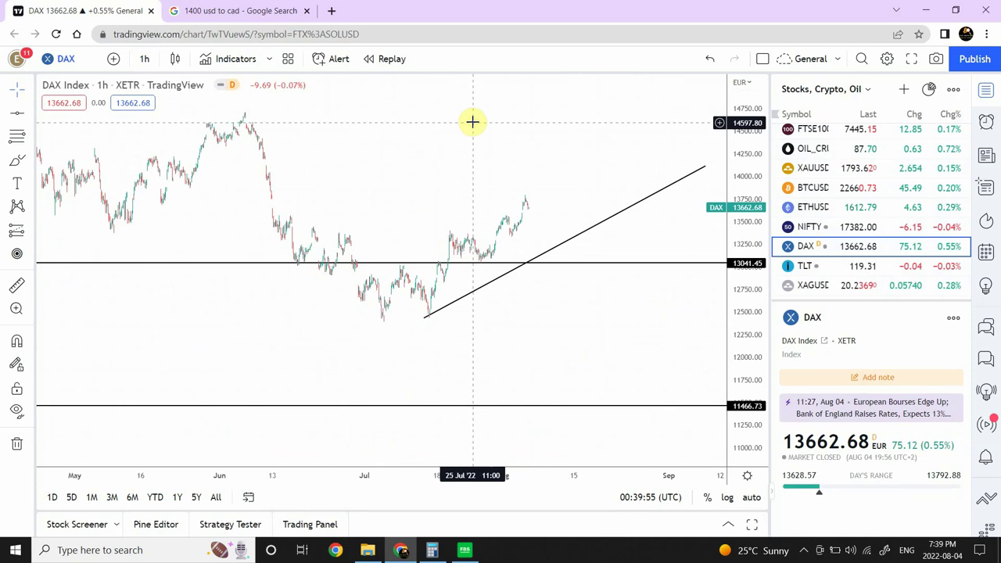
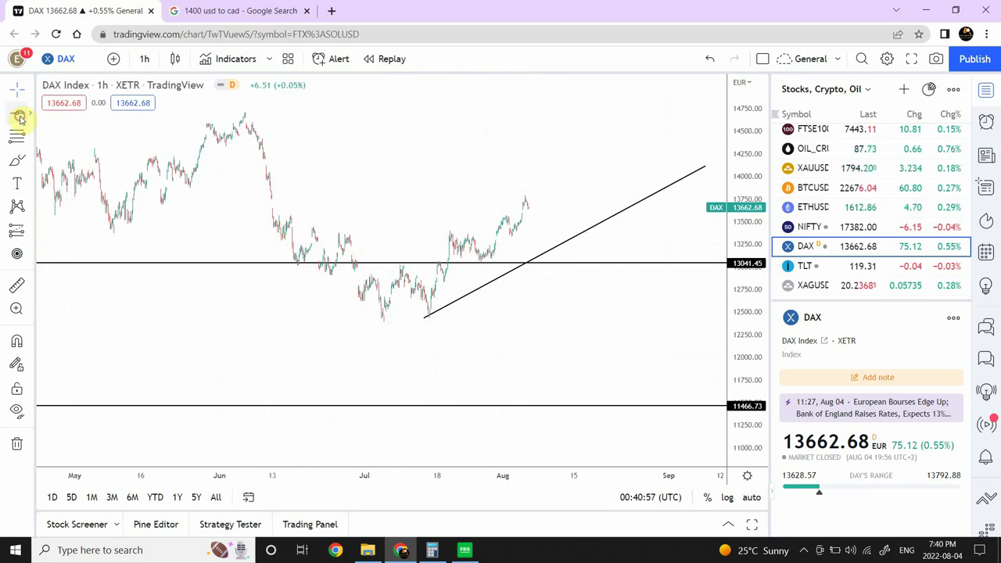
left_click(511, 236)
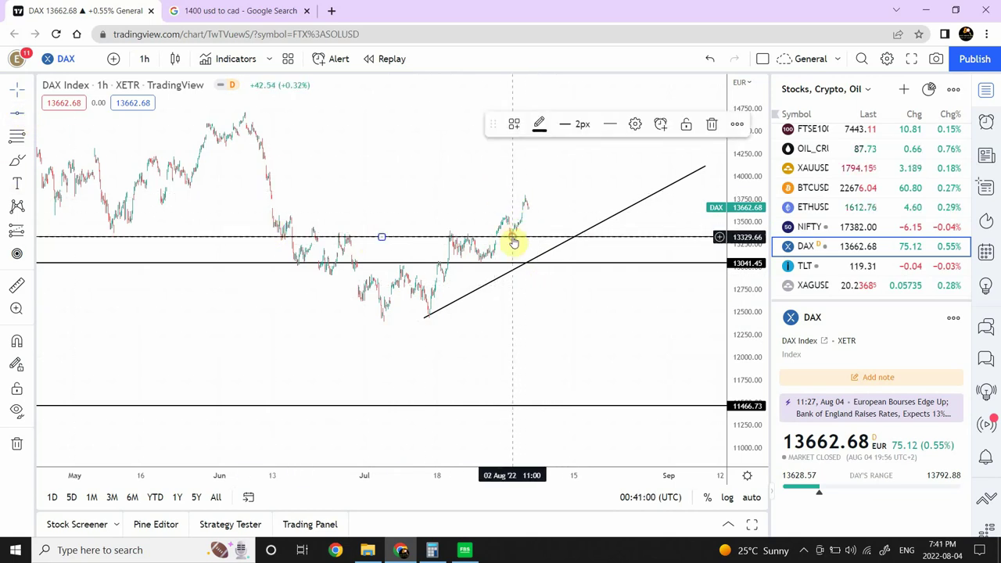
left_click(619, 329)
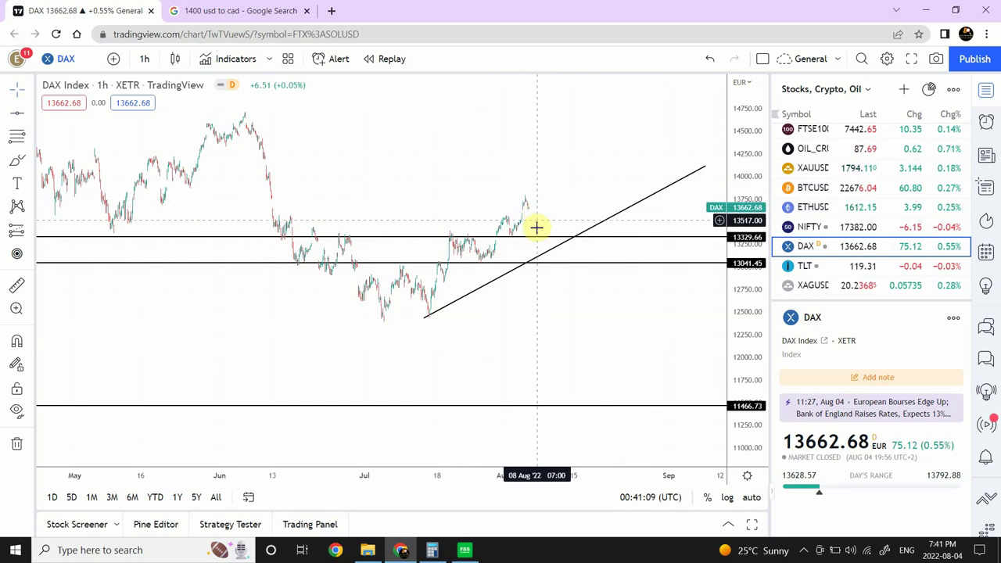
- Draw a trend line on the DAX from the 26 July low at 13048.65 to 13754.78 in late August
left_click(29, 115)
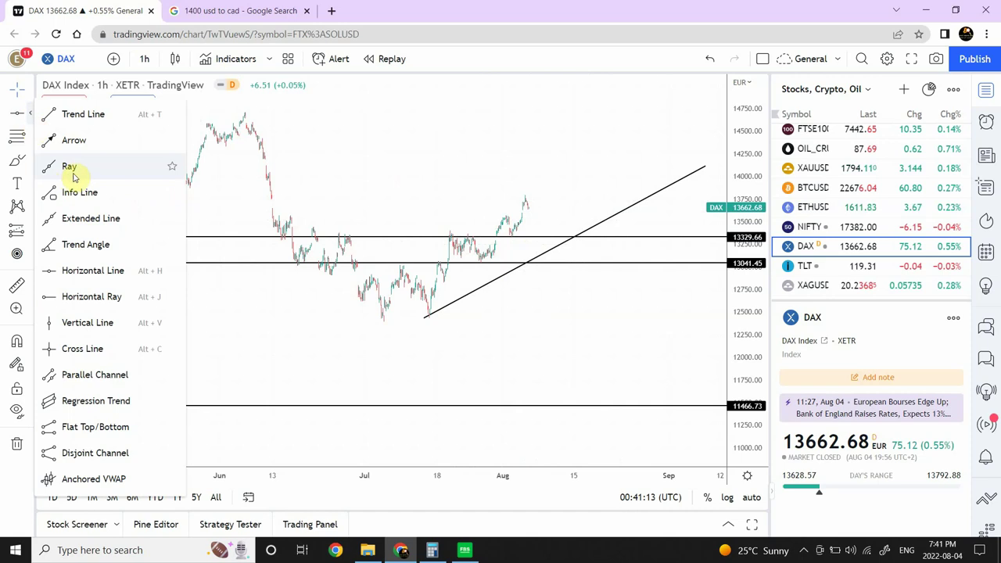
left_click(86, 114)
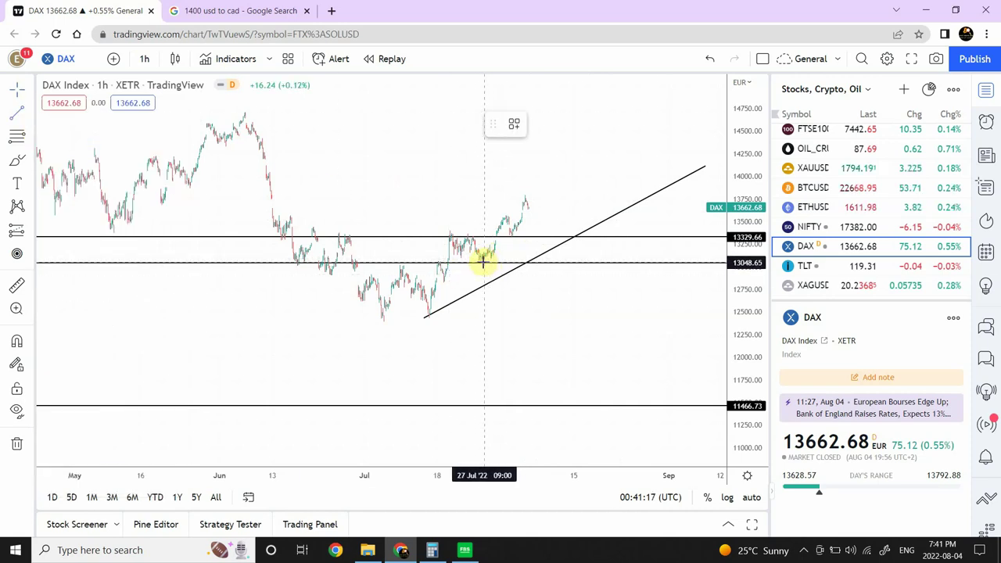
left_click(480, 263)
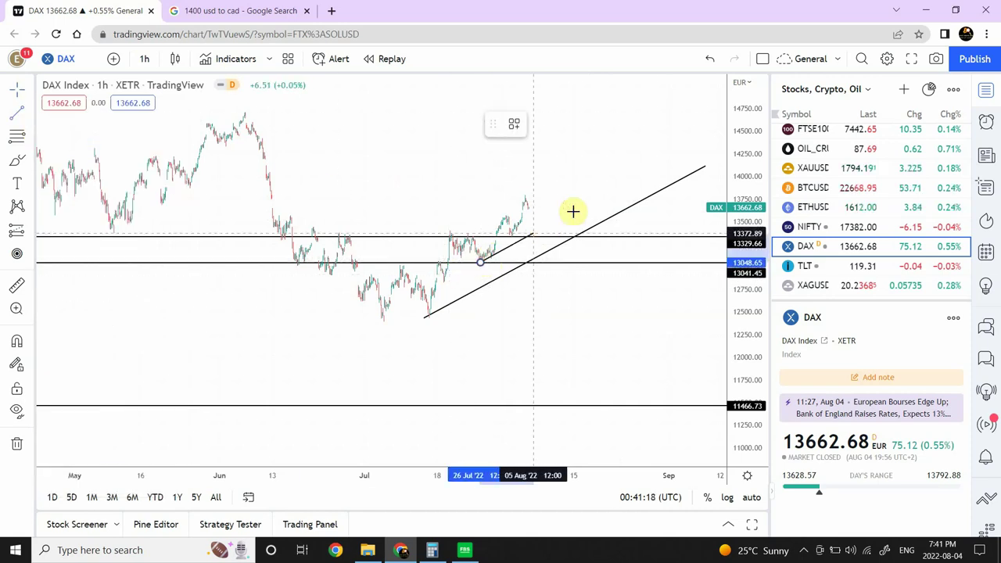
left_click(641, 198)
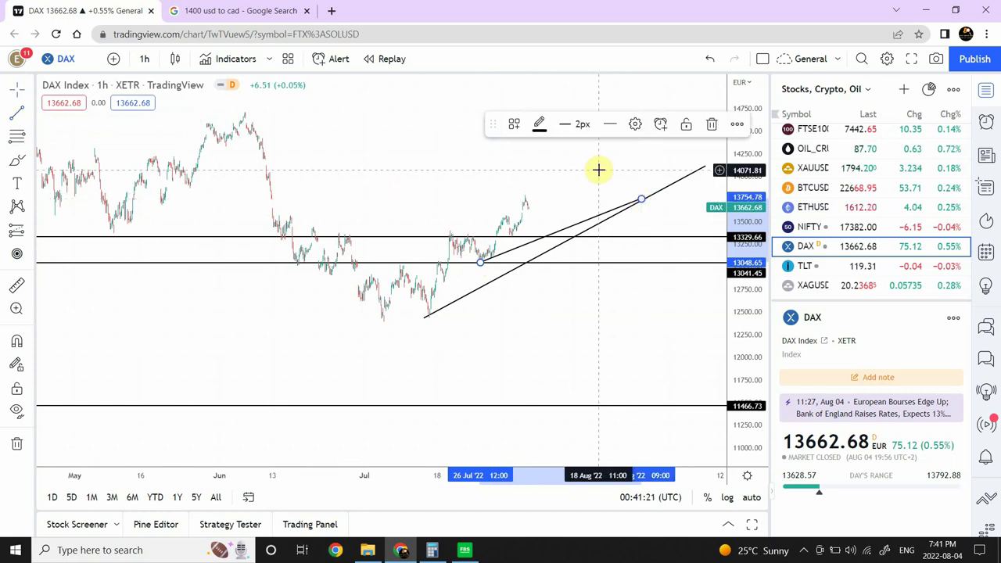
- Draw a steeper DAX trend line from the 28 July low at about 13091.89 to about 13949.32 on 12 August
left_click(21, 119)
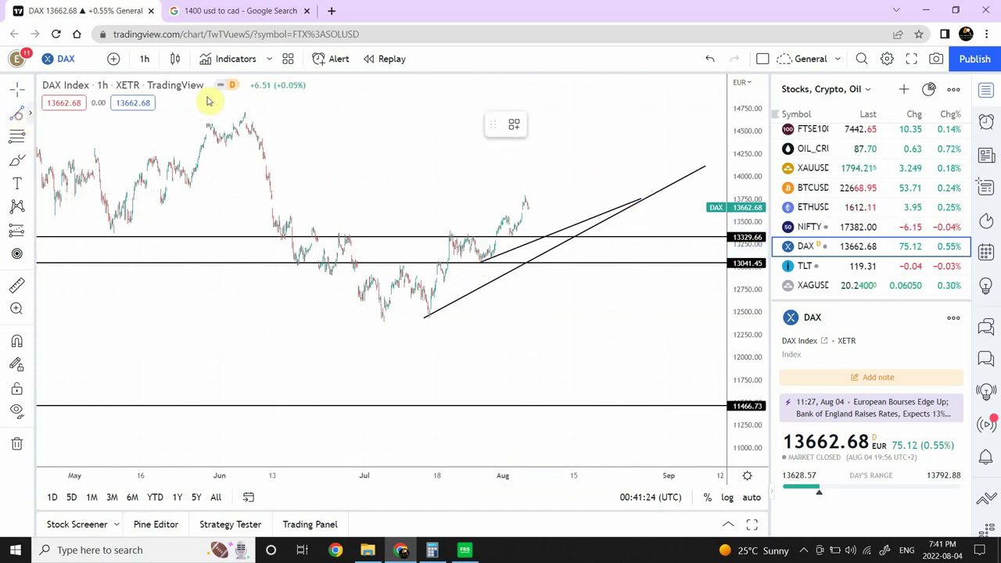
left_click(492, 254)
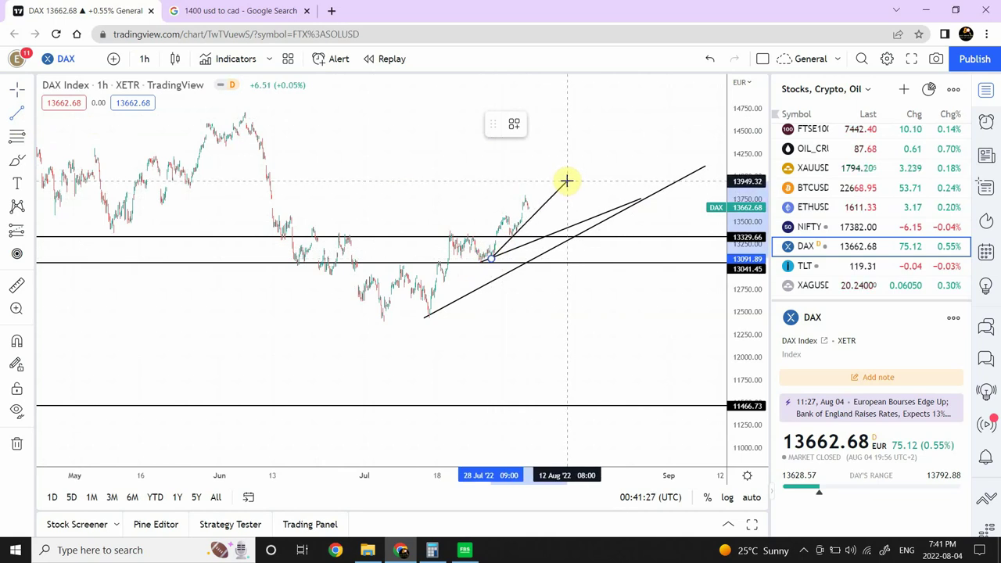
left_click(566, 181)
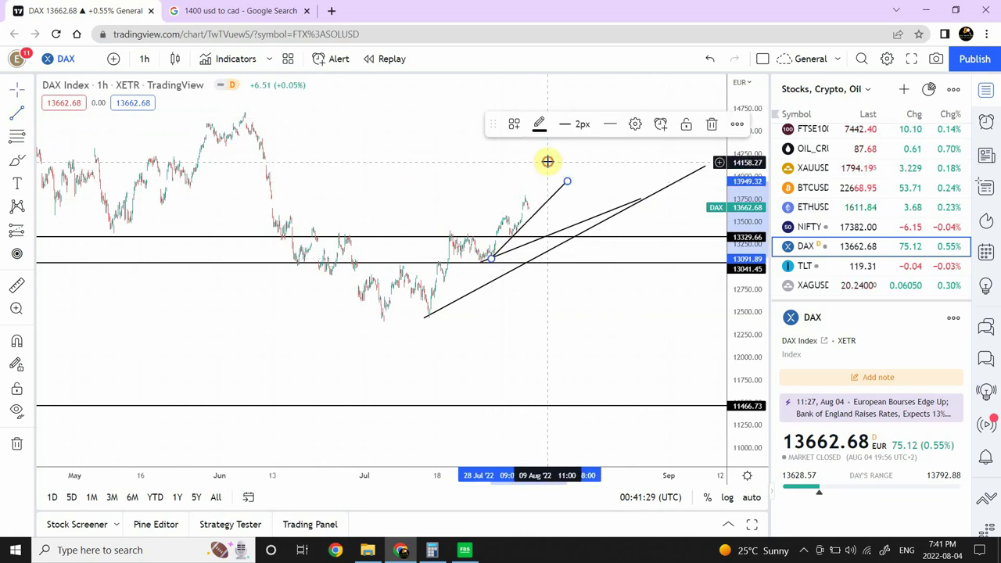
left_click(546, 175)
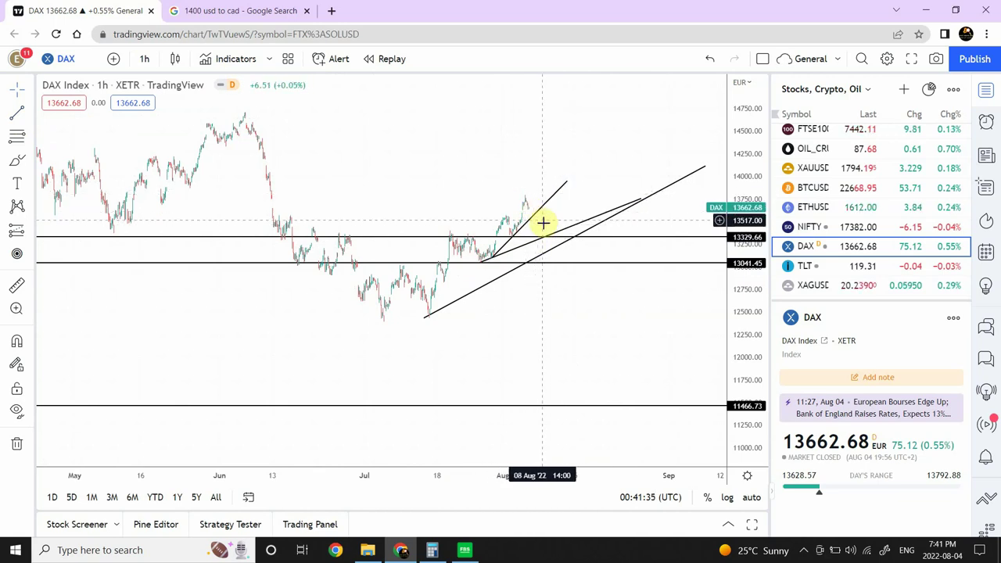
- Delete the DAX trend line starting at the 26 July low and the horizontal support line at 13041.45
left_click(483, 266)
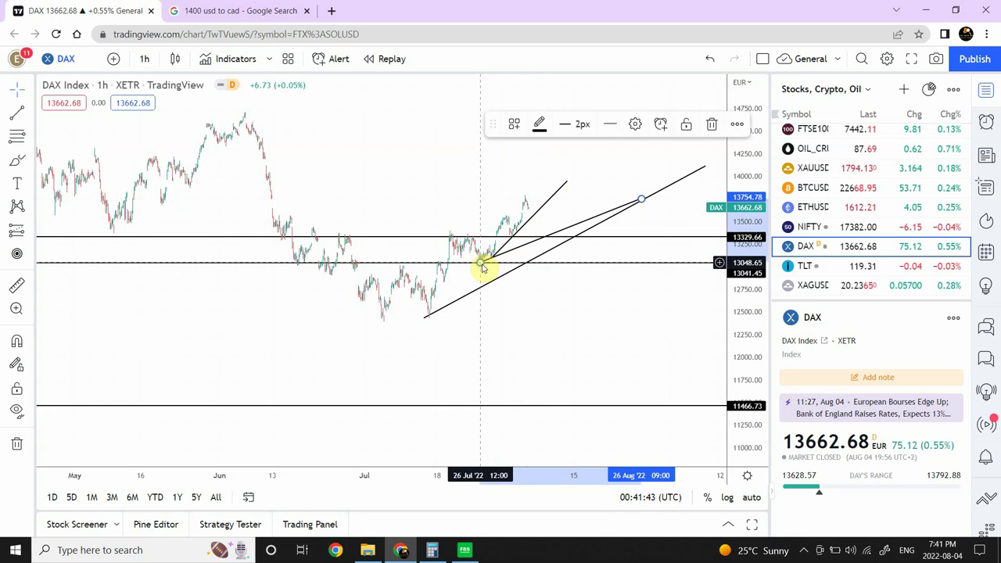
key("Delete")
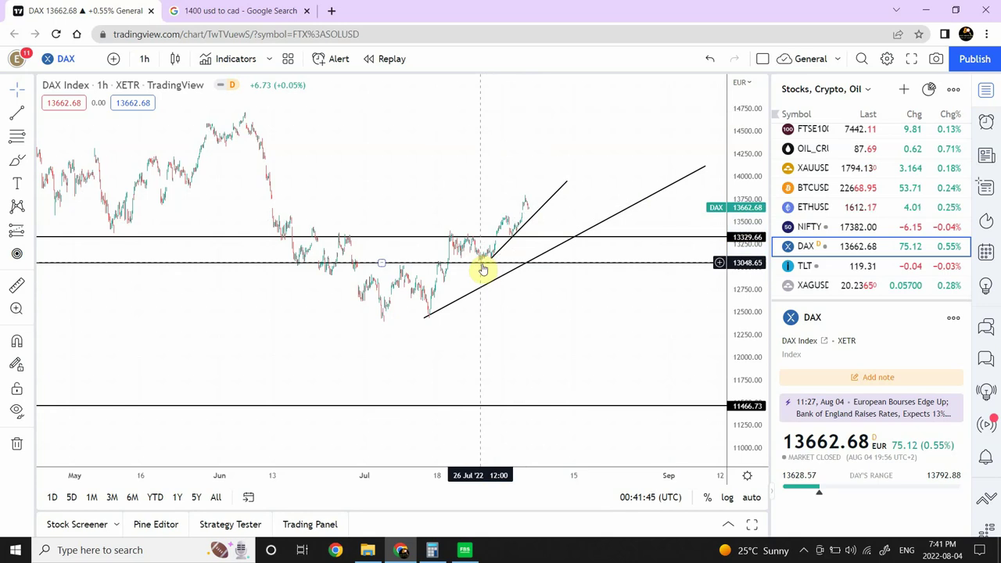
left_click(482, 266)
key("Delete")
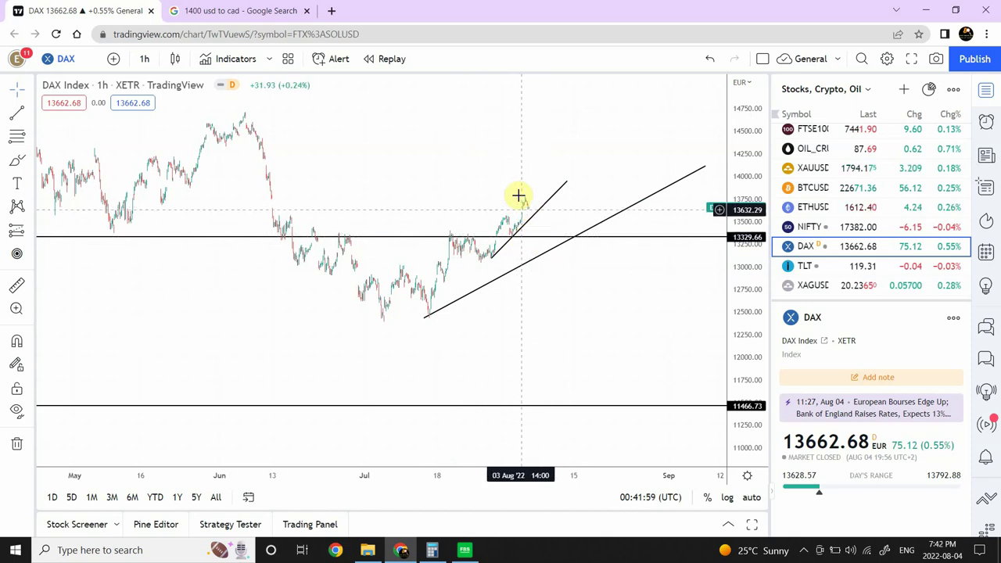
- On the DAX daily chart, move the wave v label to about 11455.88 at 19 October 2022, near the 11466.73 support
left_click(144, 58)
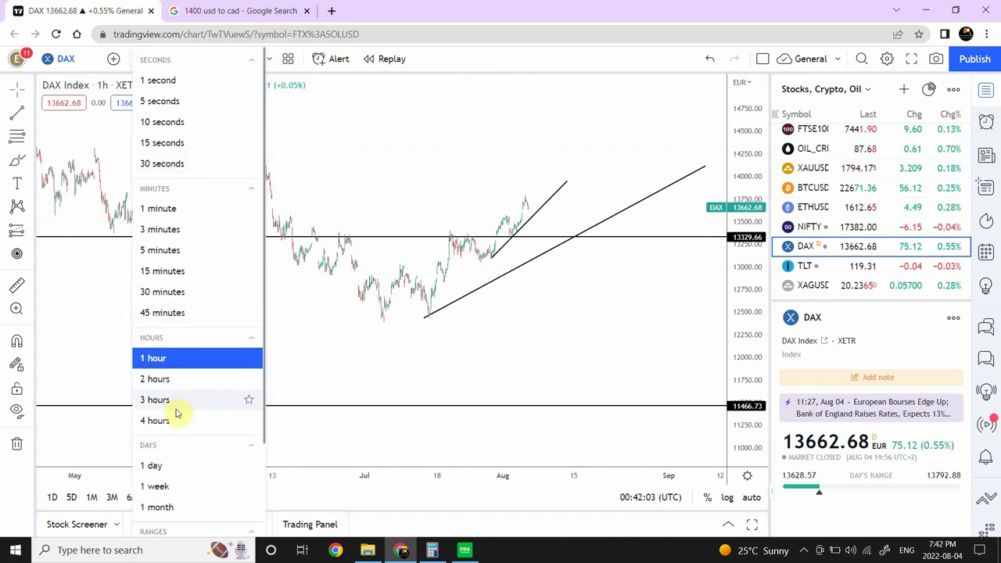
left_click(157, 466)
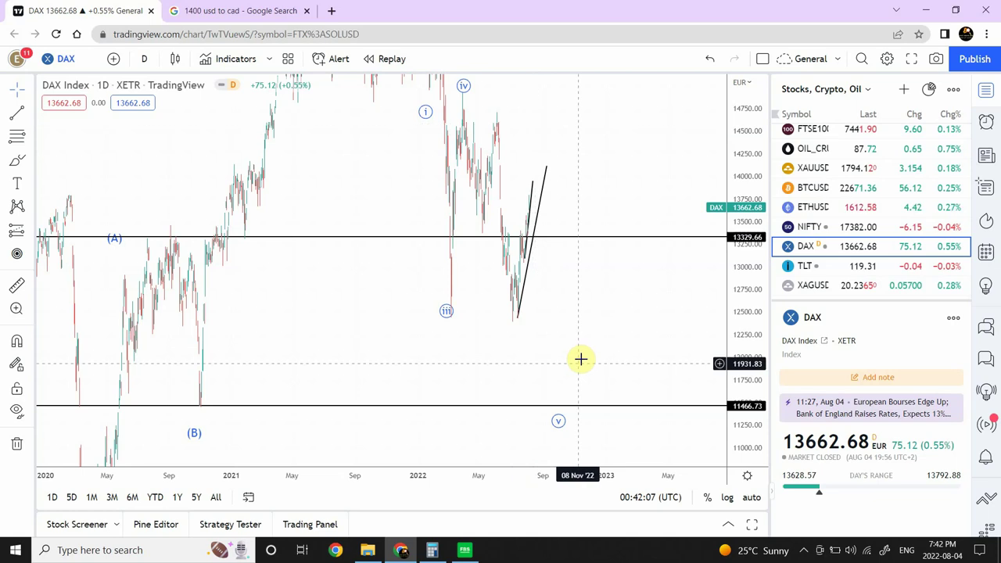
left_click_drag(748, 148, 737, 310)
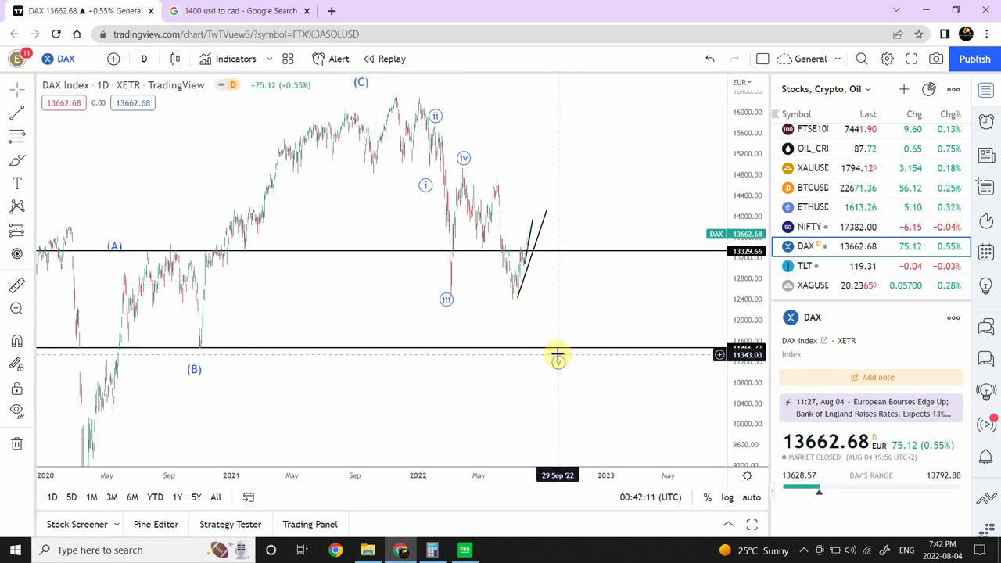
left_click_drag(559, 356, 568, 349)
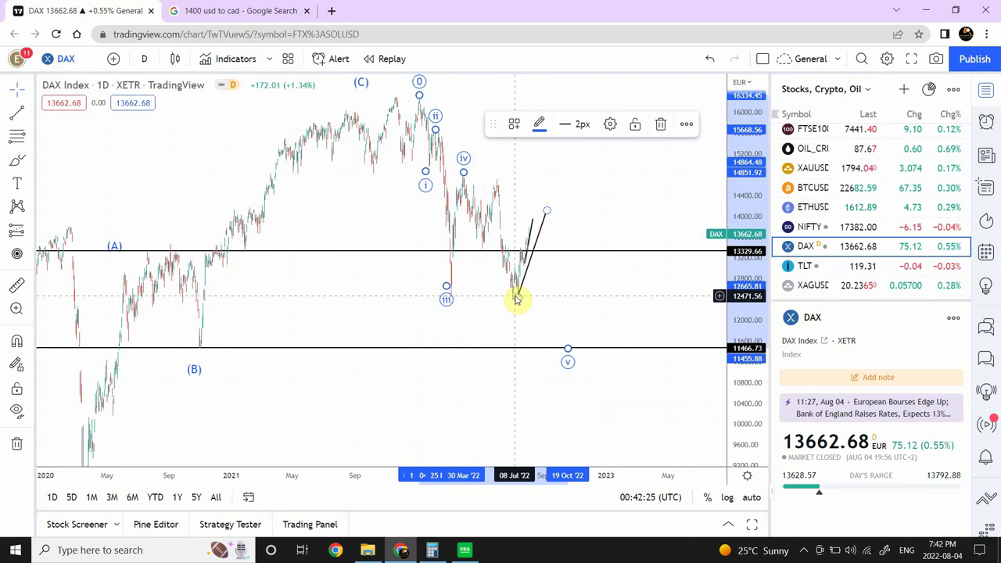
left_click_drag(517, 290, 536, 243)
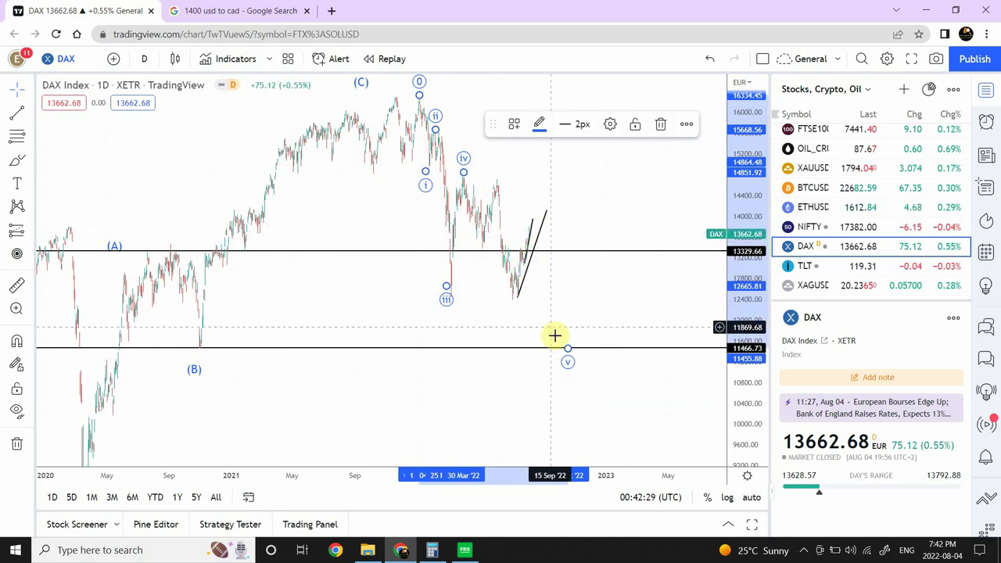
left_click(568, 356)
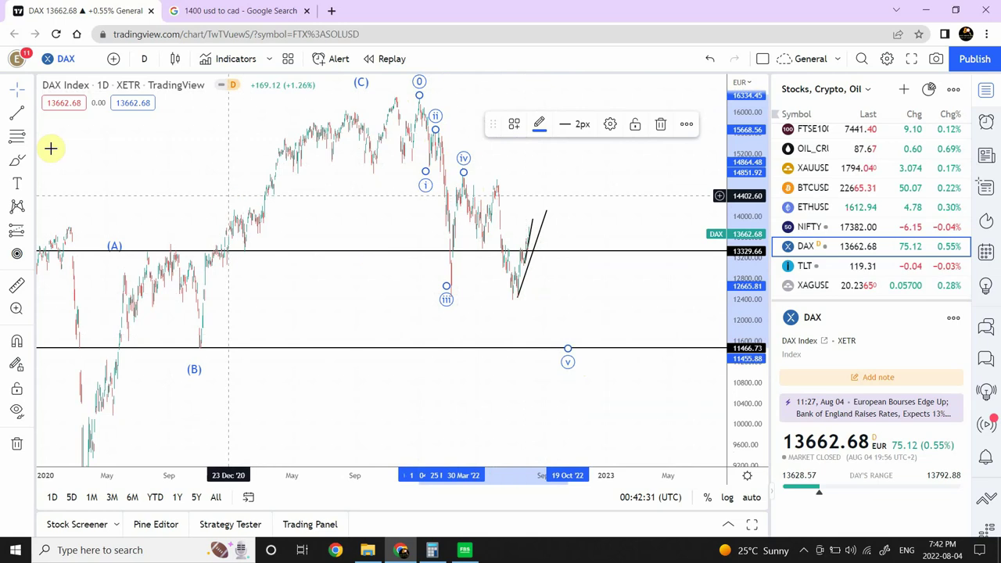
- Draw a descending trend line on the DAX from the early June high at about 14716.08 to about 12647.11 on 26 October
left_click(18, 112)
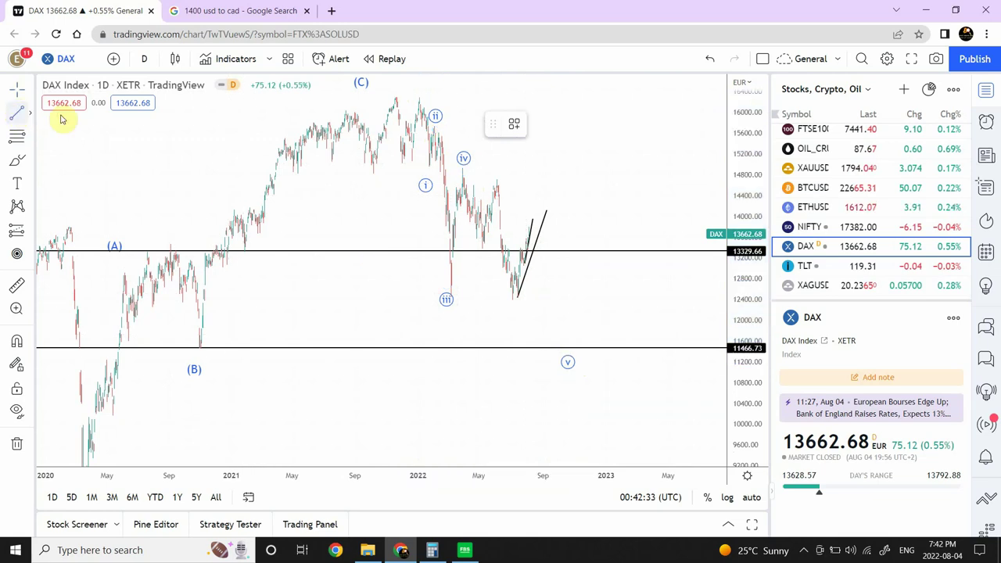
left_click(495, 178)
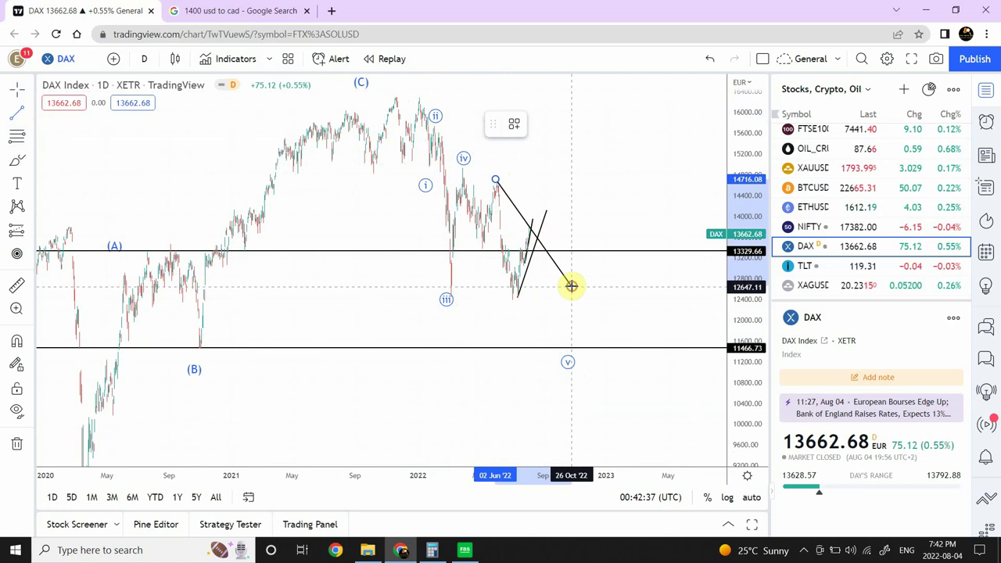
left_click(572, 286)
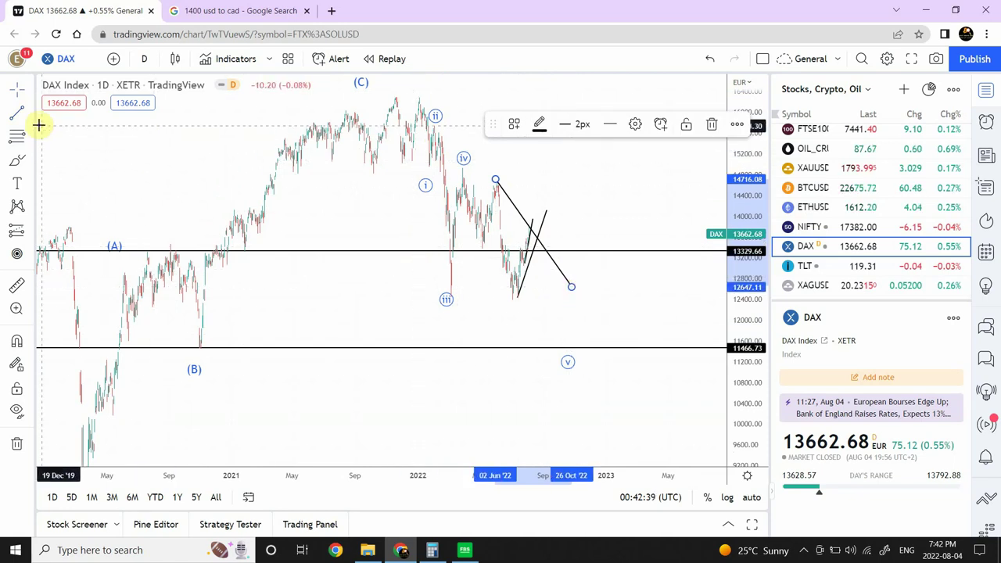
- Draw a lower descending channel line on the DAX from about 13687.86 on 19 April to about 11230.18 on 6 September
left_click(16, 114)
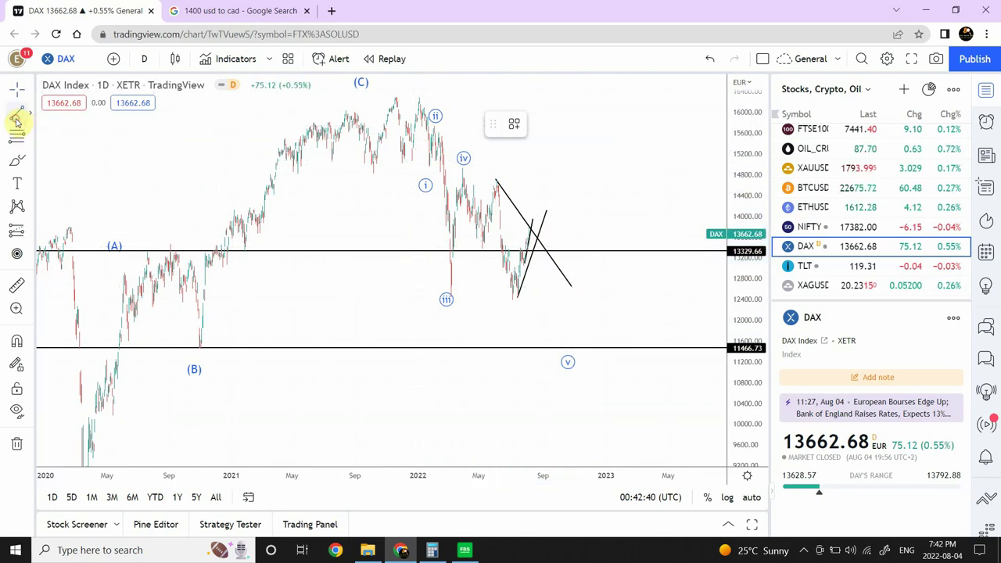
left_click(480, 244)
left_click_drag(537, 344, 546, 362)
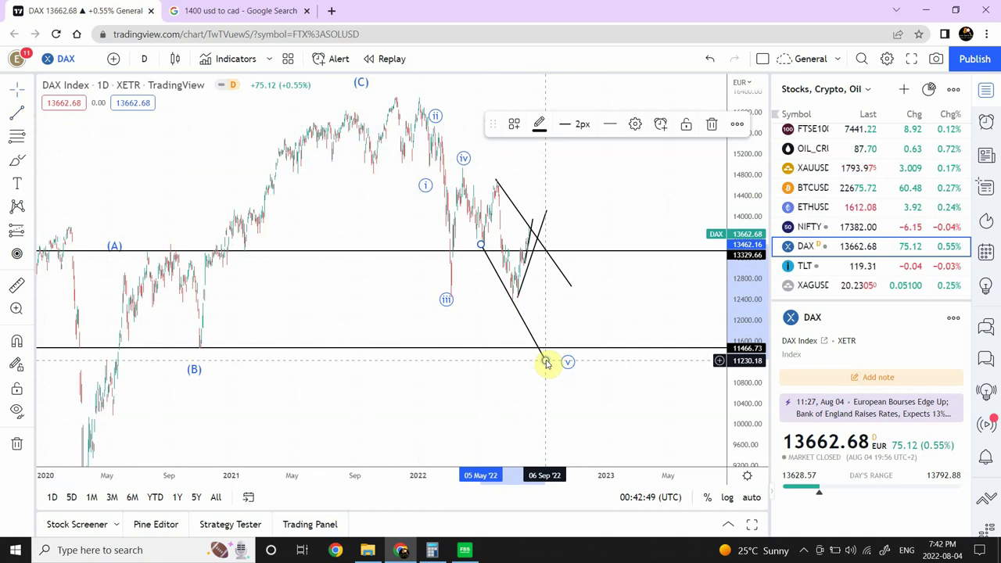
left_click(568, 331)
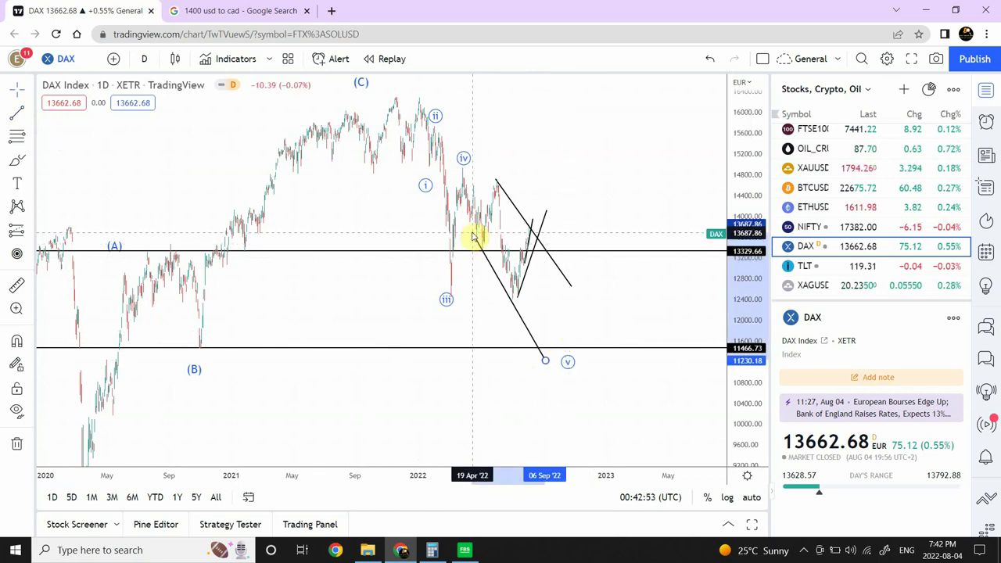
left_click(473, 237)
left_click(511, 219)
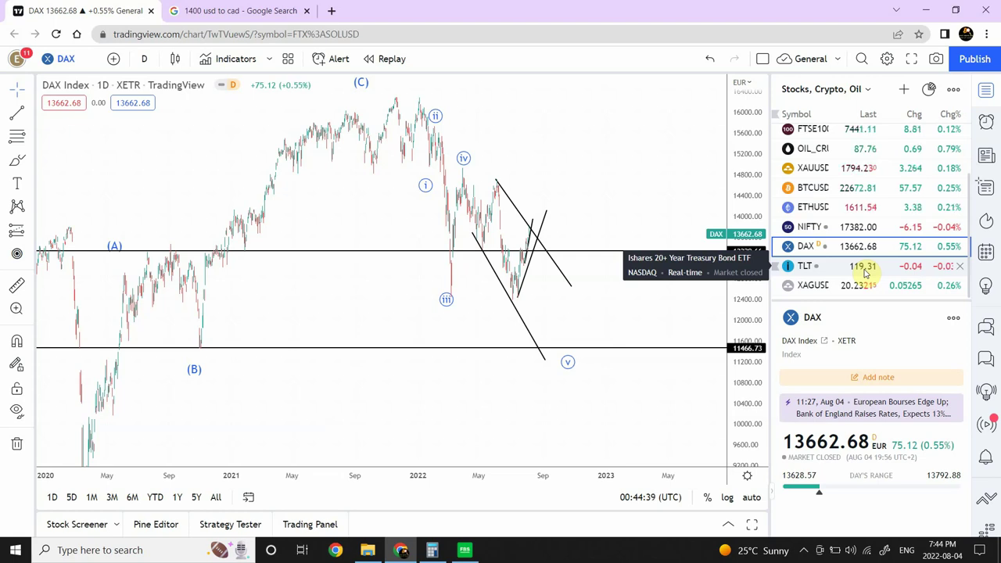
- Open the silver daily chart and draw a descending line from about 20.55 on 2 August to about 13.70, just above the upper support
left_click(867, 287)
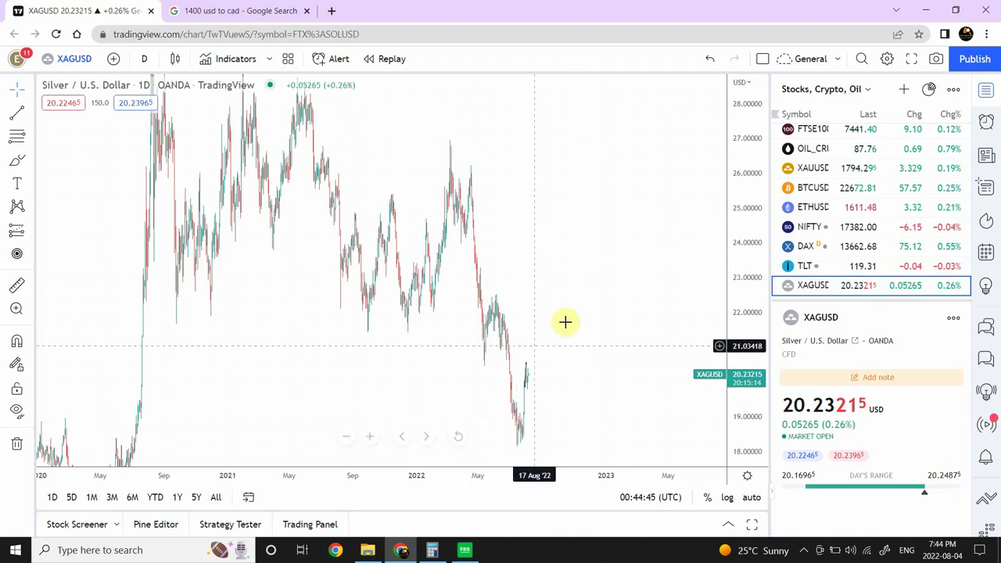
left_click_drag(743, 229, 730, 432)
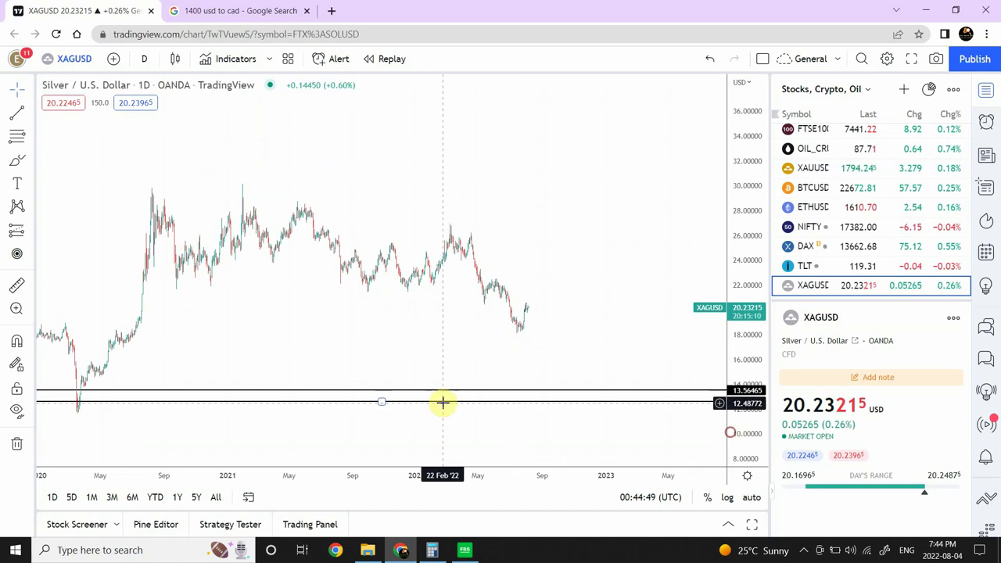
left_click(345, 437)
left_click(345, 437)
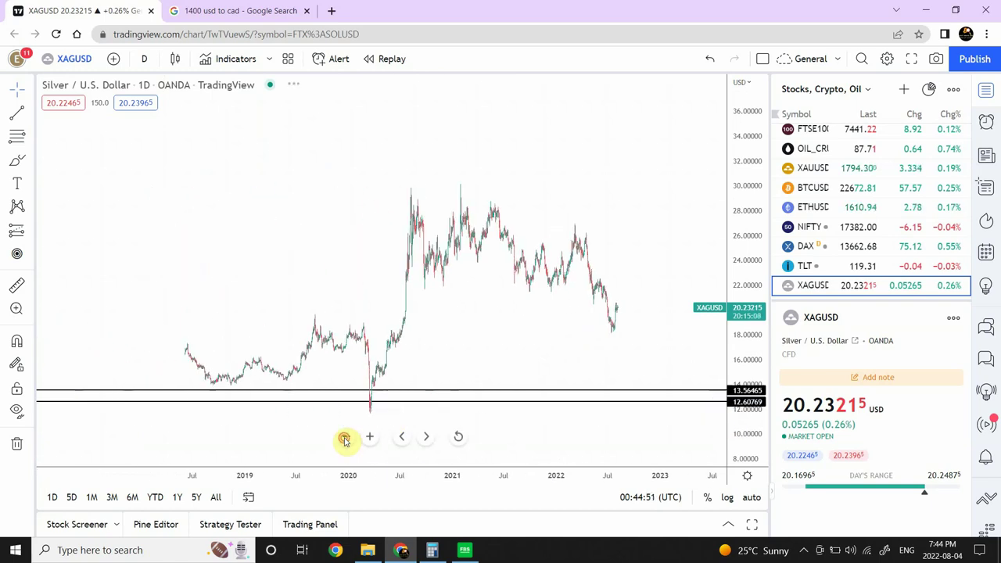
left_click_drag(550, 148, 368, 107)
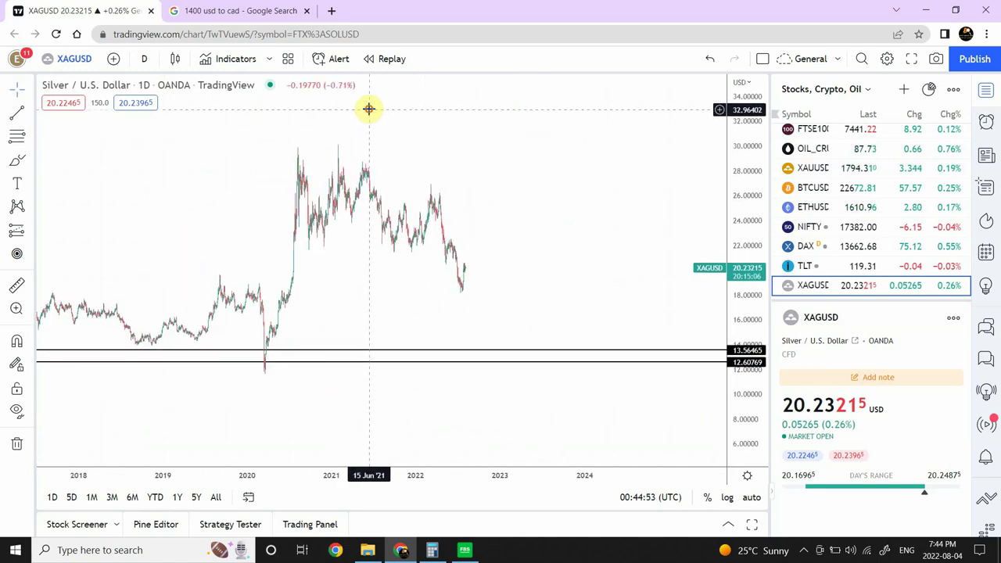
left_click_drag(466, 264, 498, 351)
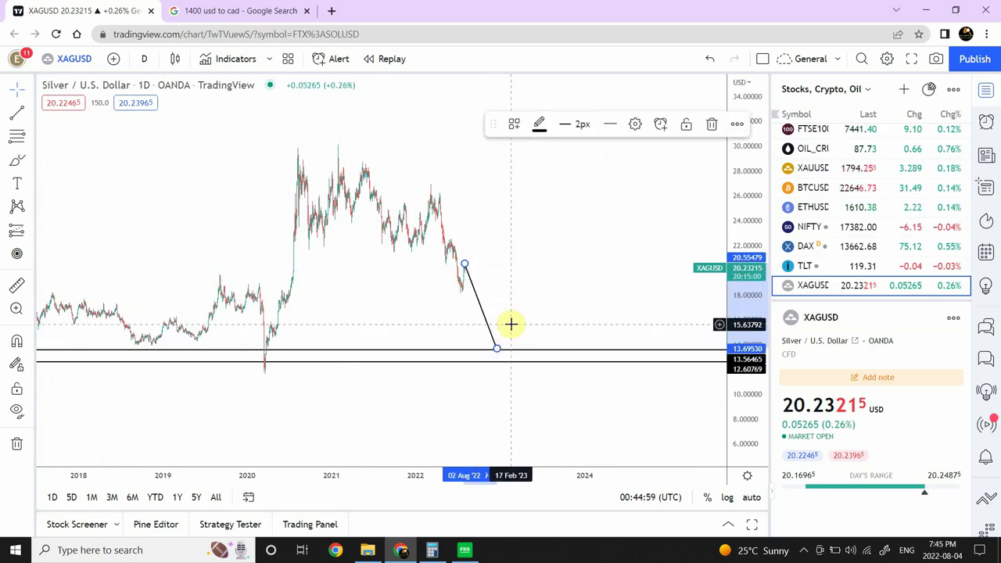
left_click(509, 324)
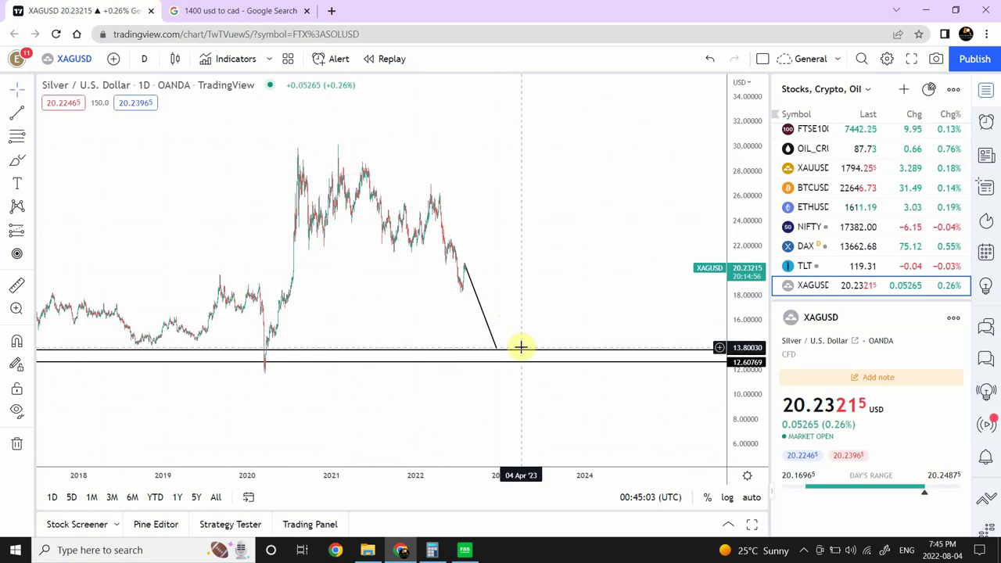
mouse_move(501, 369)
left_mouse_down()
mouse_move(507, 384)
mouse_move(499, 362)
left_mouse_up()
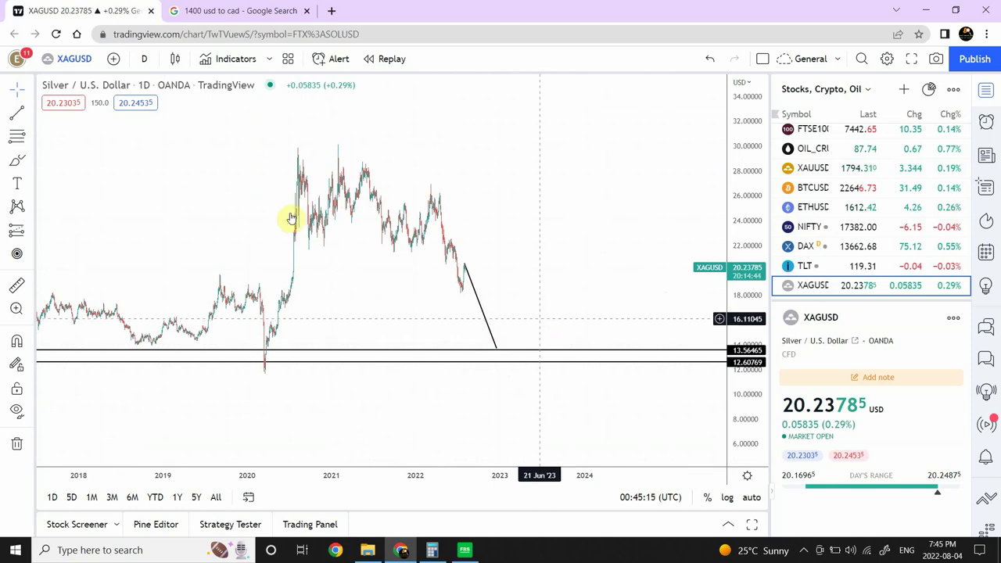
- Examine silver's recent rally on the 1-hour interval with automatic price scaling and on the 15-minute interval
left_click(146, 61)
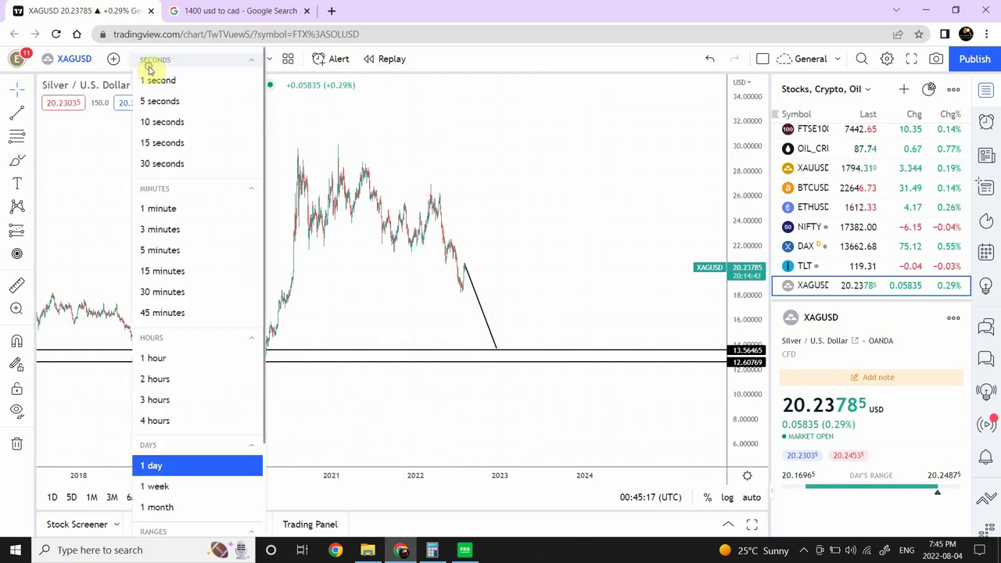
left_click(168, 365)
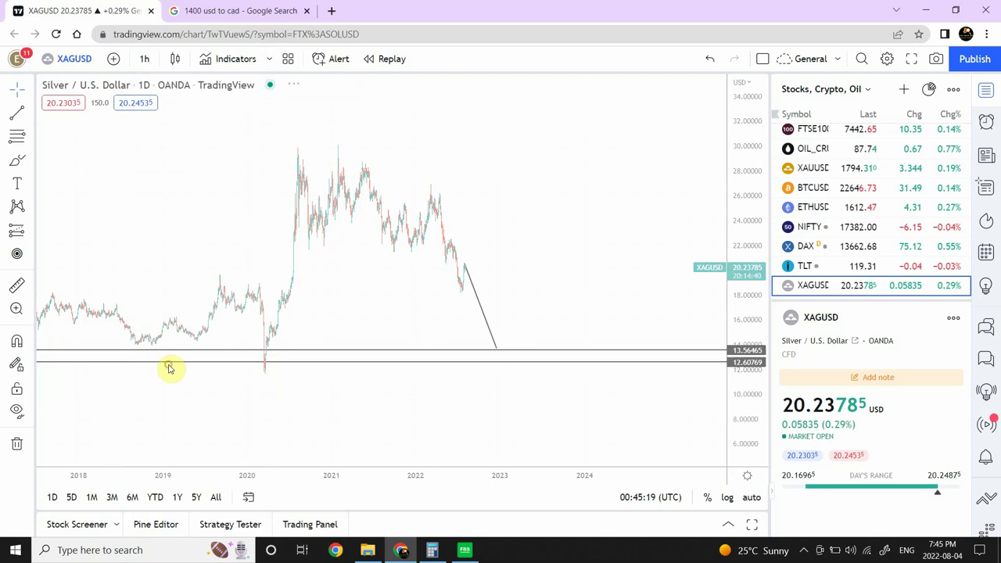
left_click(753, 503)
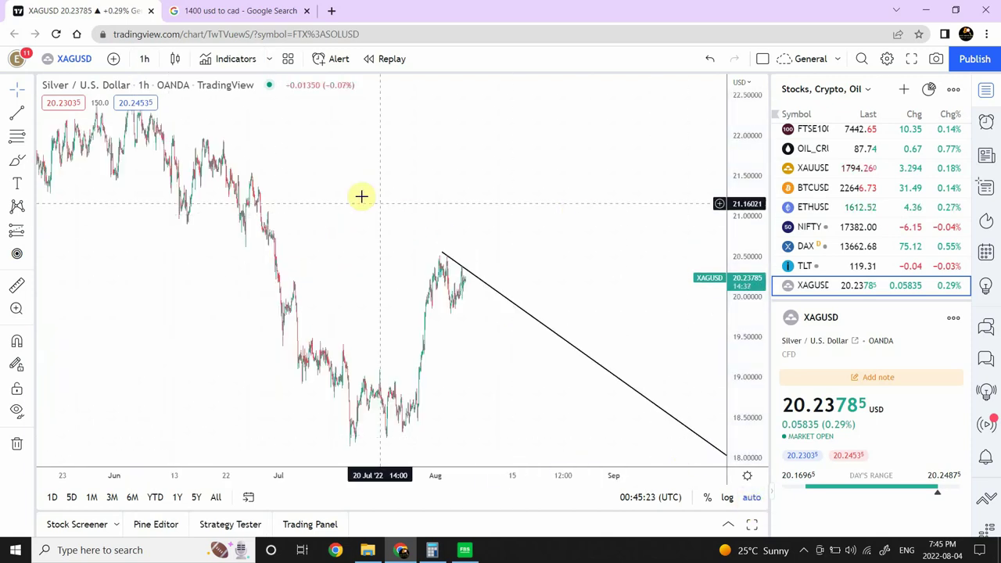
left_click_drag(336, 196, 413, 194)
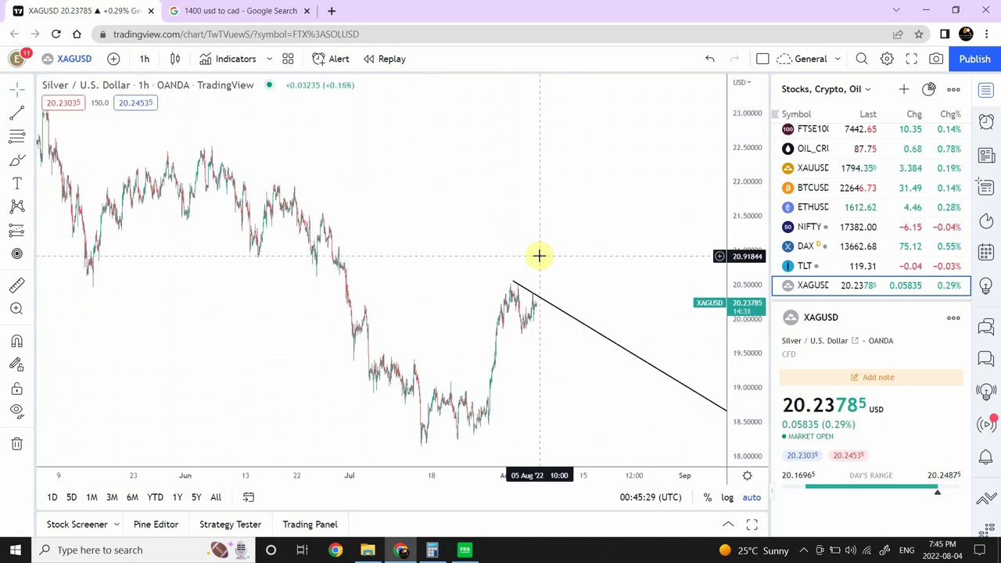
left_click(144, 59)
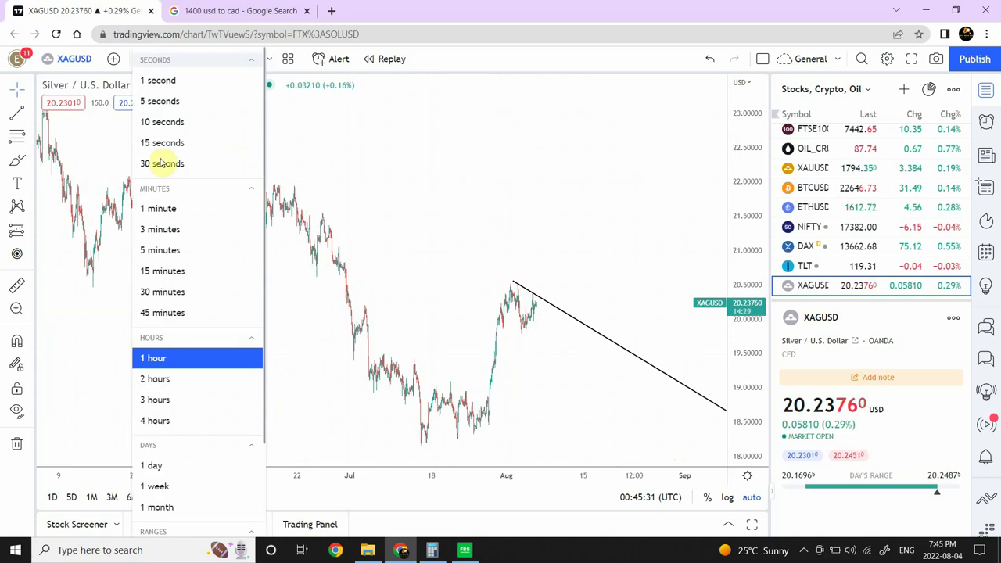
left_click(175, 271)
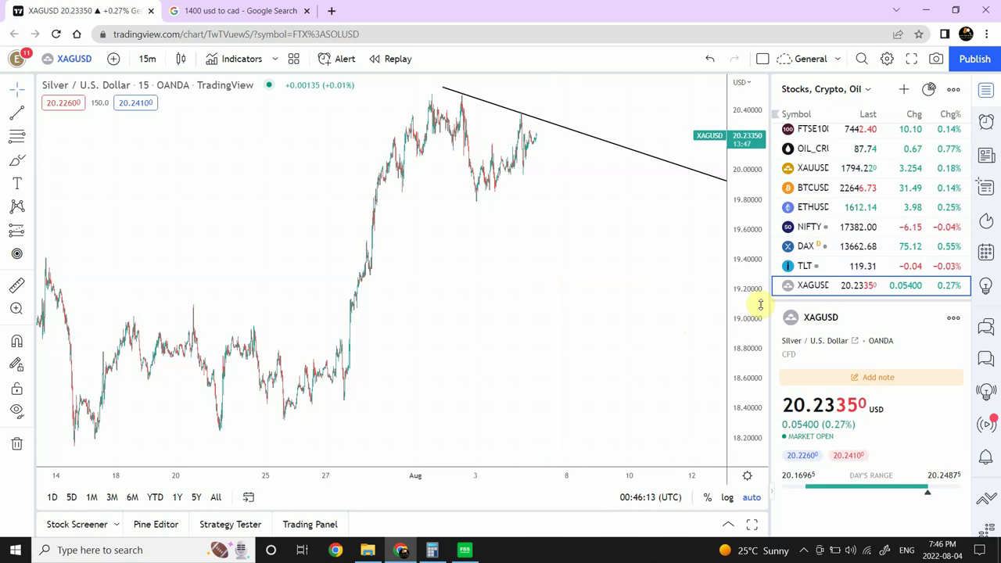
- Switch the watchlist to the forex, gold and silver list
left_click(867, 93)
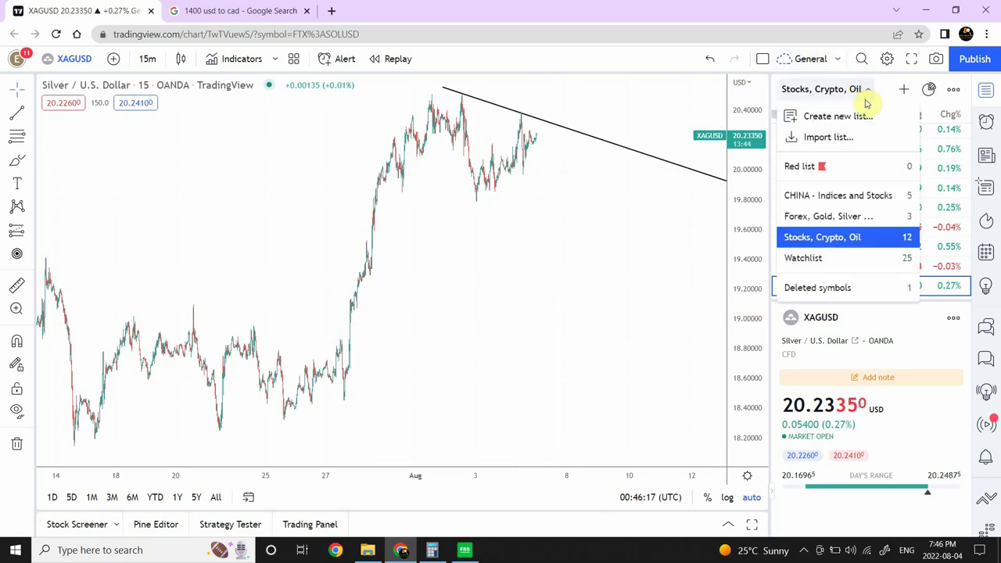
left_click(836, 216)
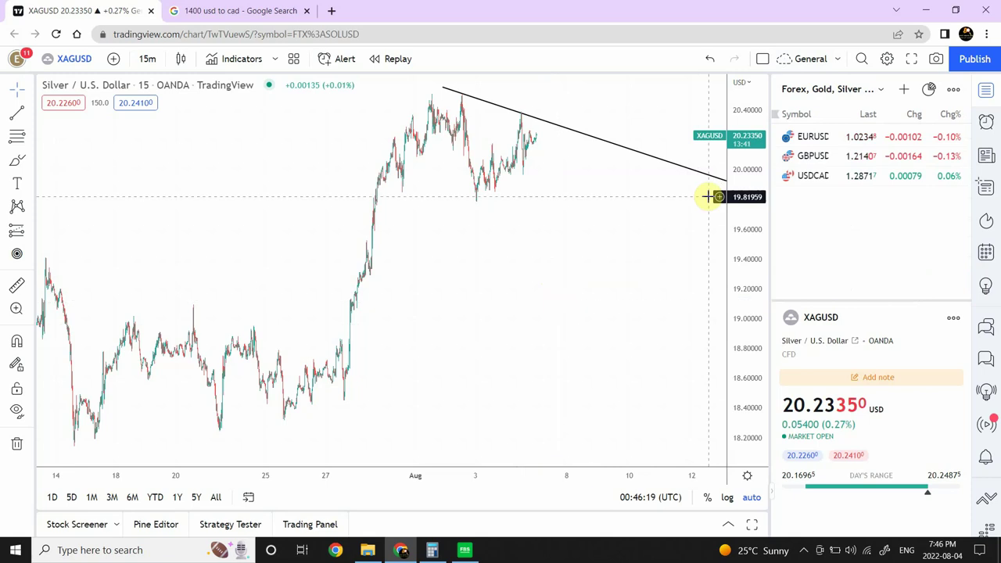
- Open the EURUSD chart from the watchlist and set it to the 1-hour interval
left_click(806, 138)
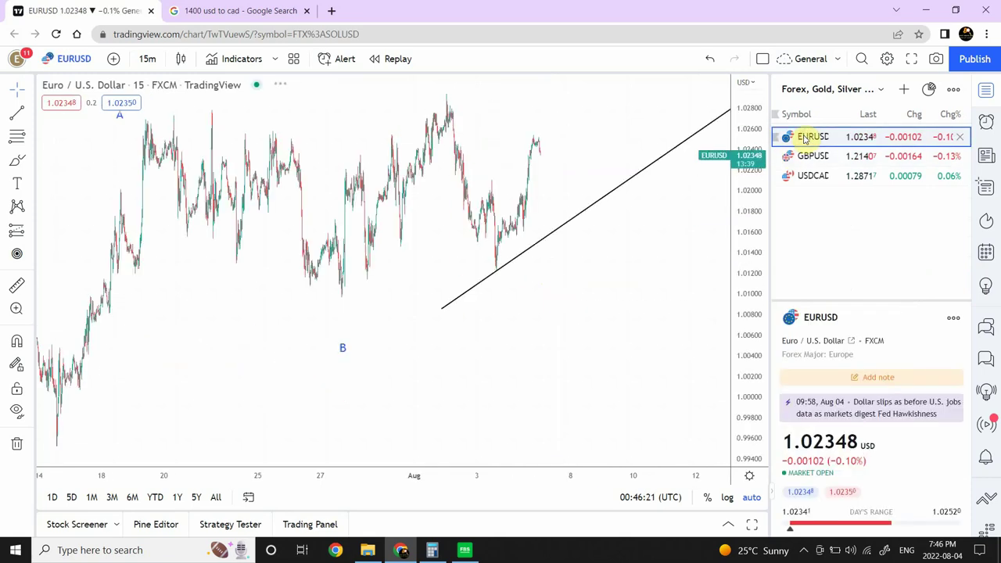
mouse_move(367, 409)
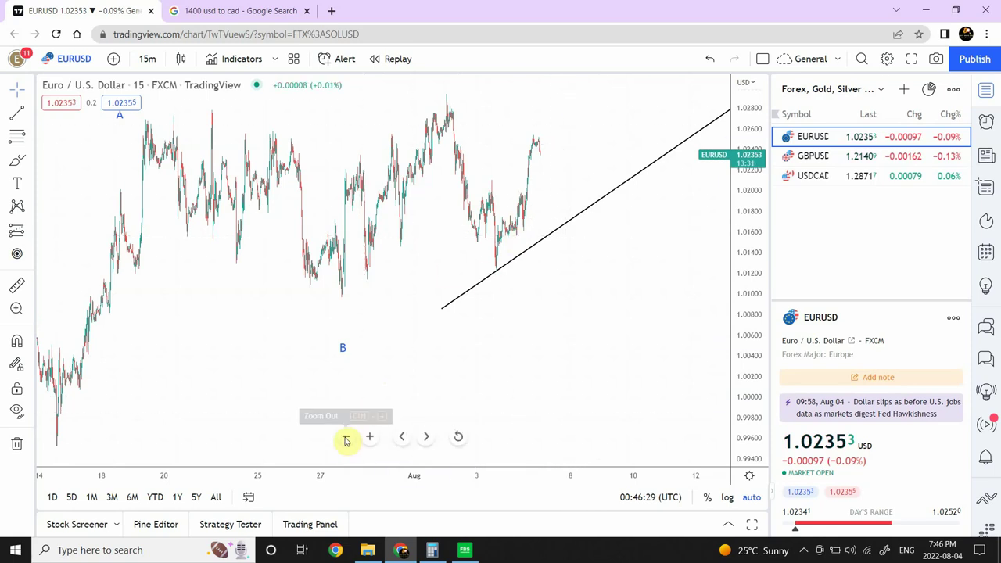
left_click(147, 62)
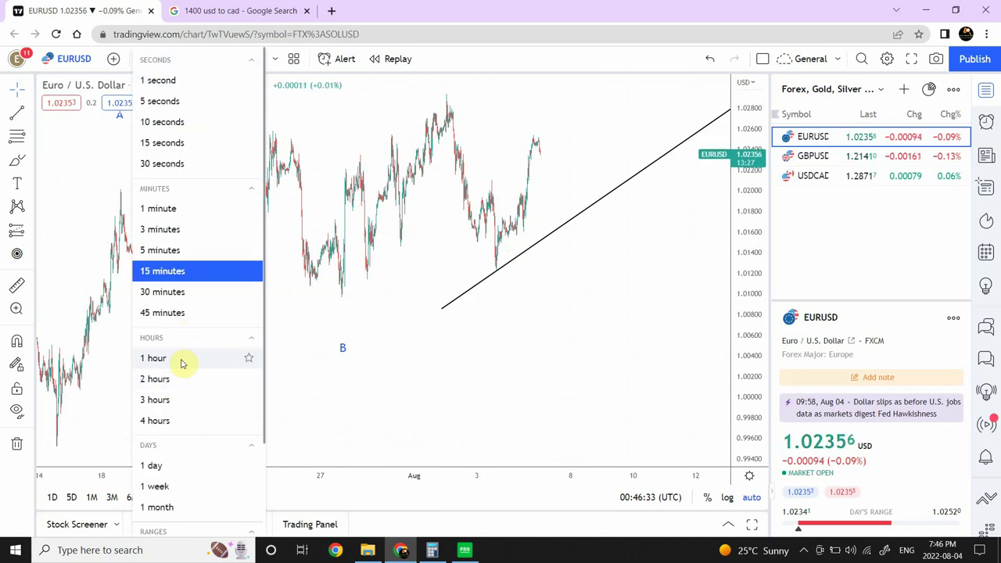
left_click(155, 359)
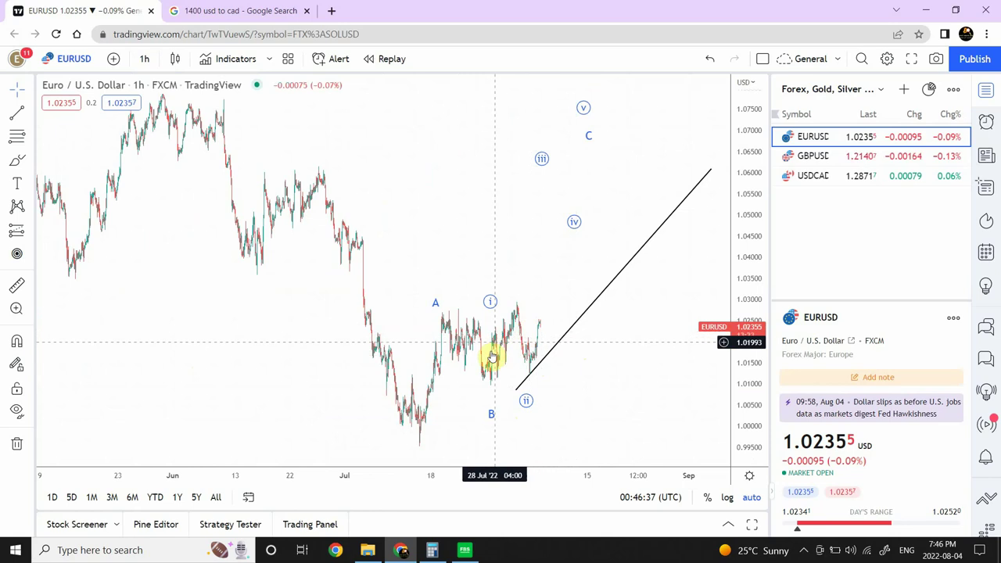
- Delete the circled i–v impulse wave labels from the EURUSD chart, keeping the ABC count
left_click(519, 342)
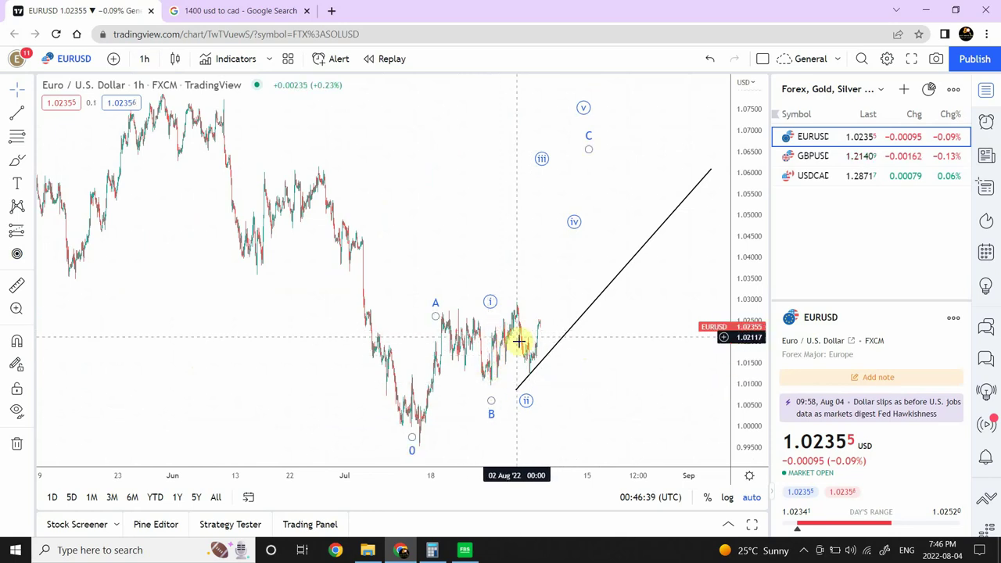
left_click(581, 205)
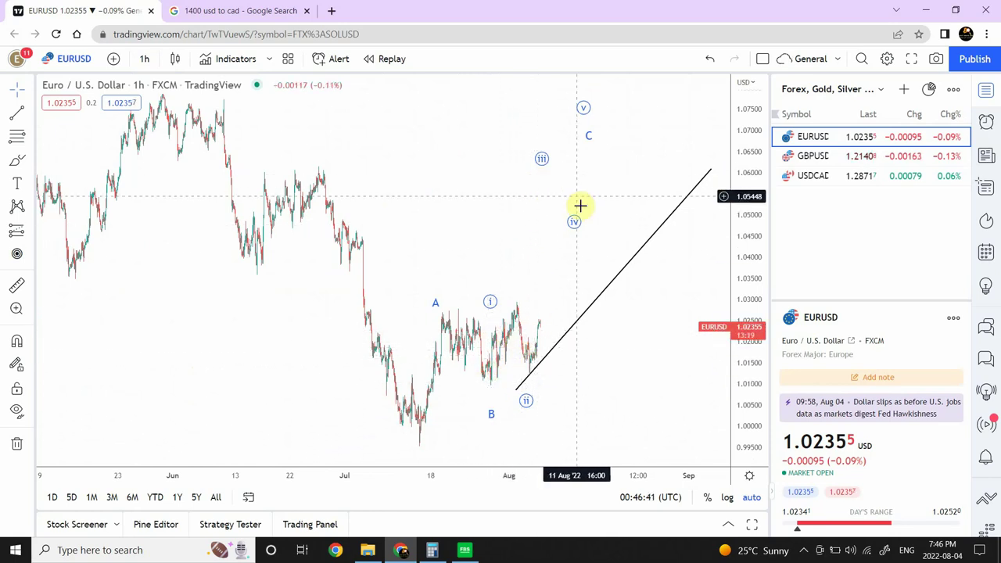
left_click(541, 161)
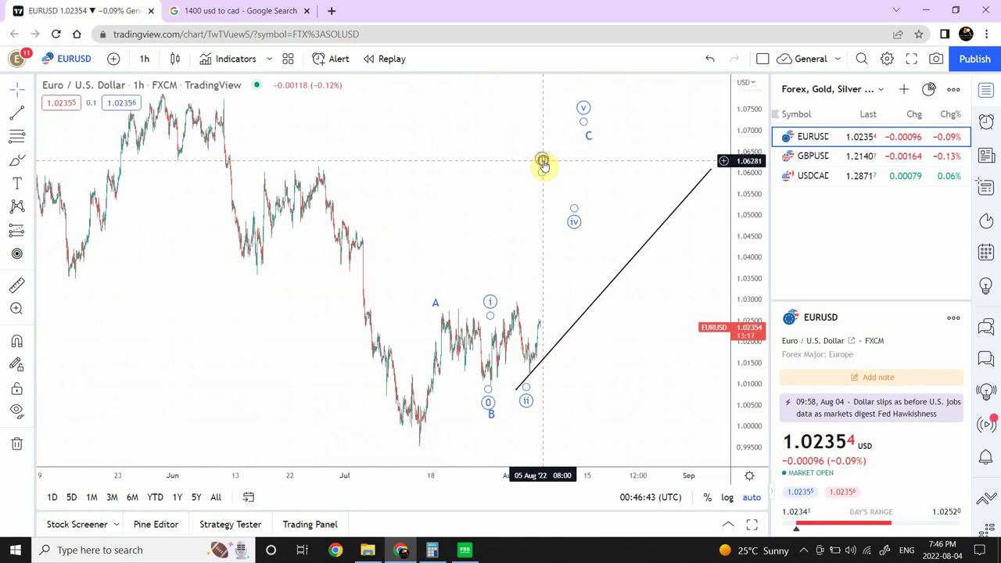
key("Delete")
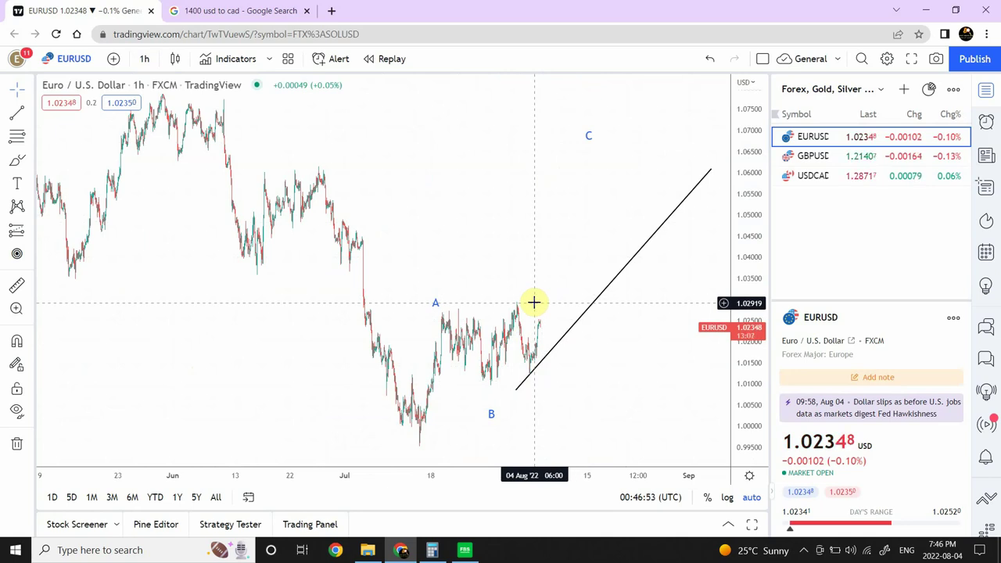
- Move the EURUSD wave C point down to about 1.0298, just above the early August price
left_click(588, 150)
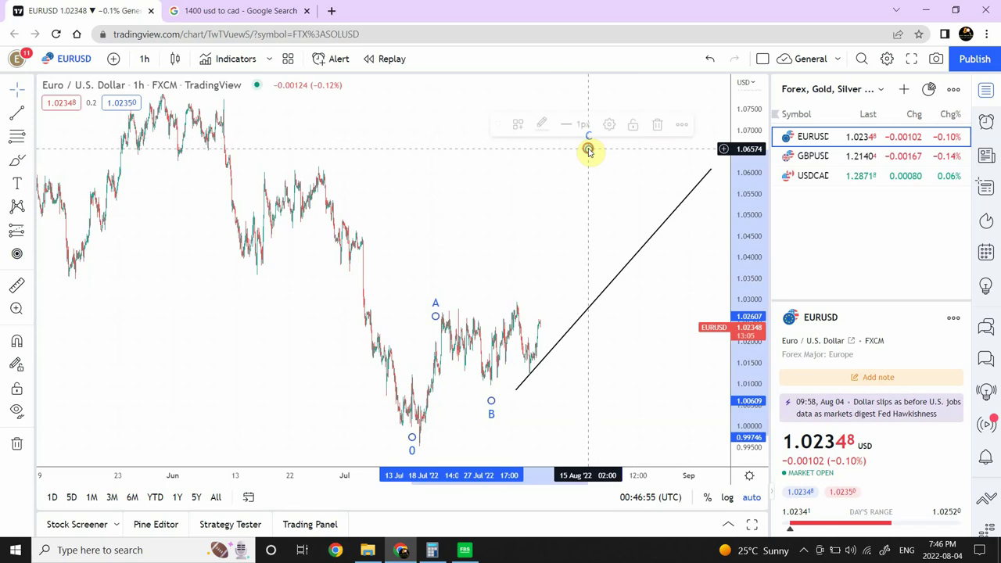
left_click_drag(588, 150, 545, 304)
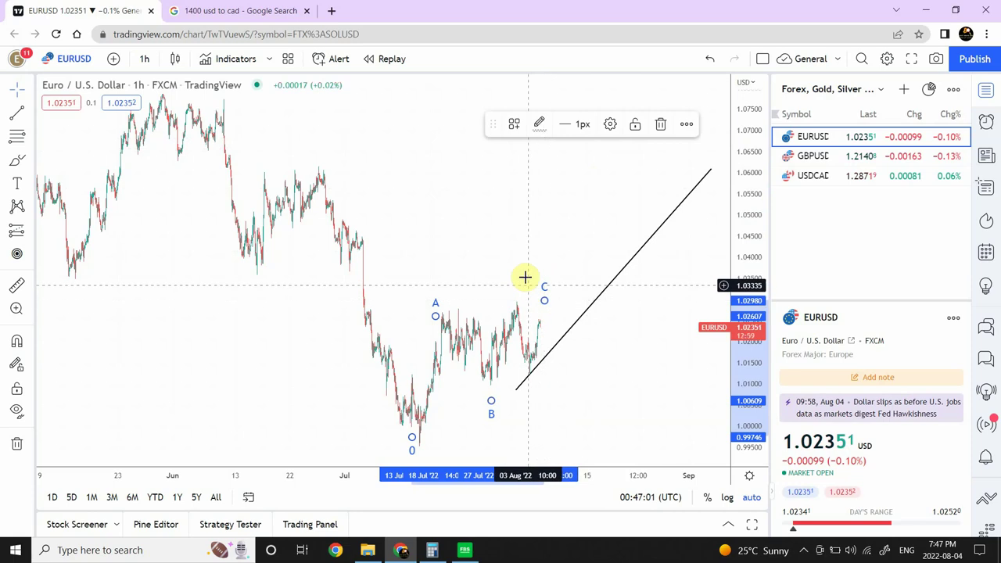
left_click(525, 273)
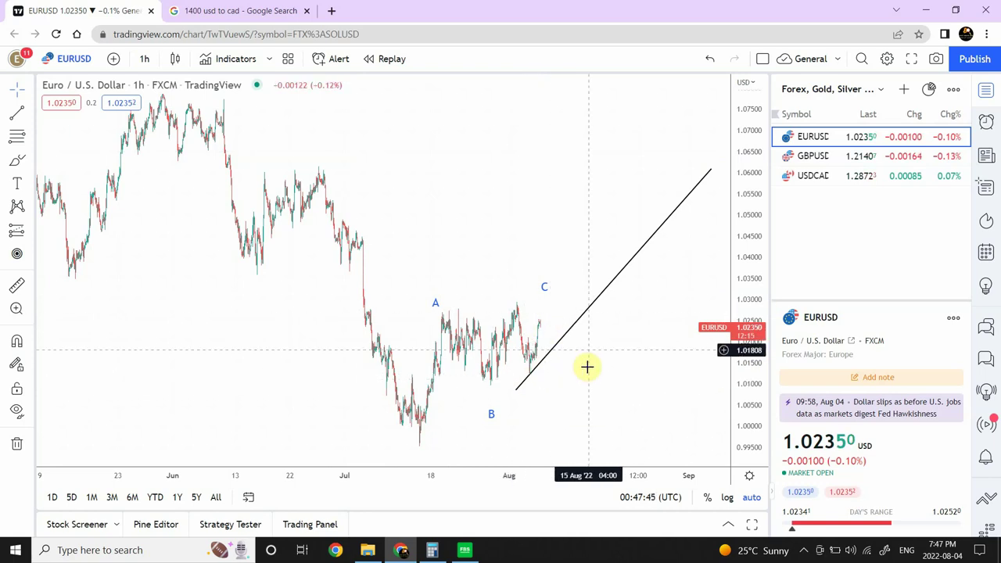
- Draw a rising EURUSD trend line from about 0.9951 on 14 July to about 1.0377 on 1 September and delete the steeper older line
left_click(26, 115)
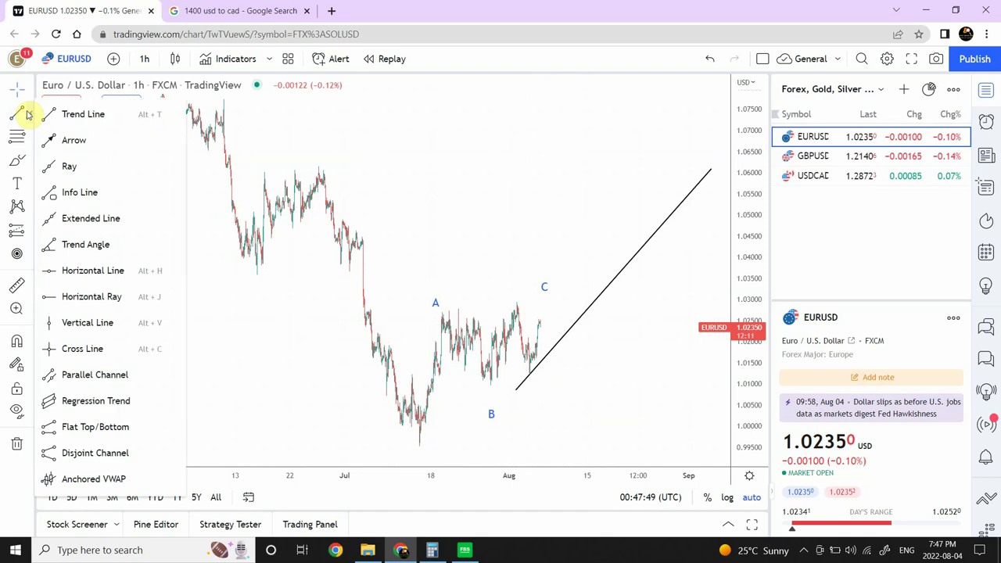
left_click(57, 115)
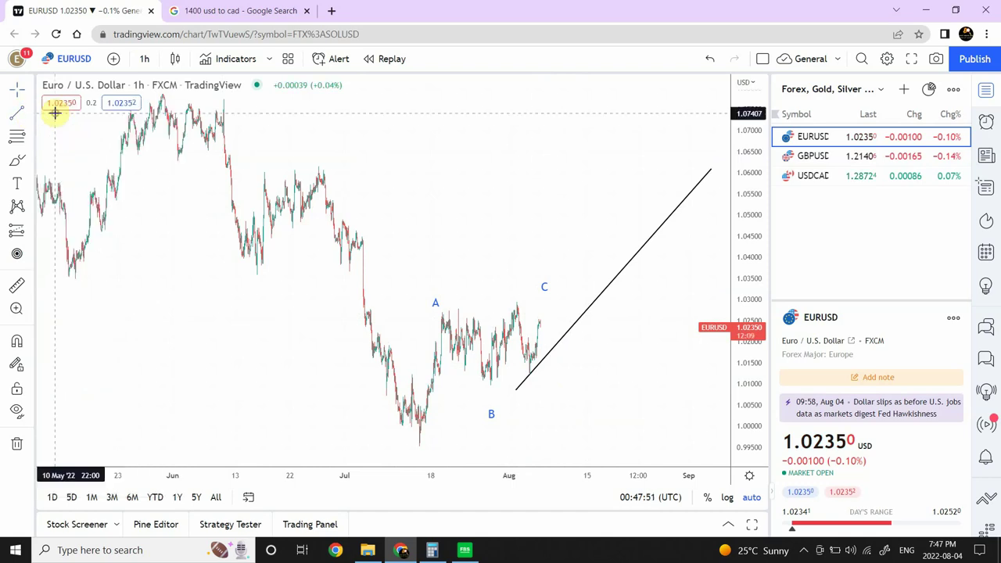
left_click(420, 447)
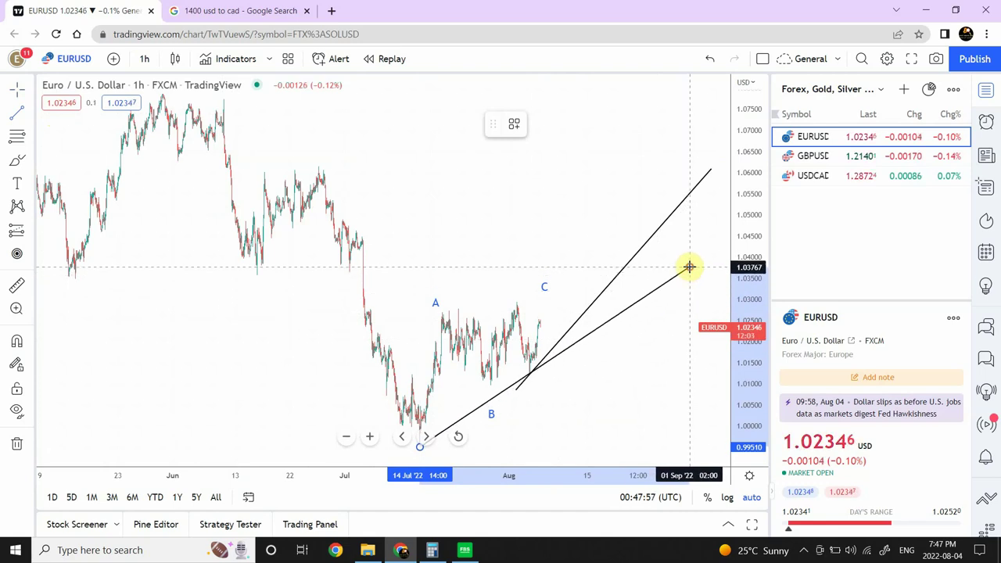
left_click(689, 267)
left_click(644, 342)
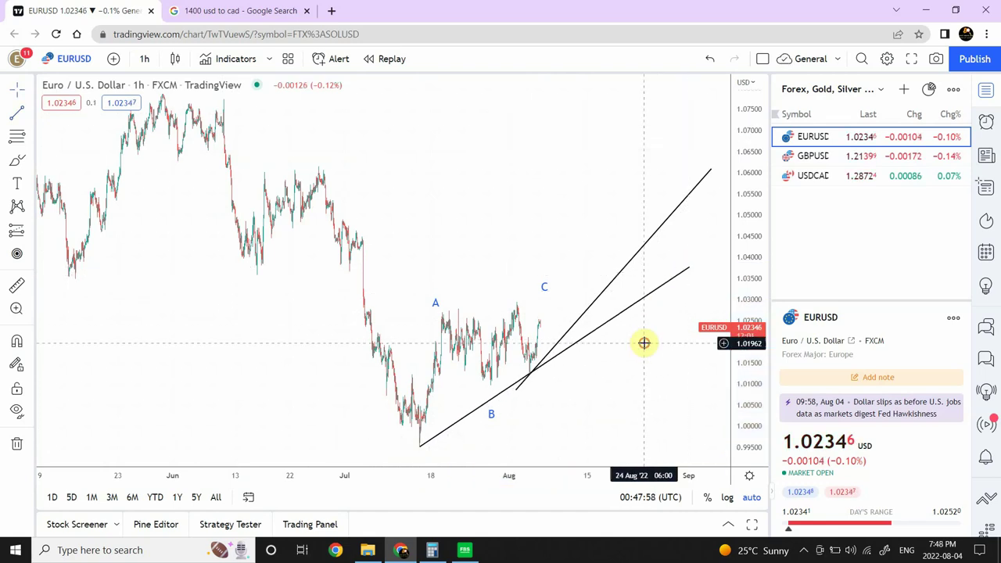
left_click(599, 301)
key("Delete")
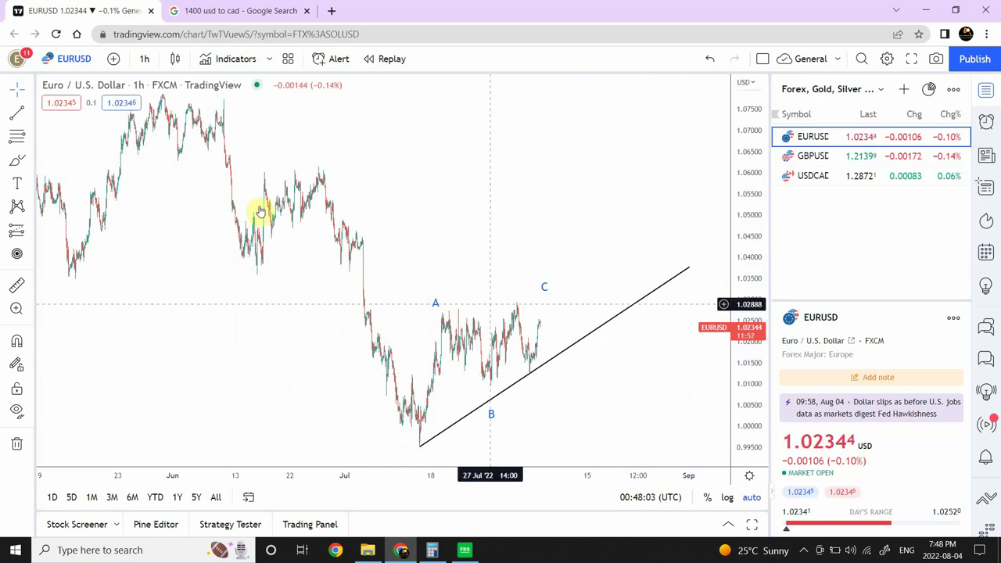
- Draw a horizontal support line on EURUSD at about 1.00991, just under the late July lows
left_click(30, 113)
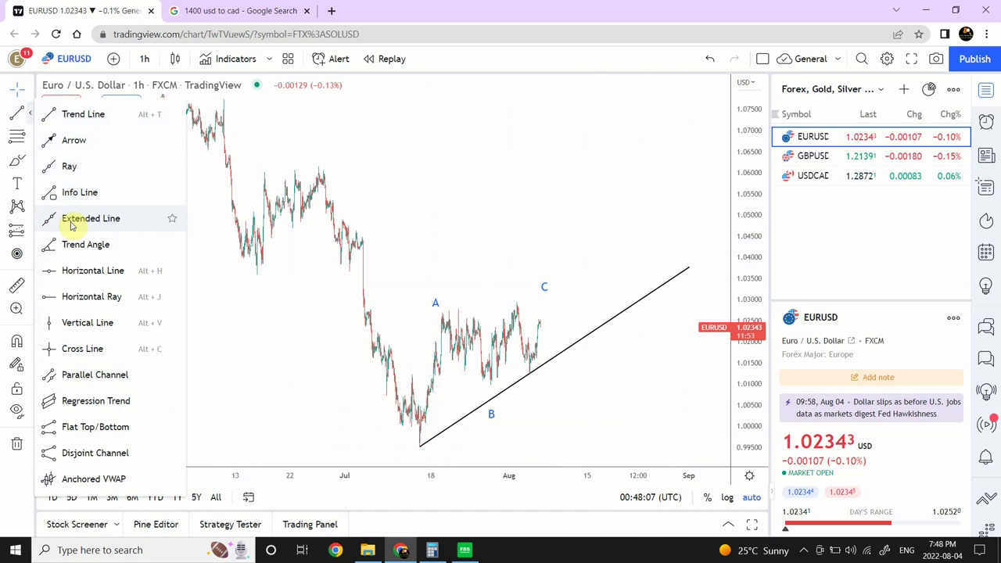
left_click(83, 271)
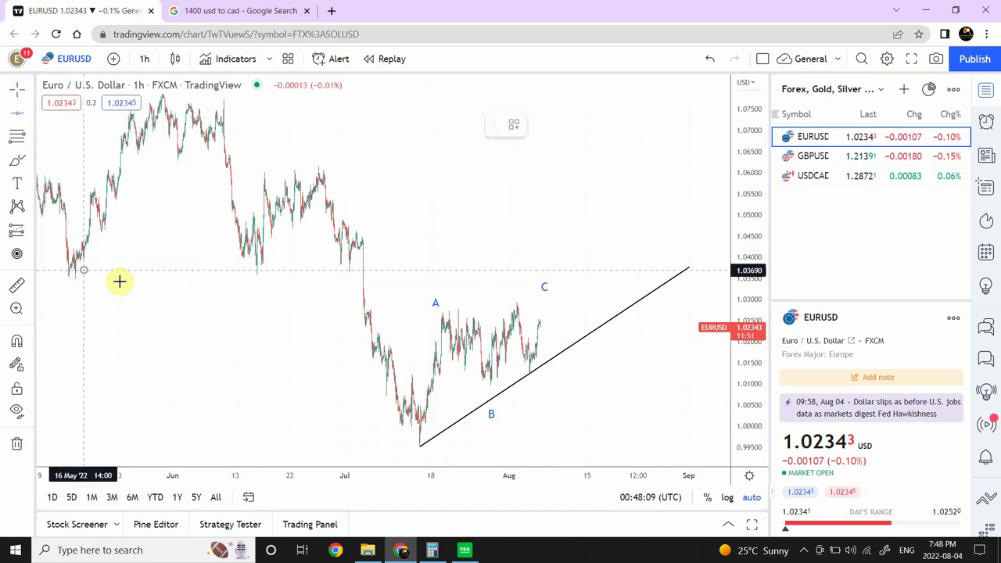
left_click(373, 384)
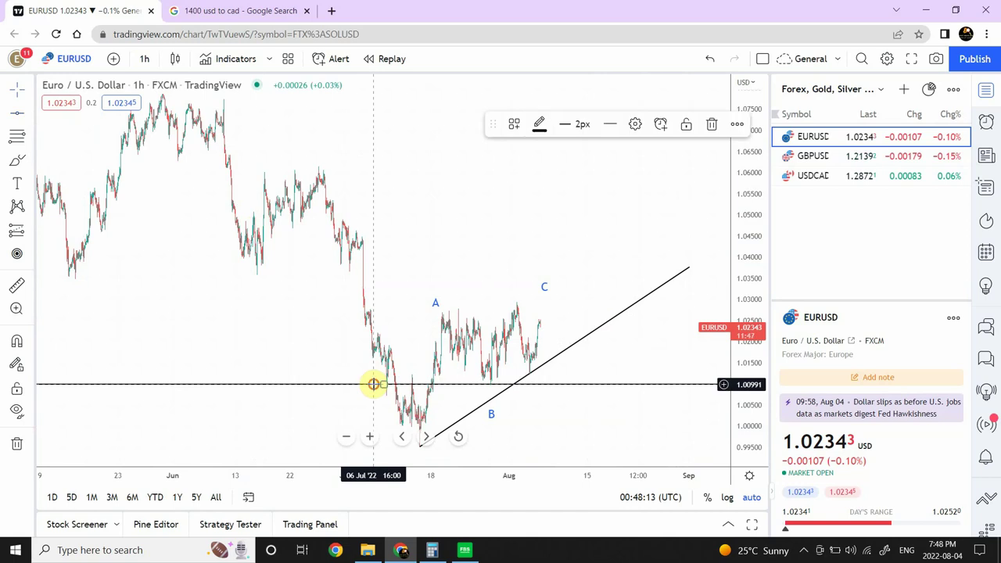
left_click(571, 419)
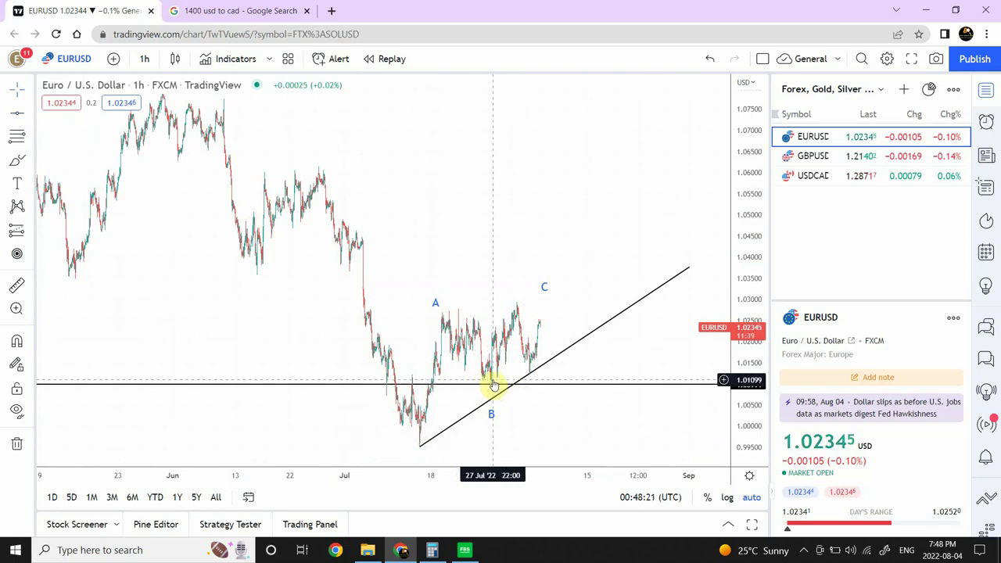
- Move the EURUSD wave B point to about 1.01129, just below the early August low
left_click(544, 304)
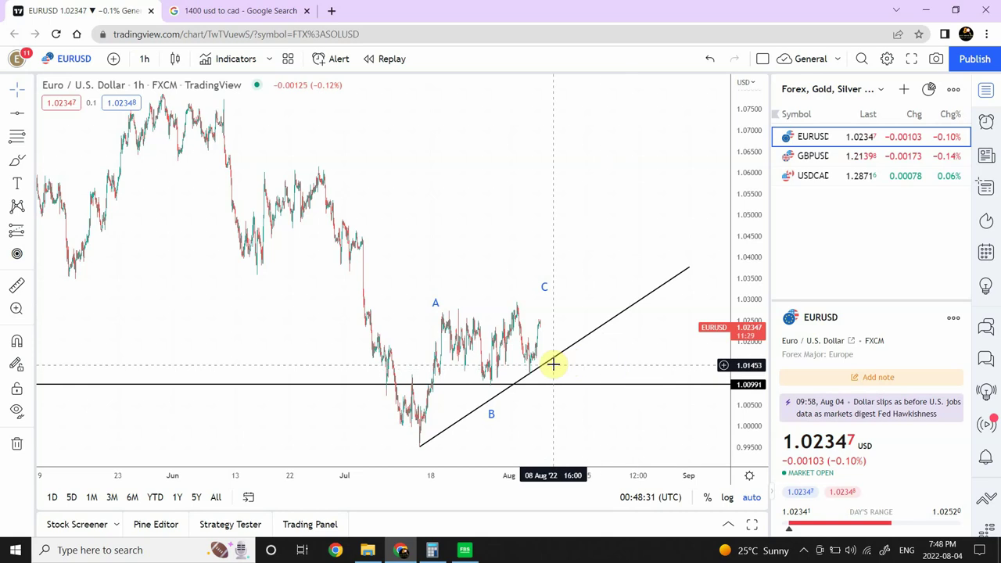
left_click_drag(491, 403, 536, 380)
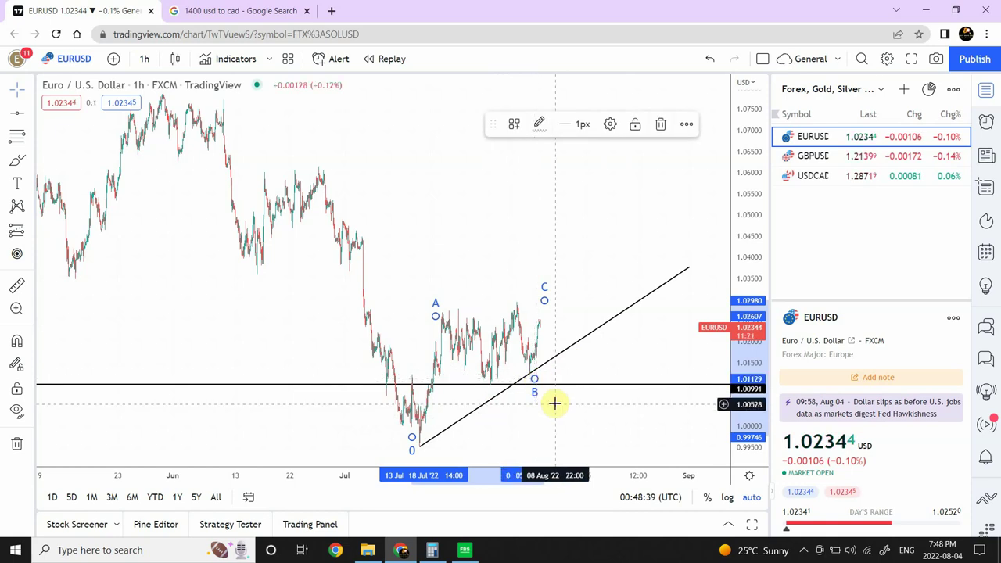
left_click(555, 403)
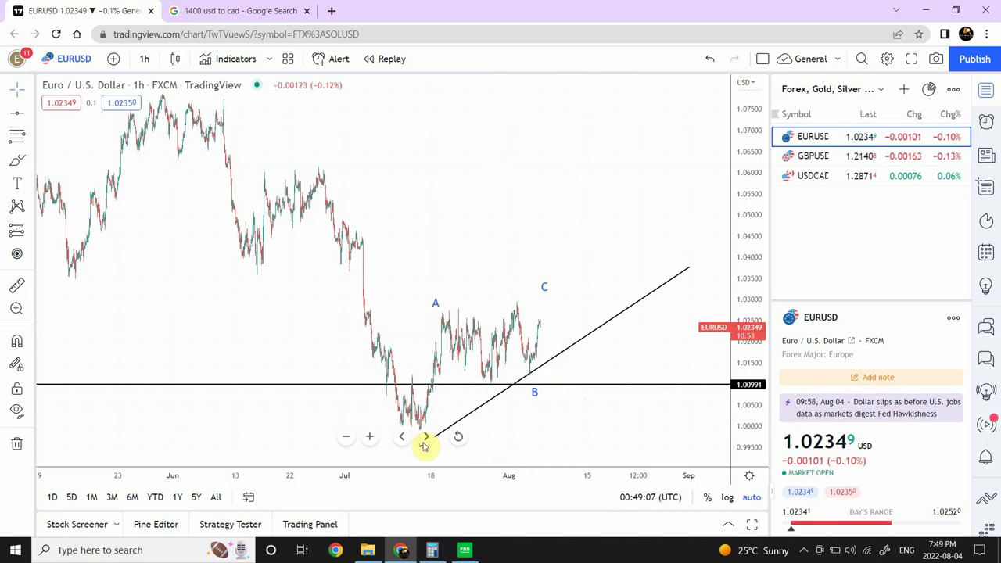
- Examine EURUSD's decline since early 2022 and the recent ABC correction up close on the daily interval with a compressed price scale
left_click(148, 61)
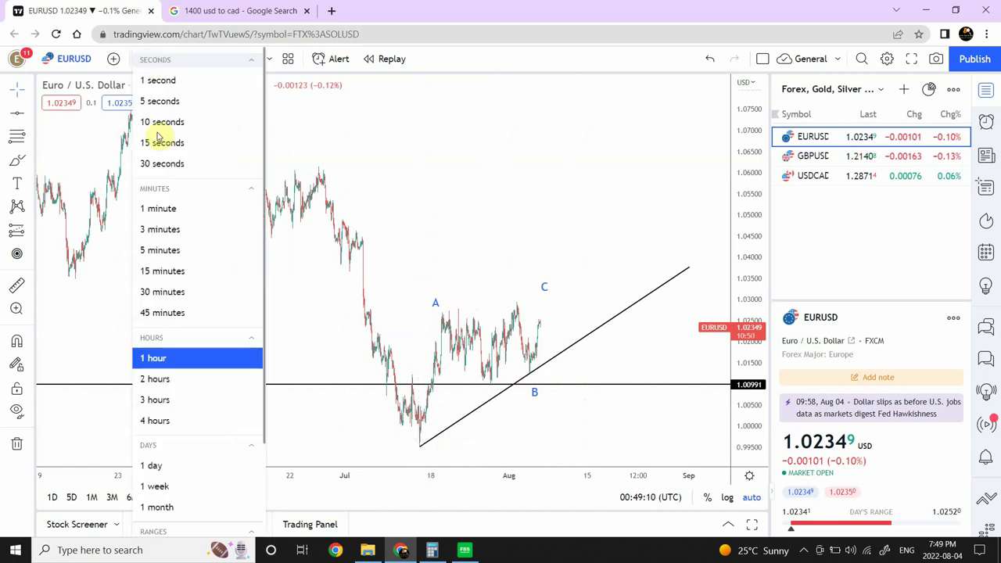
left_click(160, 466)
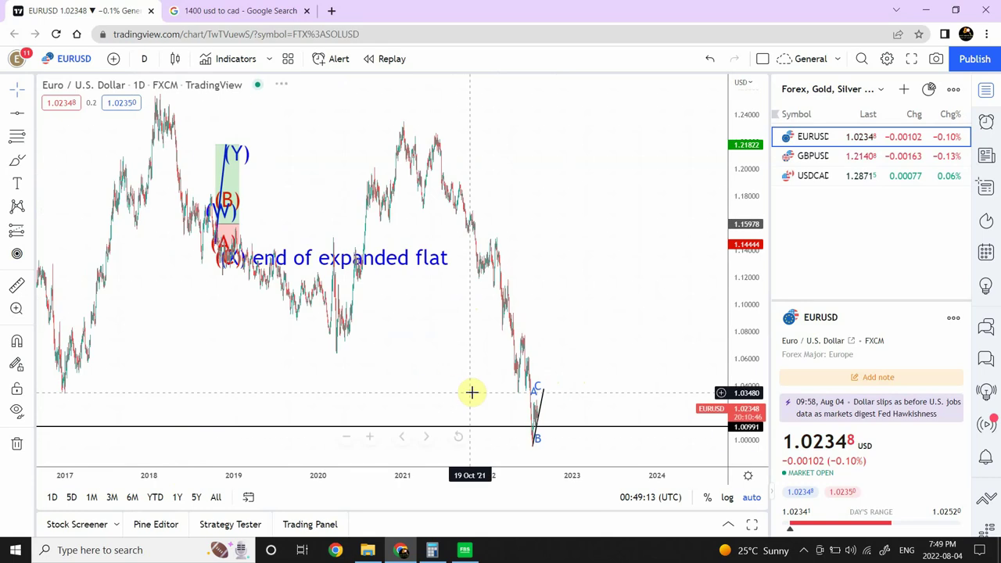
left_click(370, 437)
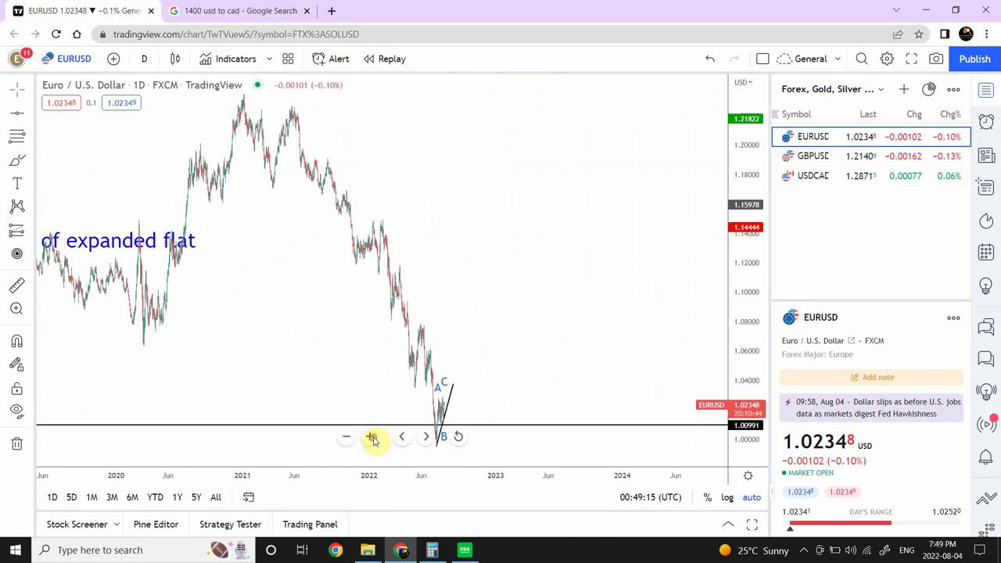
left_click(370, 437)
left_click_drag(414, 290, 628, 318)
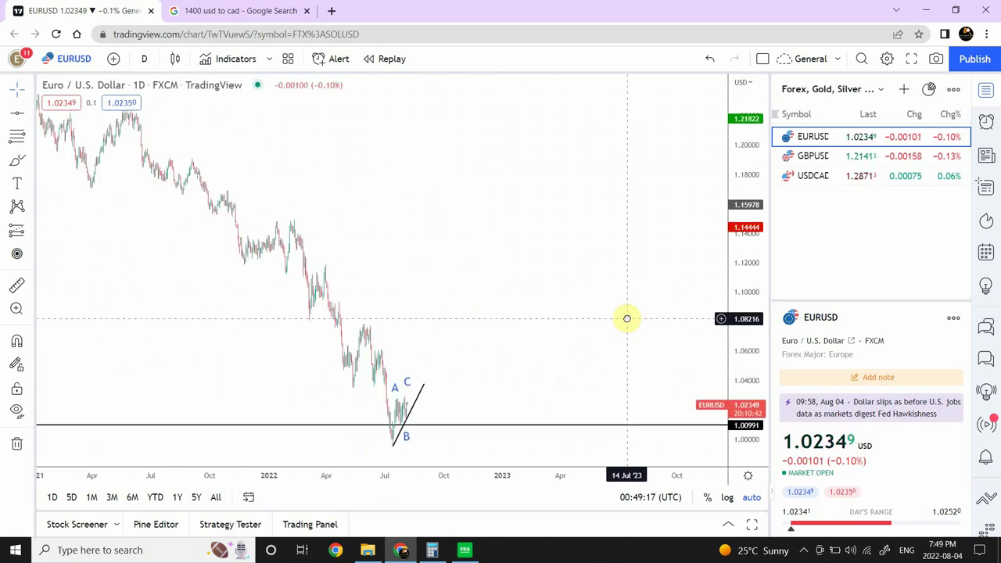
left_click(370, 437)
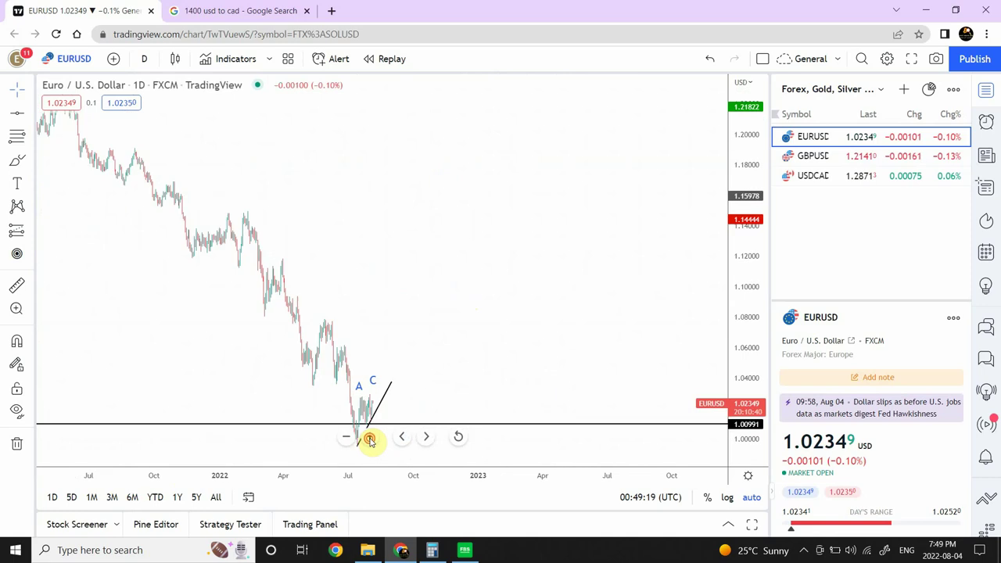
left_click(370, 437)
left_click(370, 438)
left_click_drag(319, 273, 665, 329)
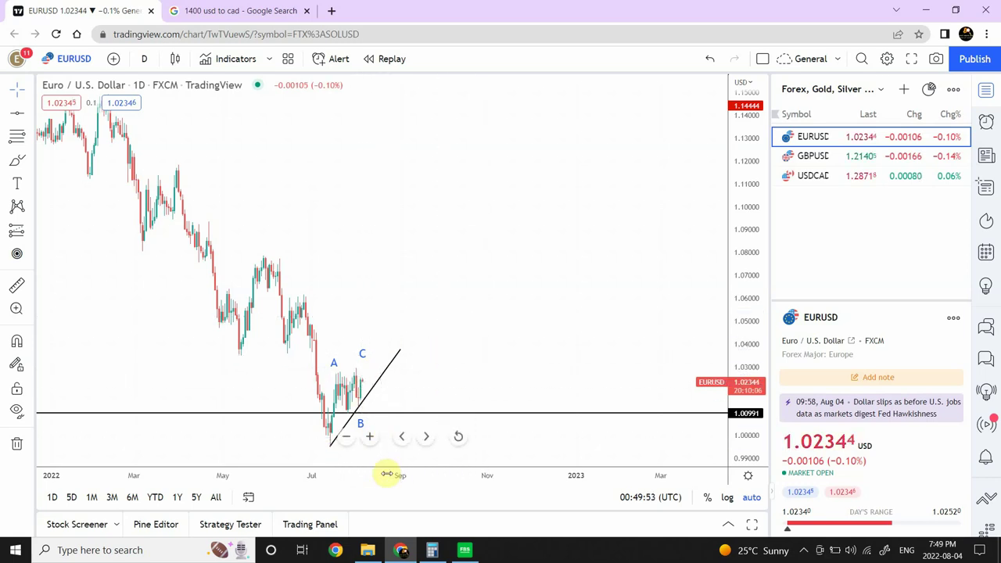
left_click_drag(749, 180, 748, 277)
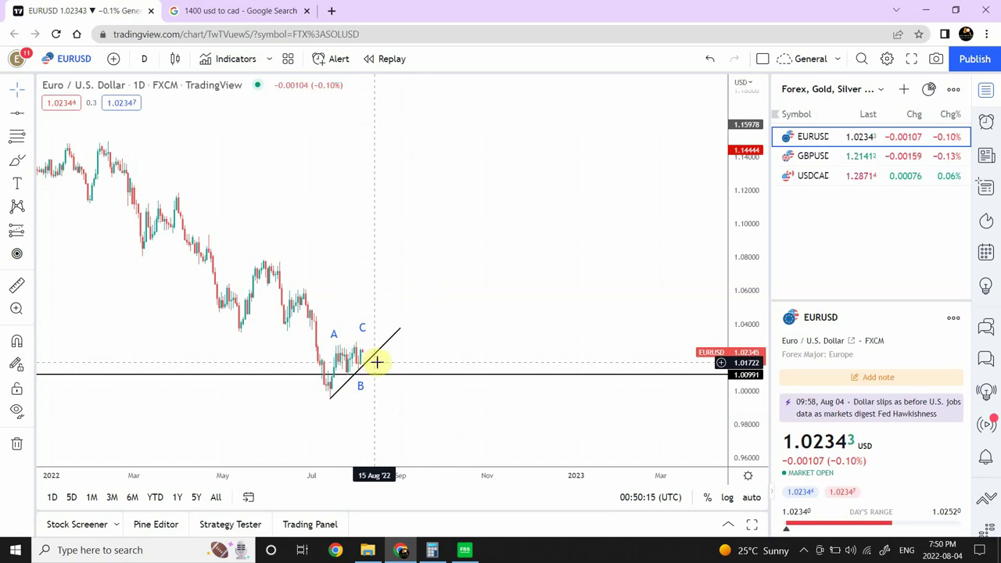
- On the GBPUSD chart, delete the short steep trend line and draw a horizontal support line at about 1.20548
left_click(826, 158)
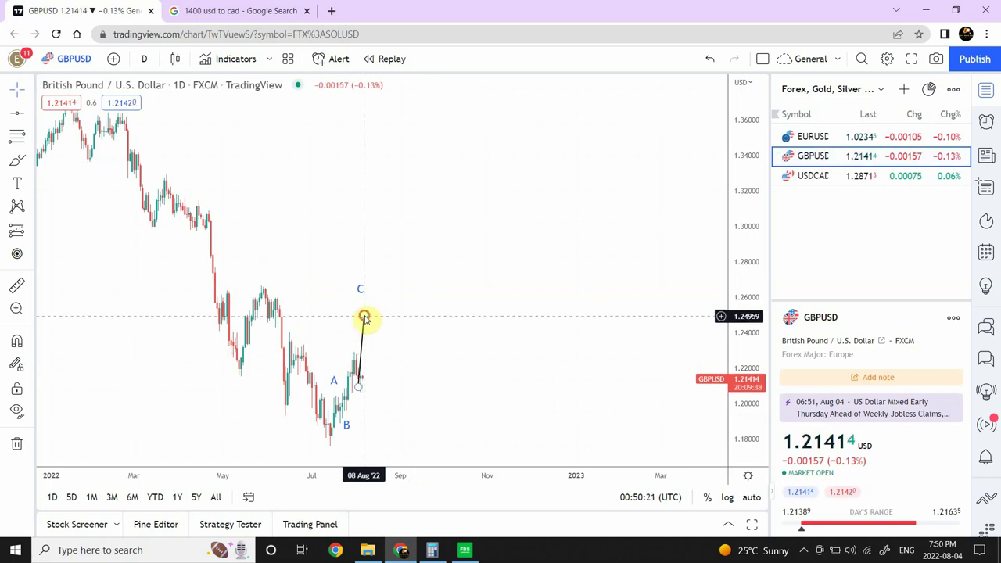
mouse_move(364, 317)
left_mouse_down()
mouse_move(415, 329)
mouse_move(444, 361)
mouse_move(447, 337)
left_mouse_up()
key("Delete")
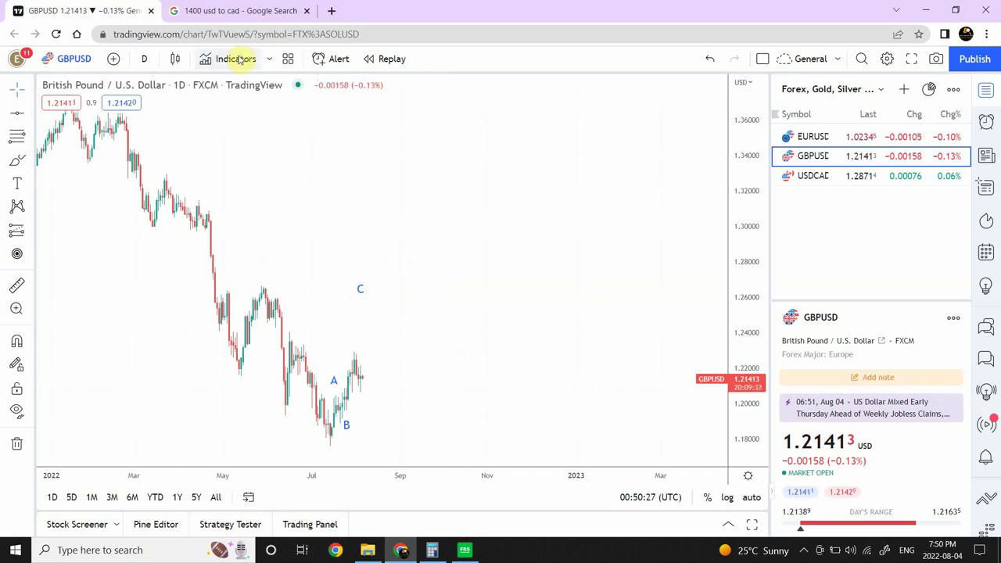
left_click(19, 115)
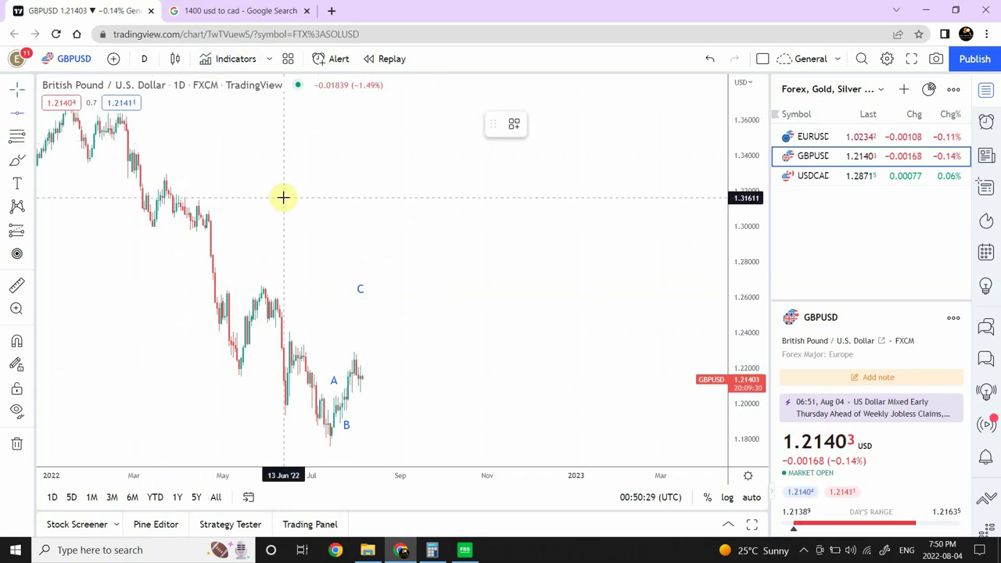
left_click(353, 394)
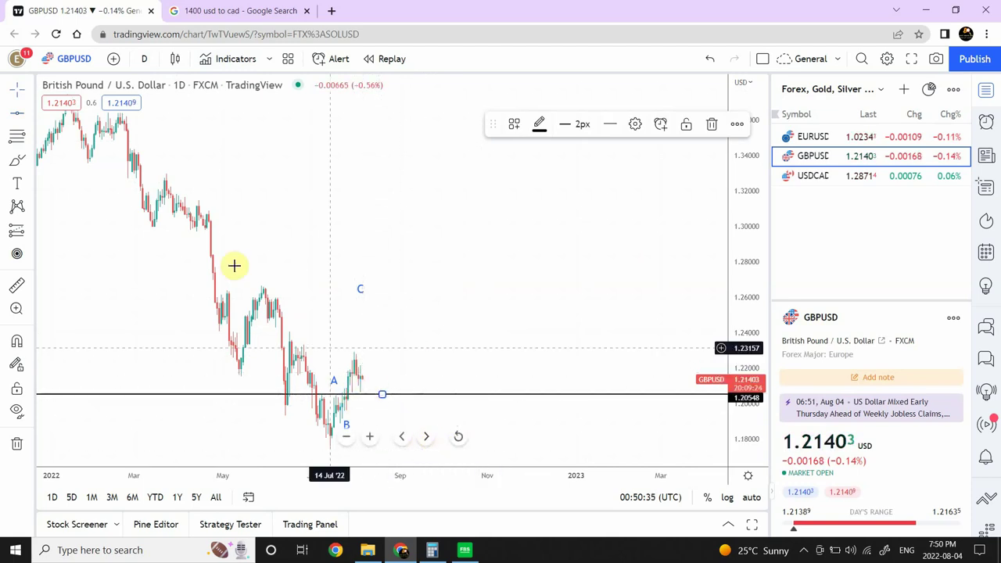
- Switch GBPUSD to the 1-hour interval with automatic price scaling and delete the circled i–iv impulse wave count
left_click(146, 60)
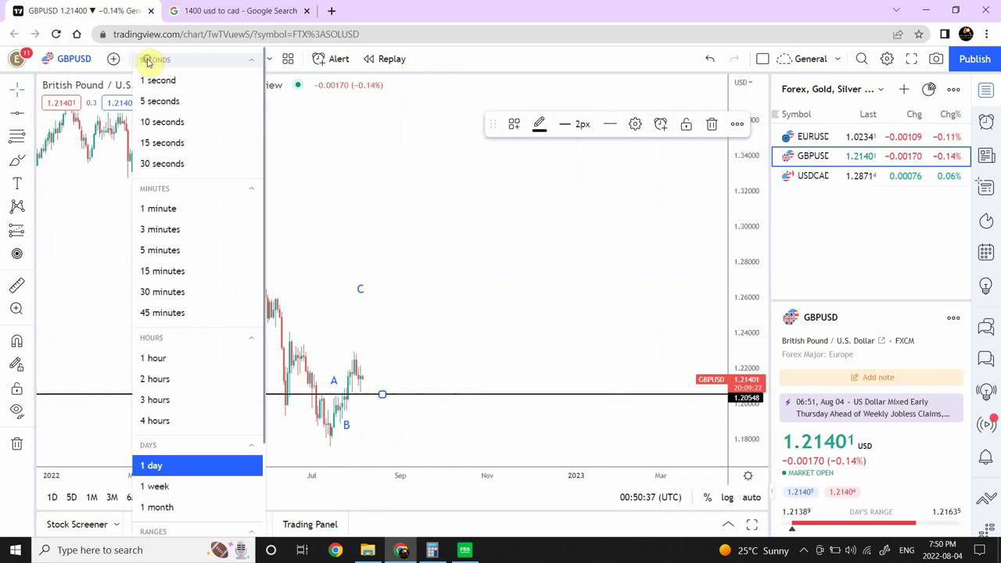
left_click(156, 358)
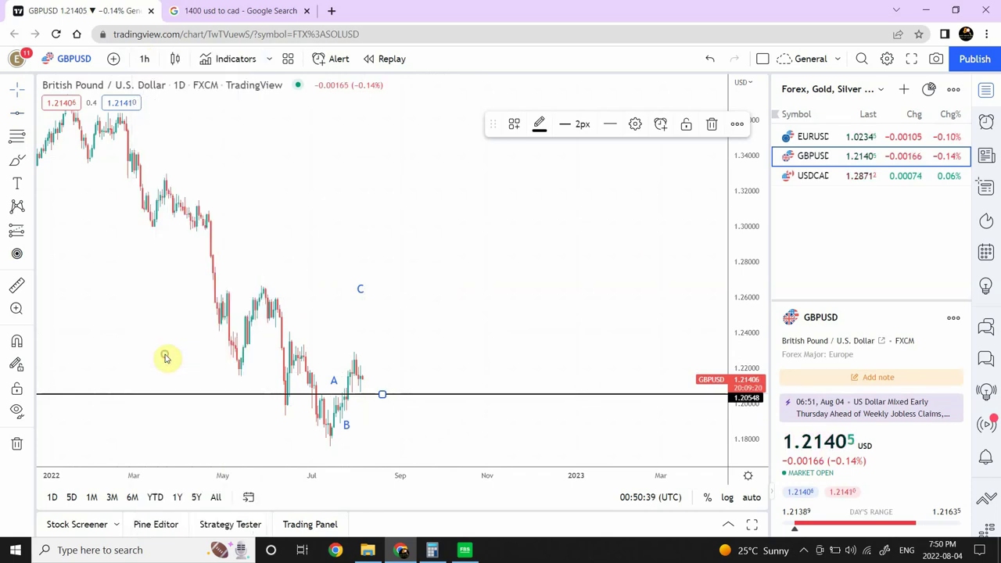
left_click(753, 497)
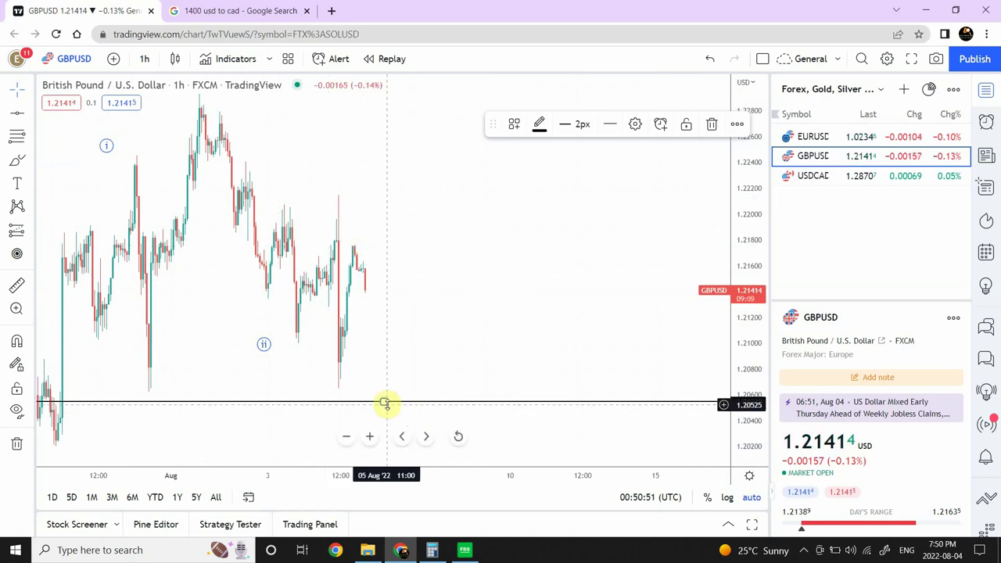
left_click(456, 341)
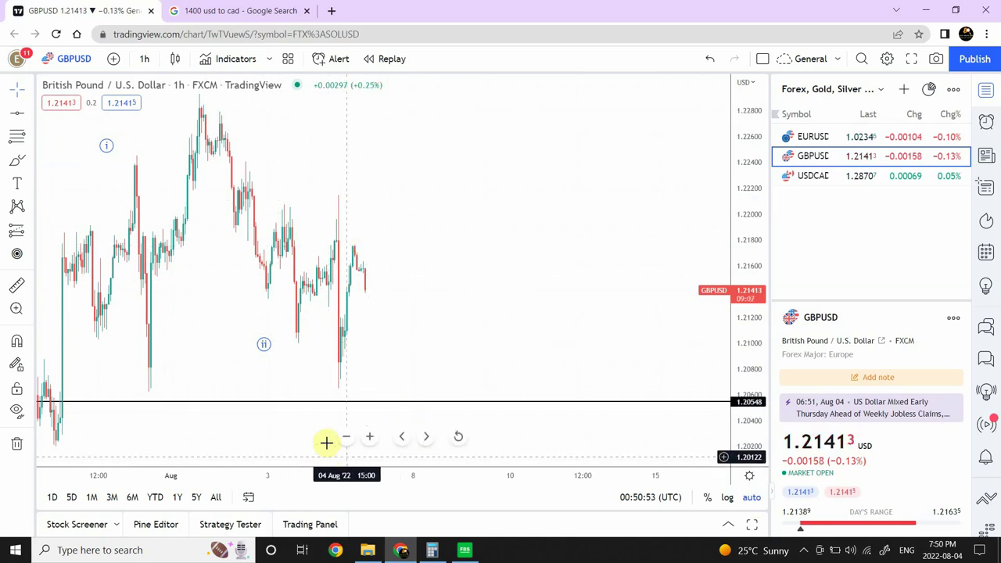
left_click(344, 436)
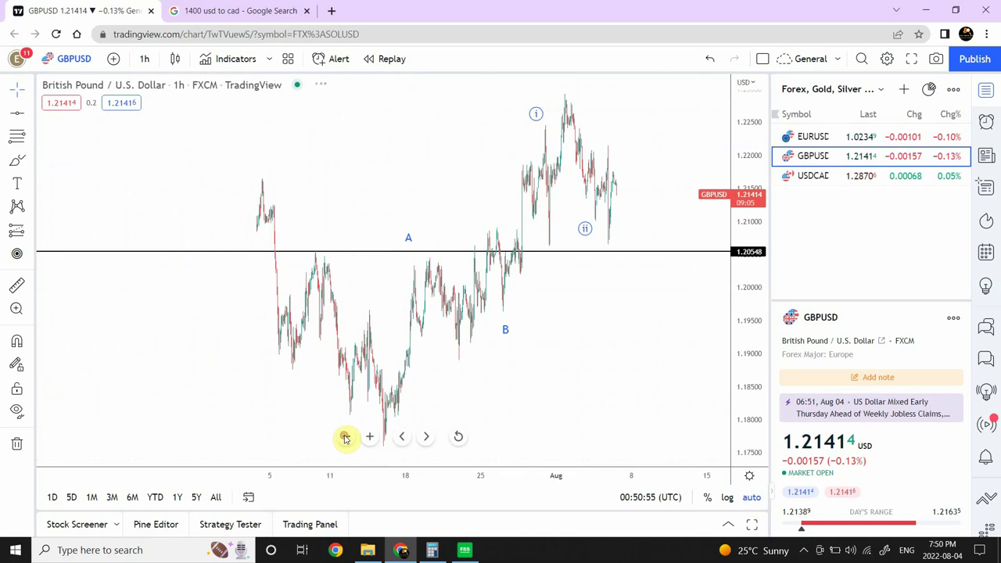
mouse_move(453, 167)
left_mouse_down()
mouse_move(414, 180)
mouse_move(440, 180)
left_mouse_up()
left_click(565, 206)
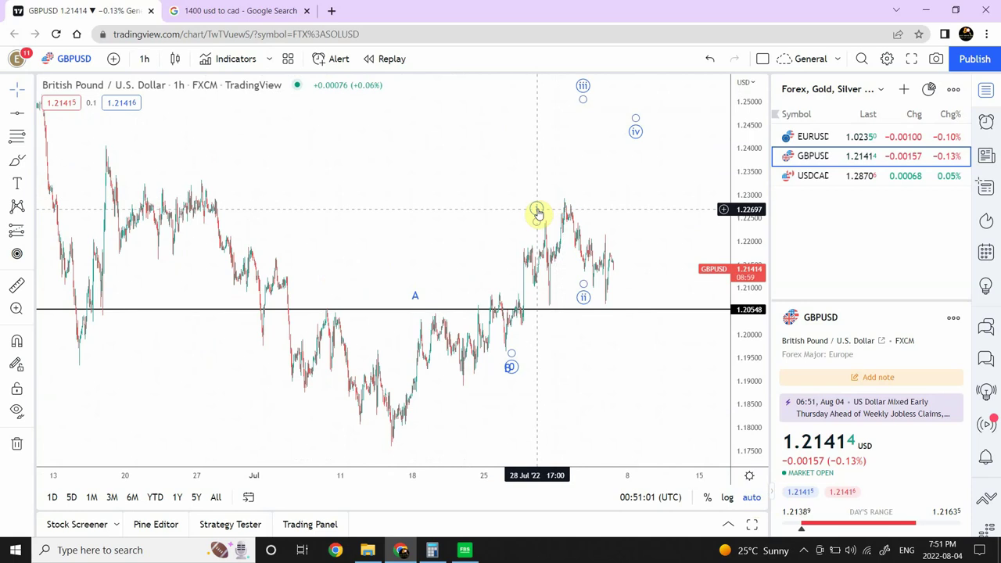
left_click(537, 211)
key("Delete")
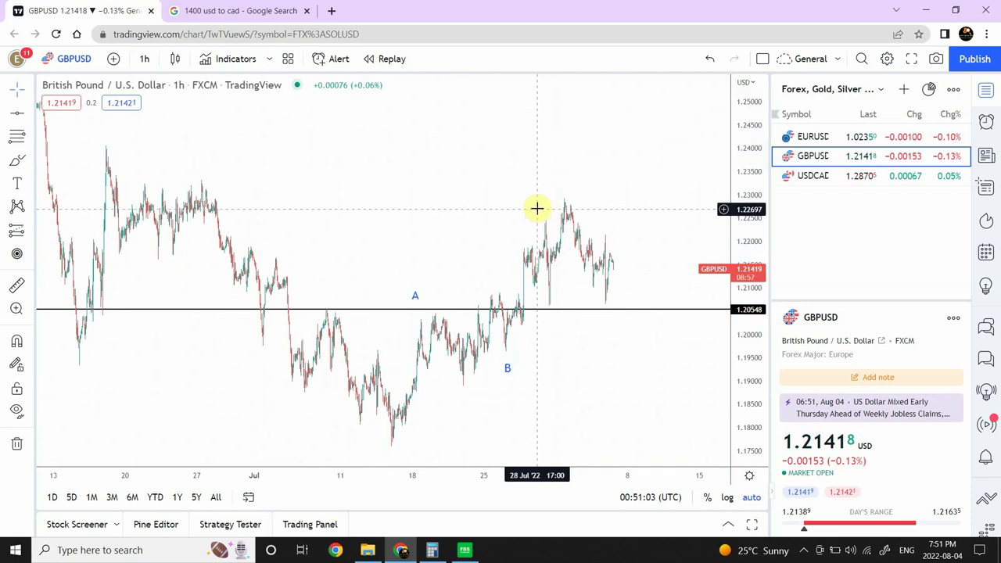
- Move the wave C point of GBPUSD's ABC correction to just above the early August high, at about 1.233
left_click(509, 369)
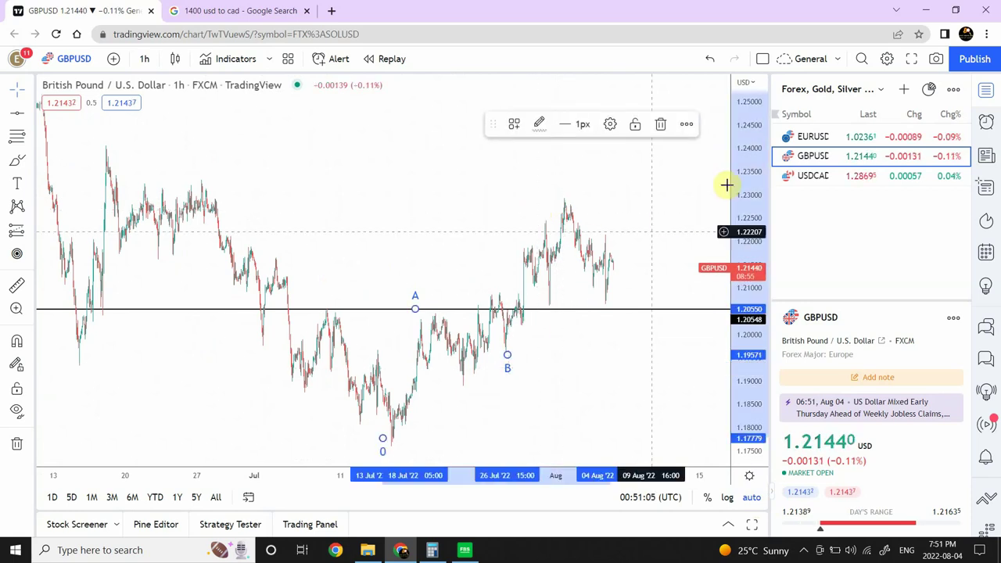
left_click_drag(748, 150, 743, 249)
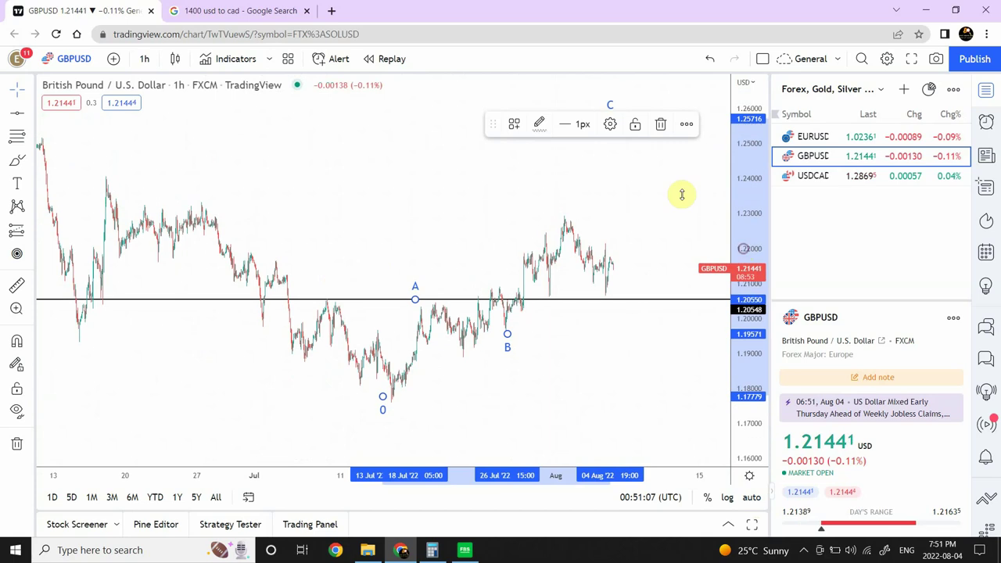
left_click_drag(606, 105, 570, 207)
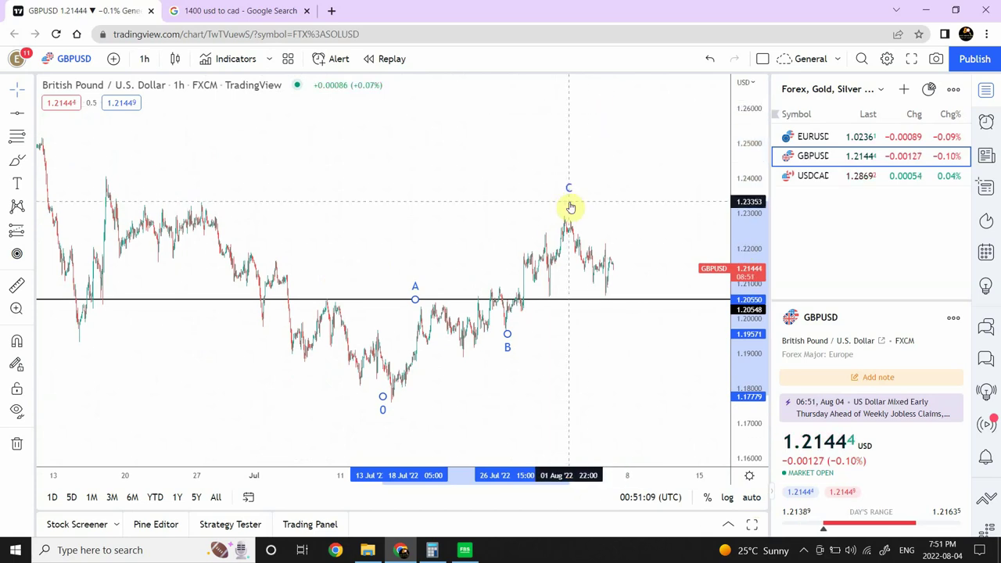
left_click(655, 165)
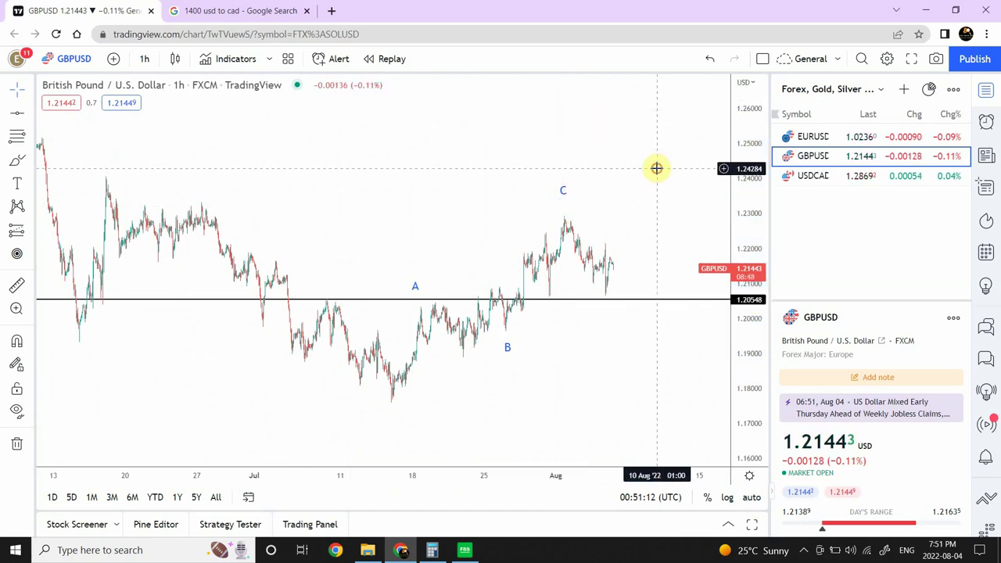
- Draw a rising trend line from GBPUSD's mid-July low at about 1.17619, along the wave B low, to about 1.22906 on 12 August 2022
left_click(30, 116)
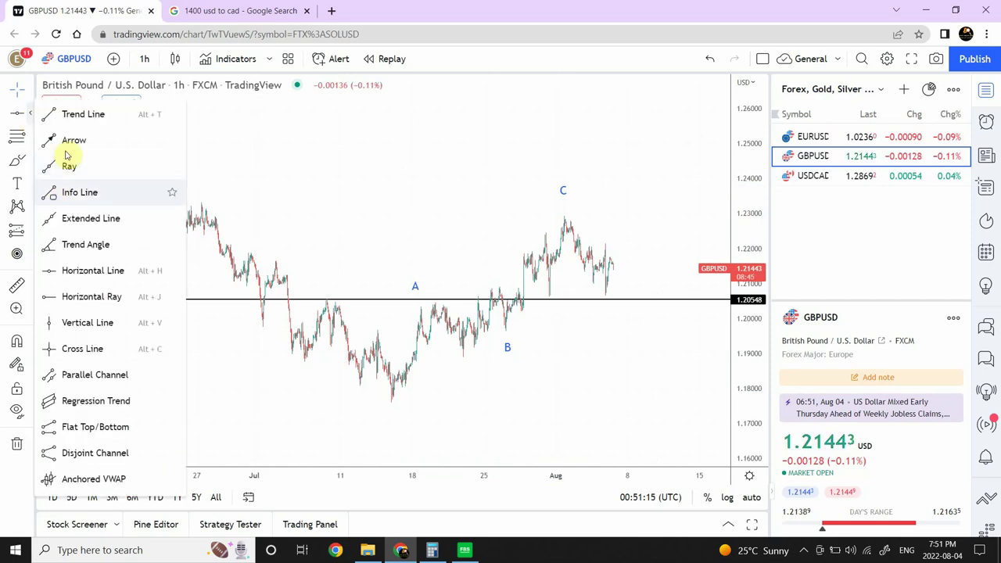
left_click(85, 115)
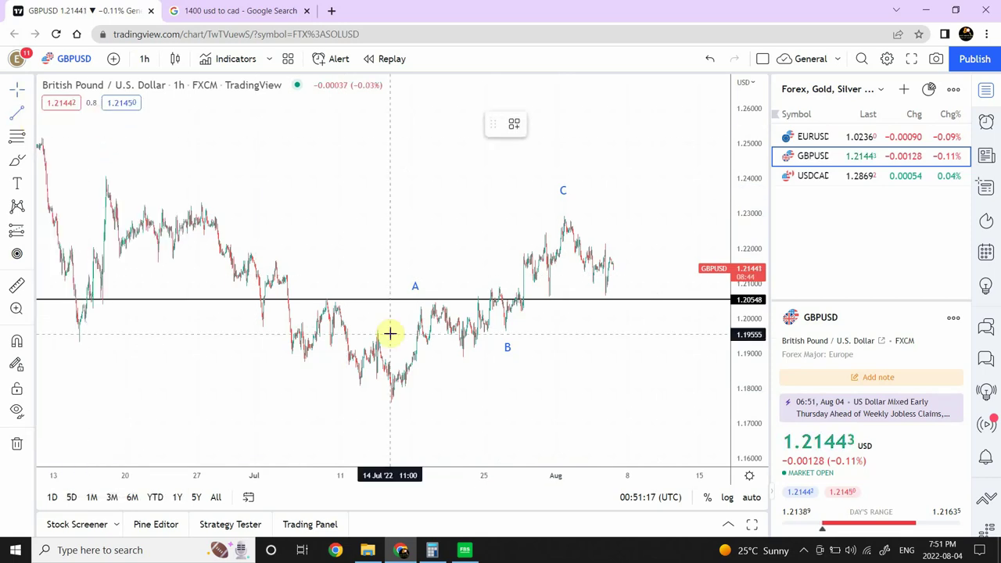
left_click(390, 402)
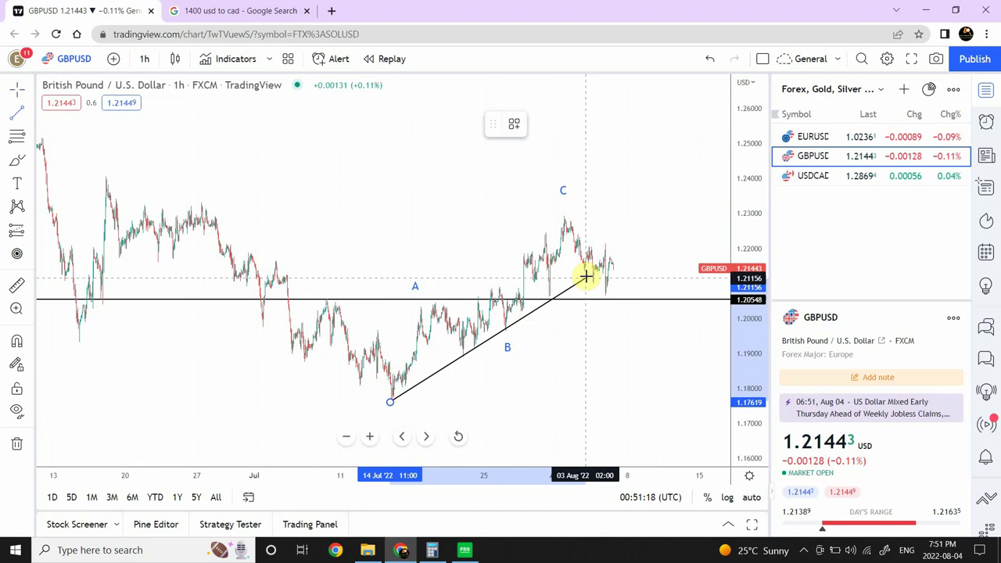
left_click(696, 217)
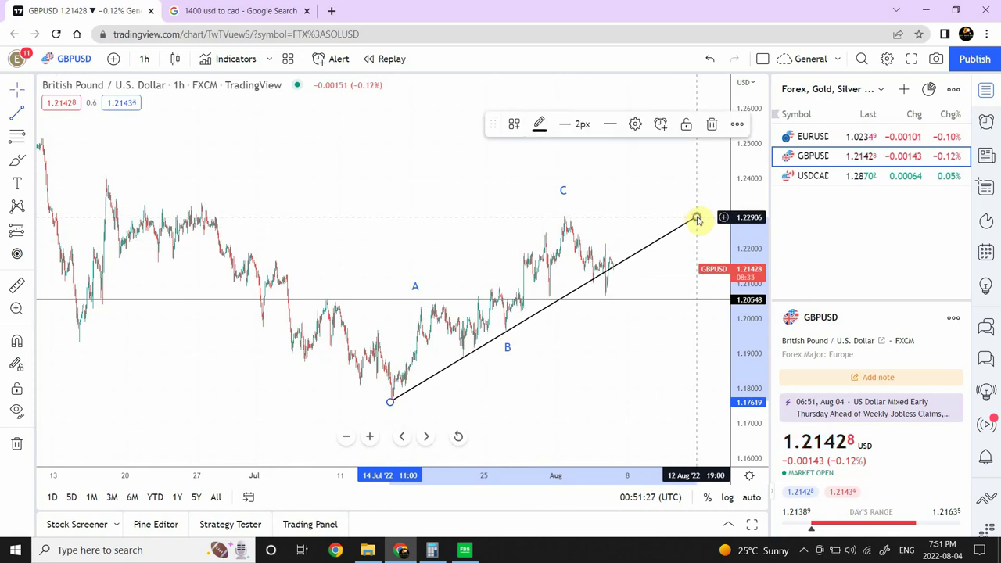
left_click(650, 185)
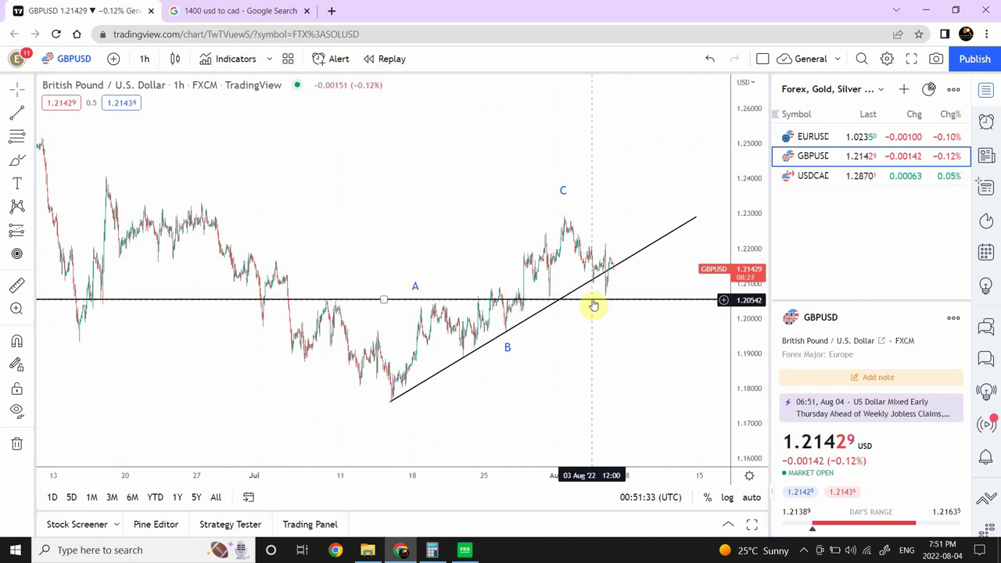
left_click_drag(601, 301, 516, 300)
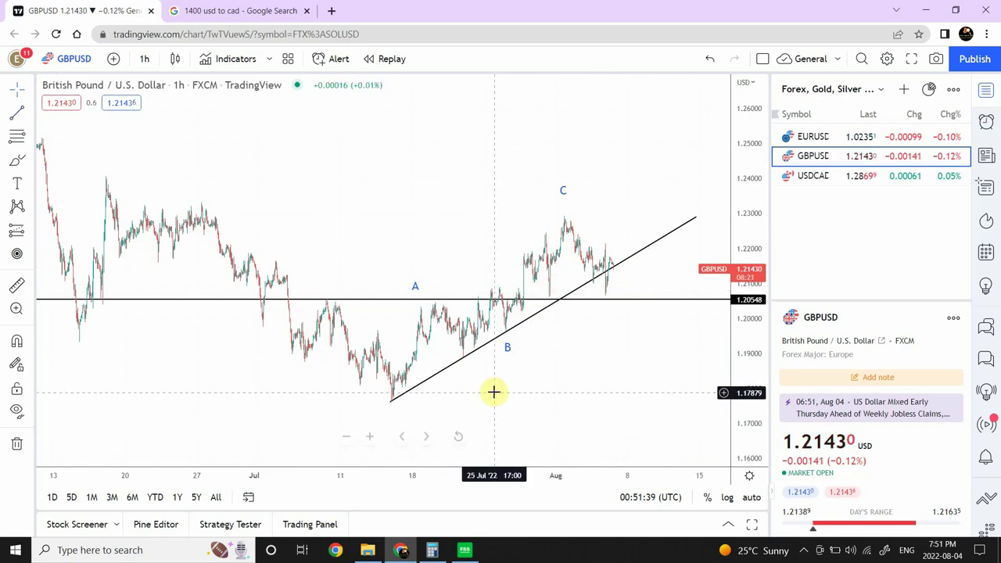
left_click(347, 442)
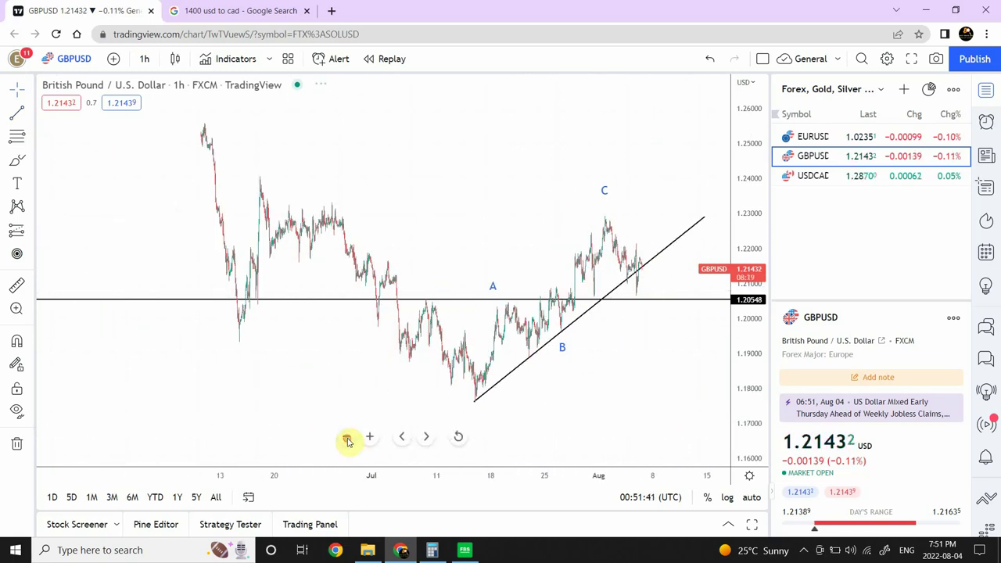
left_click(348, 442)
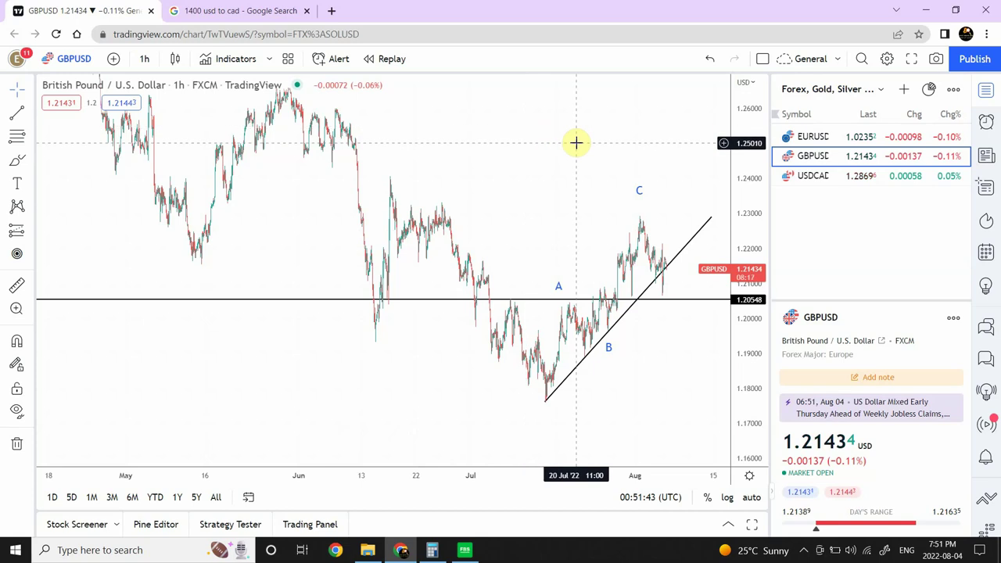
left_click_drag(577, 144, 461, 152)
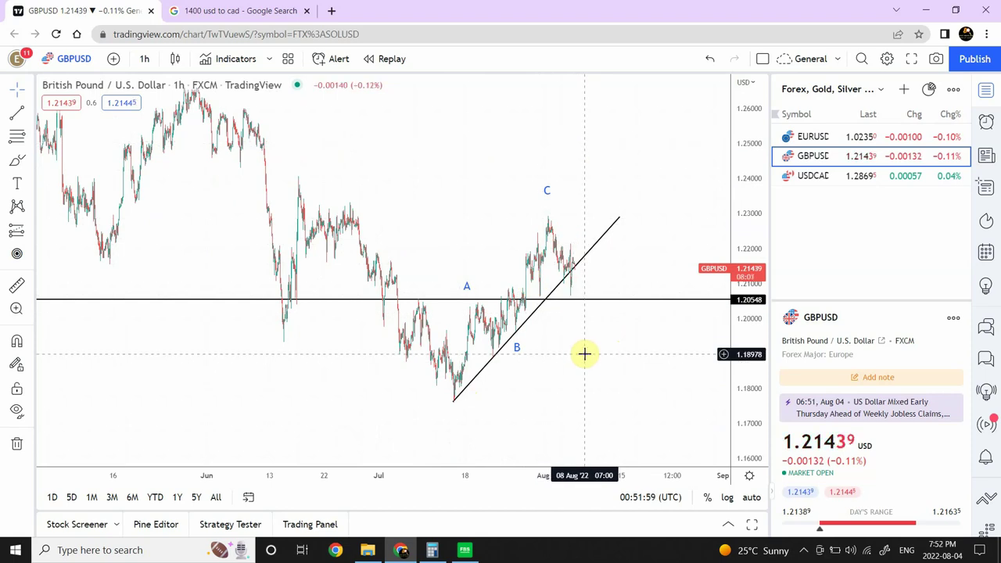
- Open the USDCAD chart on the daily interval with automatic price scaling, bringing the 2022 price action and projection lines into view
left_click(846, 173)
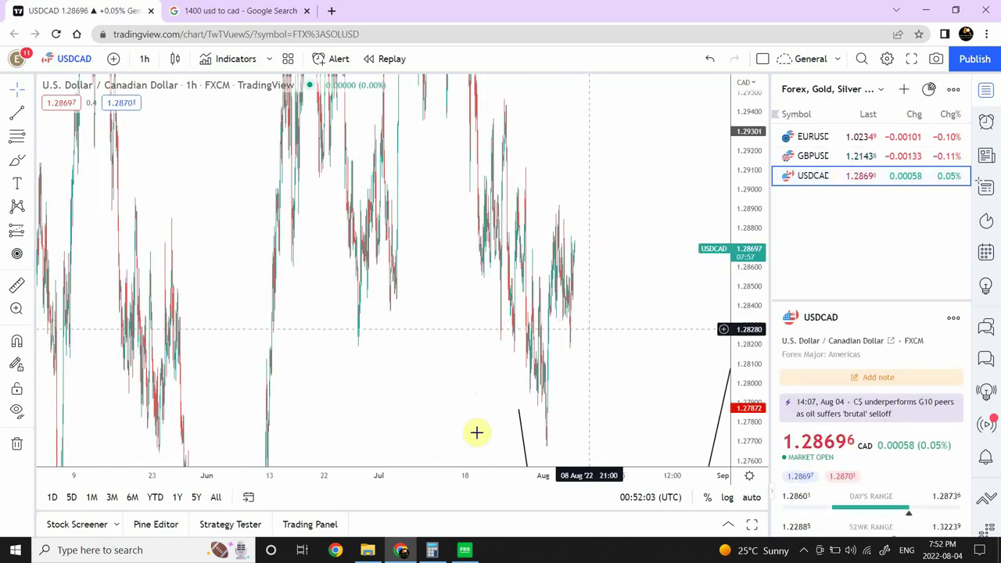
left_click(372, 437)
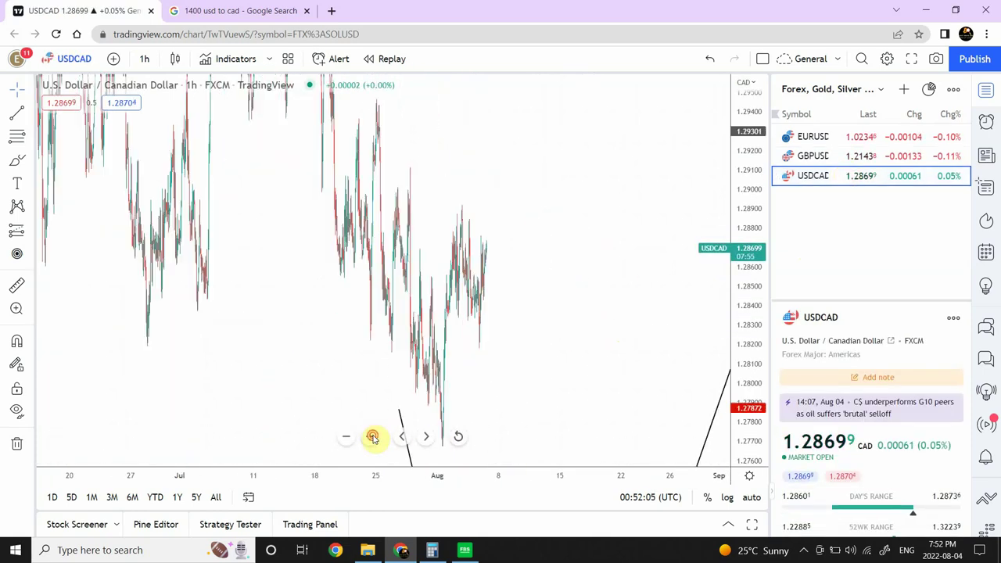
left_click(372, 437)
left_click_drag(506, 270, 649, 324)
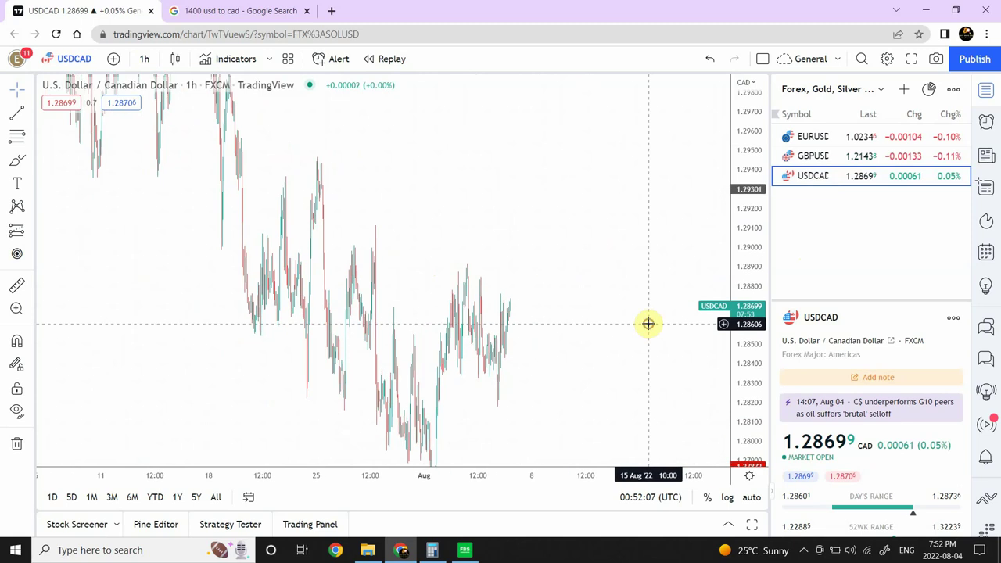
left_click(370, 440)
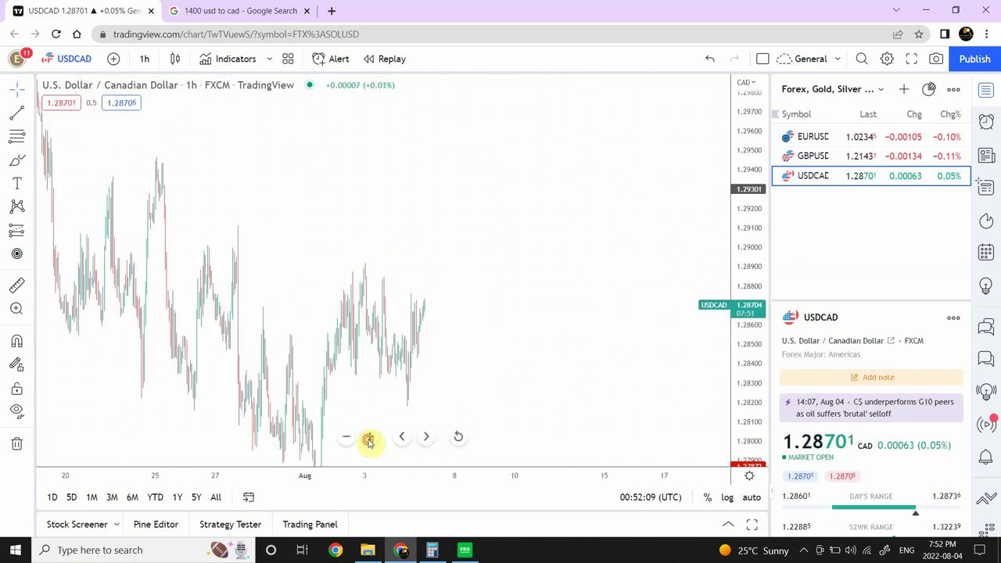
left_click(145, 66)
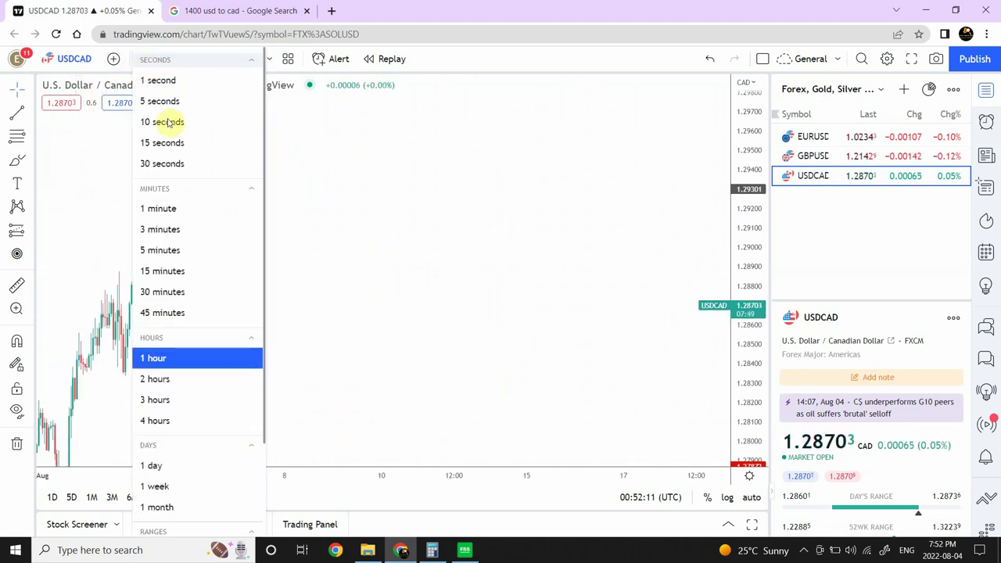
left_click(180, 465)
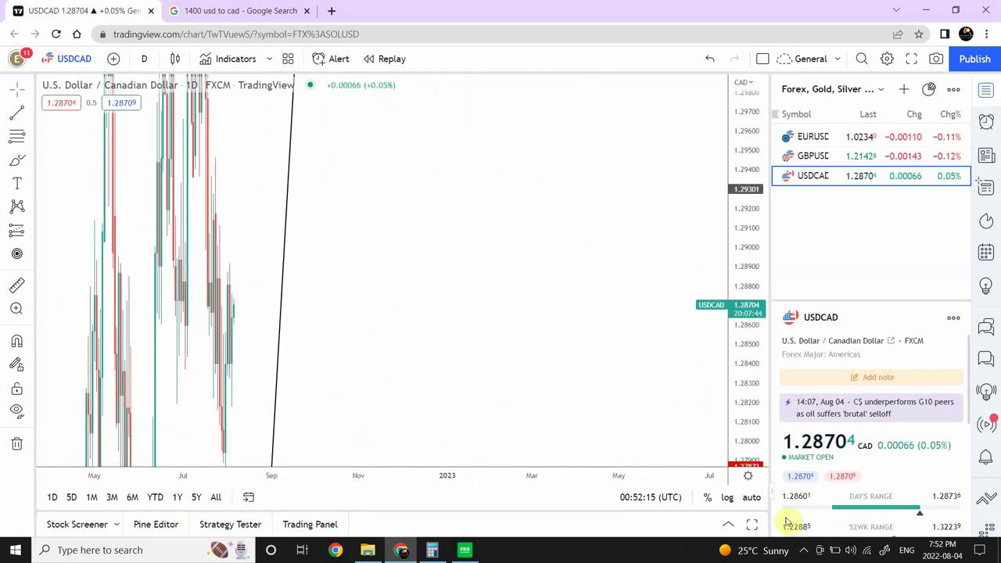
left_click(752, 498)
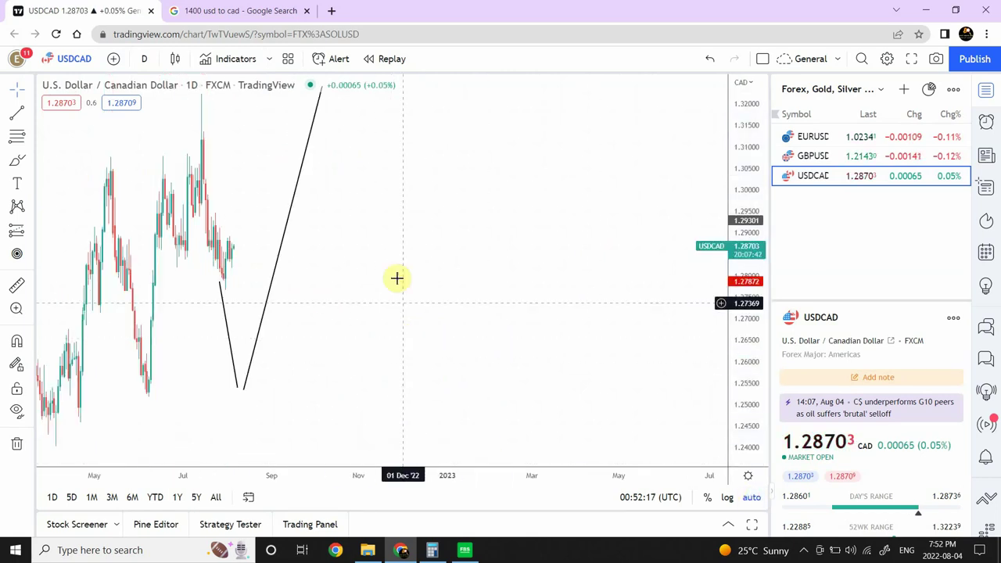
left_click_drag(405, 244, 586, 310)
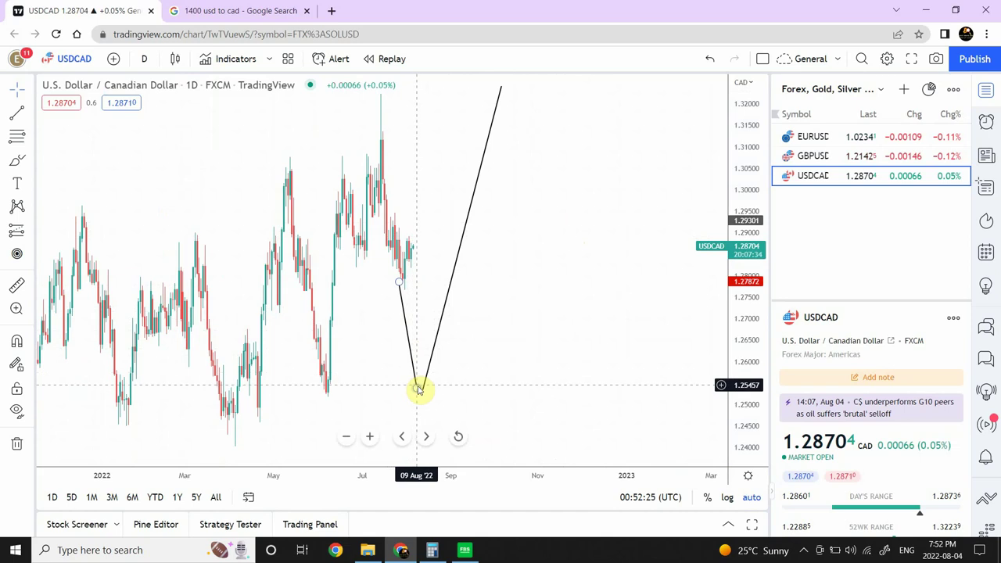
- Turn USDCAD's short falling projection line into a rising one, from about 1.28158 on 8 August 2022 to above the July high around early November
mouse_move(417, 387)
left_mouse_down()
mouse_move(505, 208)
mouse_move(505, 169)
mouse_move(530, 123)
left_mouse_up()
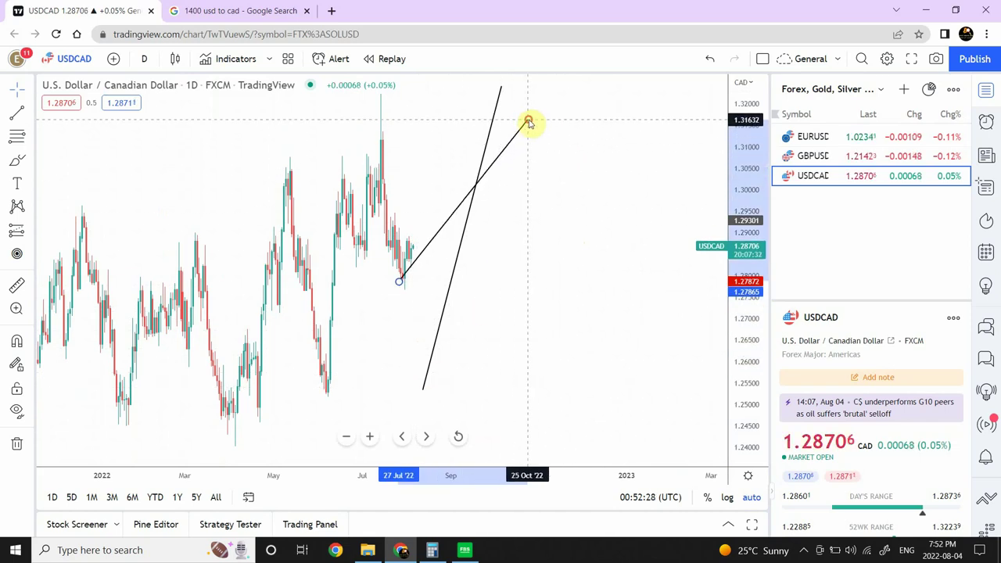
left_click(553, 214)
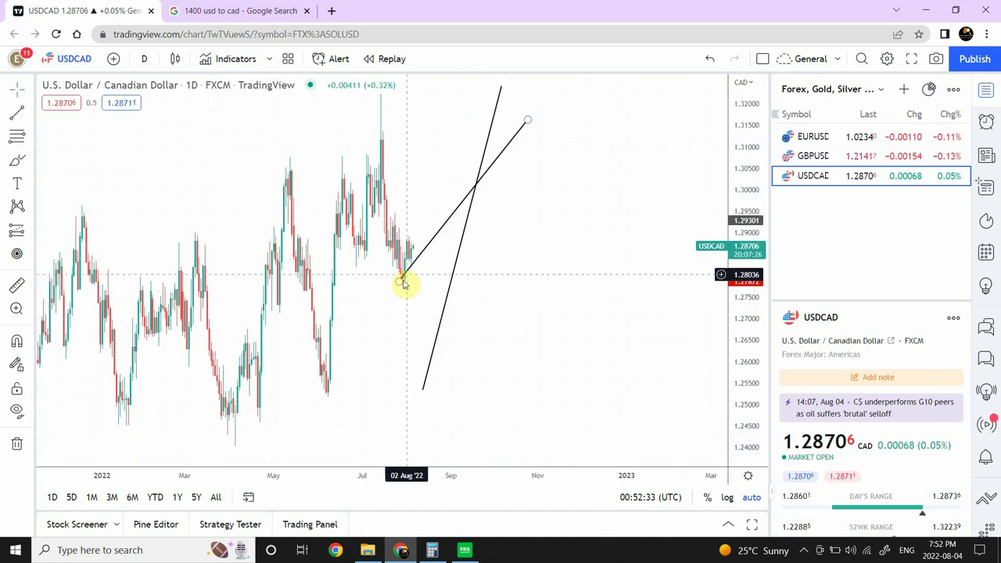
left_click(417, 271)
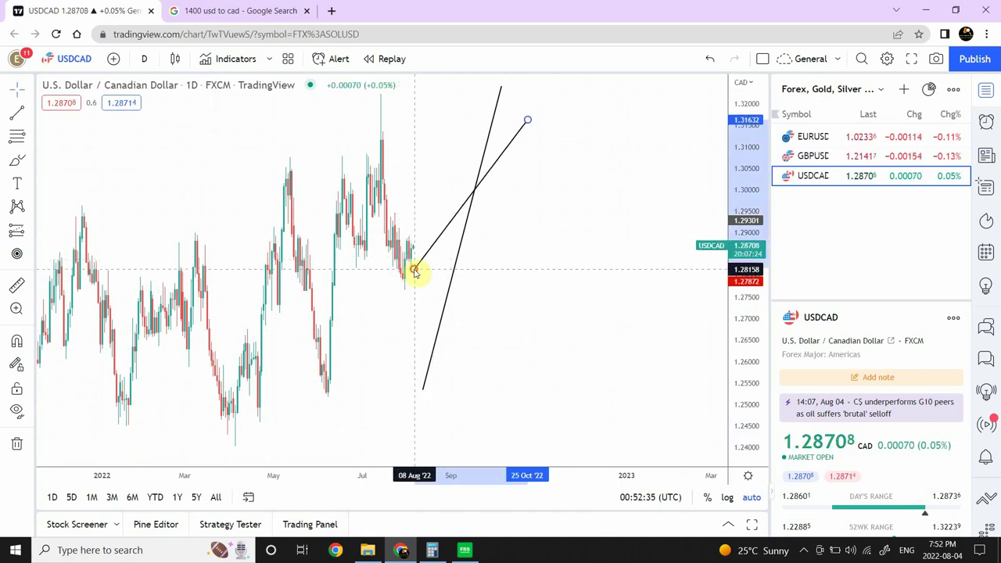
left_click(429, 261)
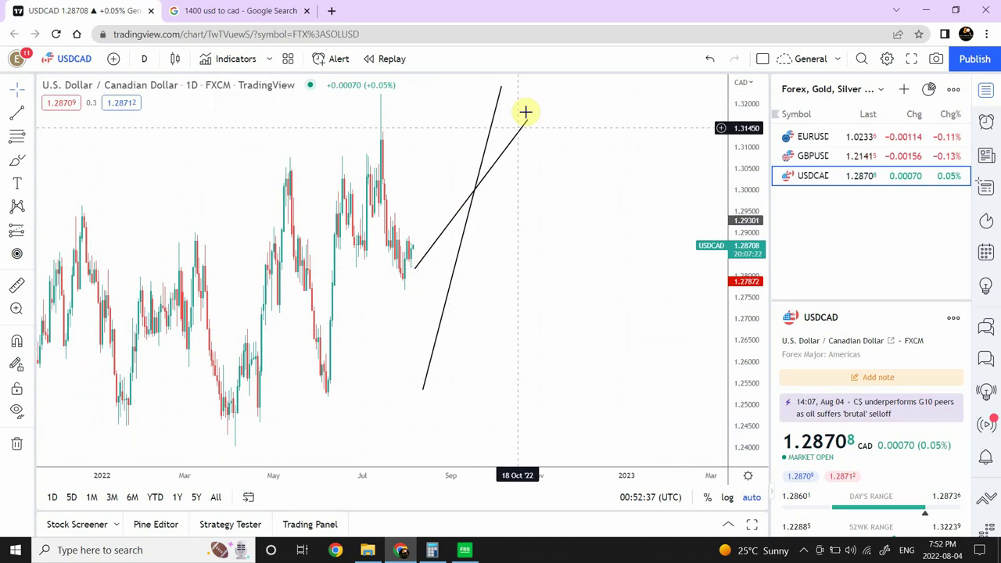
left_click_drag(529, 123, 540, 84)
left_click(580, 91)
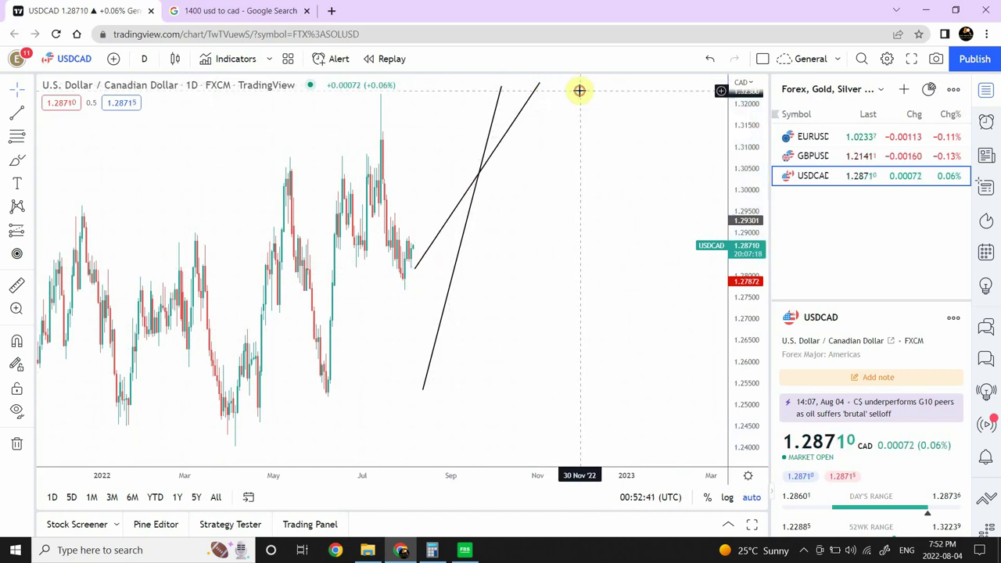